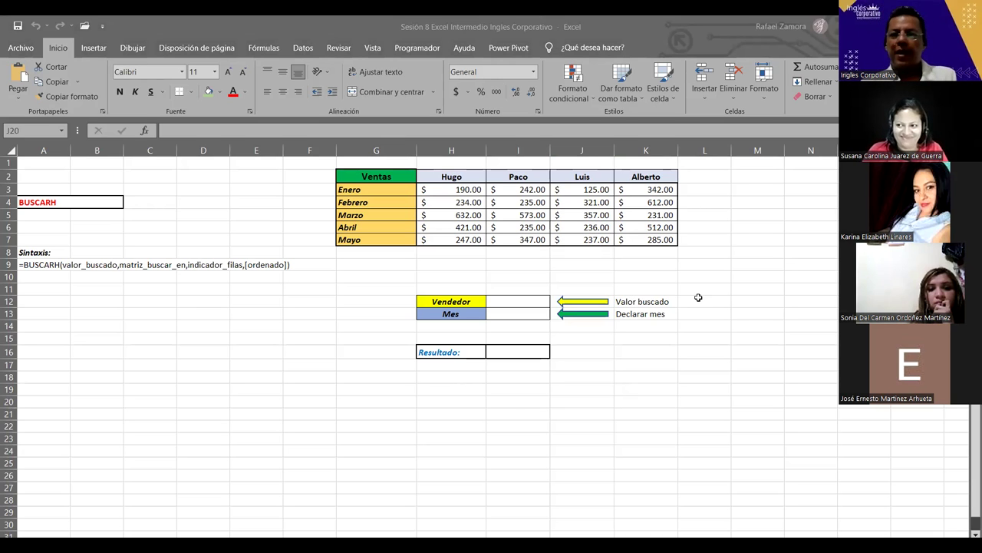
Step: Add a data-validation list of the four seller names to the Vendedor cell I12
scroll(695, 380, "up", 2, "ctrl")
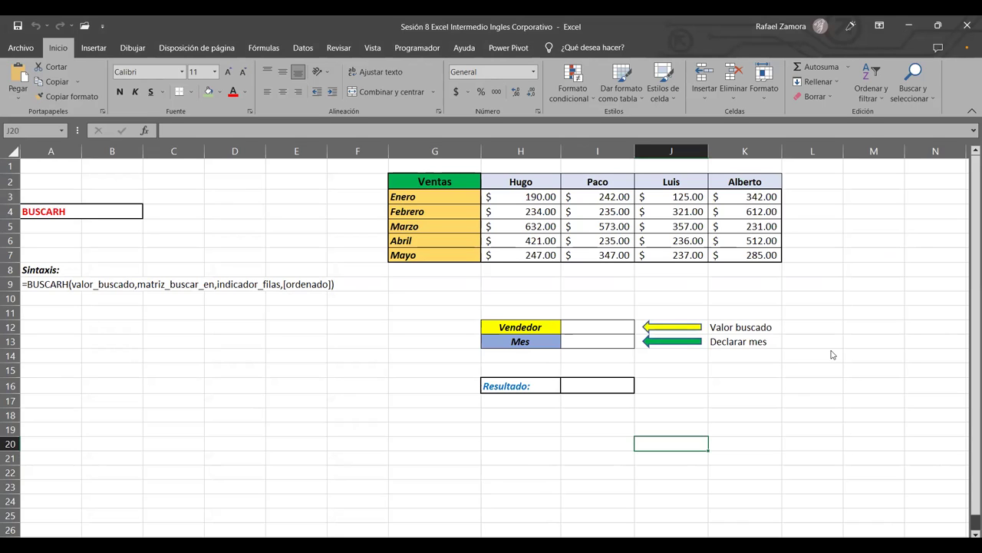
key("F2")
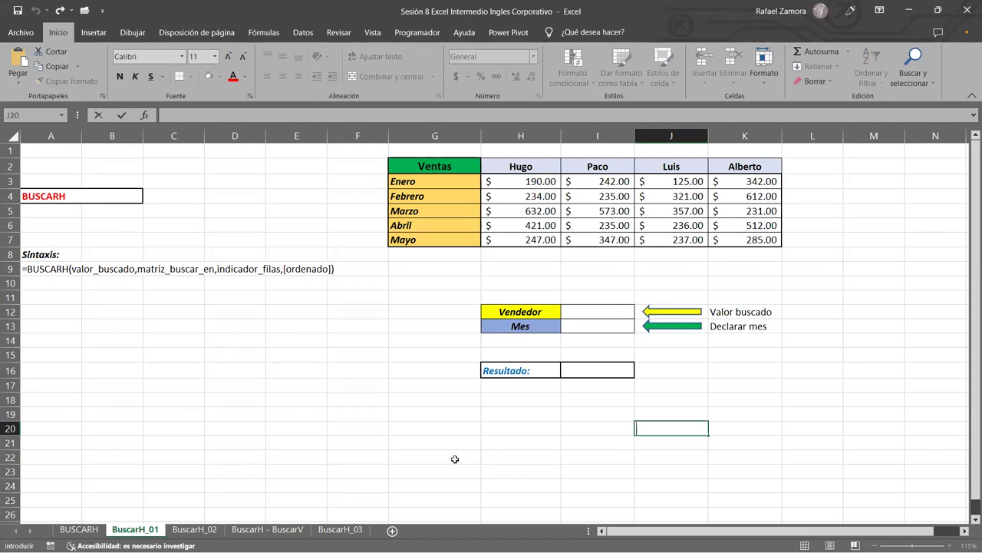
mouse_move(669, 529)
left_mouse_down()
mouse_move(695, 529)
mouse_move(683, 529)
left_mouse_up()
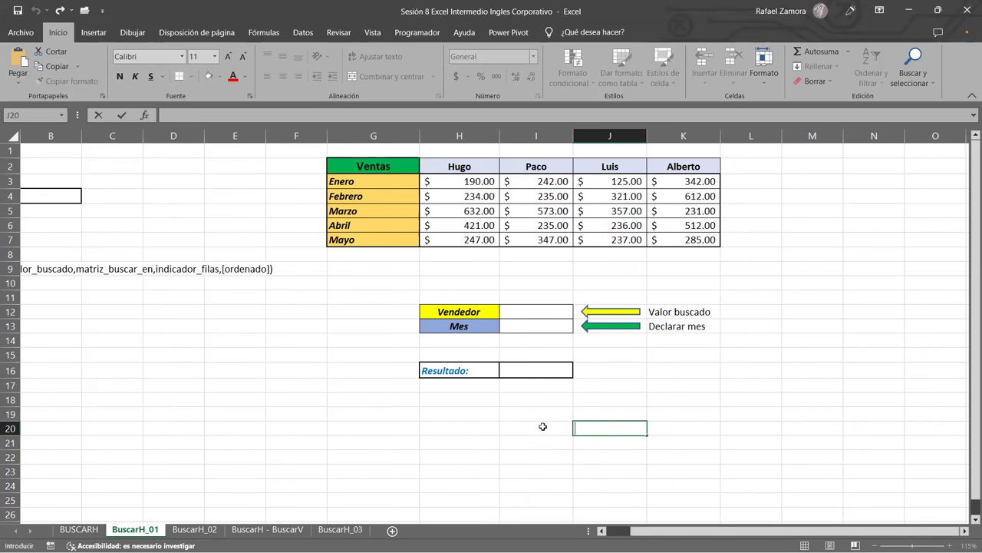
left_click(553, 309)
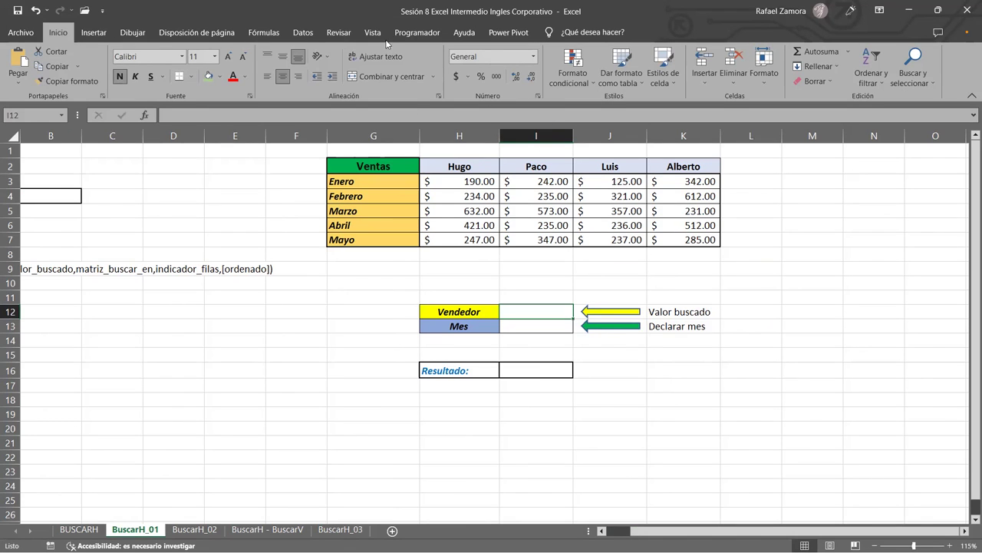
left_click(303, 32)
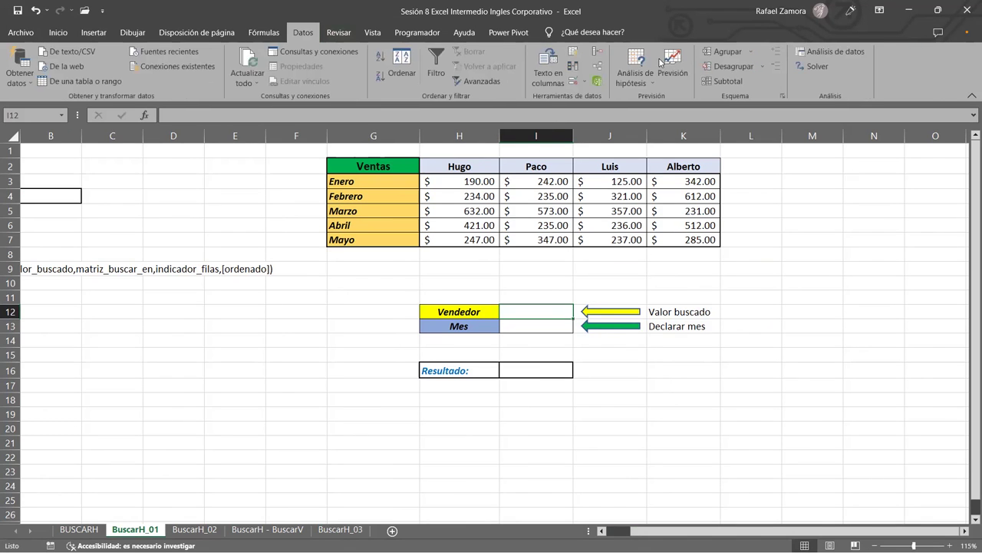
left_click(585, 82)
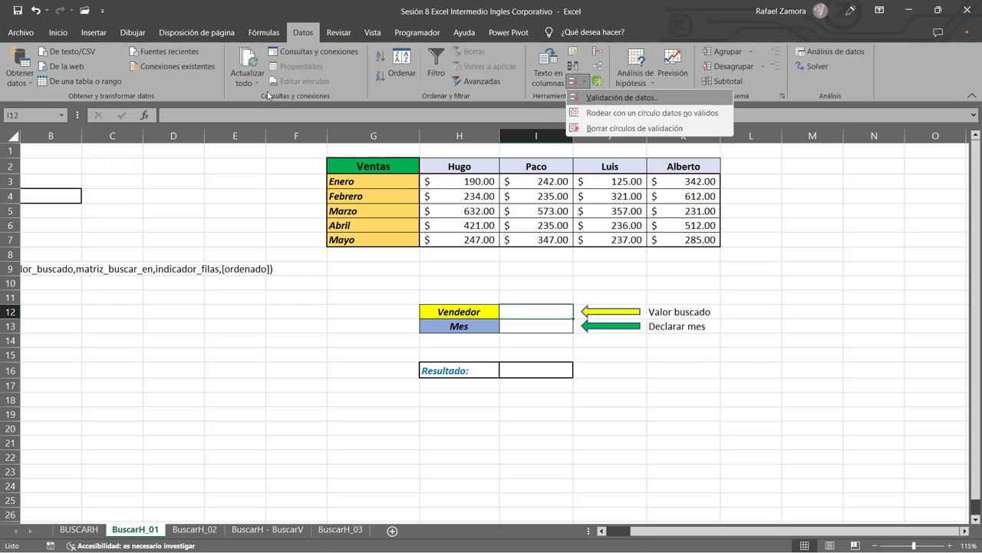
key("Return")
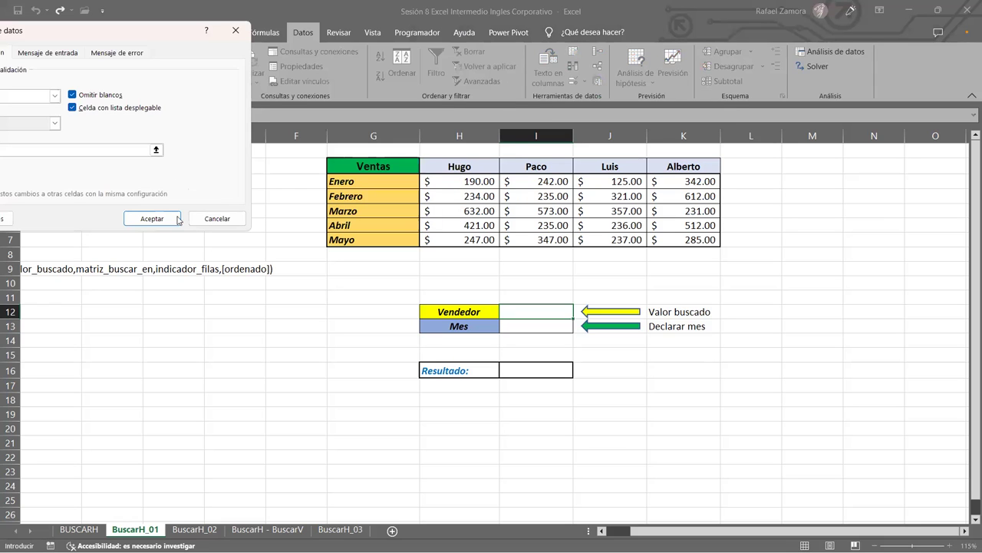
left_click(178, 219)
left_click(580, 311)
Step: Choose Paco as the Vendedor and enter Enero as the Mes in I13
left_click(547, 334)
left_click(710, 285)
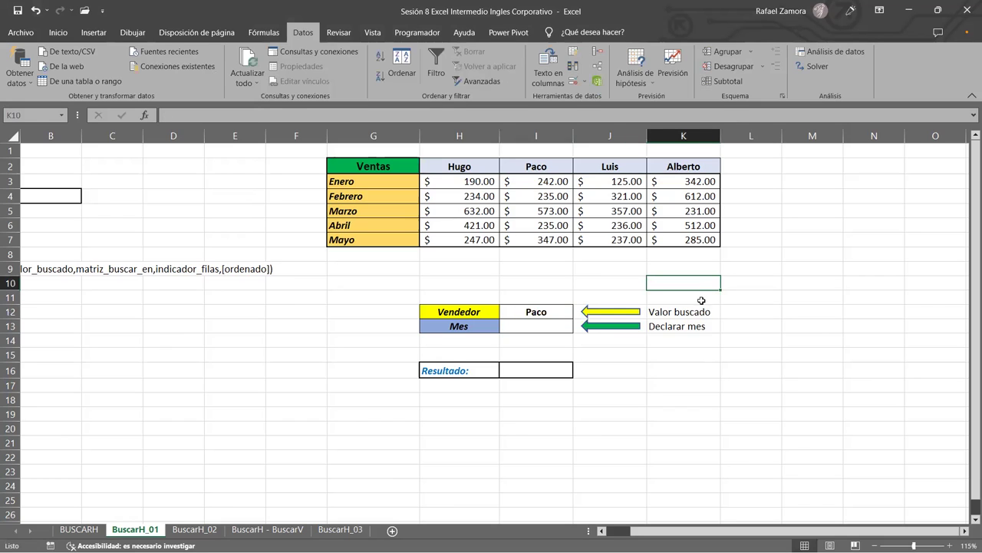
left_click(529, 331)
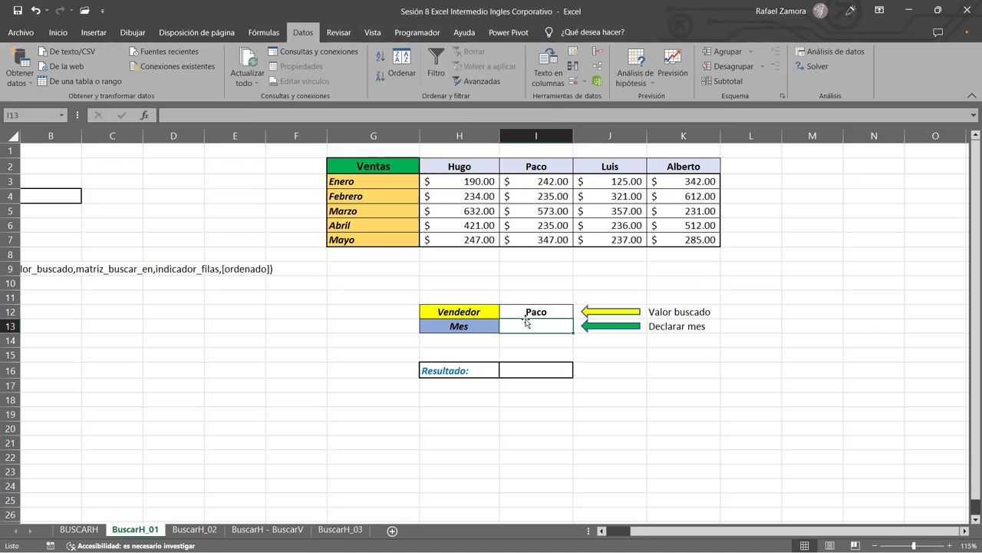
type("Enero")
key("Return")
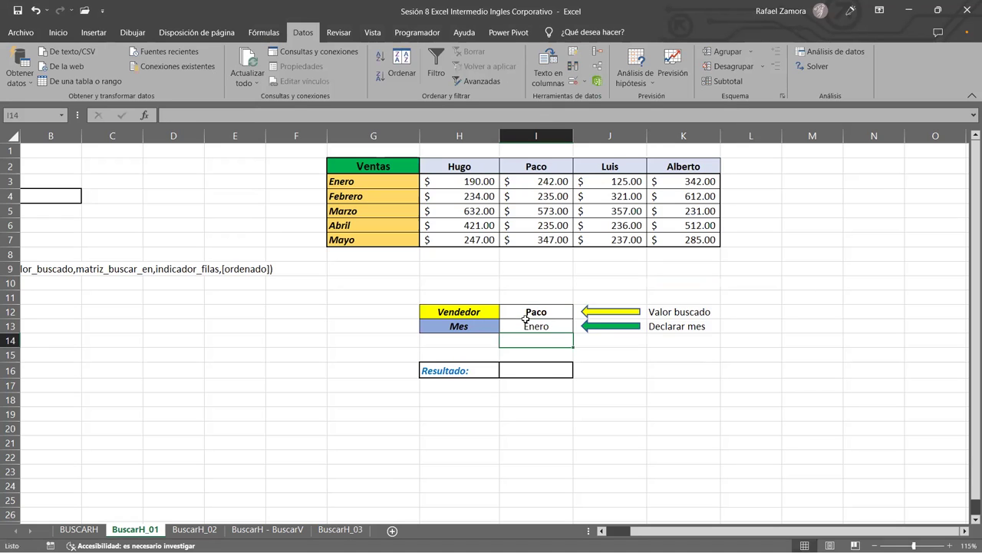
scroll(586, 366, "left", 1)
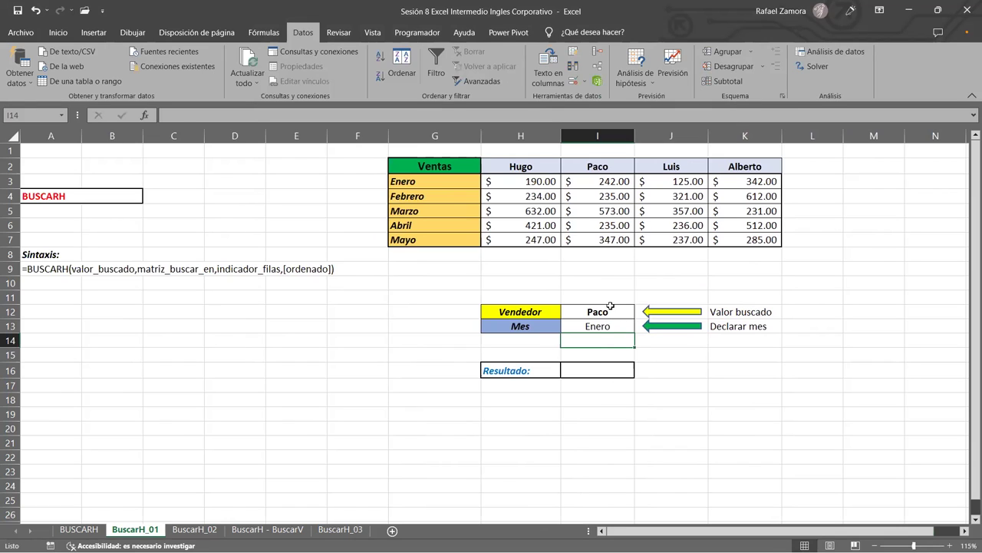
left_click_drag(610, 309, 602, 326)
left_click(599, 373)
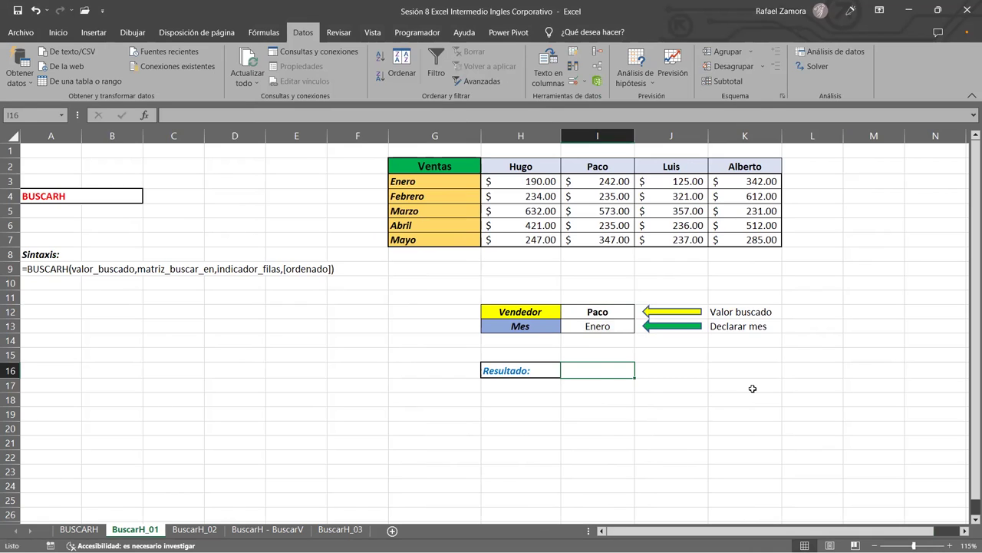
Step: Enter =BUSCARH(I12,H2:K7,2,FALSO) in Resultado cell I16, returning $ 242.00
type("=")
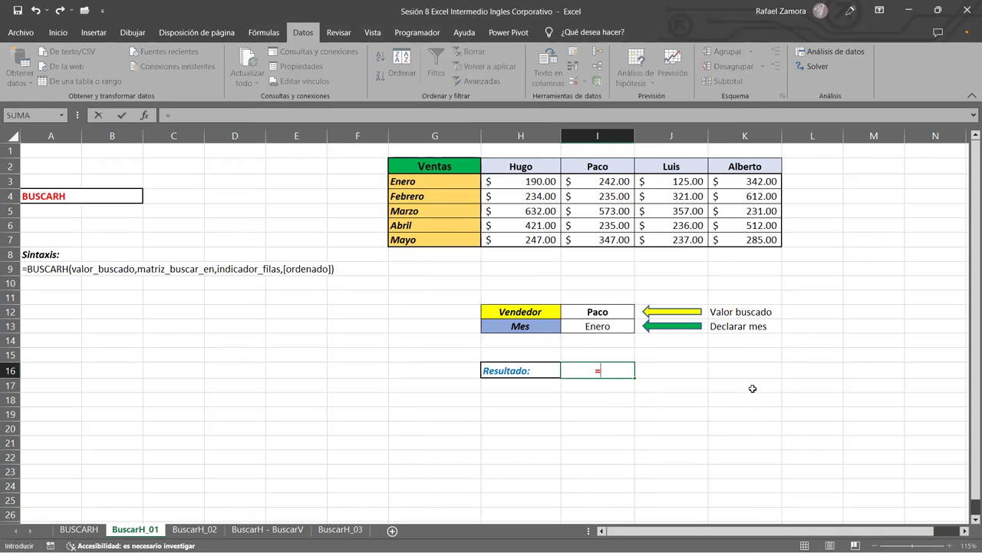
key("Escape")
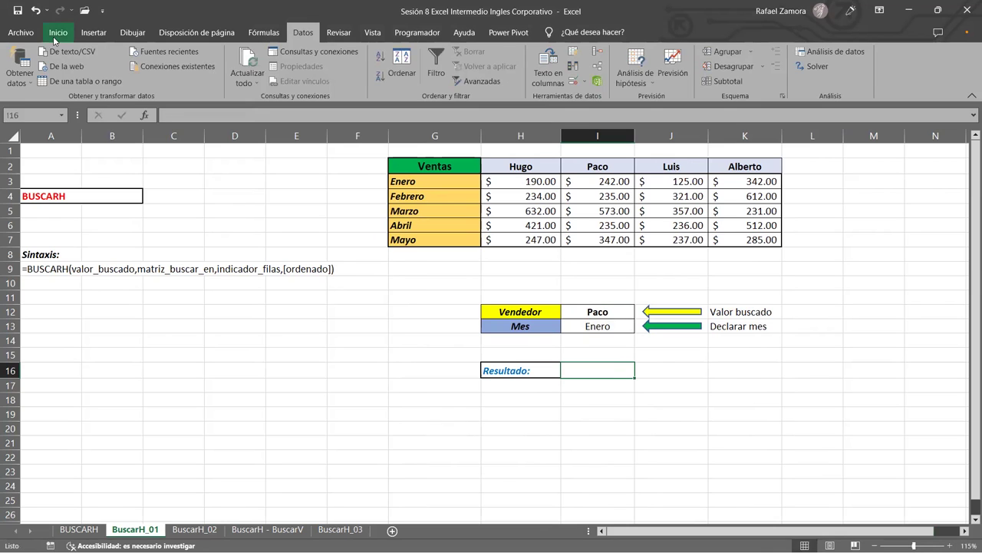
left_click(57, 33)
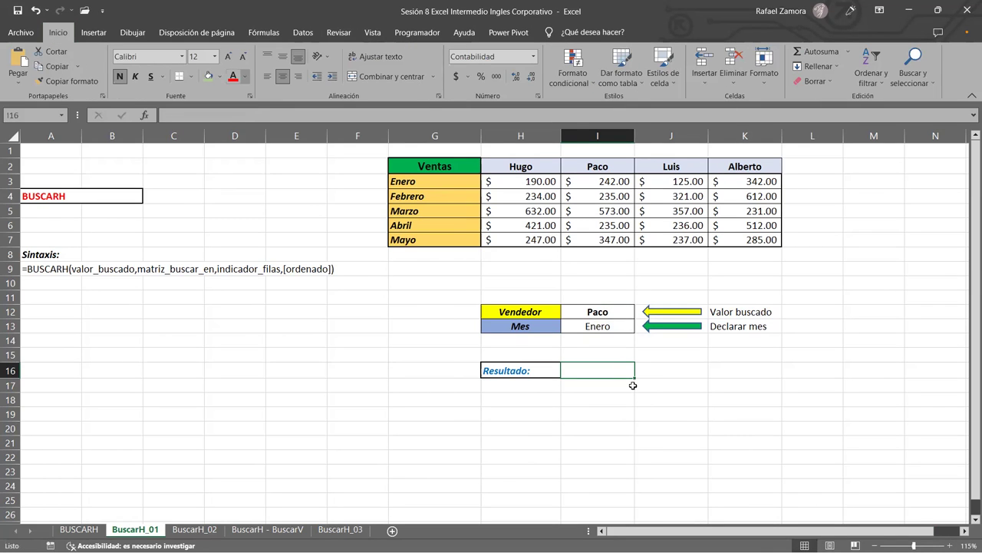
type("=BUSCARH(")
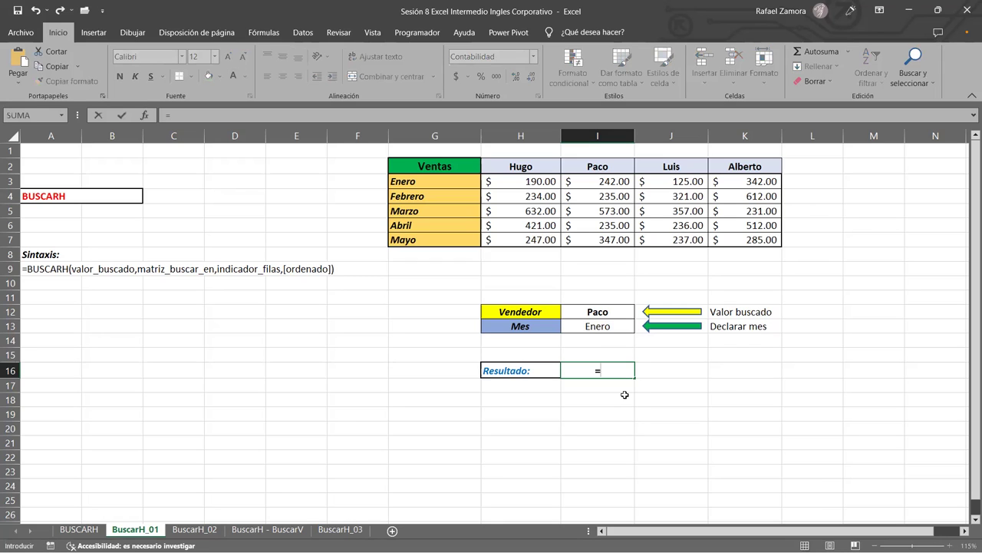
left_click(619, 314)
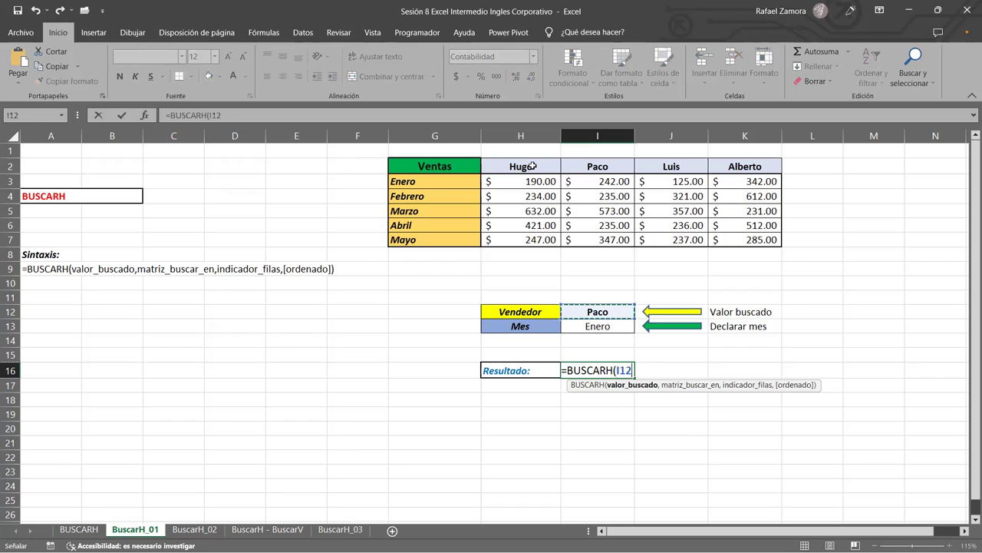
type(",")
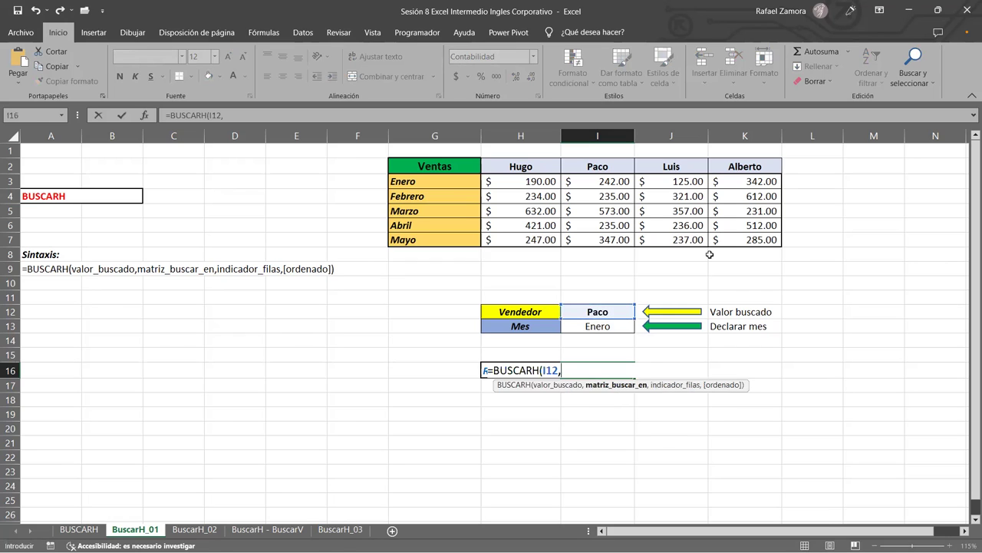
type("H2:K7,")
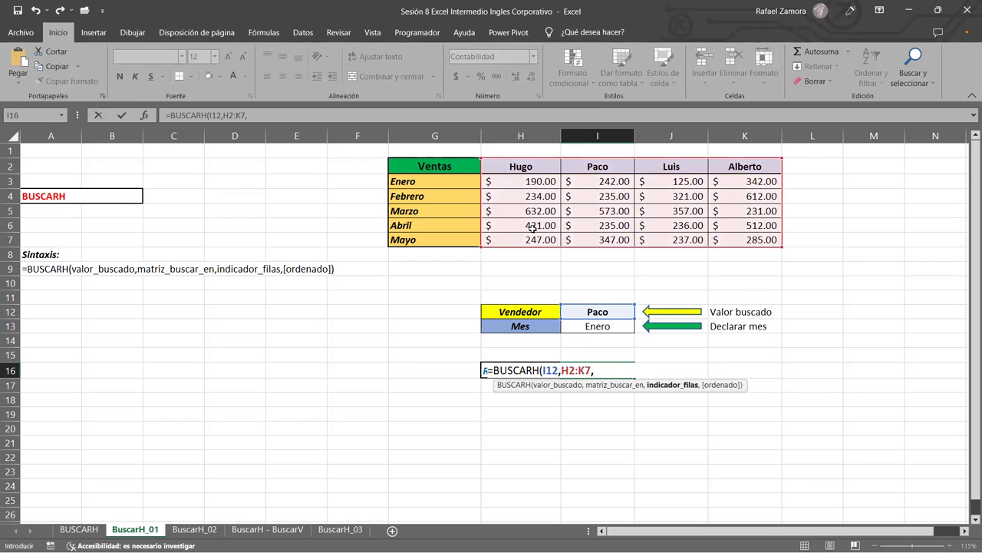
type("2")
type(",")
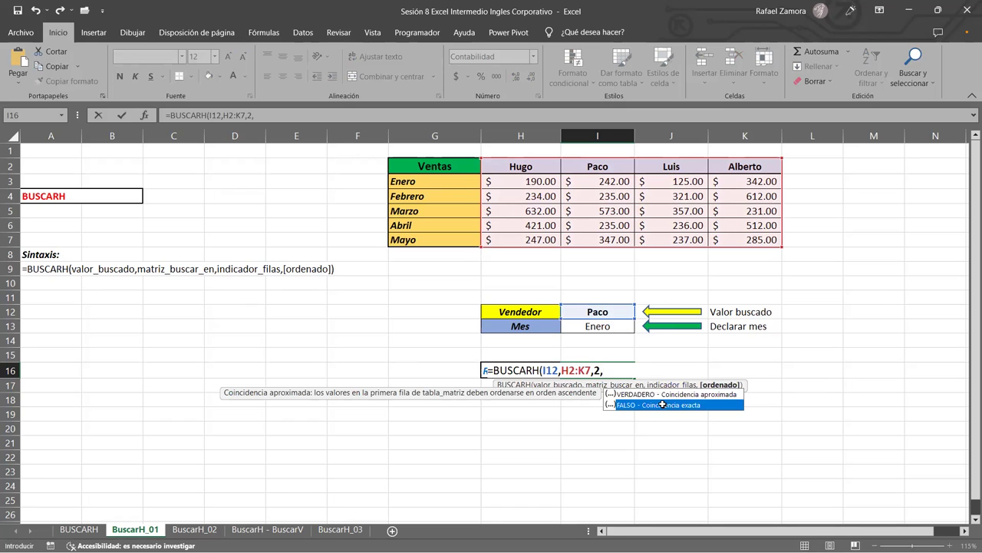
double_click(662, 404)
type(")")
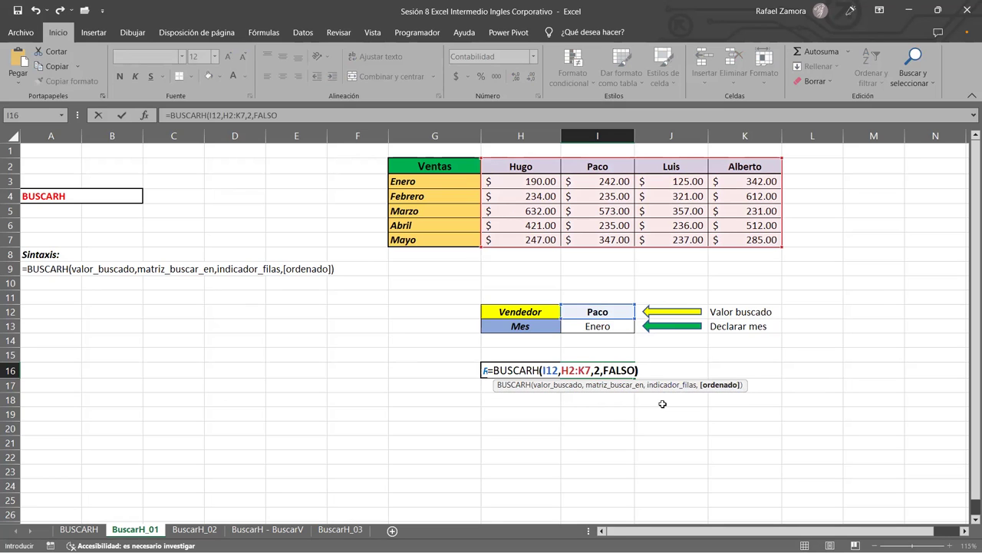
key("Return")
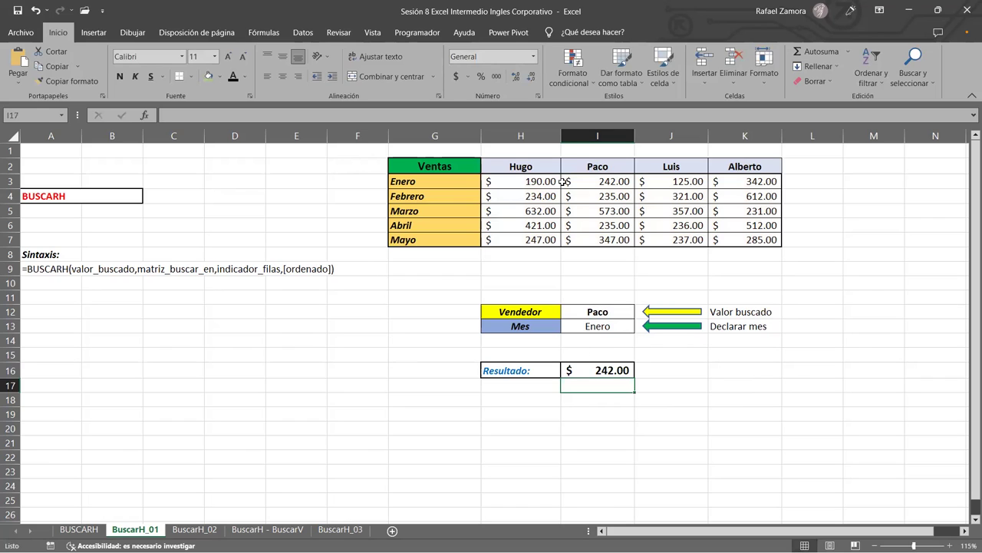
Step: Switch the Vendedor in I12 to Alberto from the dropdown list
left_click(614, 182)
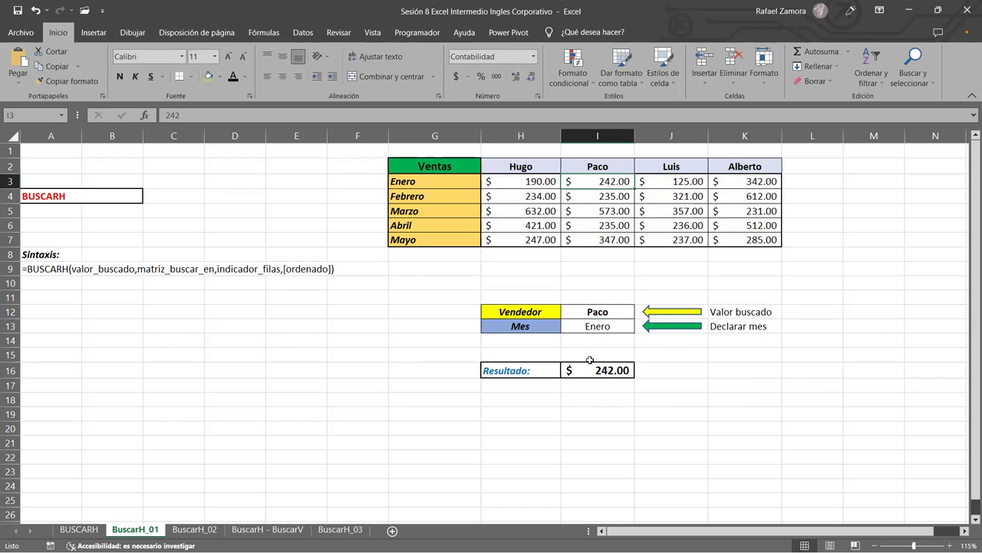
left_click(614, 312)
left_click(640, 313)
left_click(637, 353)
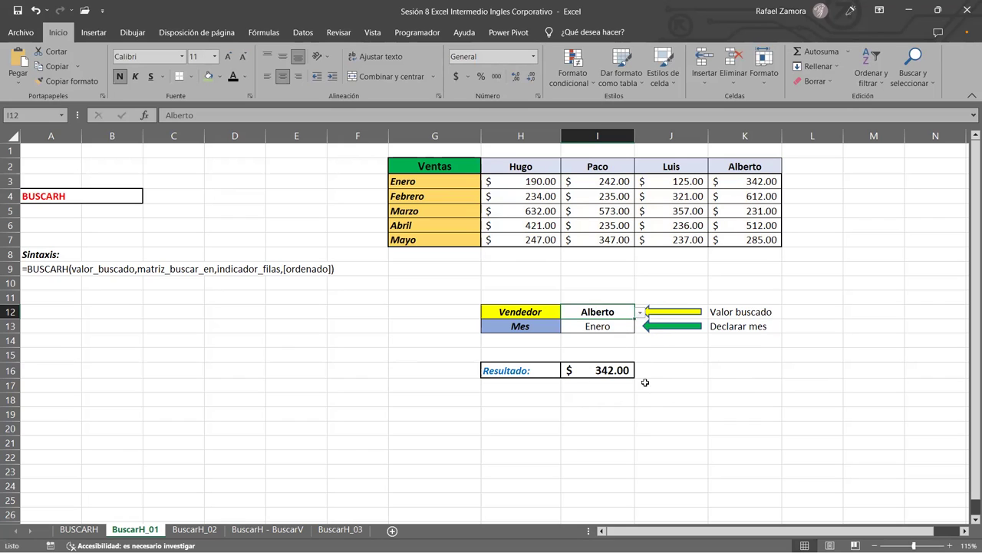
Step: Open the Resultado formula =BUSCARH(I12,H2:K7,2,FALSO) in I16 for editing
left_click(620, 329)
left_click(627, 376)
double_click(621, 371)
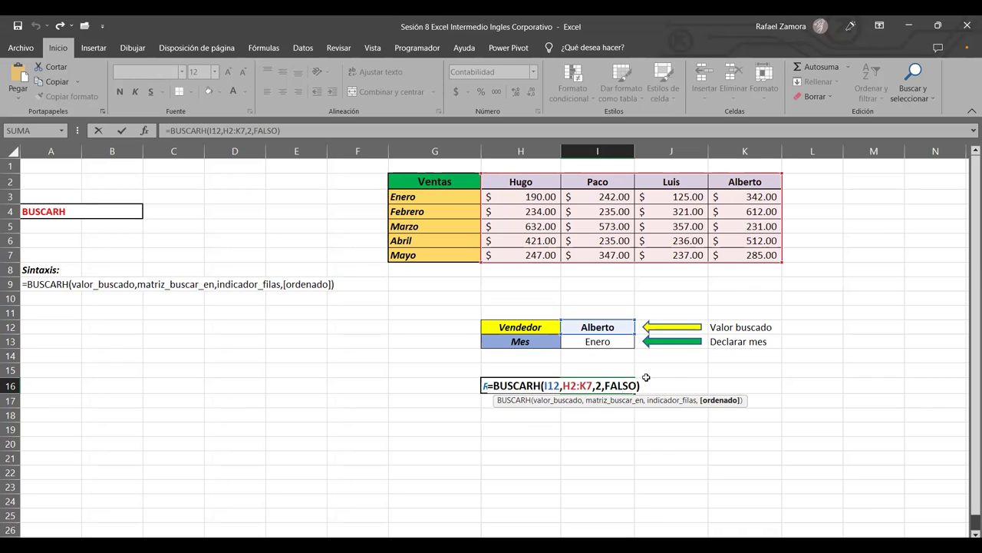
Step: Highlight the row index 2 in the BUSCARH formula, then exit editing unchanged
double_click(598, 385)
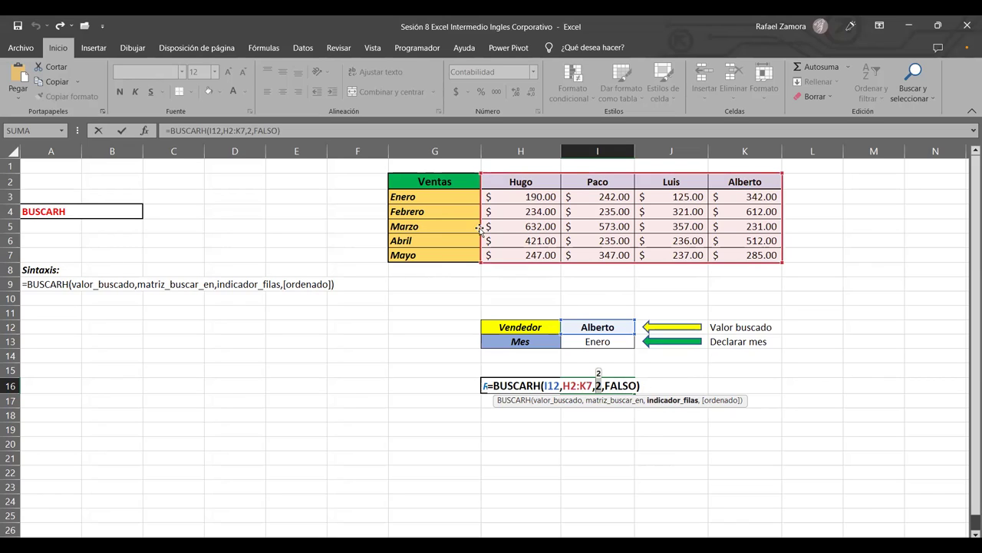
left_click(605, 342)
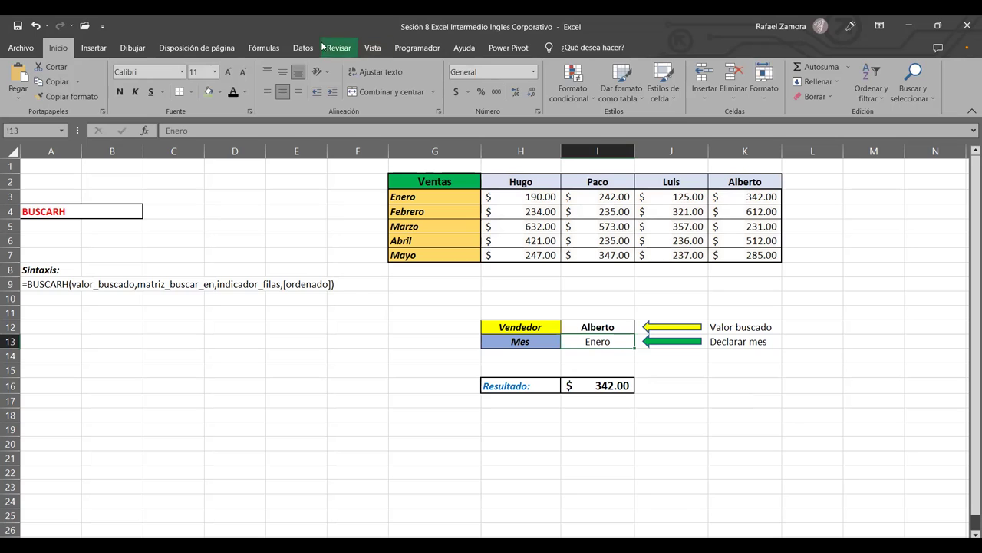
Step: Review the Mes cell's data validation with Permitir set to Lista, then cancel the dialog
left_click(304, 48)
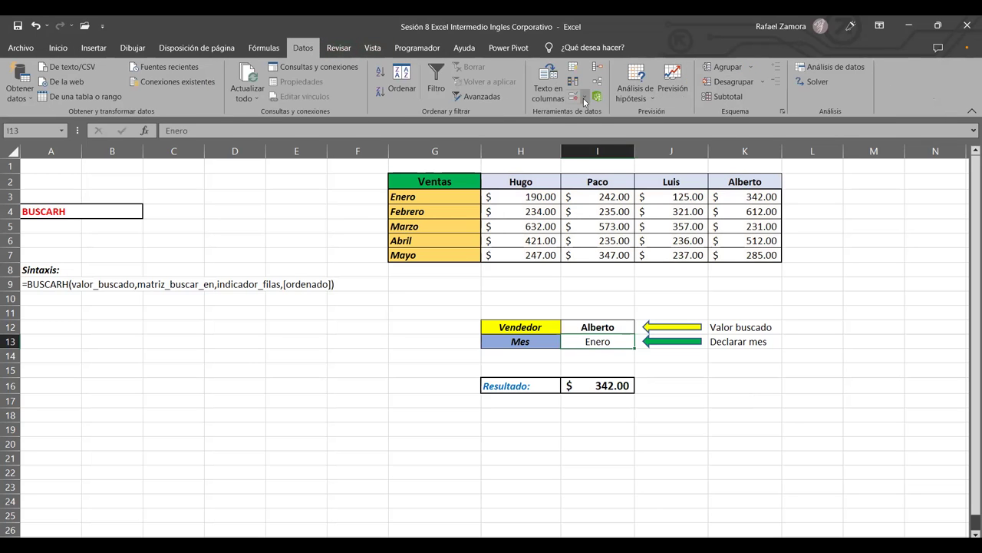
left_click(585, 102)
left_click(610, 111)
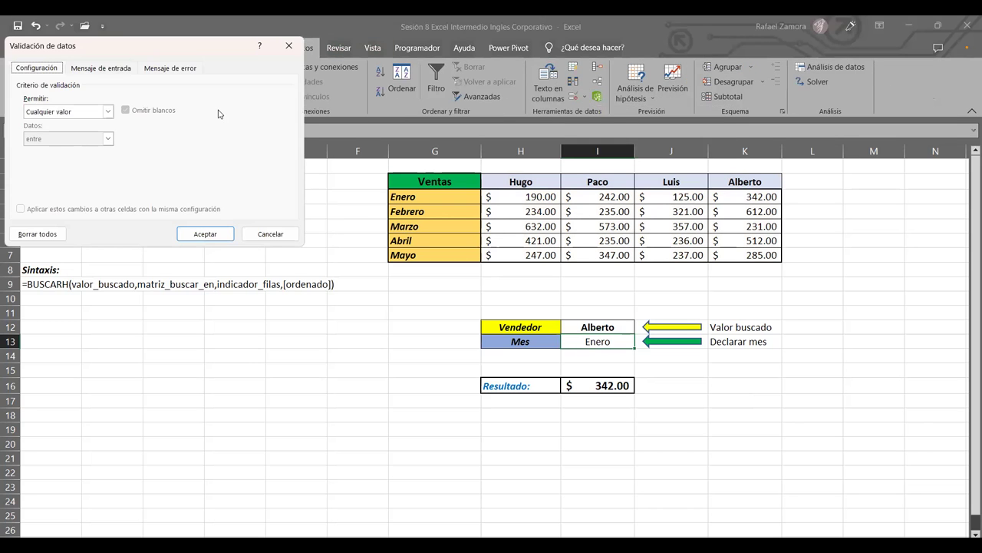
key("Down")
key("Down")
key("Down")
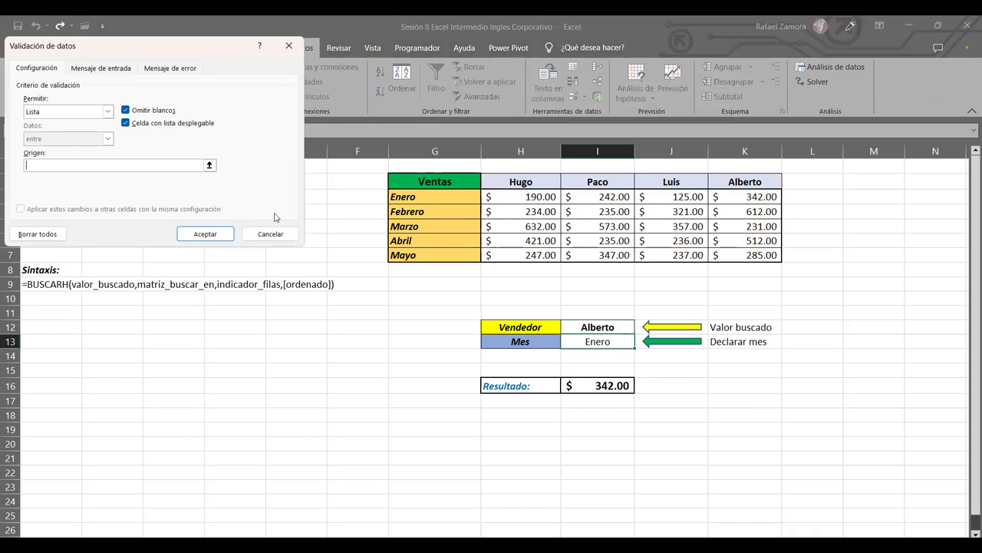
key("Escape")
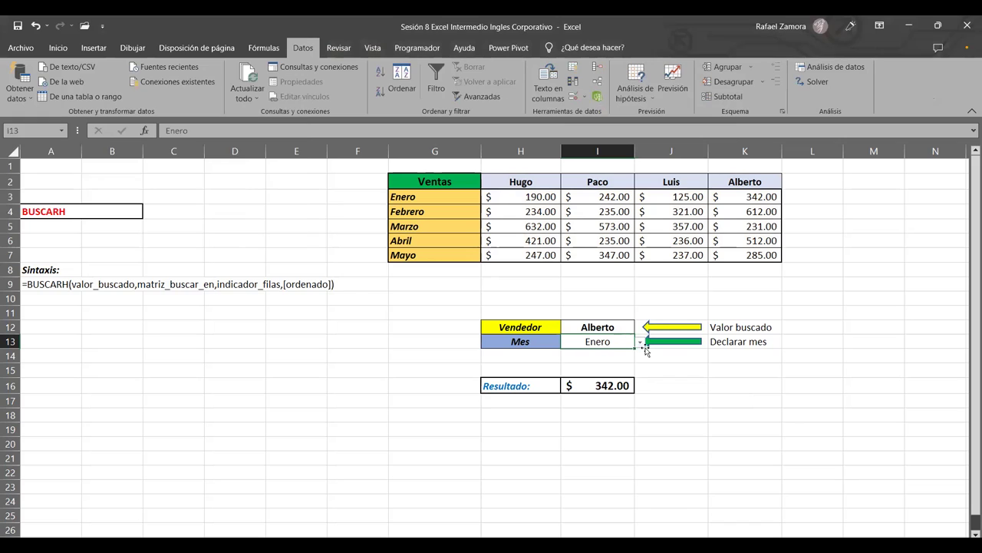
Step: Set the Mes to Abril, then back to Enero
left_click(640, 344)
left_click(587, 385)
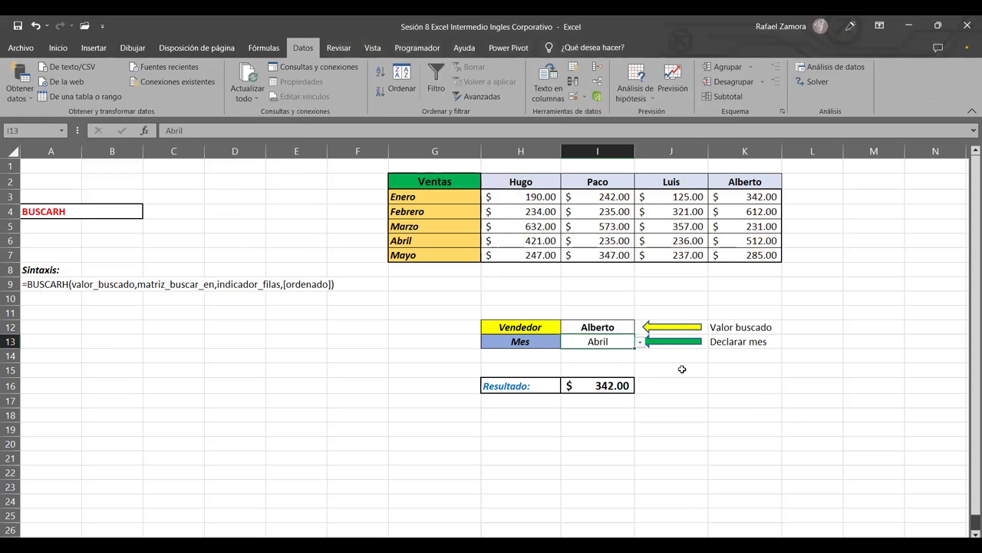
left_click(639, 345)
left_click(572, 359)
Step: Inspect the row index 2 in I16's BUSCARH formula twice, leaving it unchanged
double_click(611, 385)
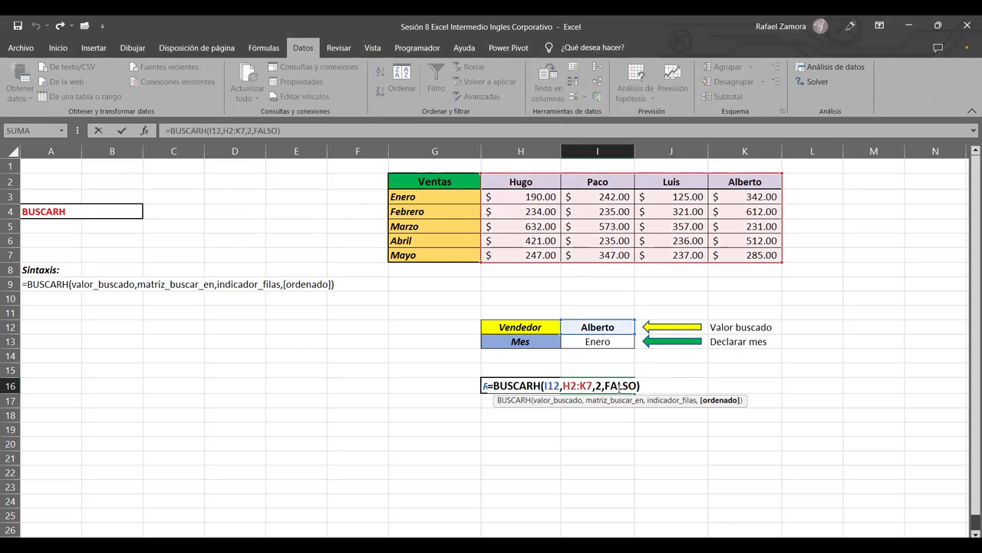
double_click(598, 386)
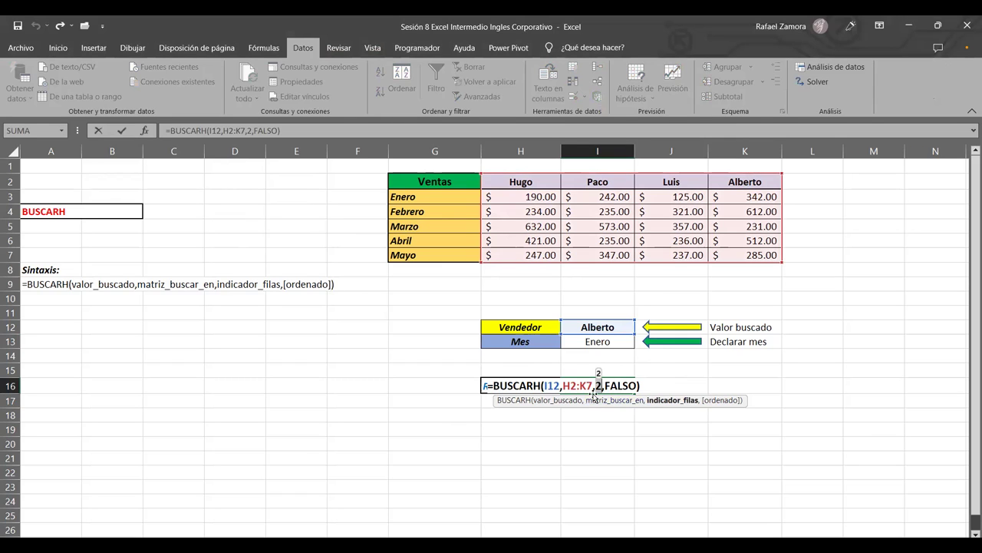
key("ctrl+Return")
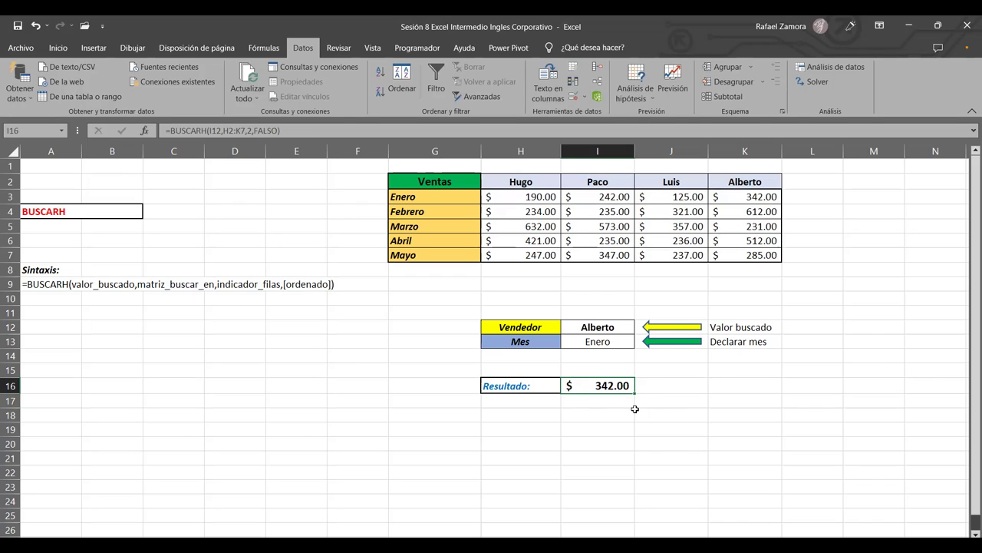
double_click(605, 383)
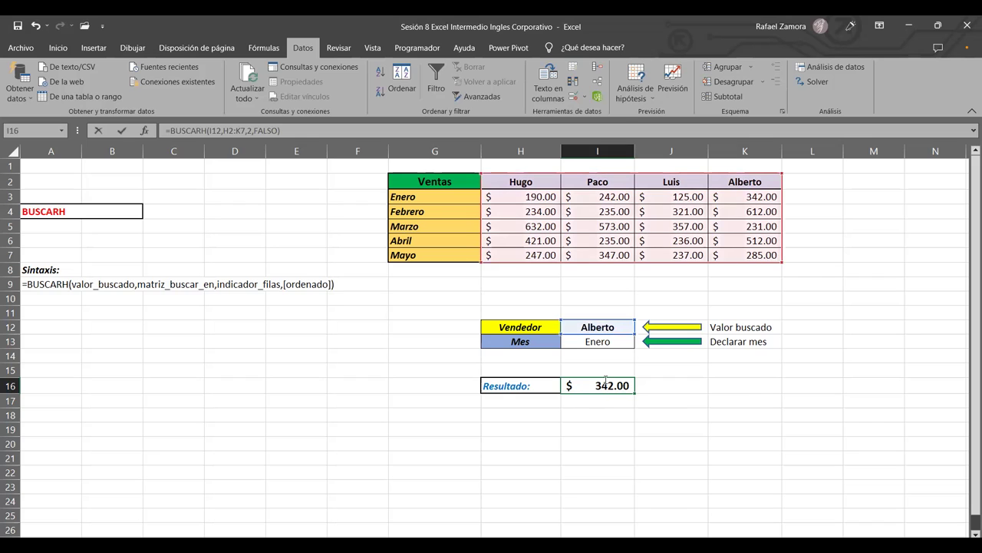
double_click(599, 386)
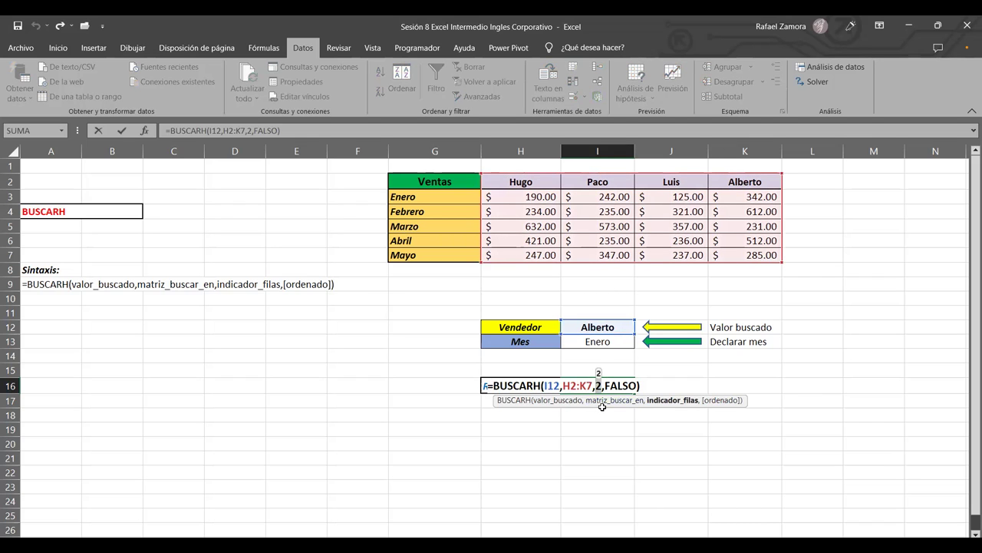
key("Escape")
left_click(578, 430)
Step: Begin I19's formula as =SI(I13="Enero",2,SI( with I13 as the month reference
type("=")
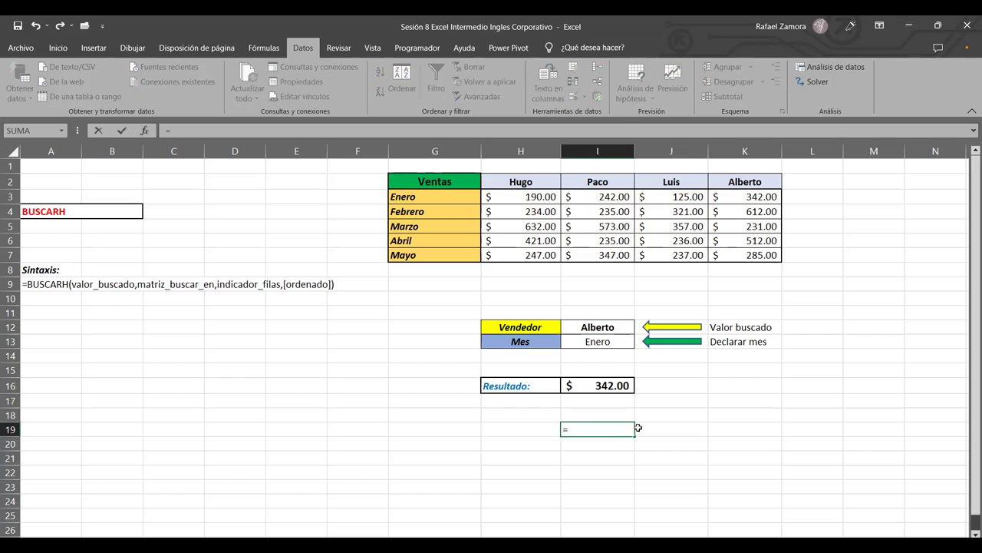
type("SI(")
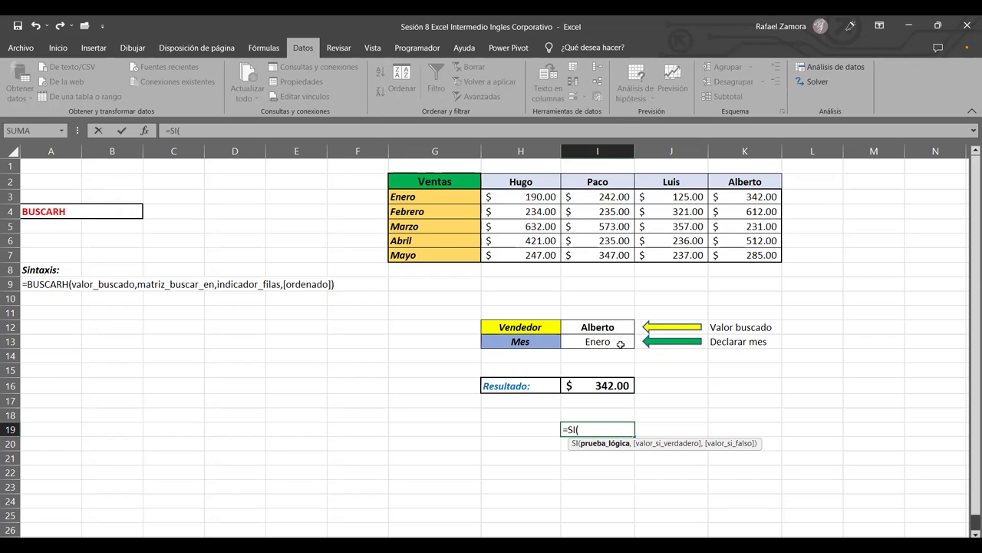
key("BackSpace")
type(".")
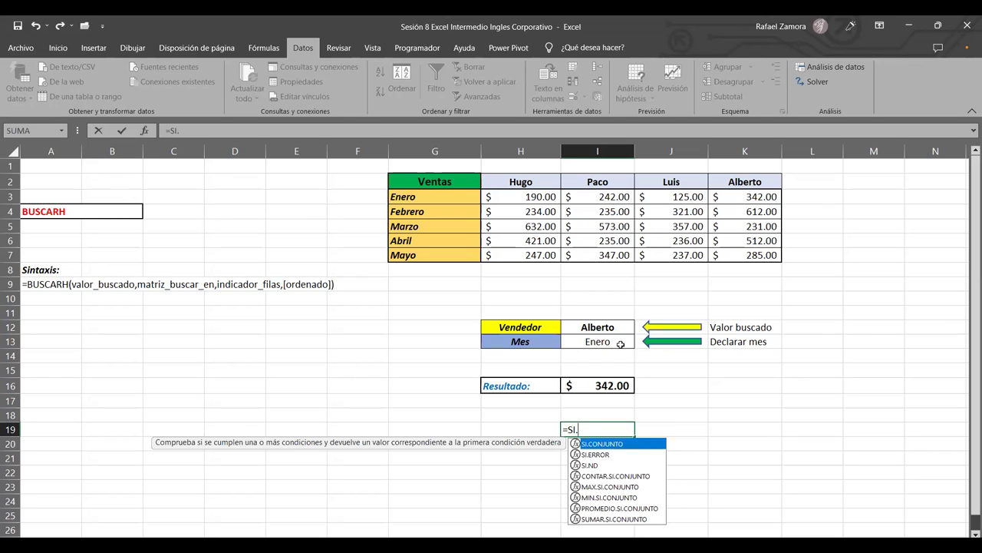
key("BackSpace")
type("(")
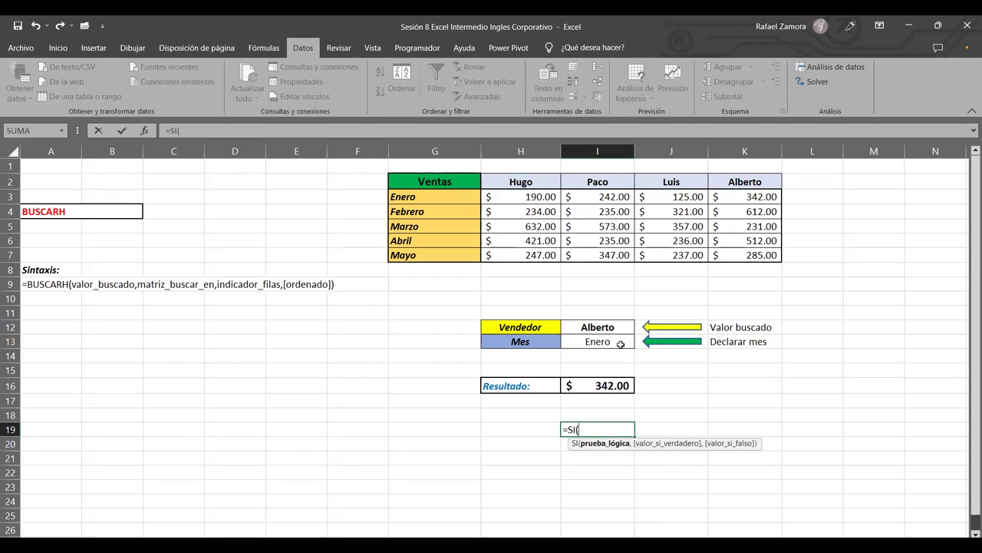
left_click(600, 342)
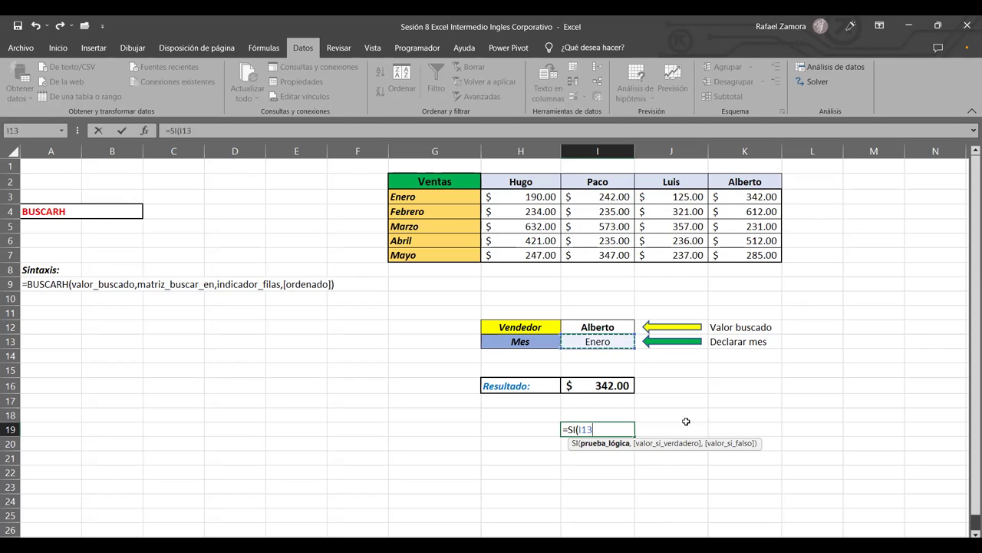
type("=")
type("\"Enero\"")
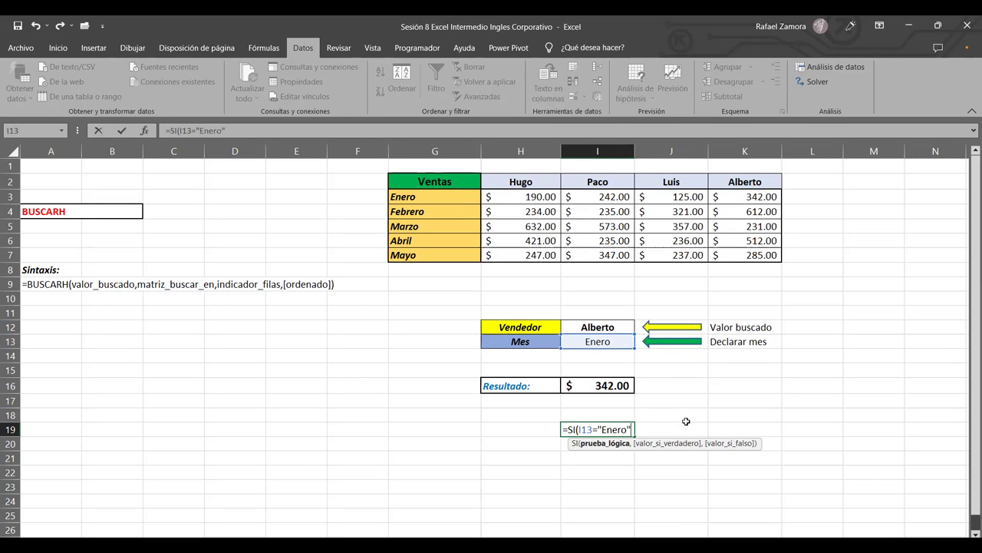
type(",")
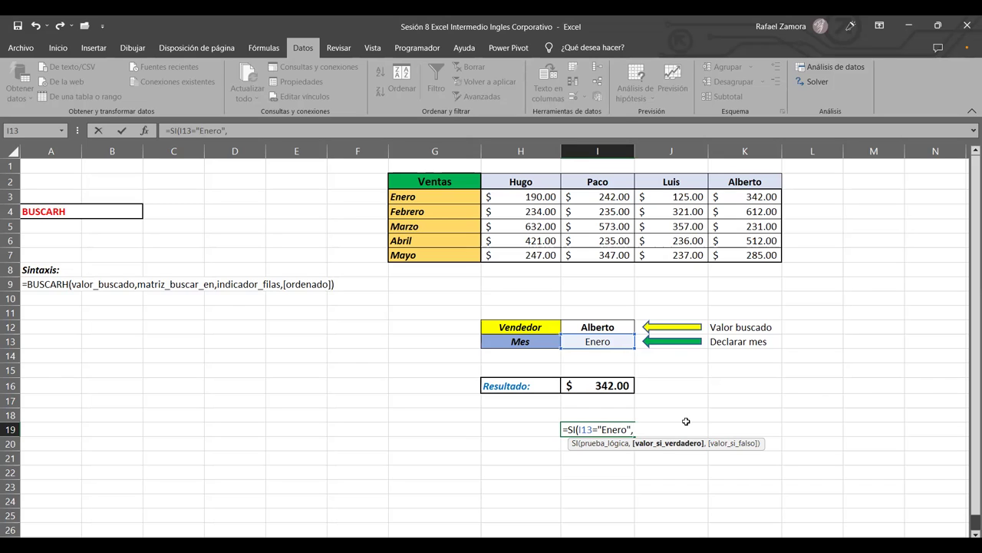
type("2")
type(",")
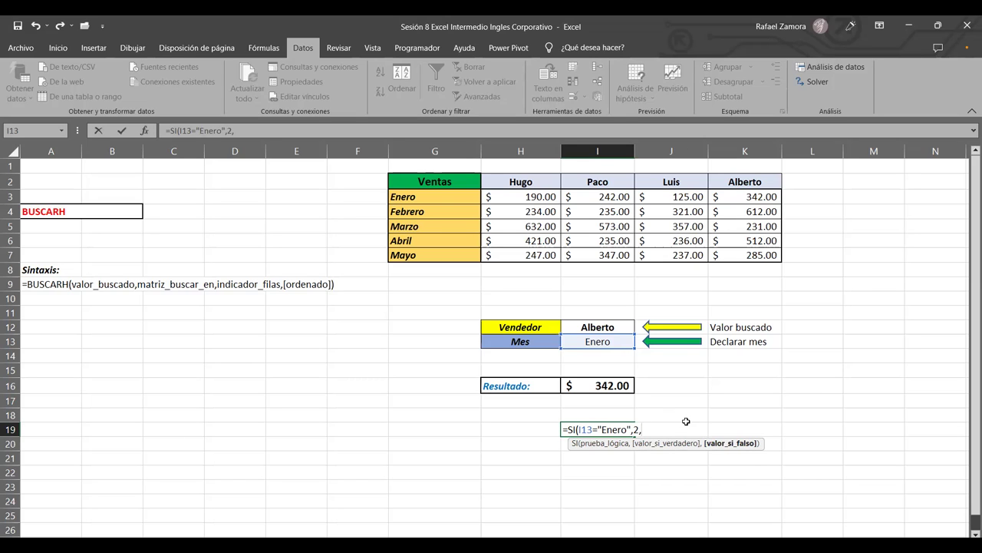
type("SI(")
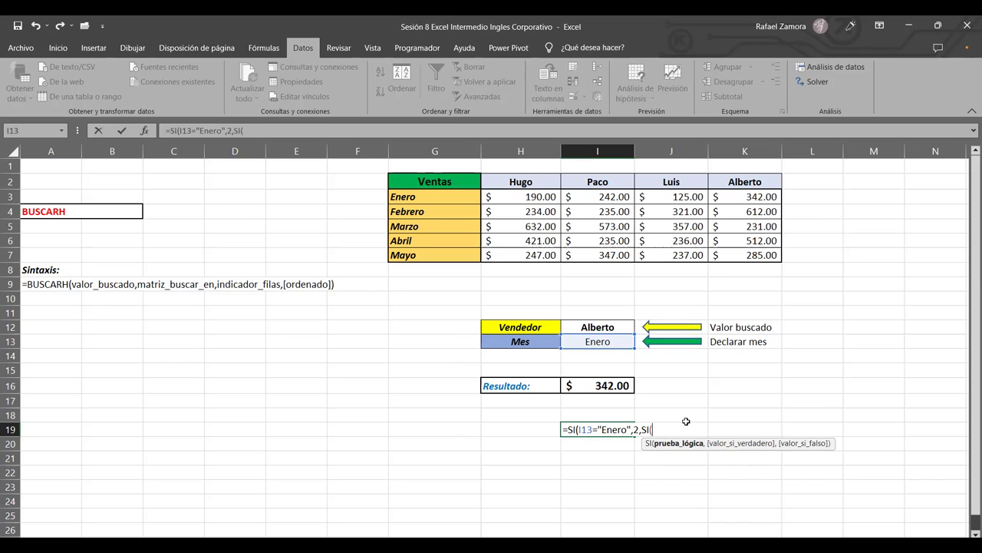
Step: Add the Febrero→3 and Marzo→4 tests to the nested SI, dismissing an error prompt
left_click(599, 340)
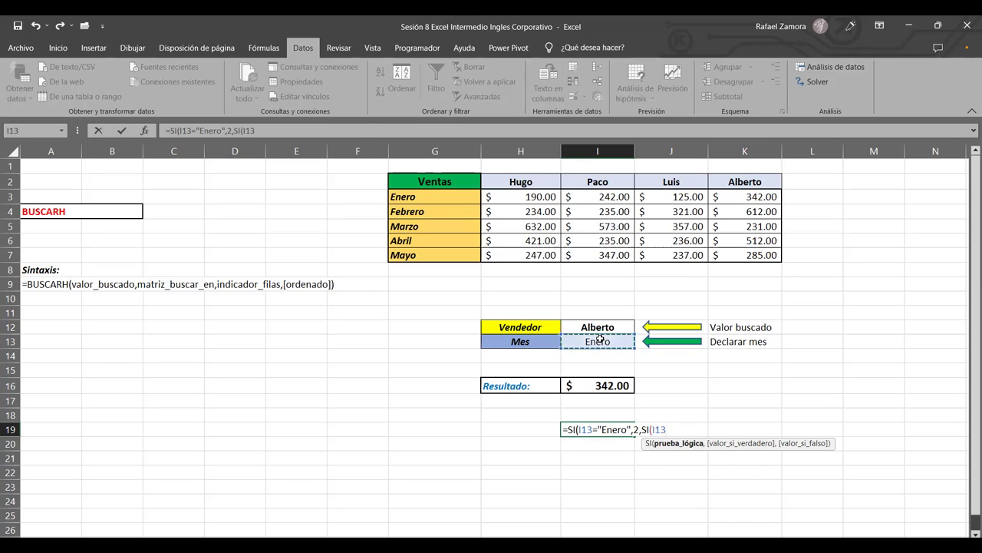
type("=")
type("\"")
type("Febrero\",")
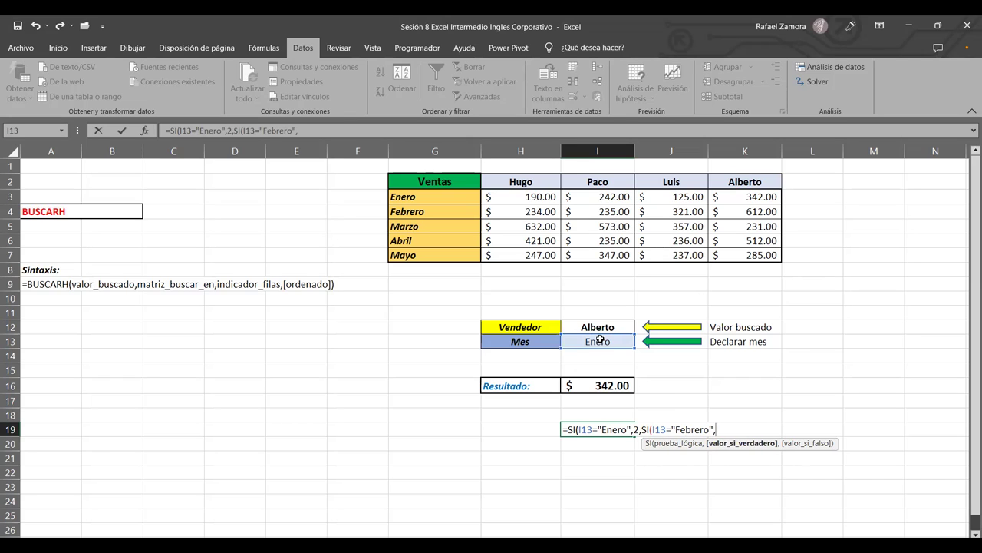
type("3")
type(",")
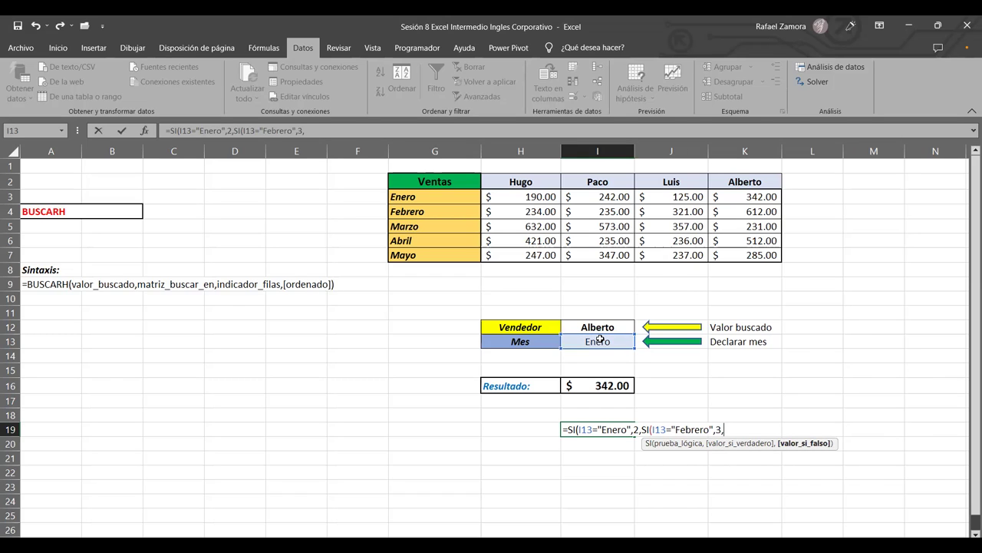
type("SI(")
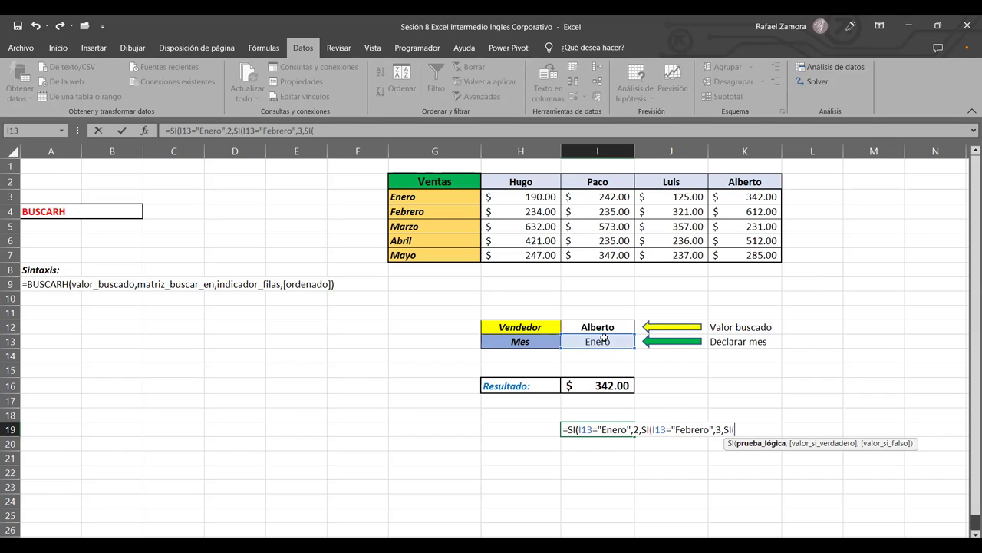
left_click(603, 340)
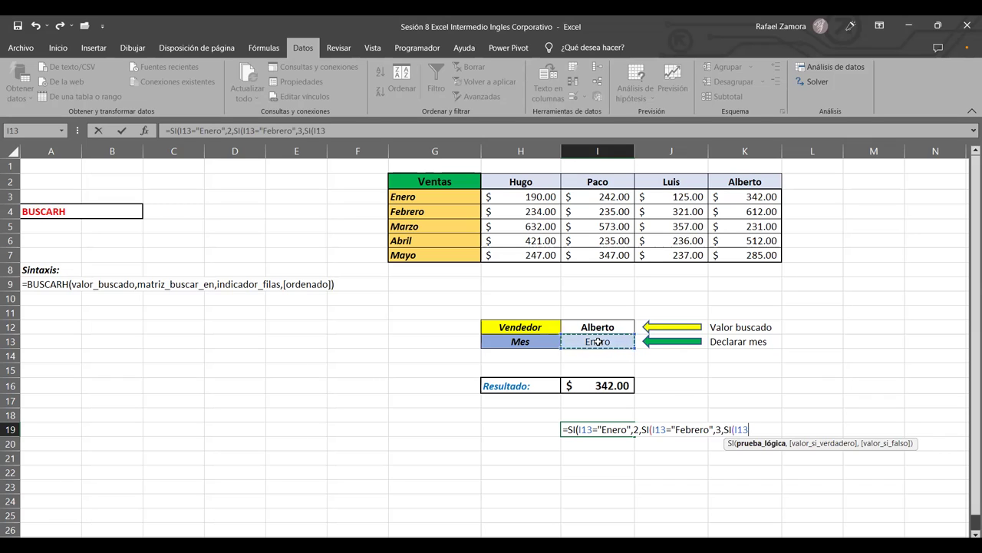
type("=")
type("\"Marzo")
left_click(597, 341)
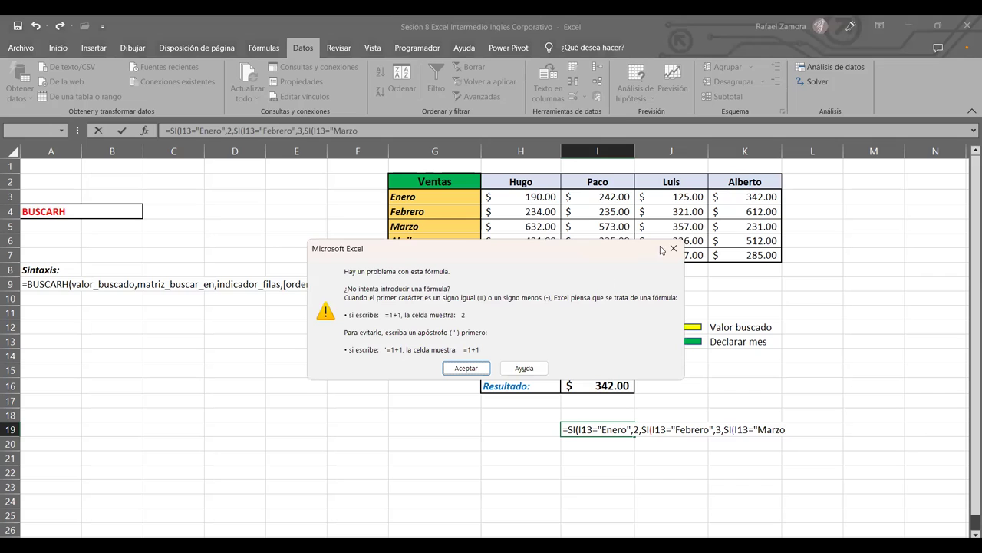
key("Return")
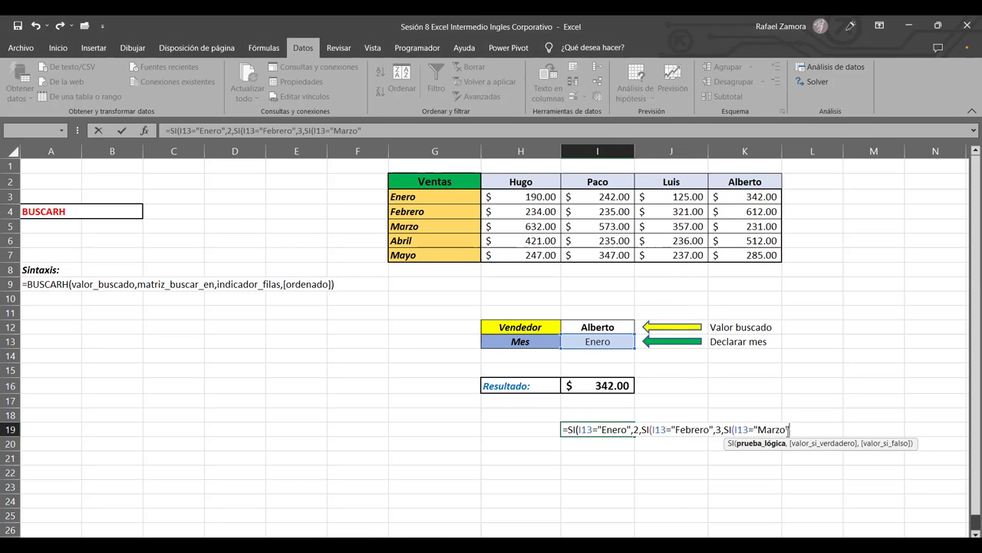
type(",")
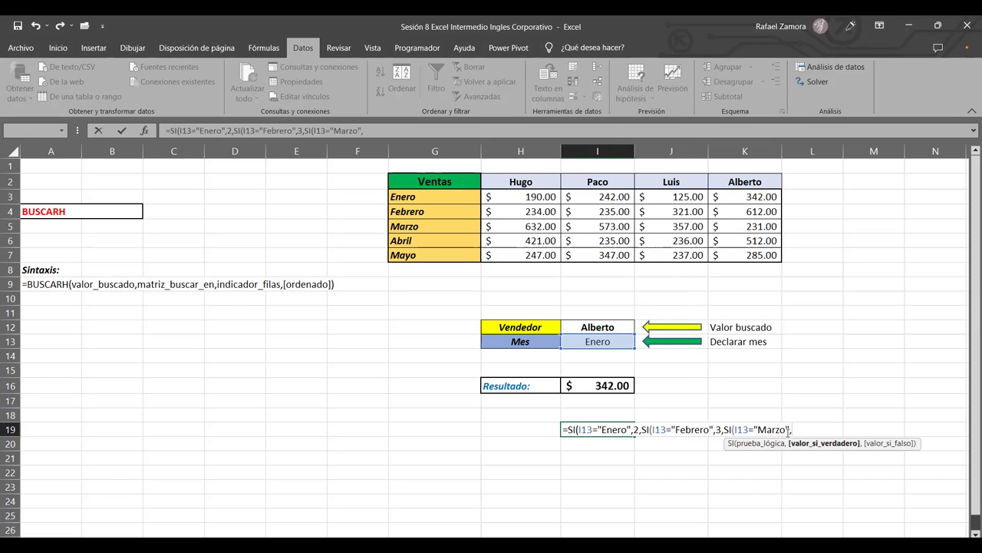
type("4")
type(",")
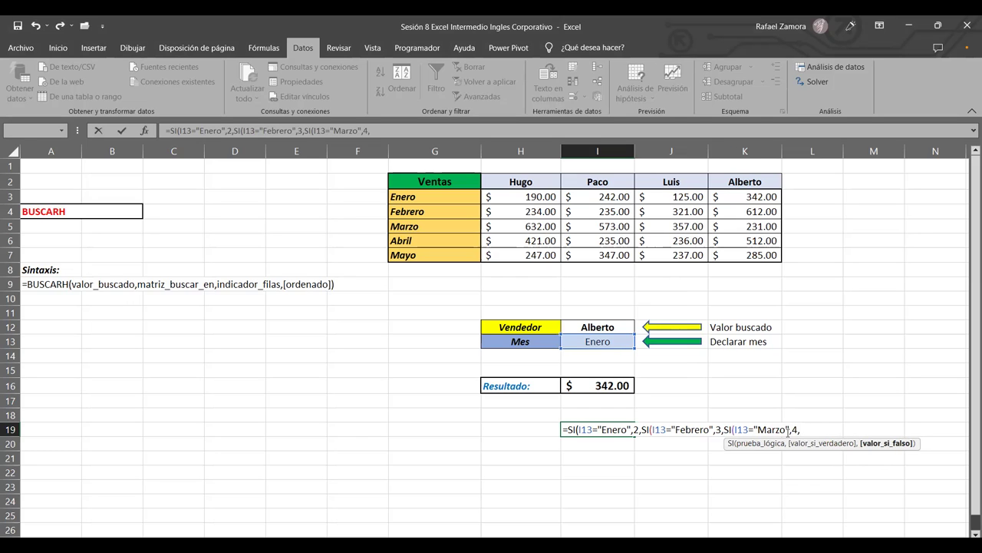
type("SI(")
Step: Add the Abril→5 test with 6 otherwise, close the parentheses and commit; I19 shows 2
left_click(614, 343)
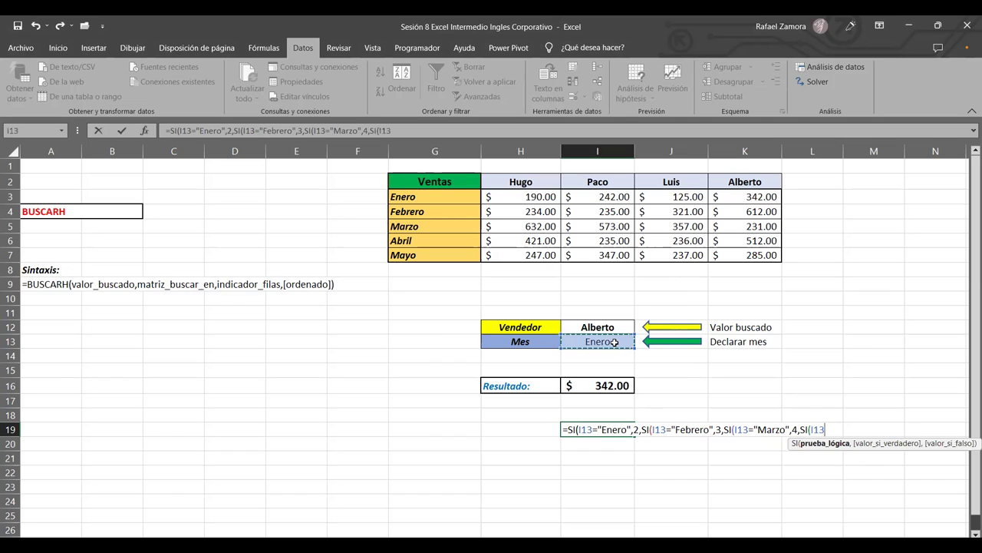
type("=")
type("\"")
type("Abril\",")
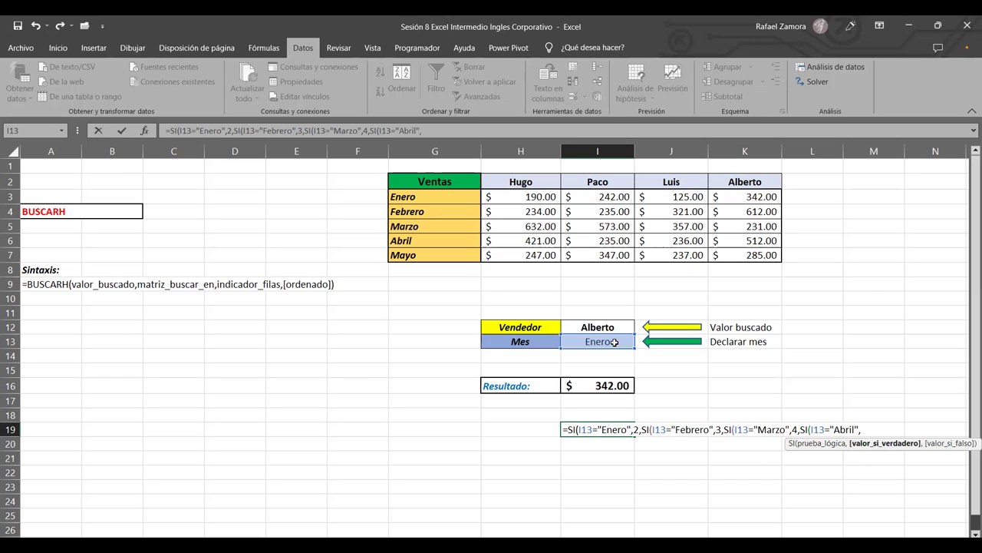
type("5")
type(",6")
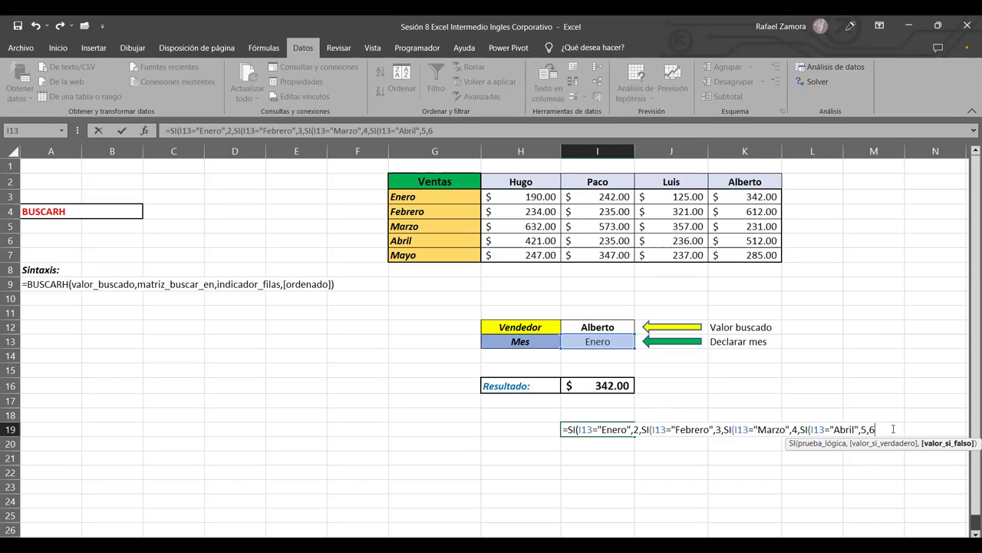
type(")")
type(")))")
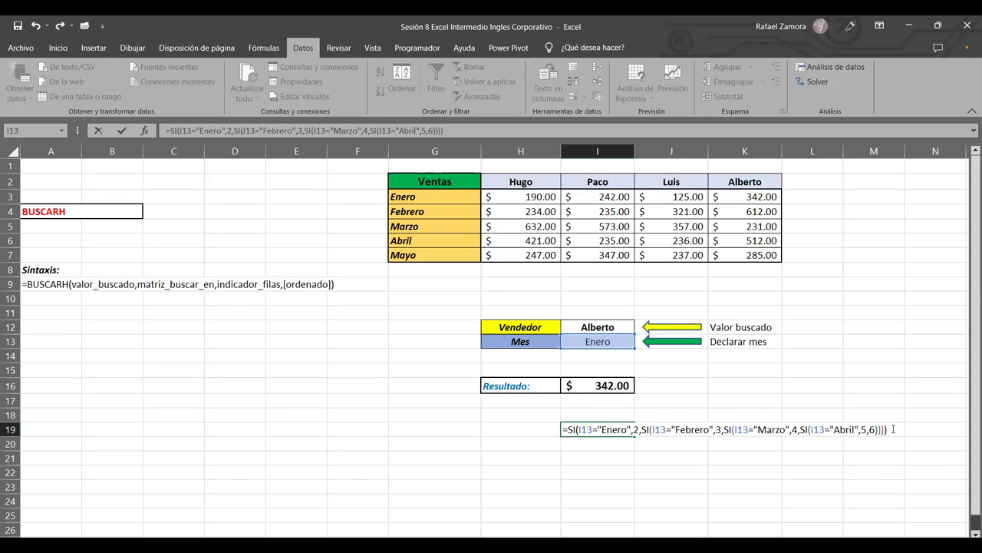
key("Return")
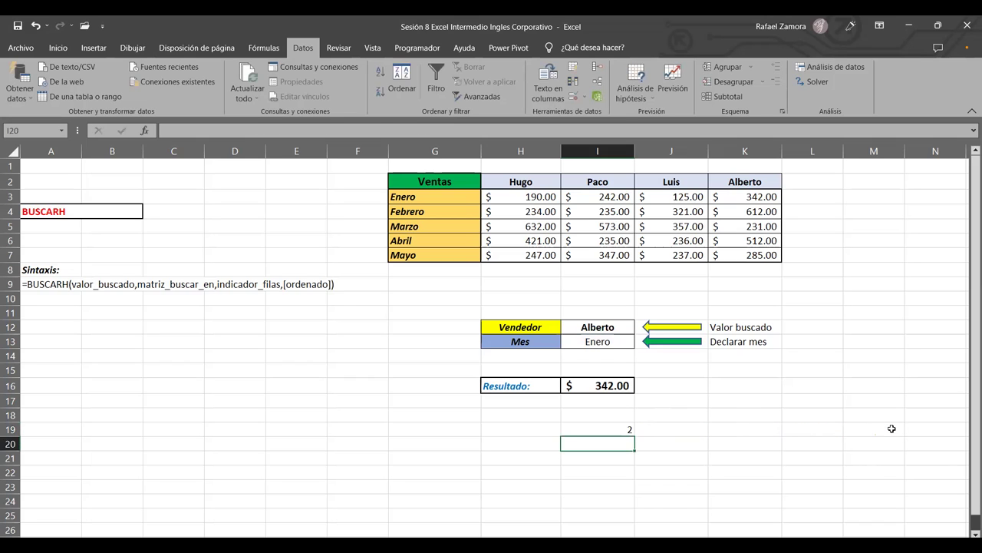
Step: Cycle the Mes through Febrero, Marzo, Abril and Mayo, so I19 returns 6
left_click(626, 342)
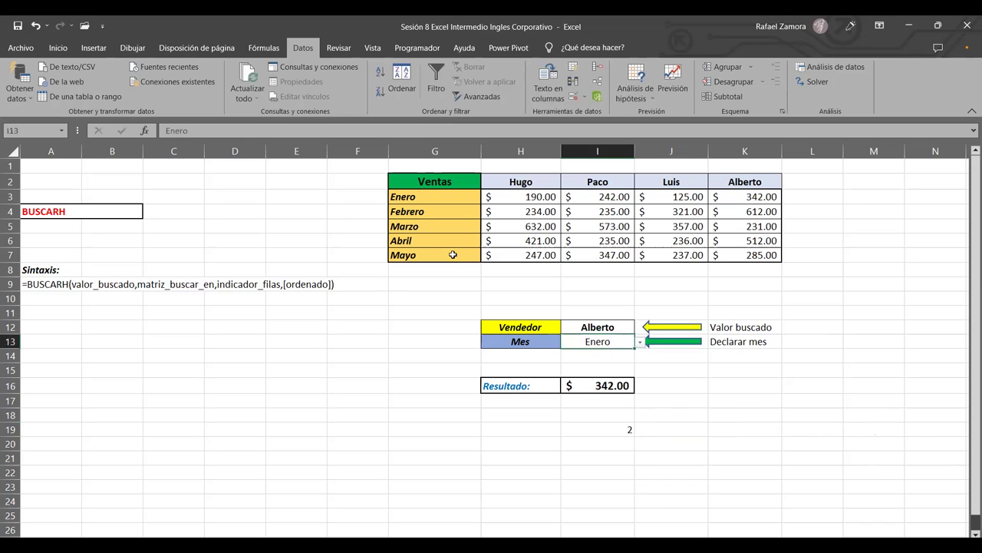
left_click(640, 342)
left_click(592, 363)
left_click(640, 342)
left_click(587, 375)
left_click(640, 343)
left_click(571, 387)
left_click(640, 342)
left_click(568, 397)
Step: Copy I19's nested SI formula text without the leading equals sign
left_click(605, 441)
double_click(616, 430)
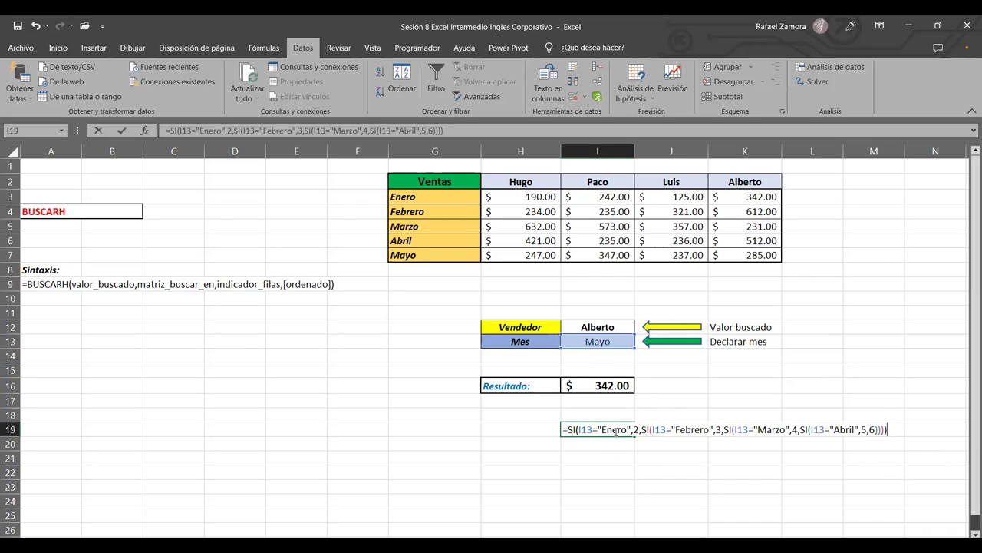
left_click_drag(912, 434, 455, 431)
left_click_drag(545, 436, 568, 434)
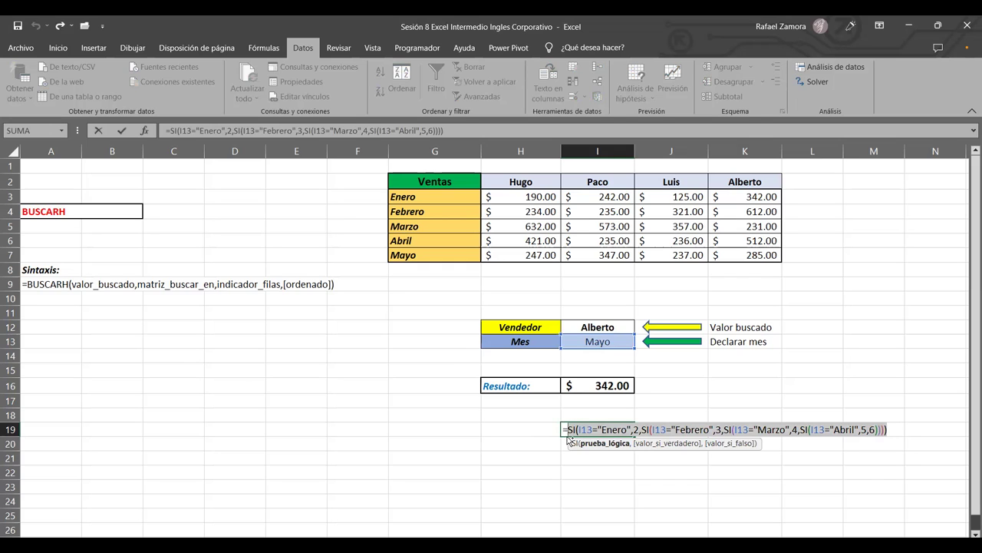
key("Escape")
Step: Replace row index 2 in I16's BUSCARH with the pasted SI month formula
left_click(603, 385)
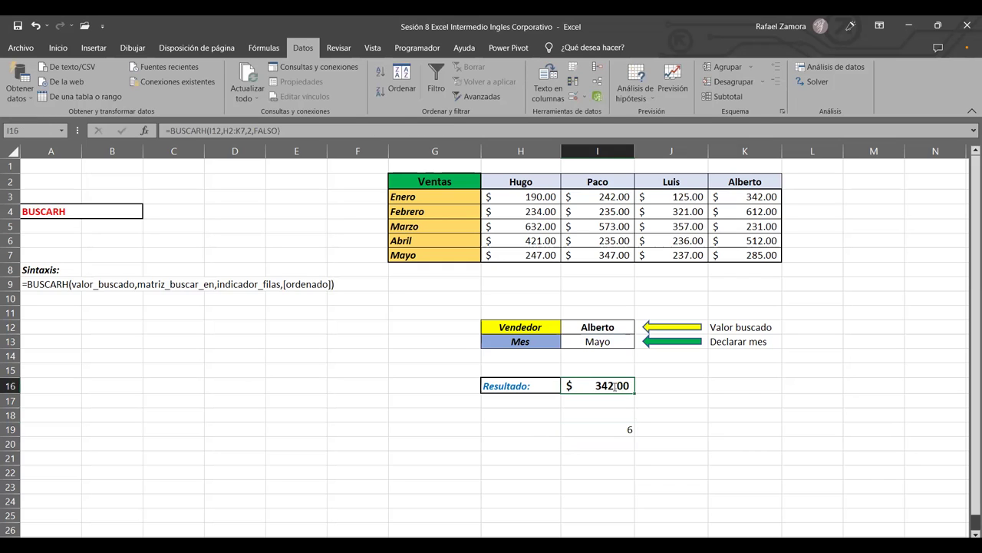
double_click(603, 386)
left_click(597, 386)
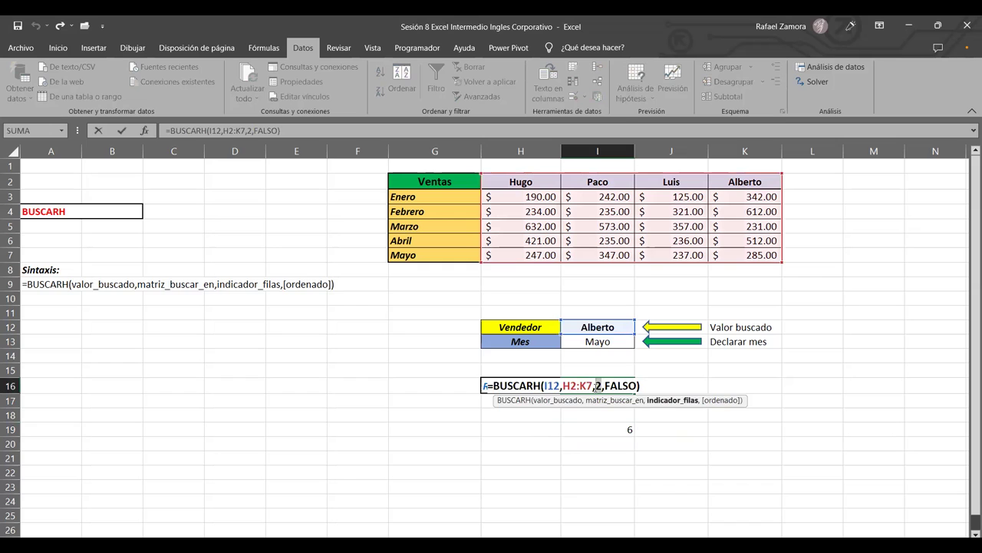
key("ctrl+v")
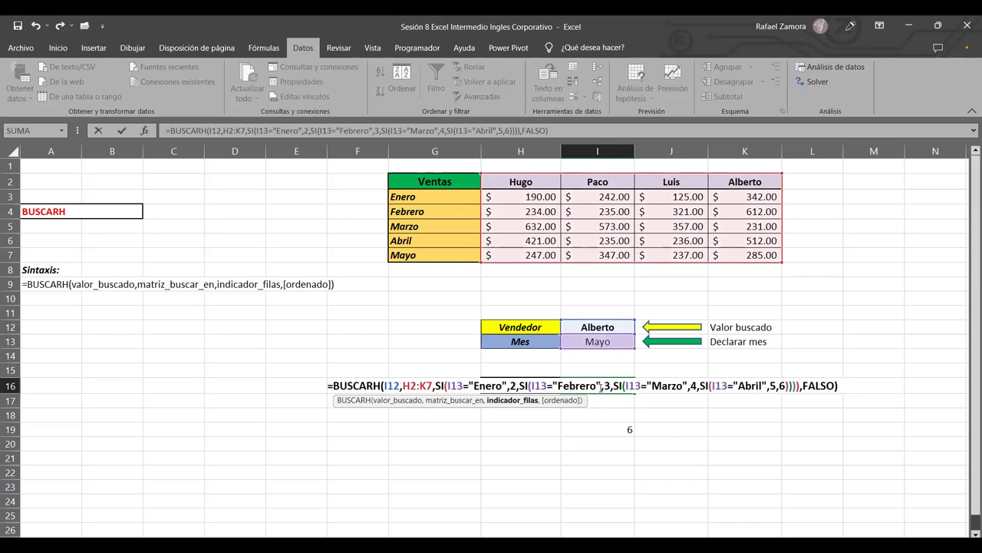
key("Return")
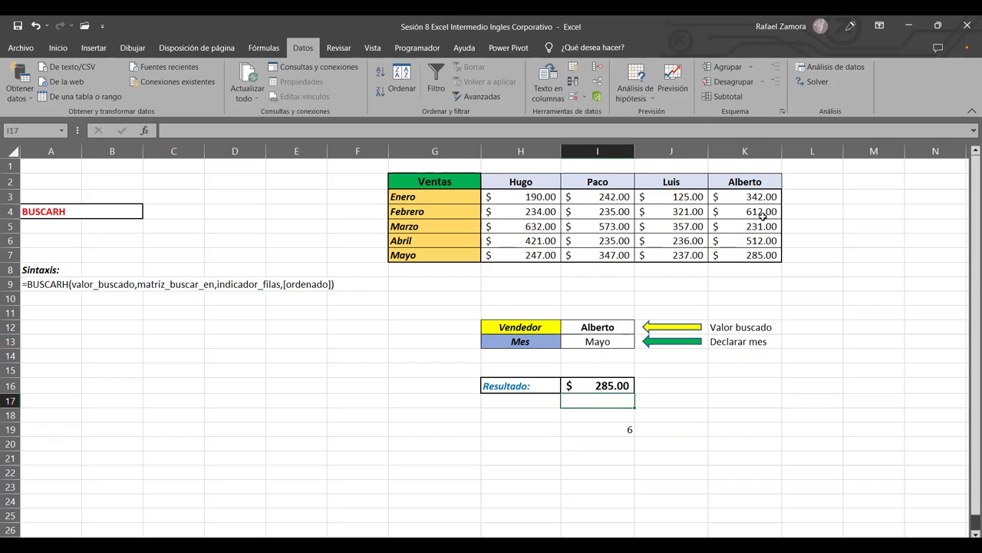
Step: Try salesperson Paco with month Marzo in the I12 and I13 dropdowns and check the table figure
left_click(768, 254)
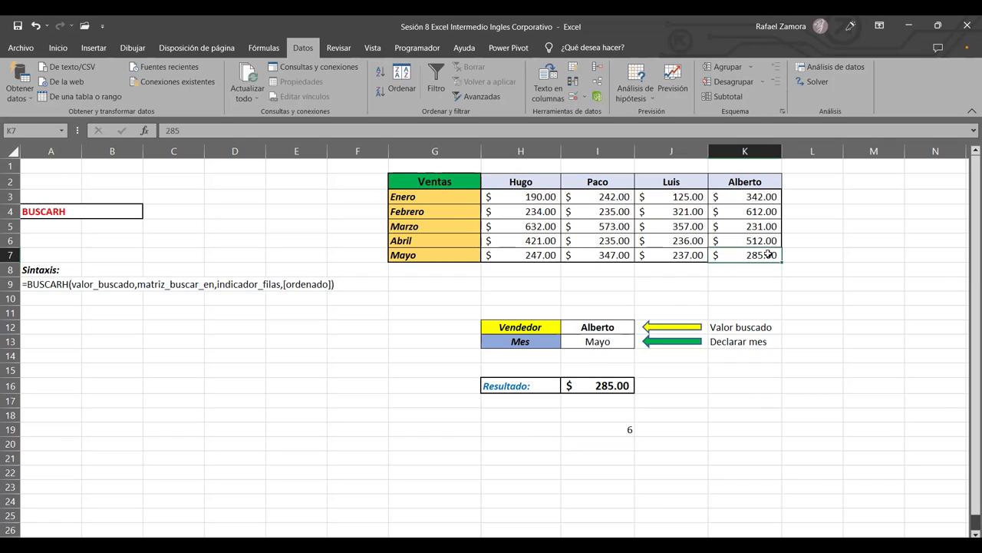
left_click(622, 325)
left_click(641, 327)
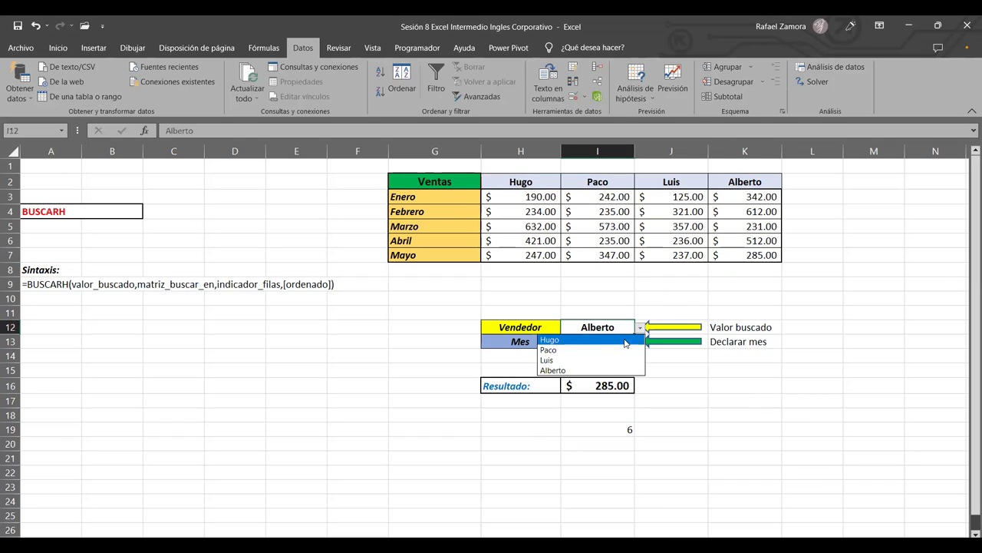
left_click(585, 341)
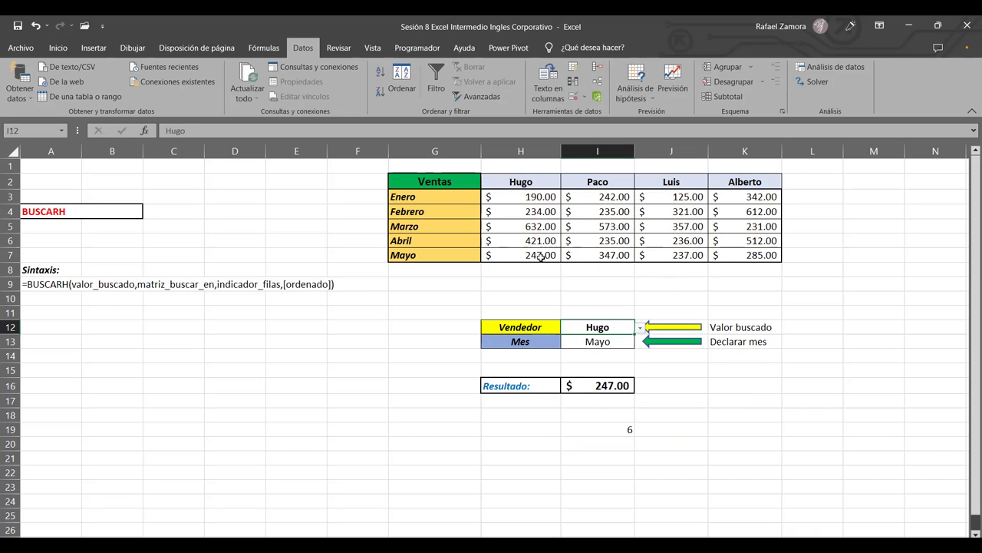
left_click(640, 327)
left_click(583, 349)
left_click(604, 347)
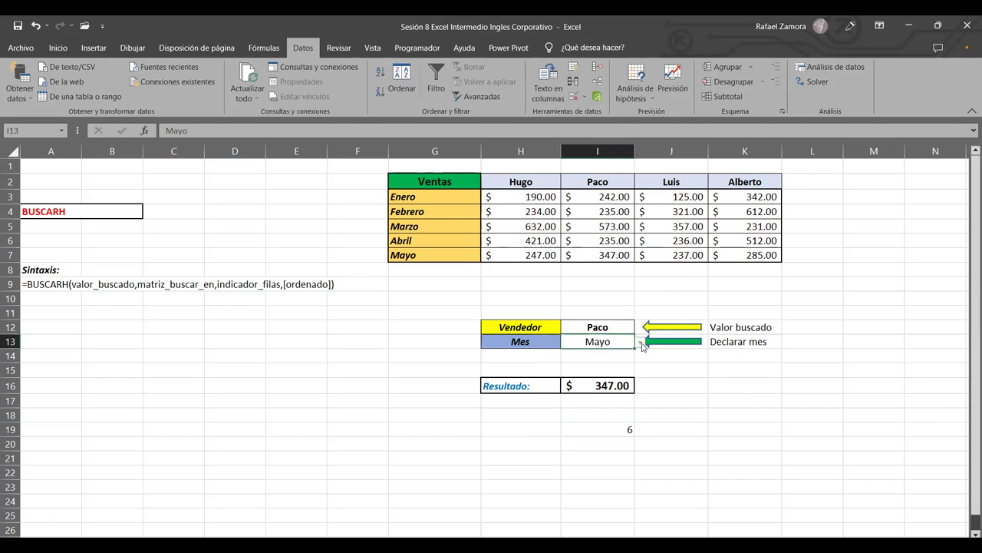
left_click(638, 346)
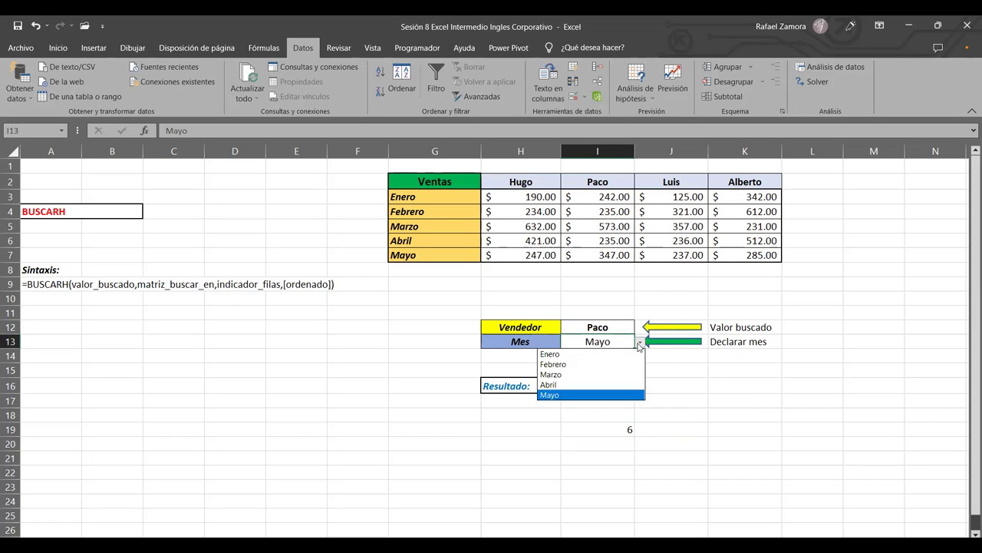
left_click(572, 374)
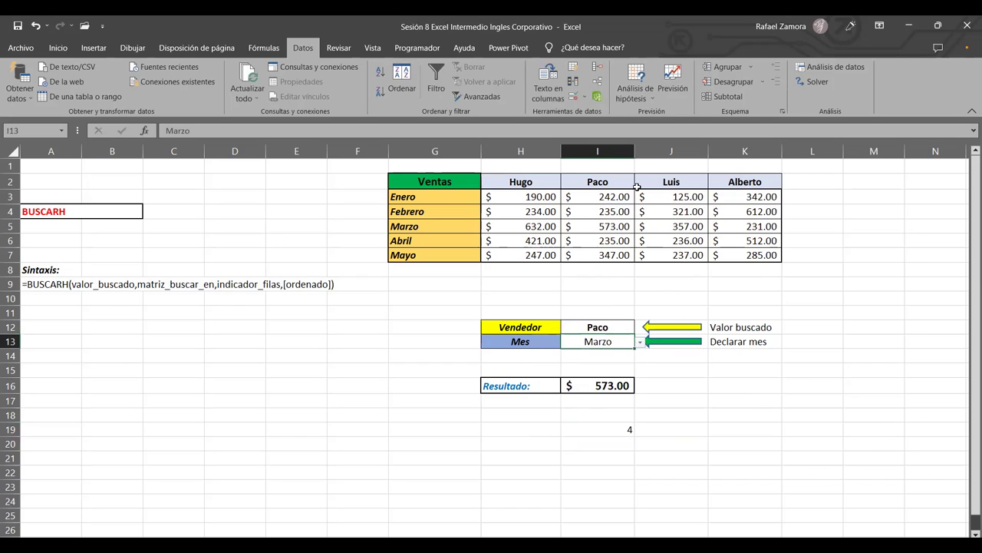
left_click(606, 232)
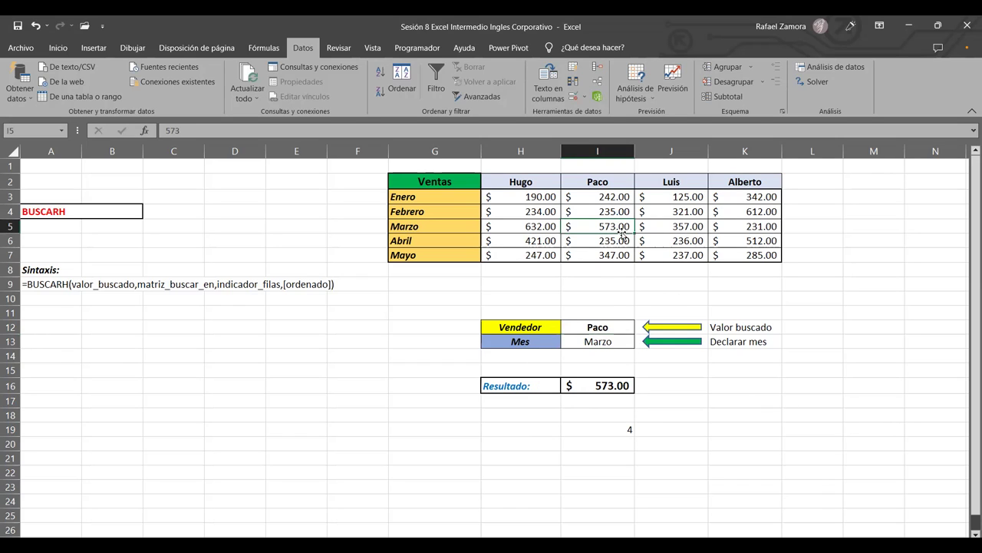
Step: Switch the month to Abril, then settle on month Enero and salesperson Hugo
left_click(623, 347)
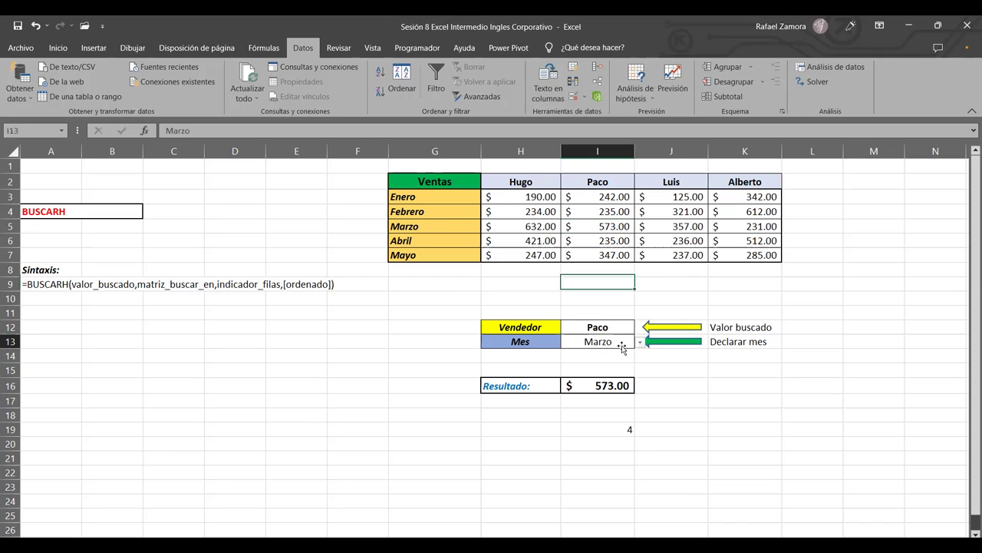
left_click(640, 342)
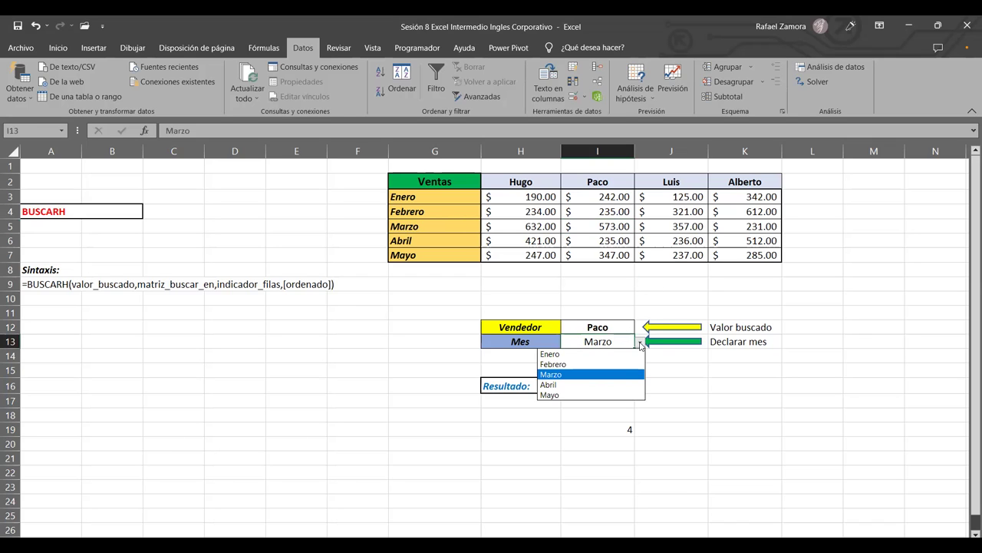
left_click(562, 385)
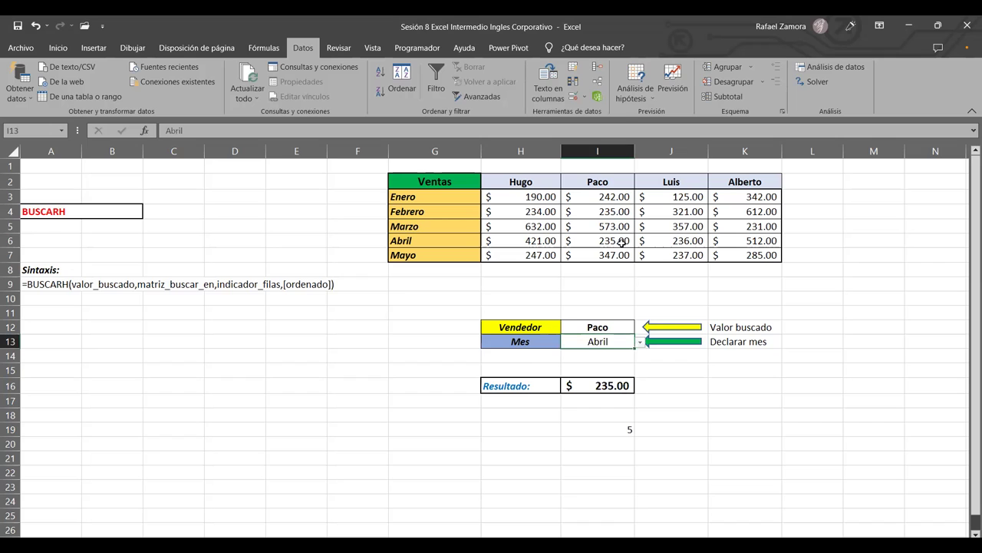
left_click(640, 343)
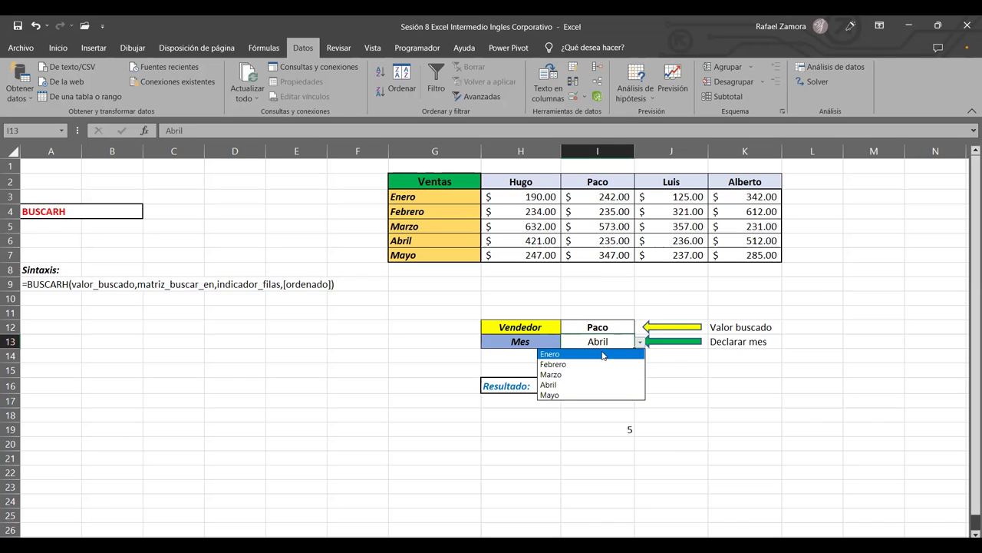
left_click(603, 355)
left_click(622, 327)
left_click(640, 328)
left_click(613, 340)
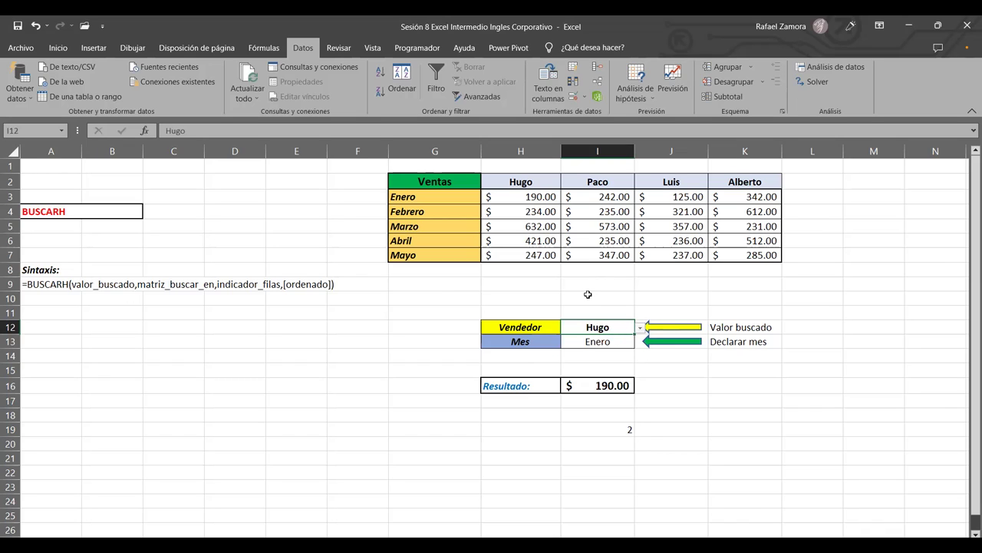
Step: Point out the salesperson and month input cells, then select I19:J22 holding the stray 2
left_click(620, 341)
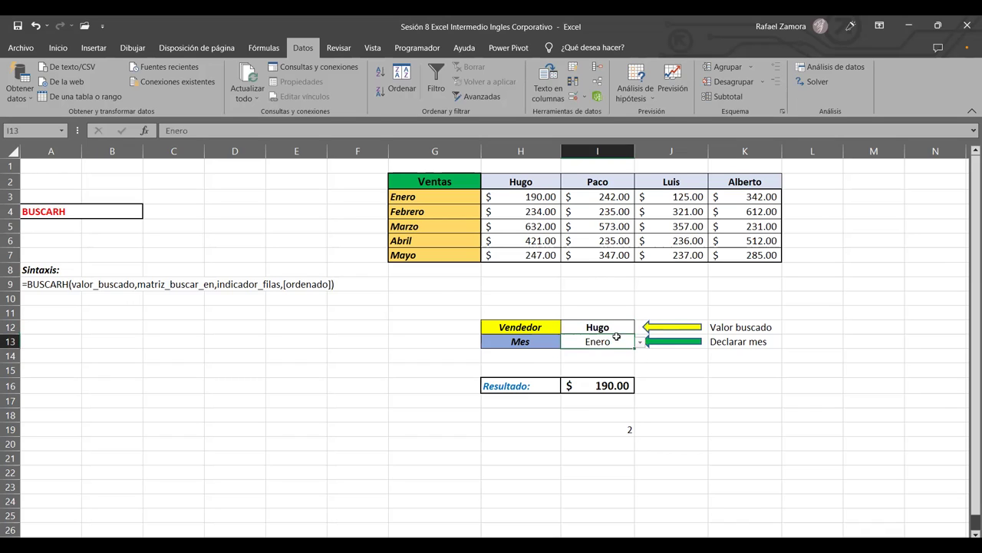
left_click(623, 327)
left_click(618, 341)
left_click(622, 325)
left_click(616, 345)
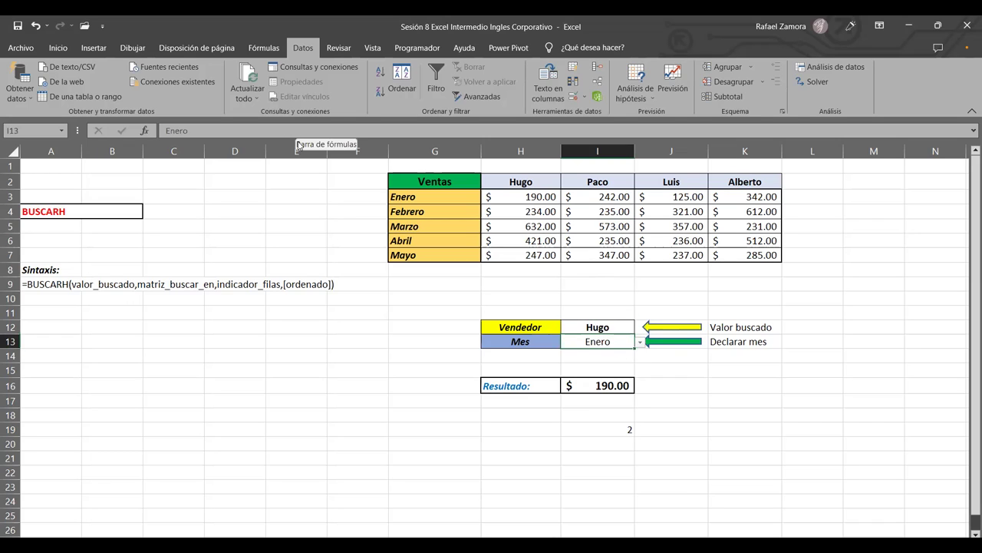
left_click(771, 271)
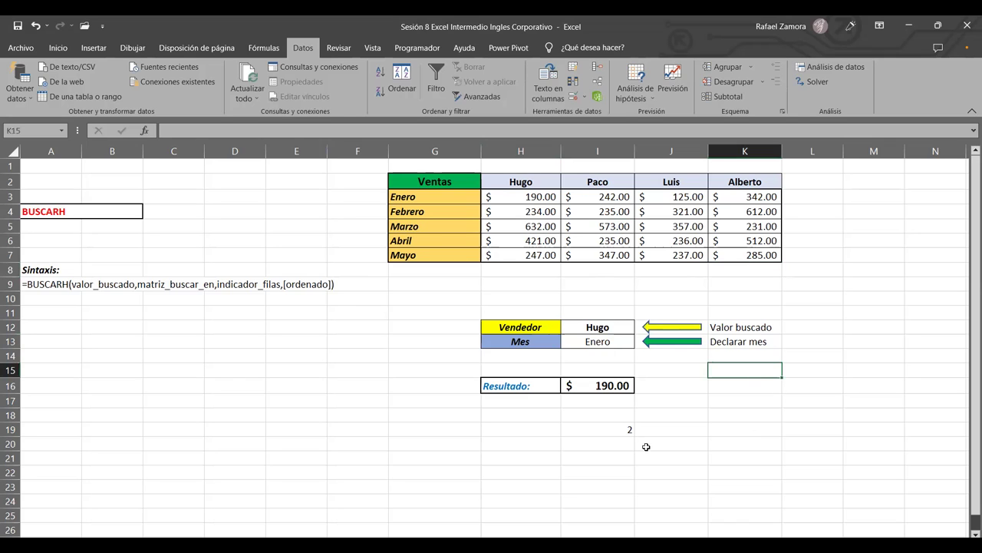
left_click_drag(678, 470, 583, 438)
Step: Clear the stray 2 in I19 and recommit I16's nested BUSCARH/SI formula, keeping $190.00
left_click(805, 447)
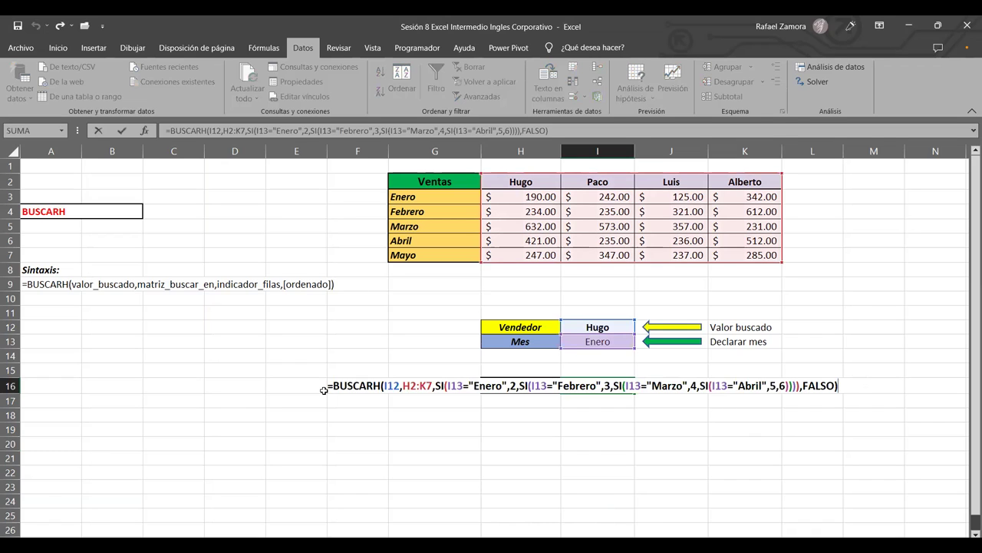
left_click_drag(323, 390, 864, 402)
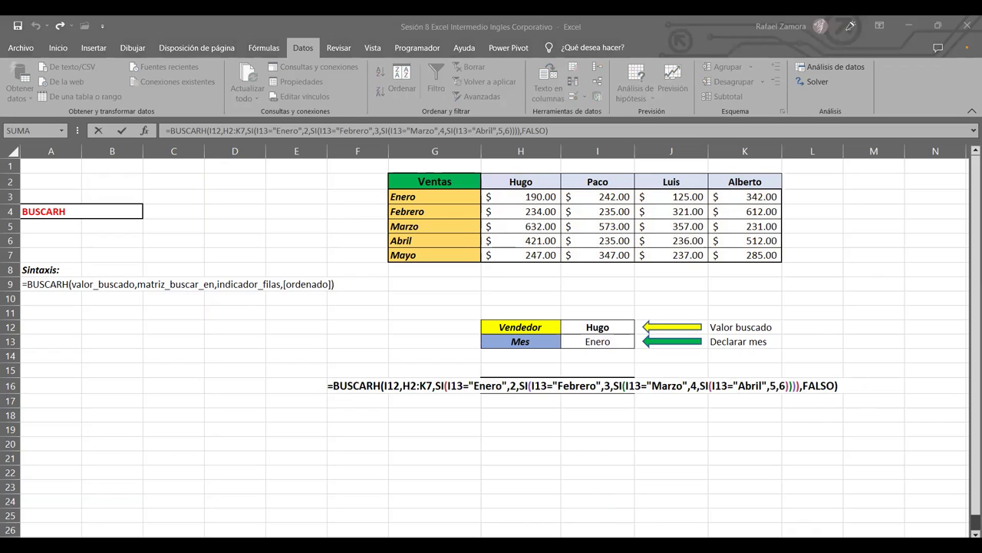
left_click(846, 386)
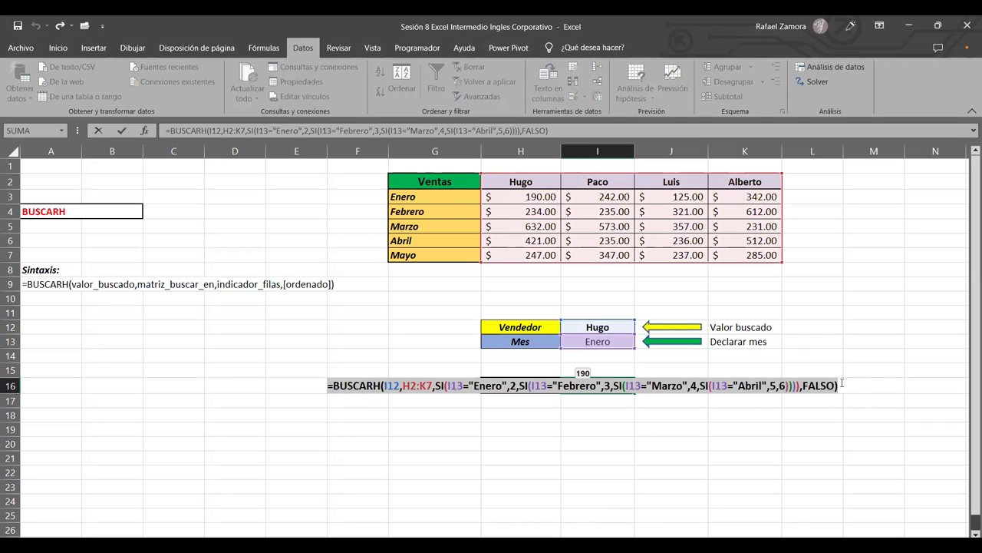
left_click(842, 383)
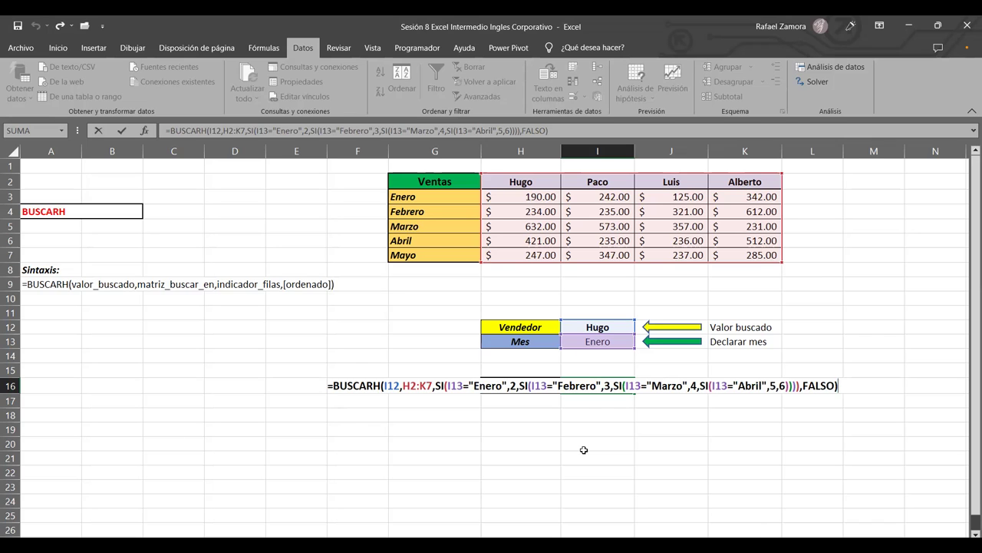
key("Return")
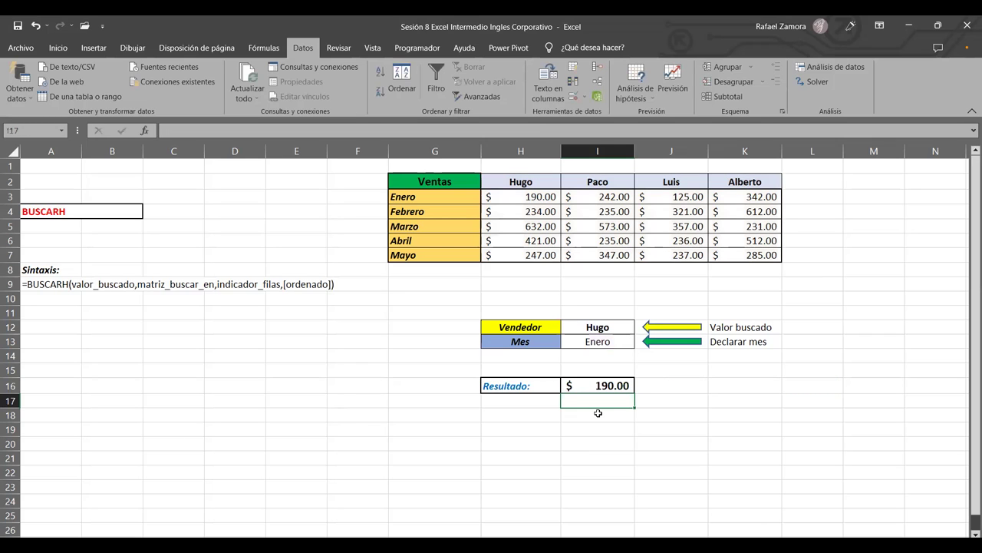
Step: Start an SI.CONJUNTO formula in I18 that returns 2 when I13 is "Enero"
left_click(598, 413)
type("=")
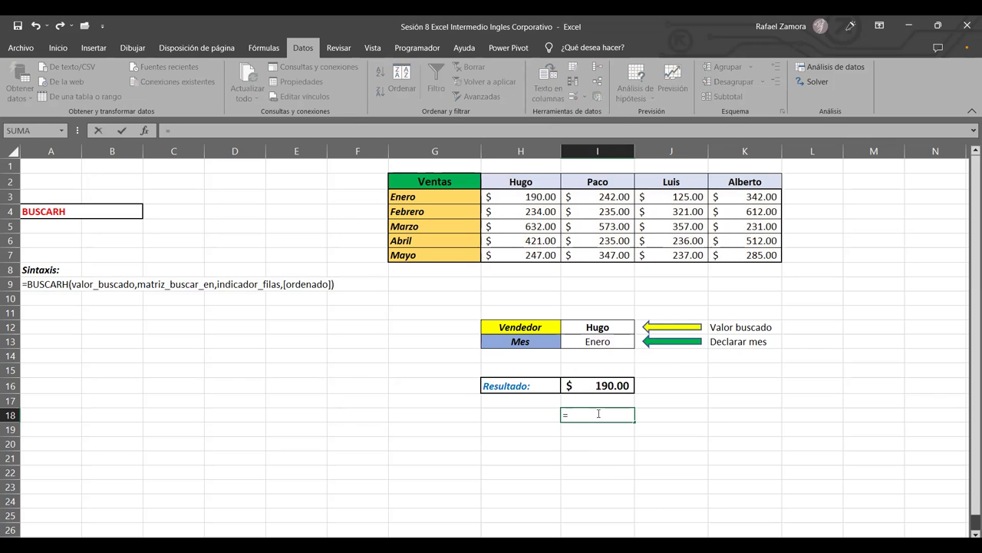
type("si")
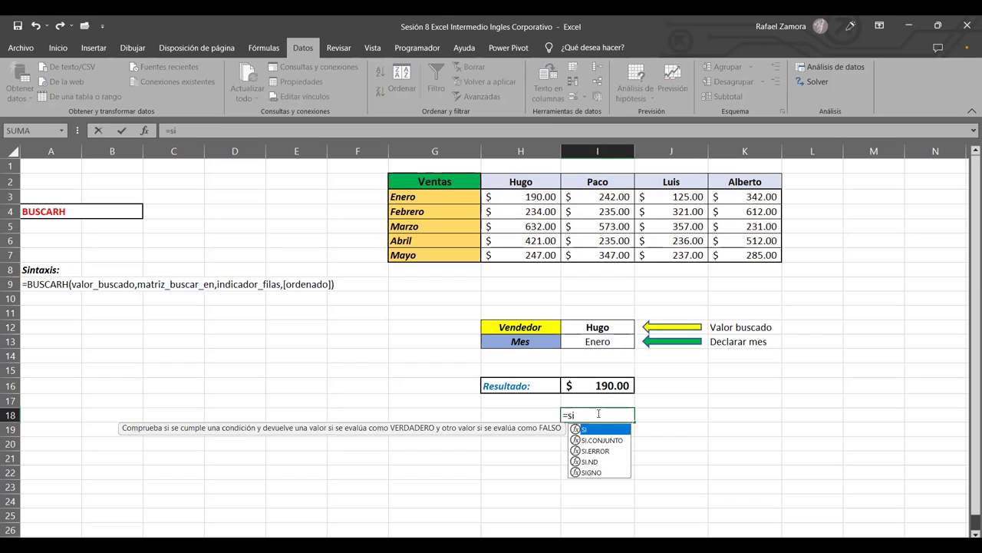
key("Down")
key("Tab")
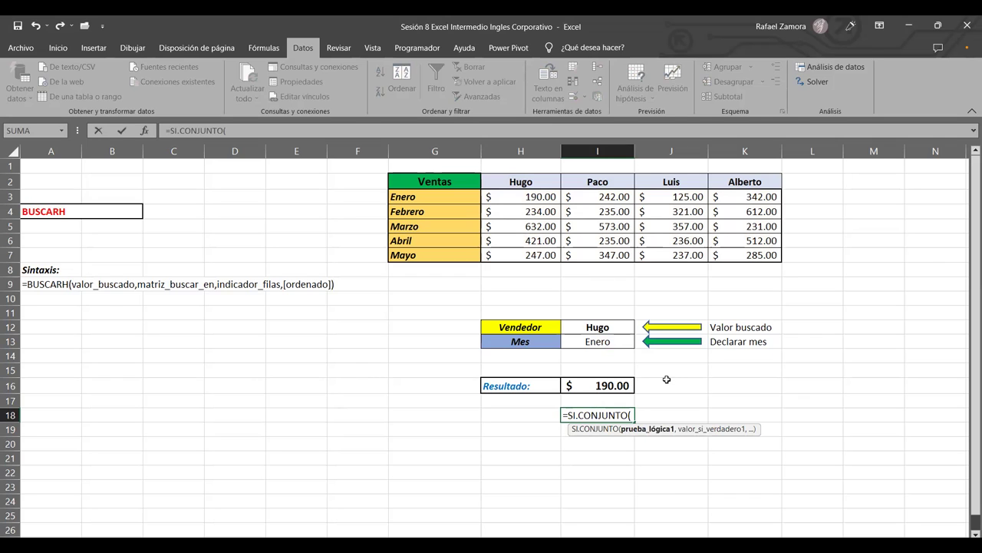
left_click(595, 340)
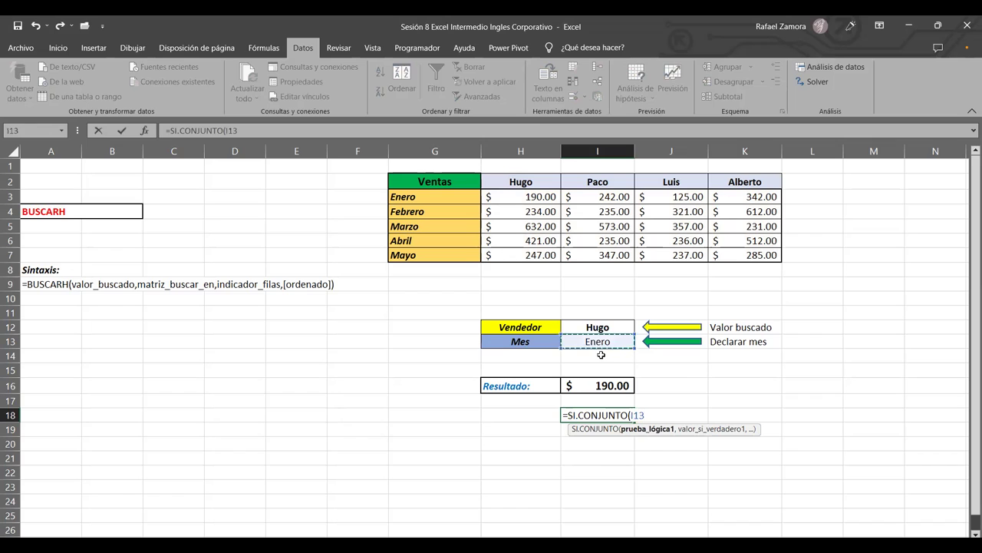
type("=")
type("\"Enero\"")
type(",")
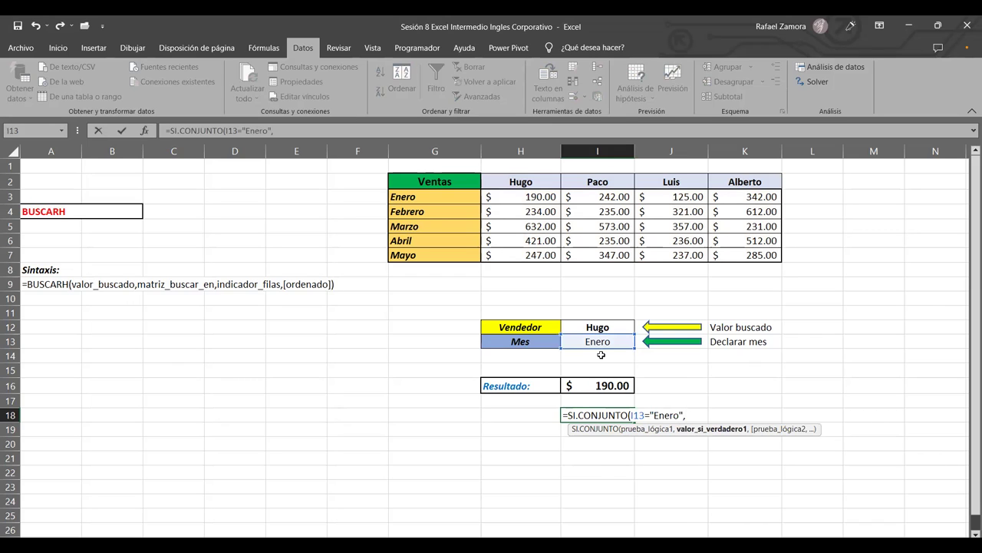
type("2")
type(",")
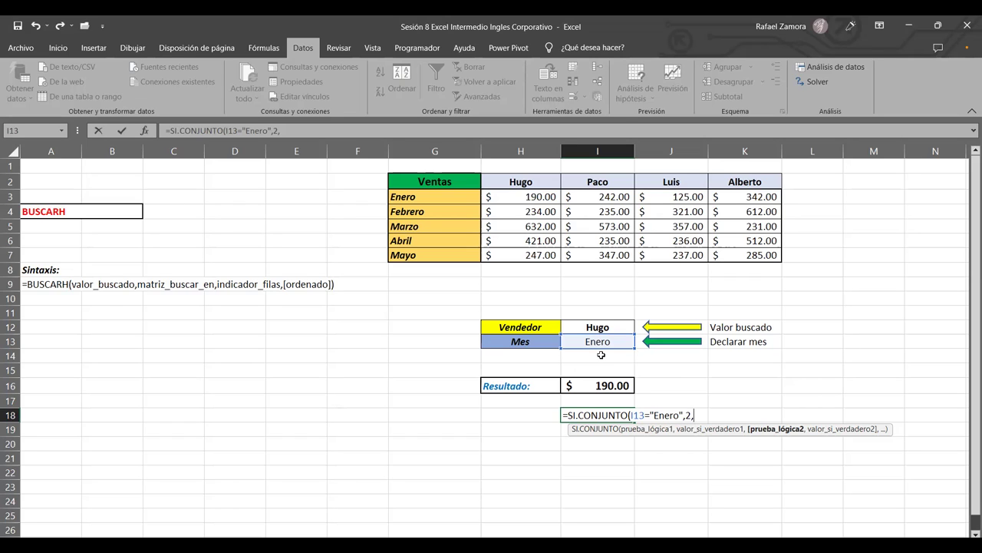
Step: Add branches returning 3 when I13 is "Febrero" and 4 when it is "Marzo"
left_click(598, 338)
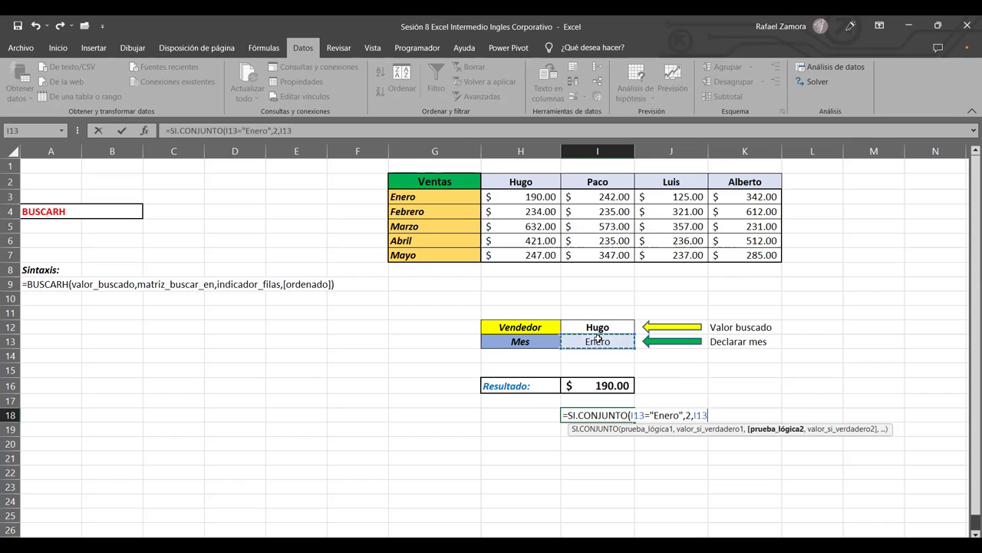
type("=")
type("\"Febrero\"")
type(",")
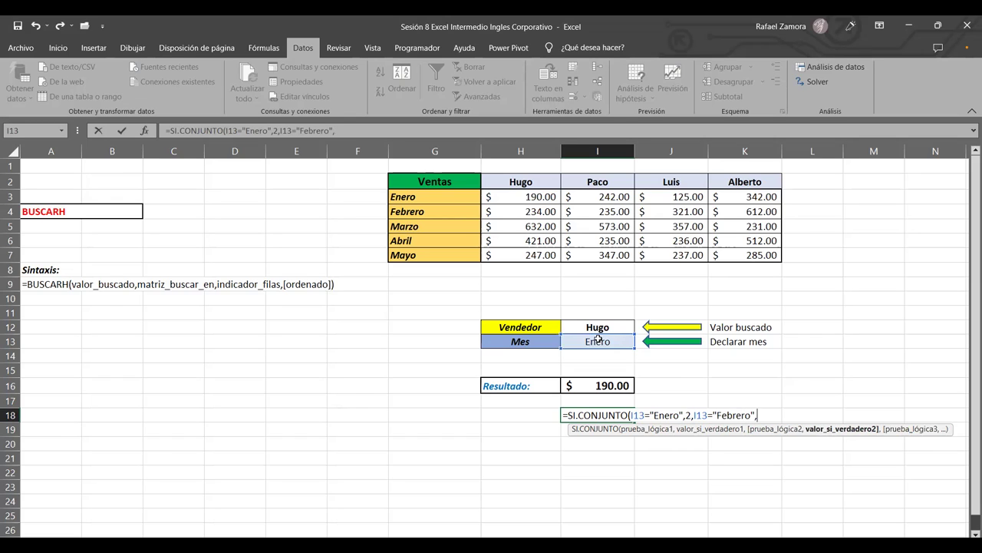
type("3")
type(",")
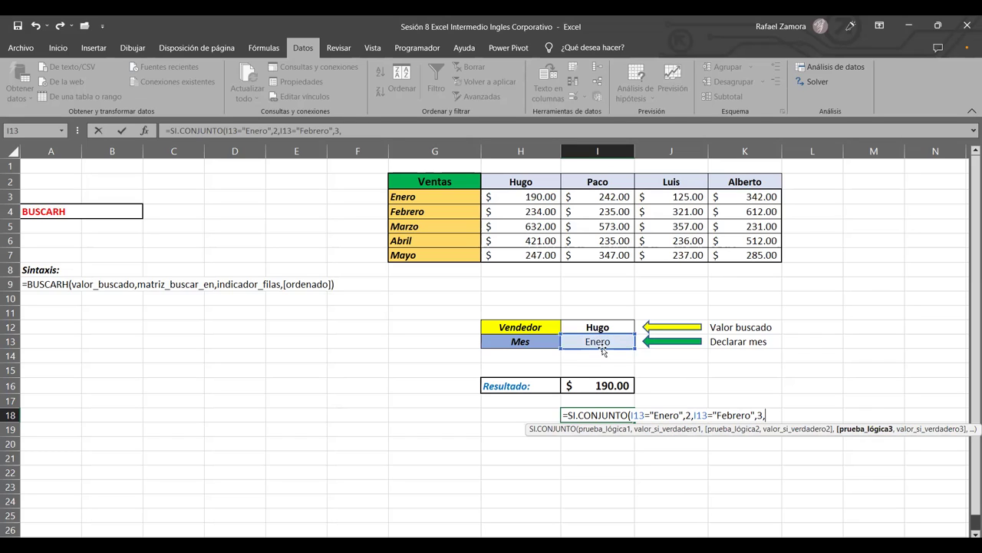
left_click(604, 341)
type("=")
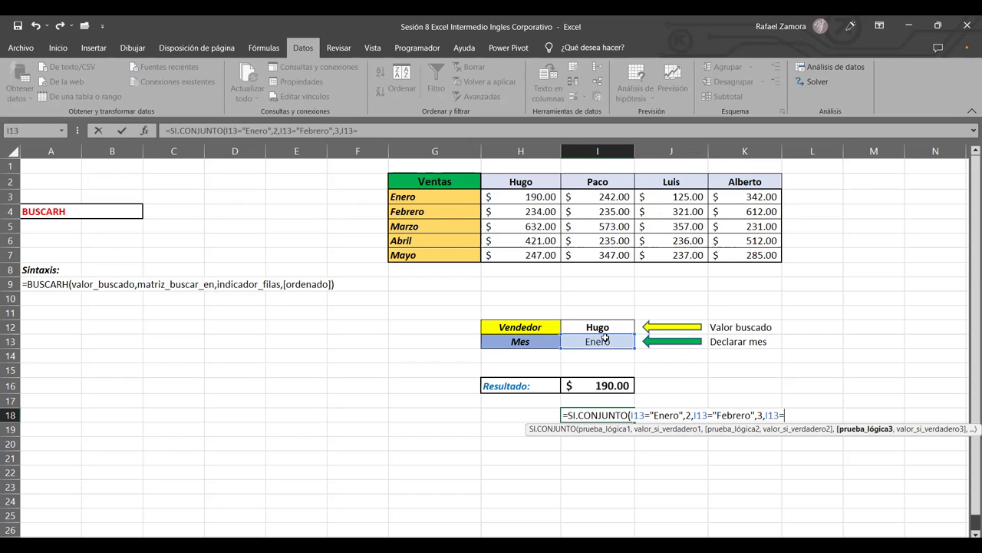
type("\"Marzo2")
key("BackSpace")
type("\",")
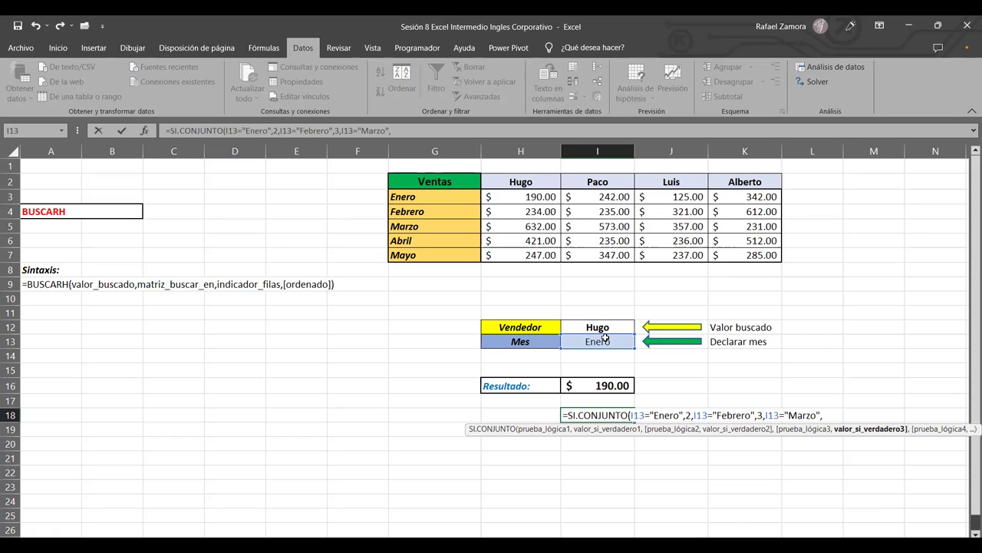
type("4")
Step: Close the SI.CONJUNTO formula's parenthesis and commit it in I18
type(")")
key("Return")
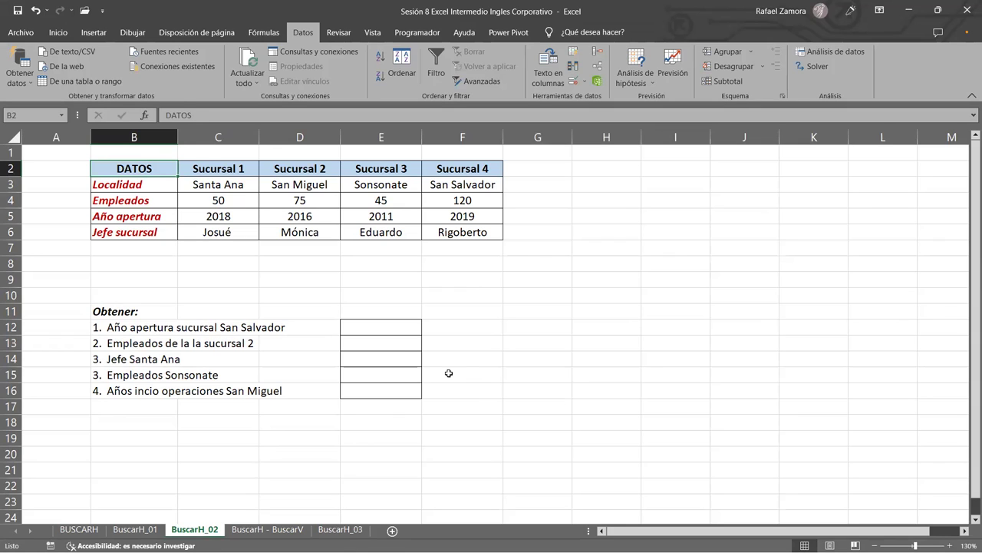
left_click(397, 342)
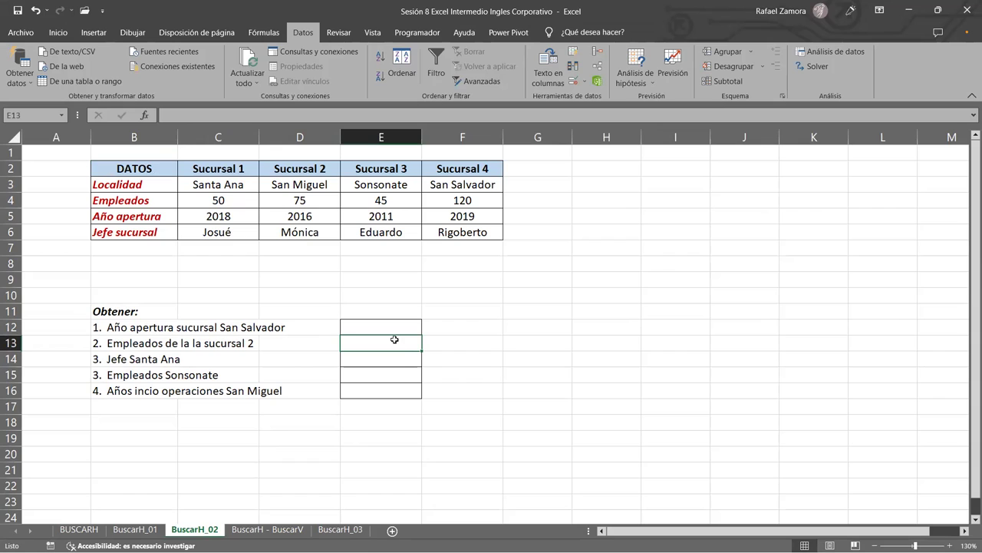
left_click(388, 360)
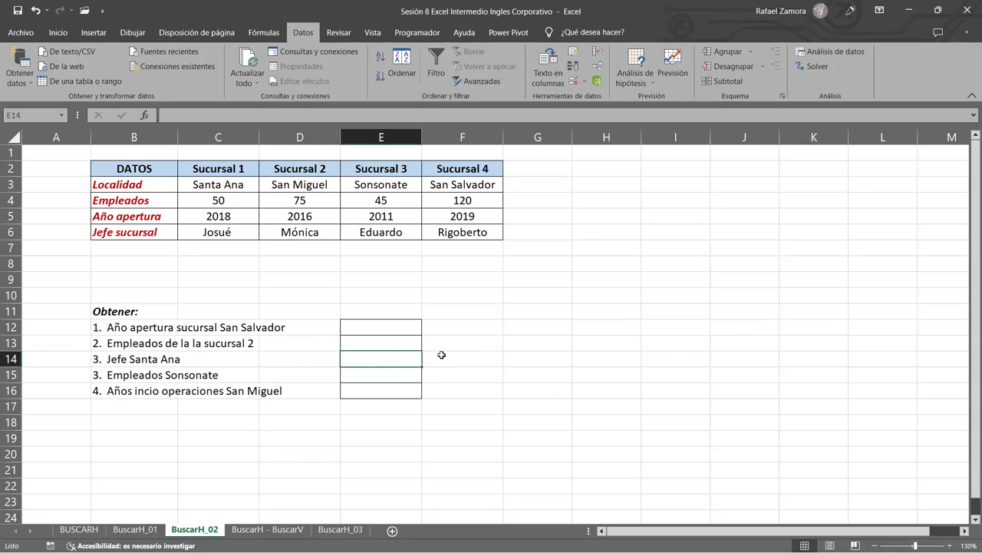
left_click(361, 375)
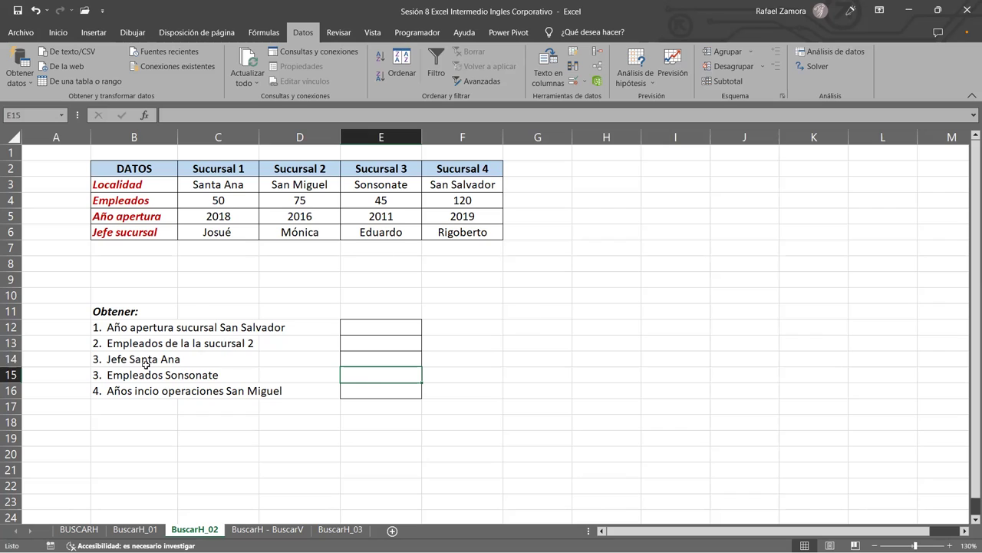
left_click(376, 392)
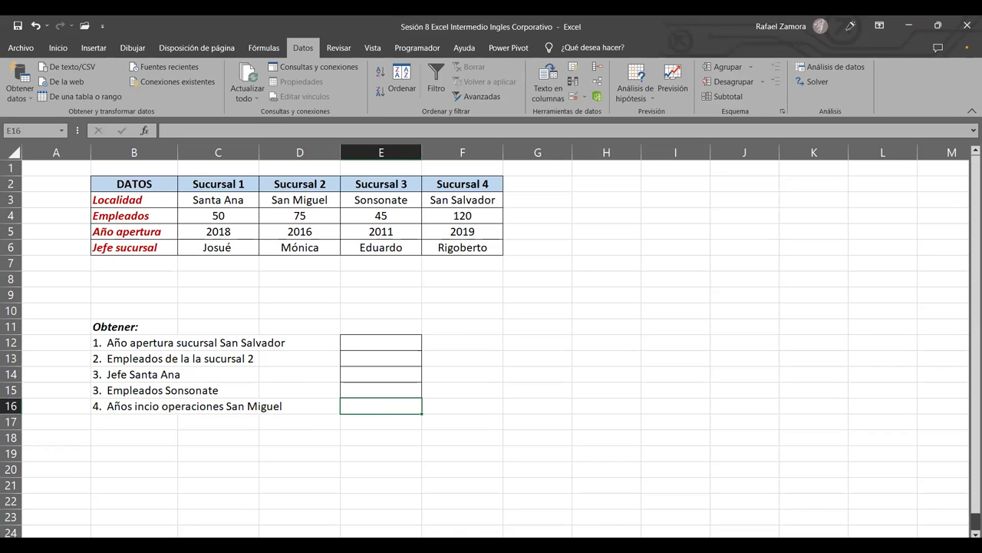
key("alt+Tab")
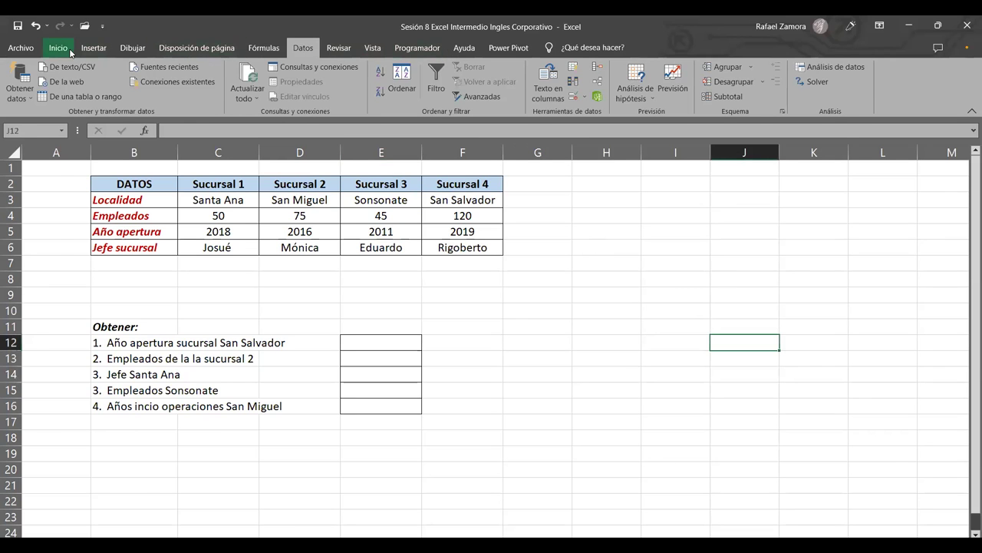
Step: Insert orange outlined WordArt reading "EN PRACTICA", fixing the misspelled extra A
left_click(58, 48)
left_click(94, 48)
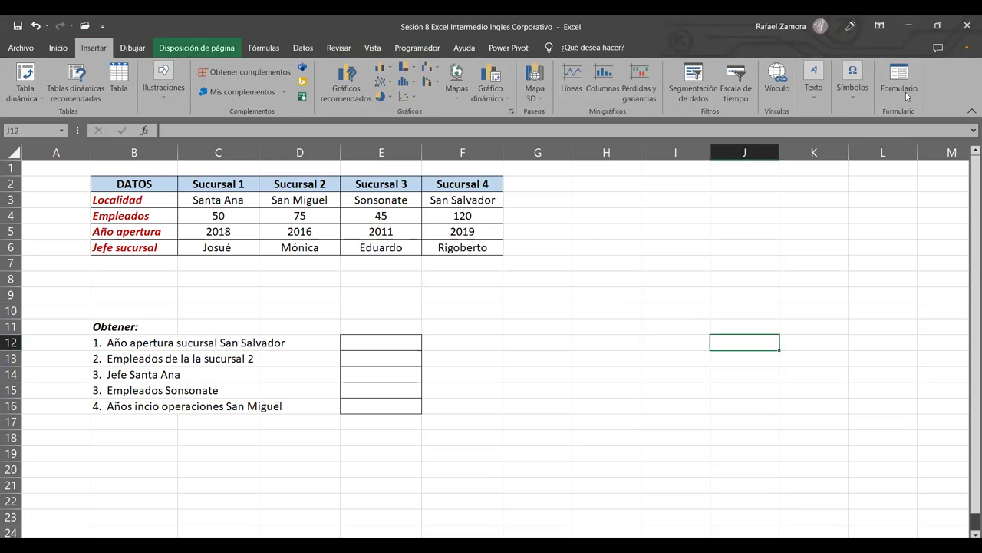
left_click(812, 83)
left_click(889, 135)
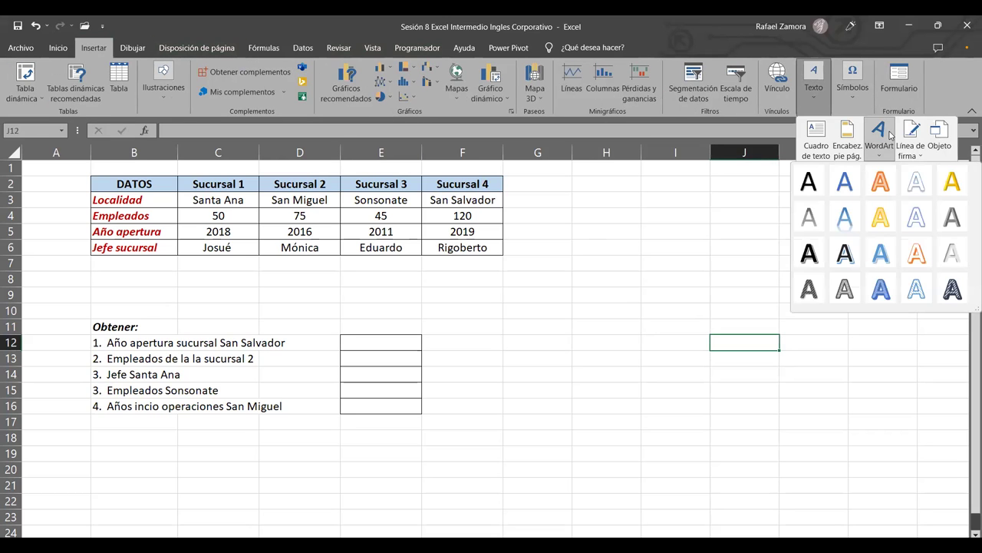
left_click(880, 182)
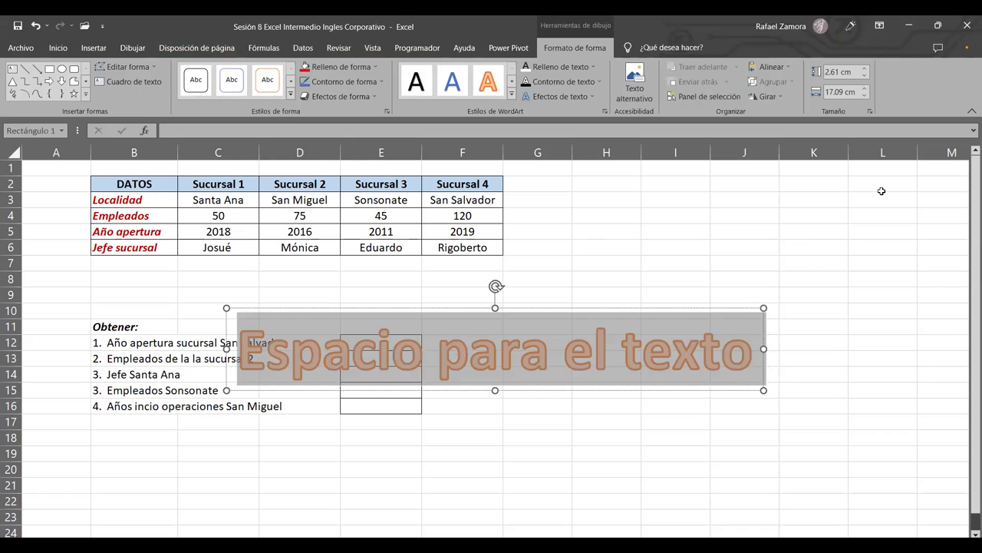
type("E")
type("RACATICA")
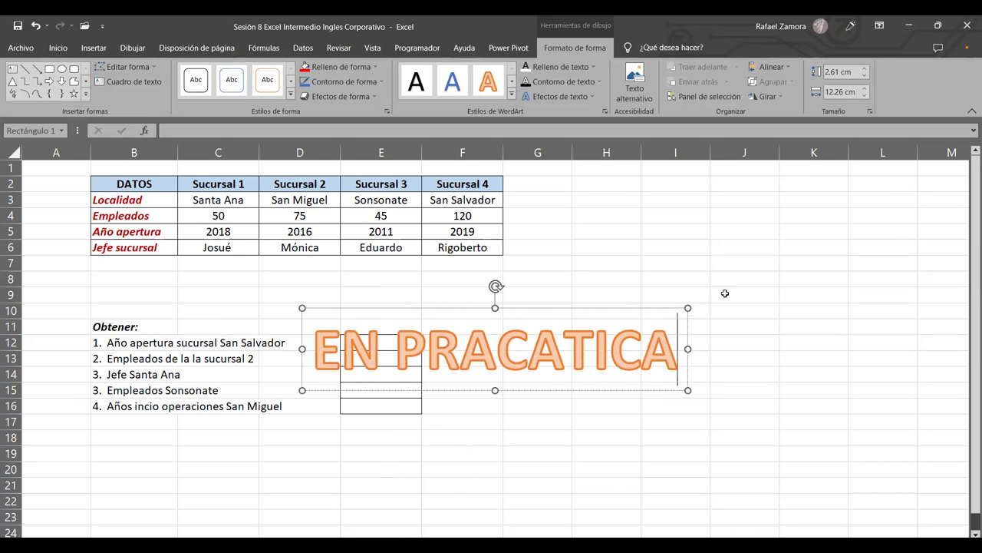
left_click_drag(563, 363, 539, 365)
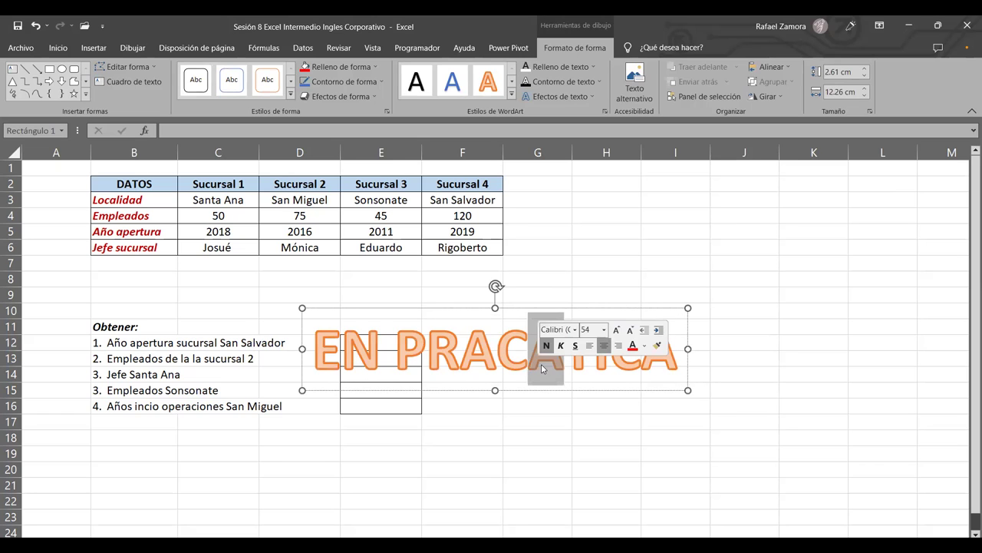
key("Delete")
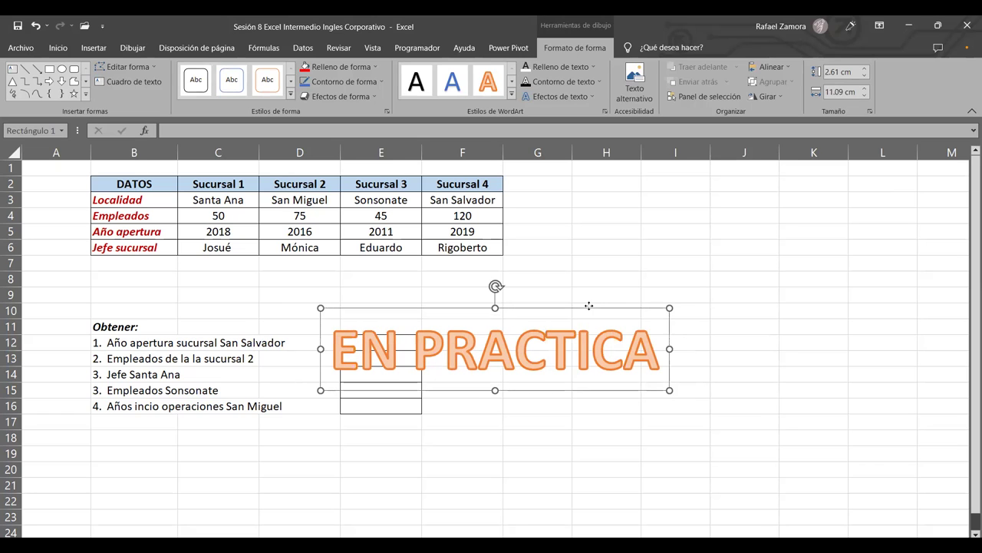
Step: Give the banner a red fill with white lettering and place it up and right of the questions
left_click_drag(587, 308, 741, 295)
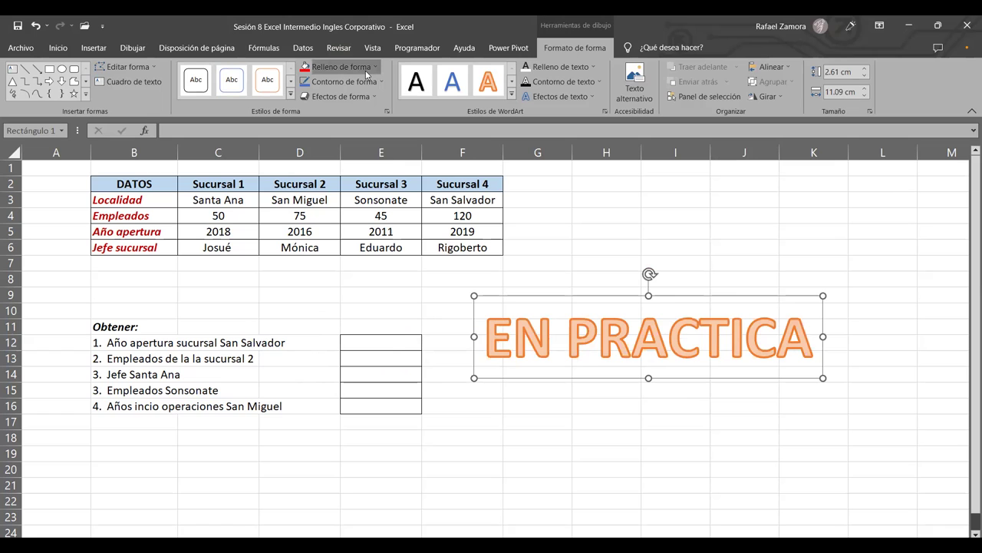
left_click(554, 68)
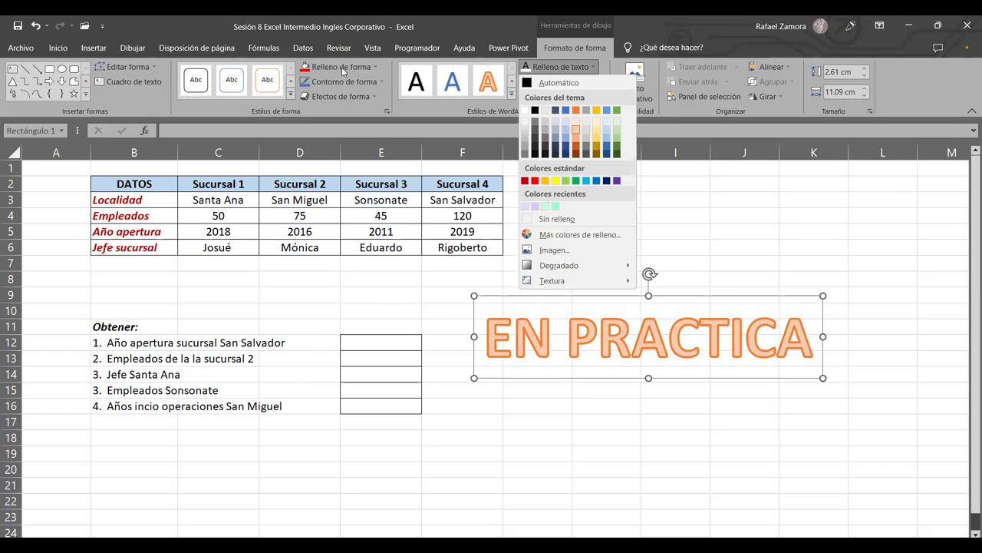
left_click(341, 67)
left_click(313, 181)
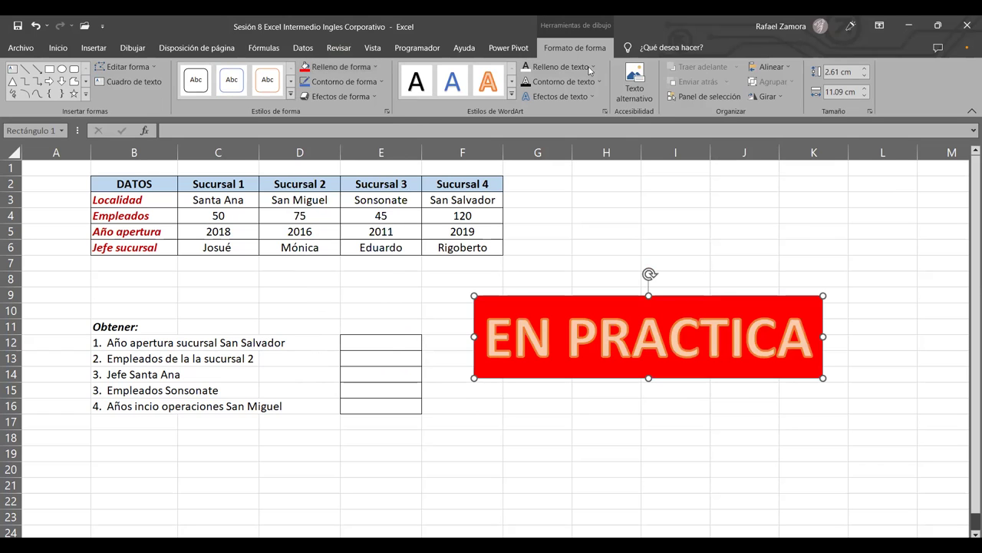
left_click(526, 68)
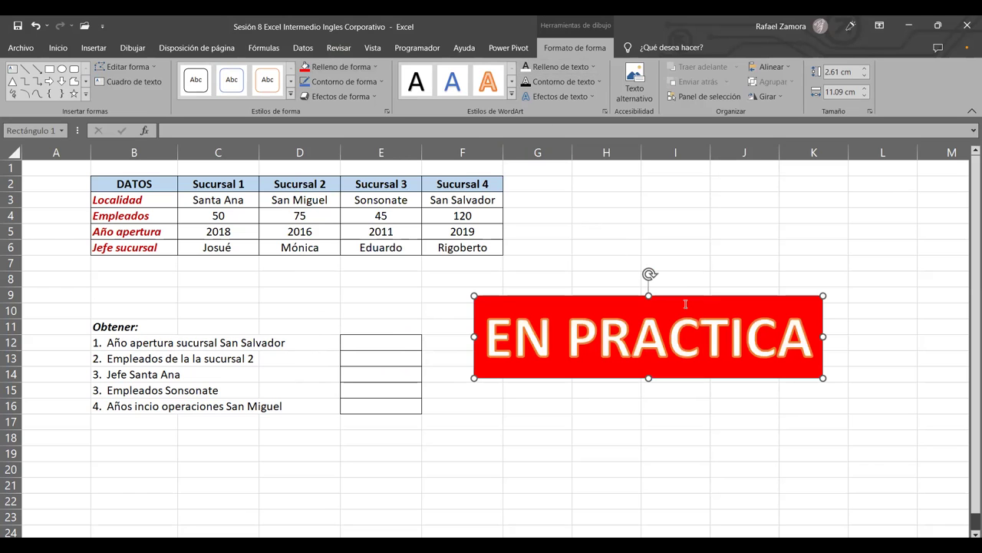
left_click_drag(691, 296, 785, 256)
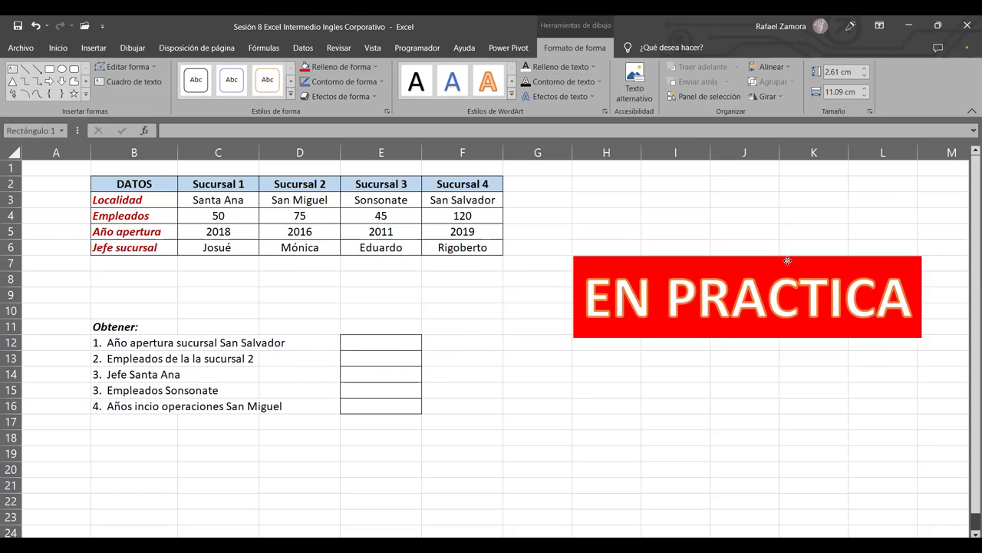
left_click(765, 394)
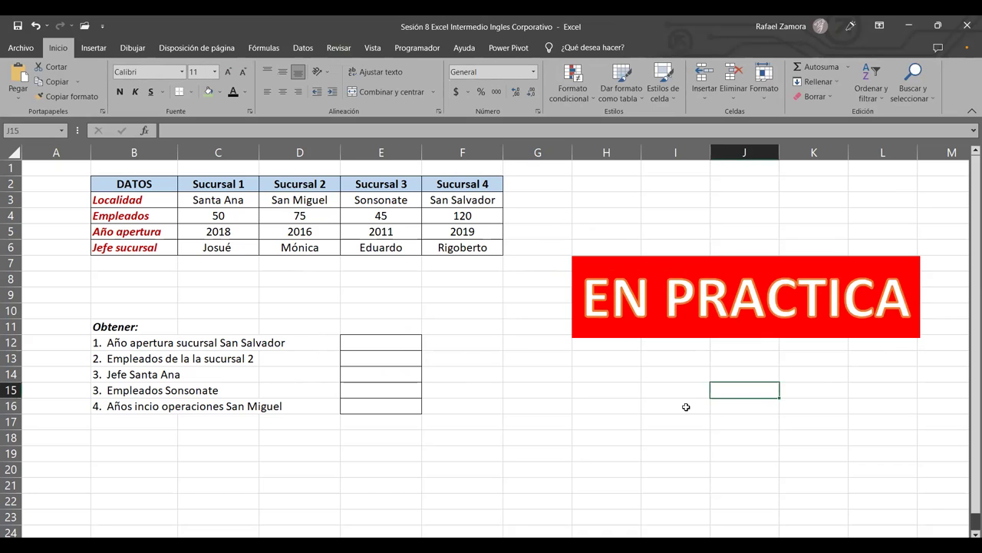
left_click(835, 375)
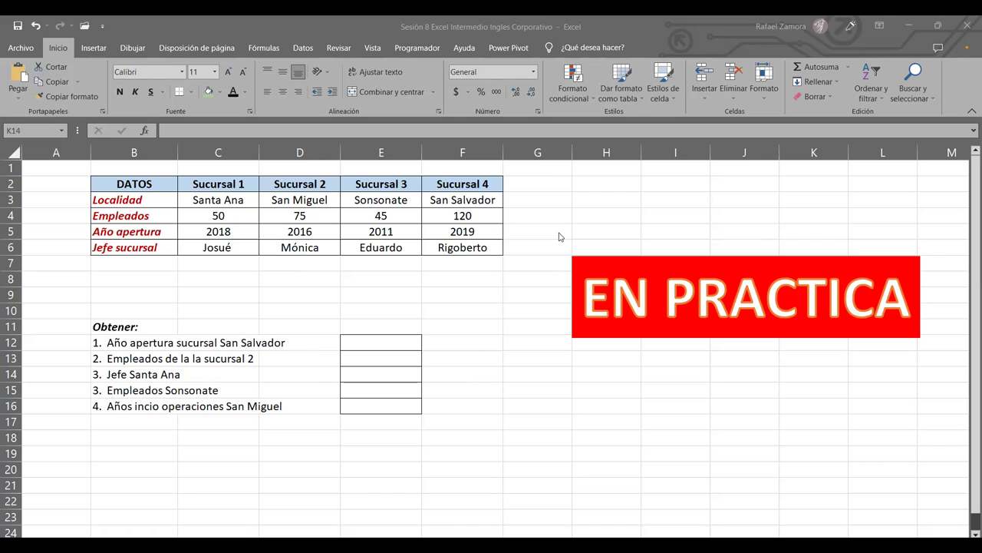
key("alt+Tab")
left_click(505, 325)
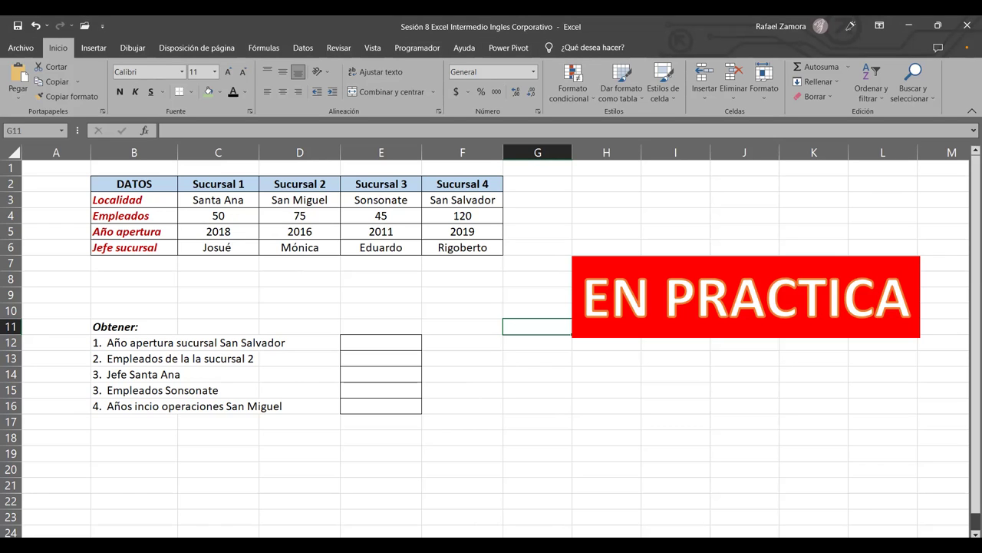
left_click(575, 388)
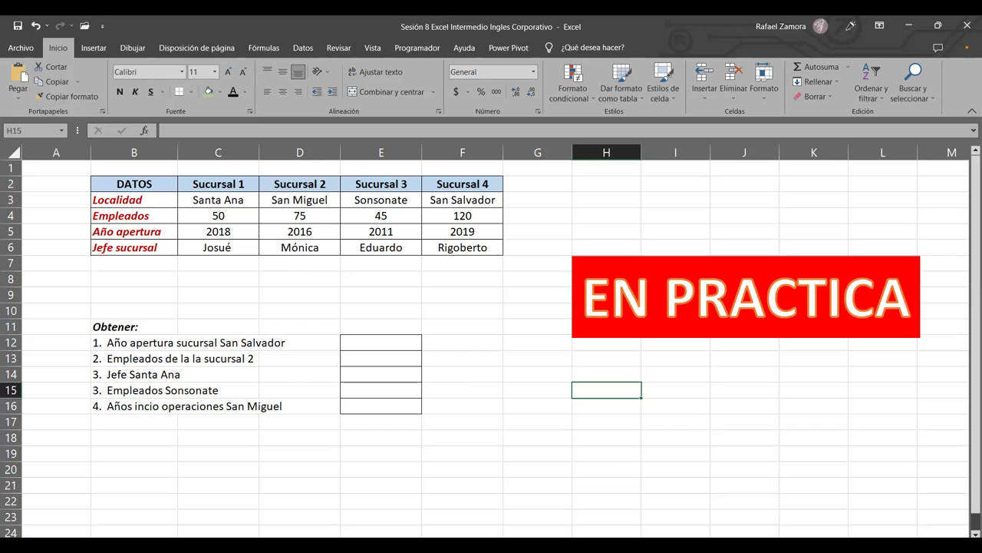
left_click(434, 390)
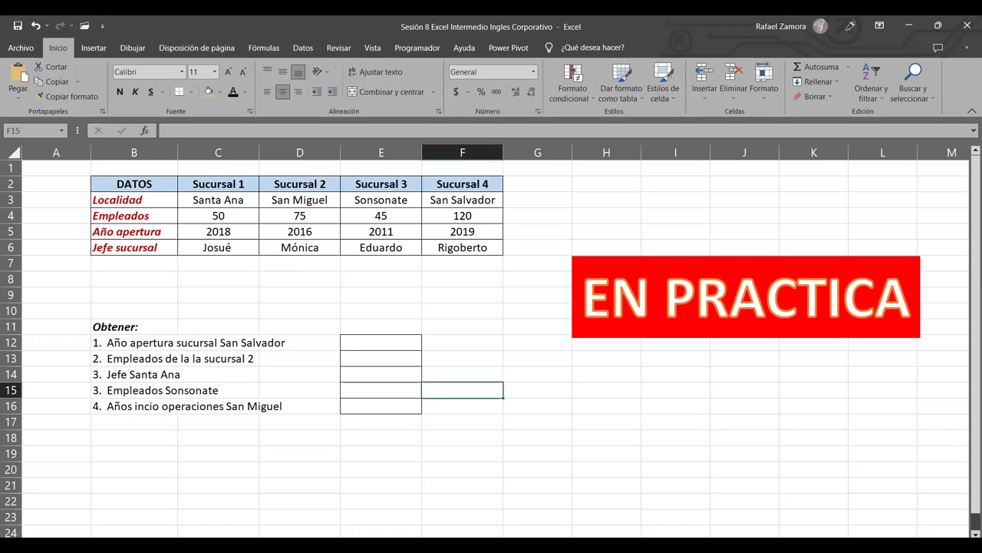
left_click(534, 356)
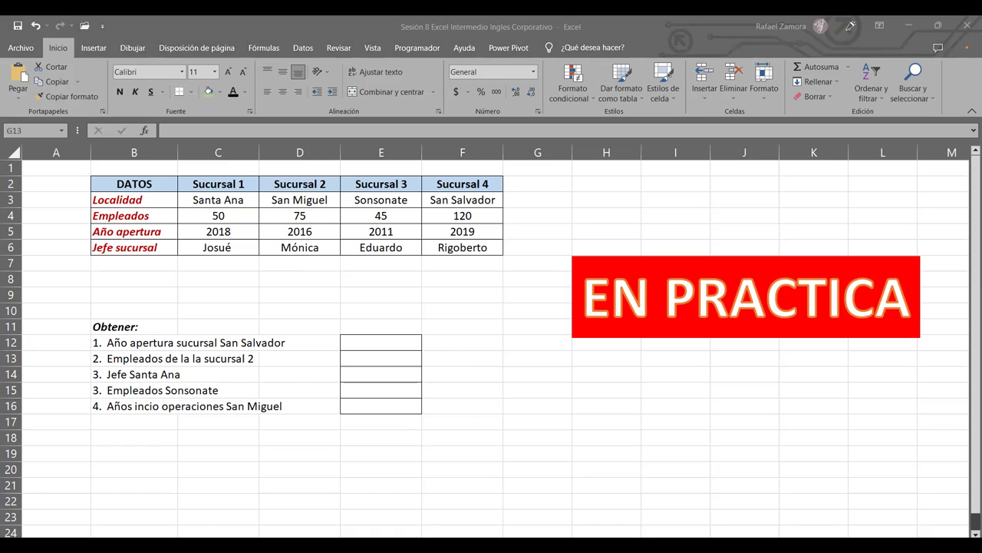
left_click(466, 343)
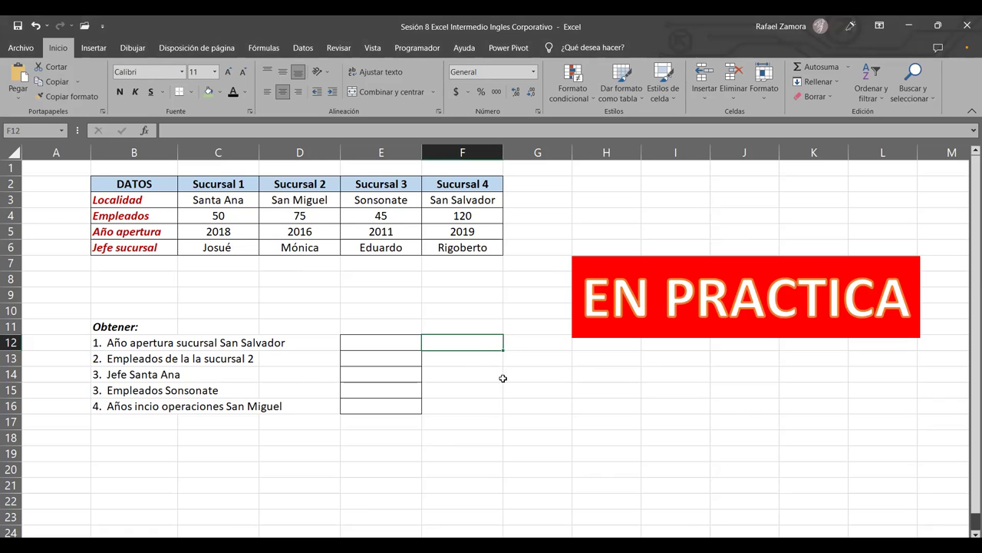
type("2019")
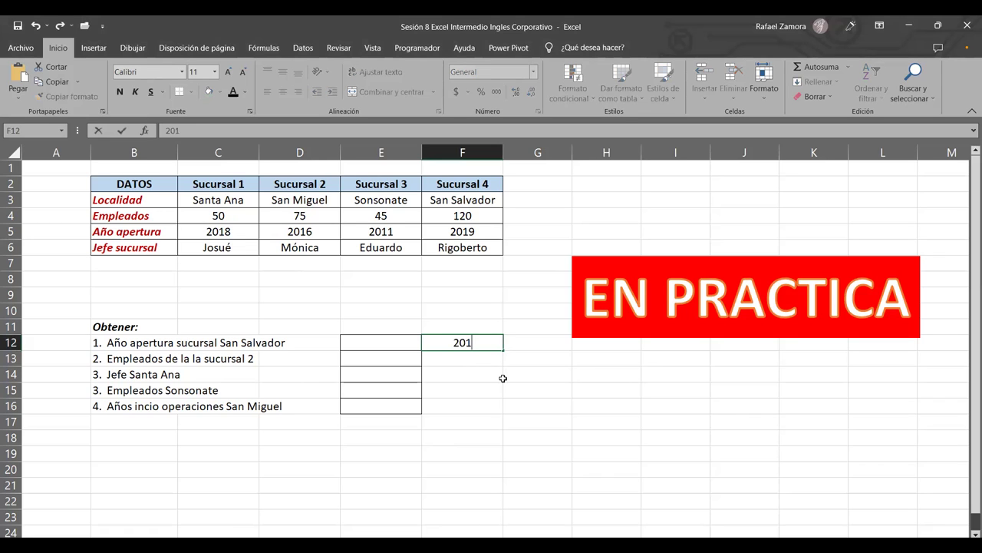
key("Return")
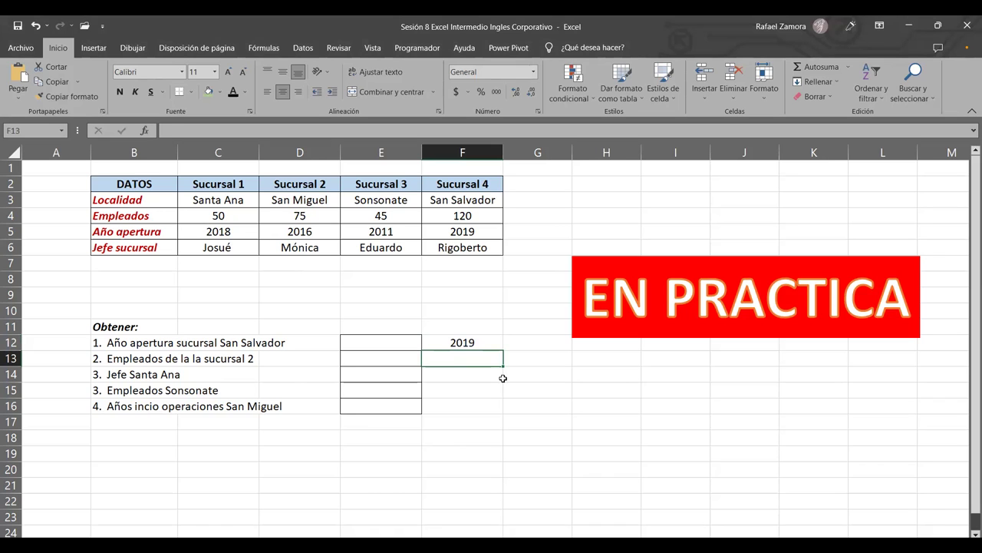
type("75")
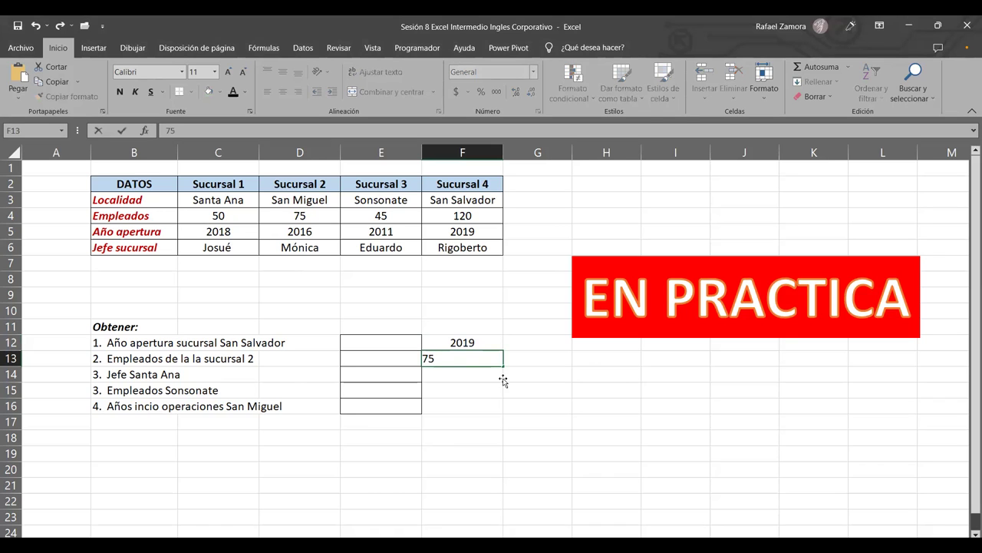
key("Return")
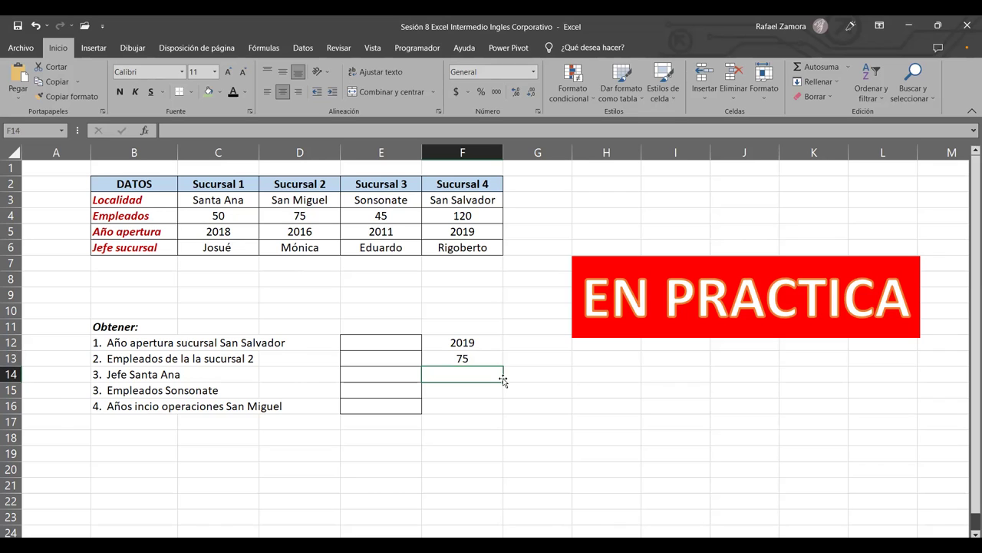
type("jOSUÉ")
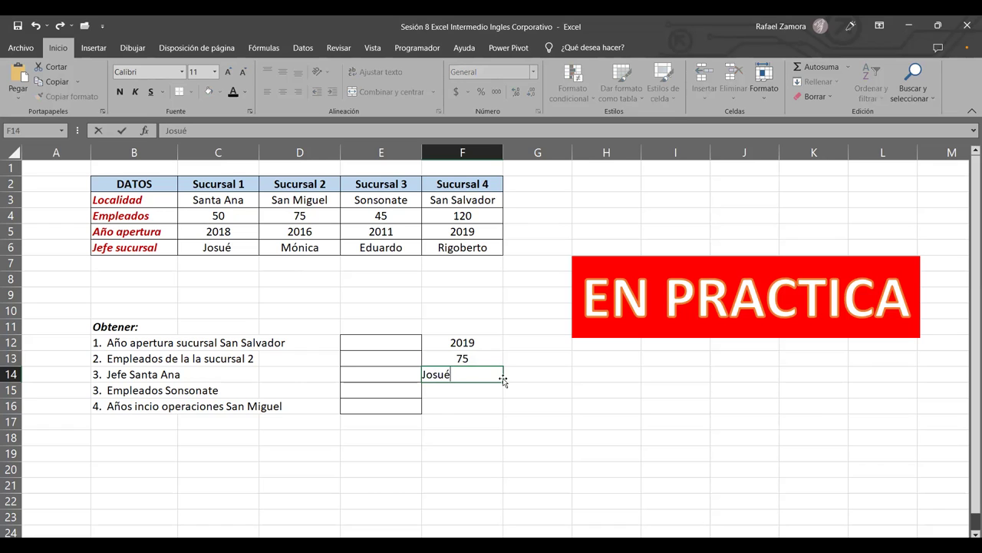
key("Return")
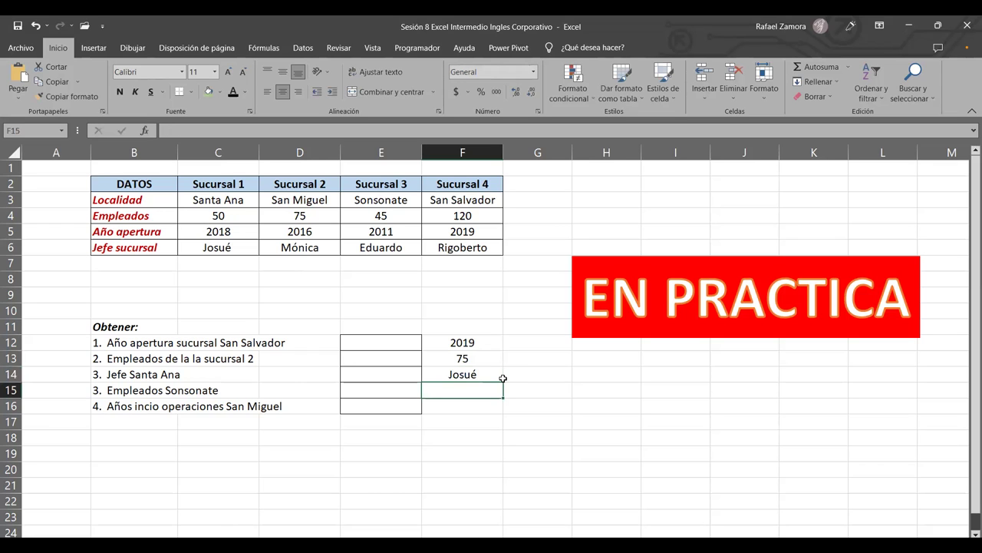
type("4")
type("5")
key("Return")
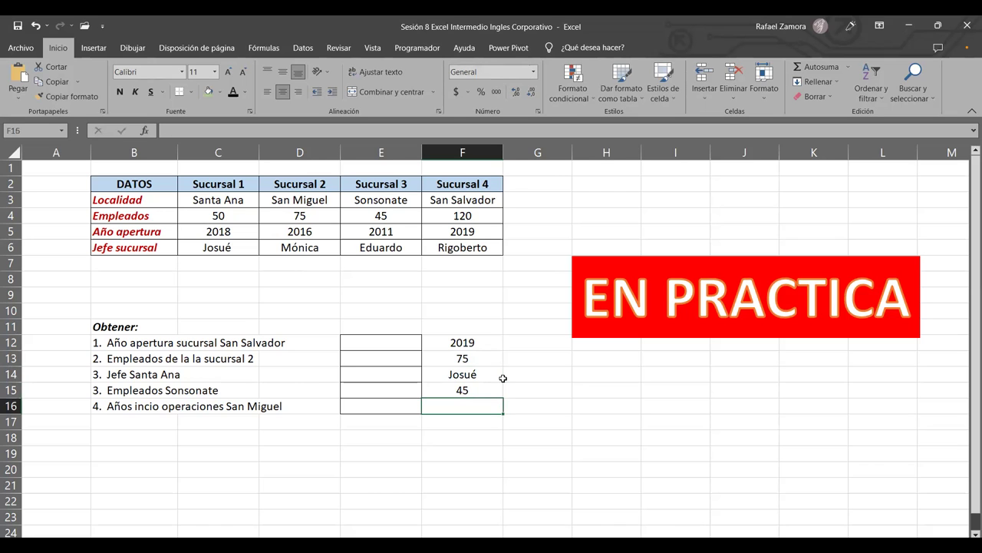
type("2016")
key("Return")
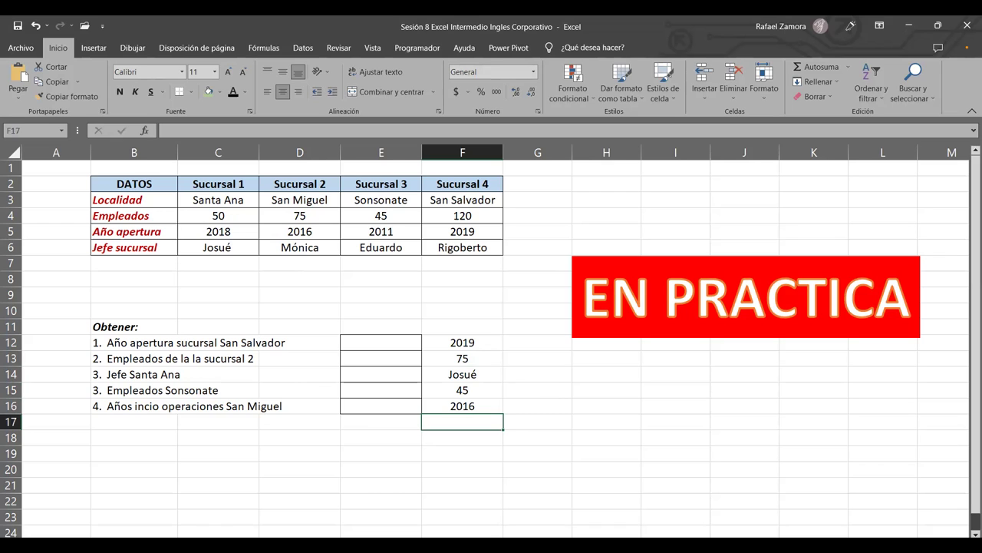
key("alt+Tab")
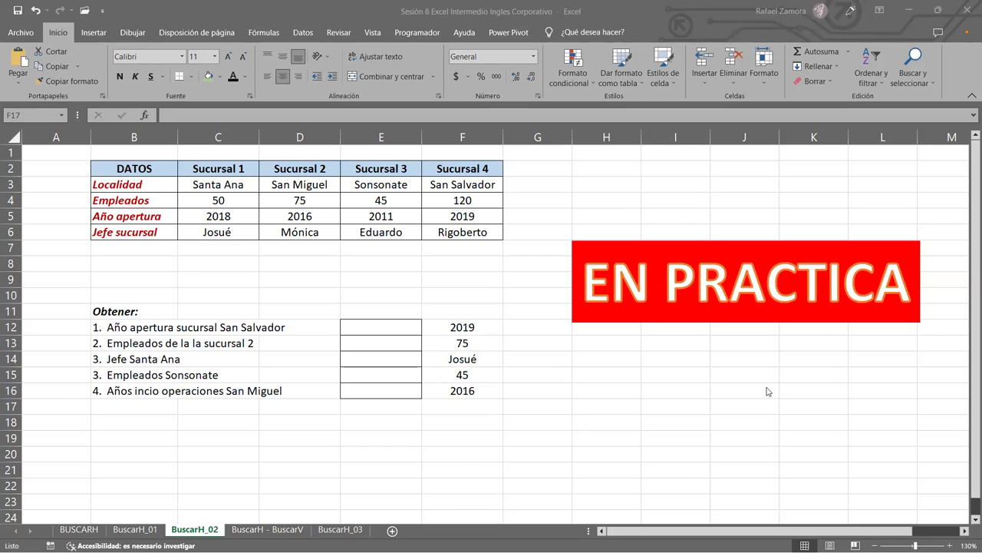
left_click(415, 249)
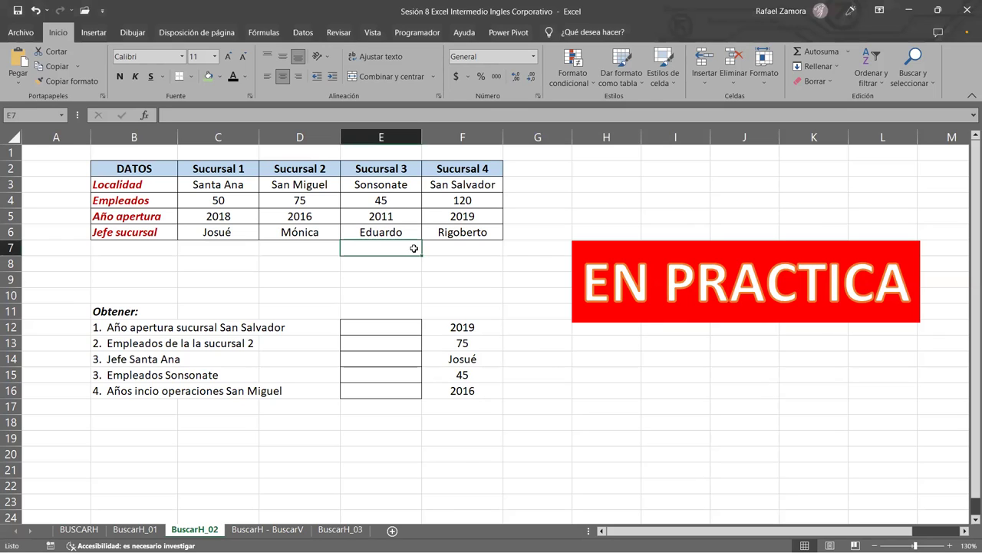
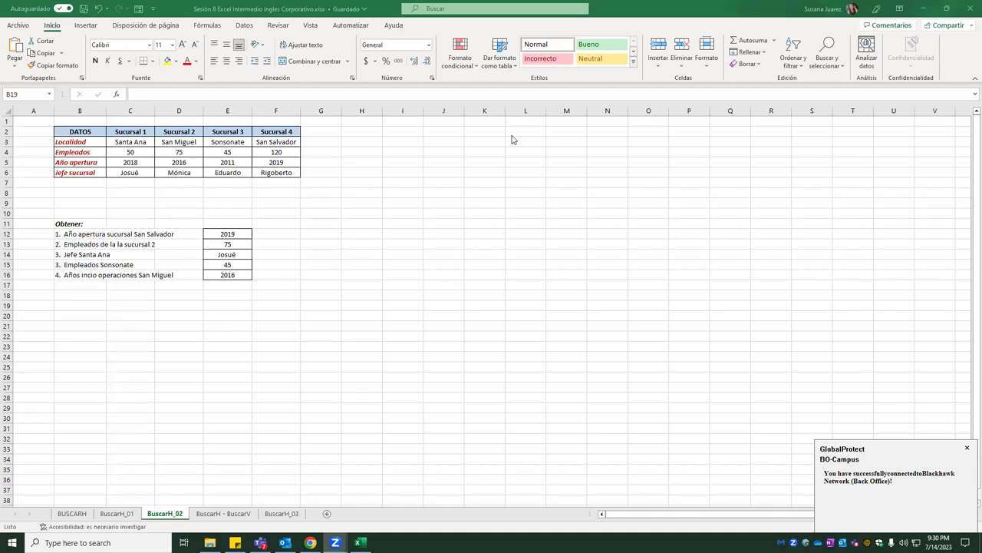
Step: Review the year lookup formula in E12 and recommit it unchanged
left_click(242, 234)
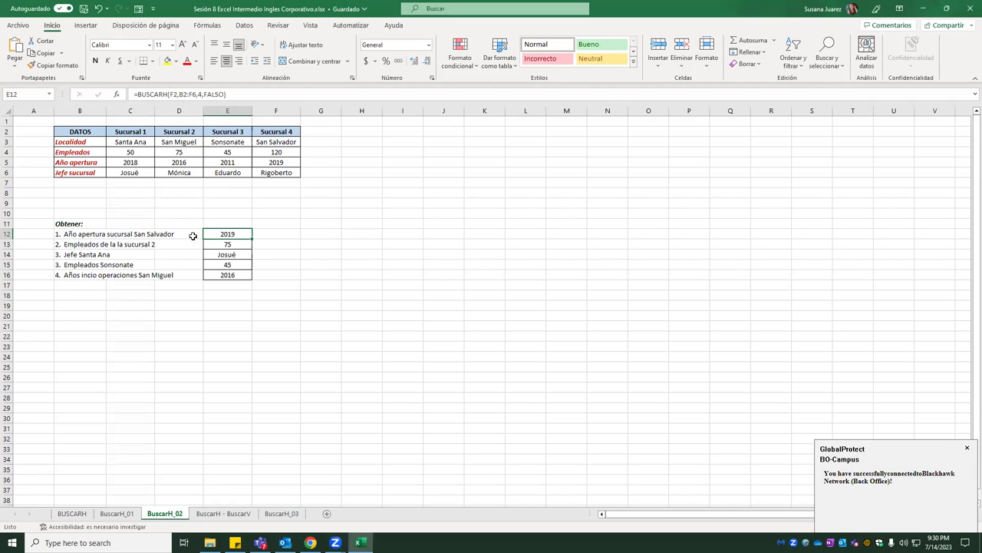
left_click(176, 94)
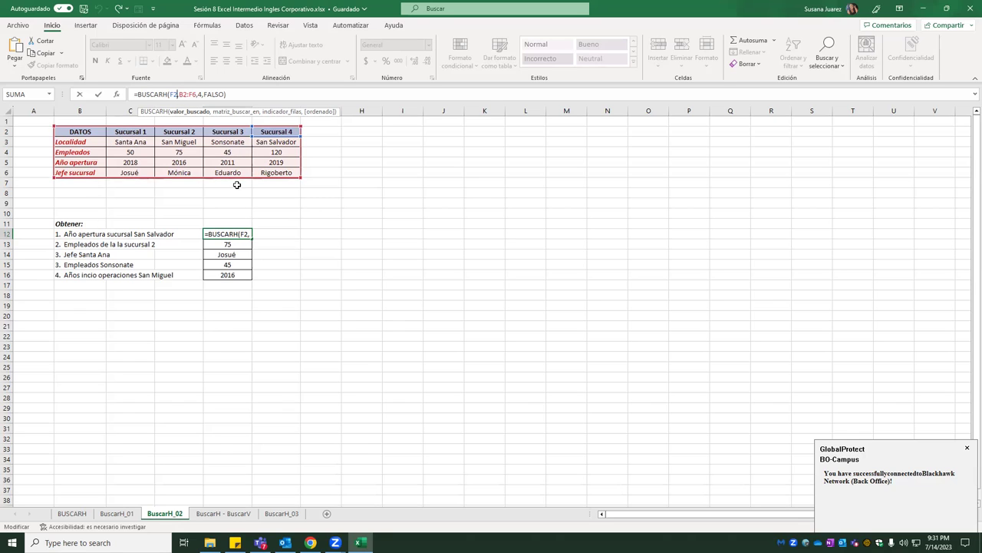
left_click(253, 95)
key("ctrl+Return")
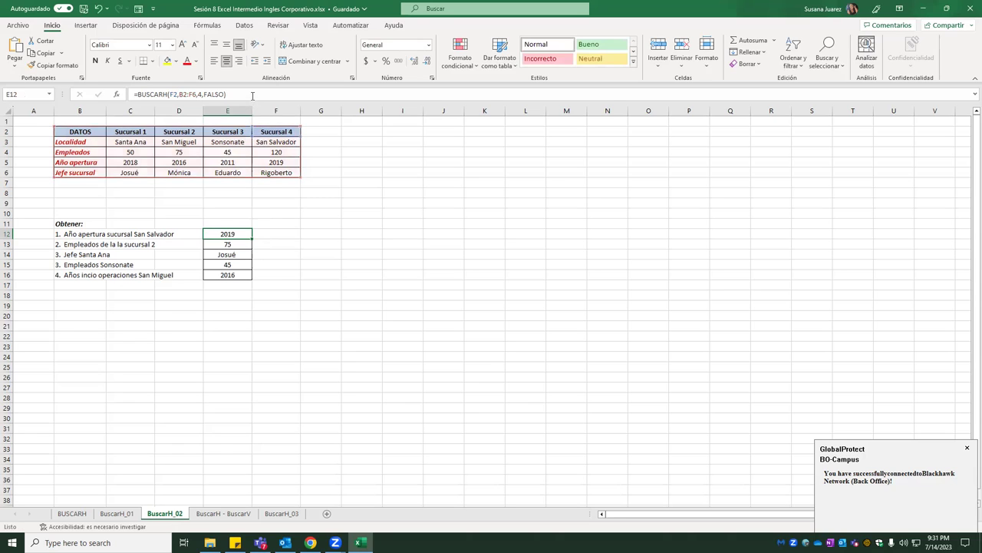
Step: Inspect the lookup formulas in E13, E15 and E14 to check their references
left_click(230, 244)
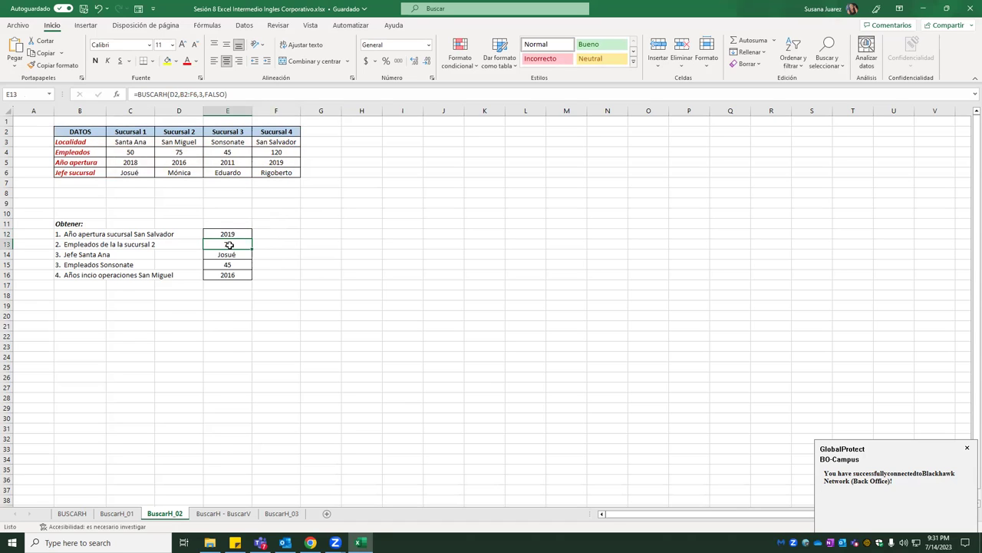
double_click(230, 244)
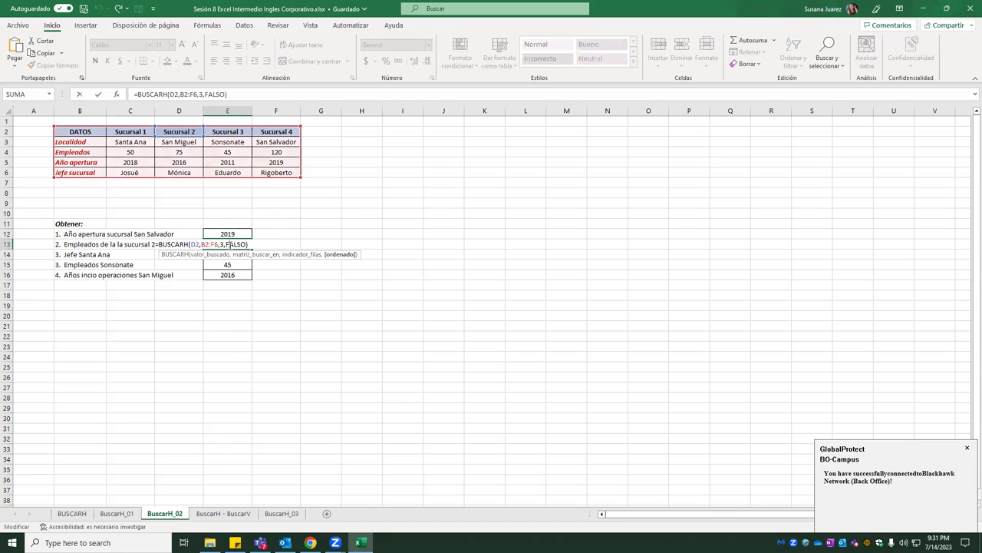
left_click(227, 264)
double_click(226, 264)
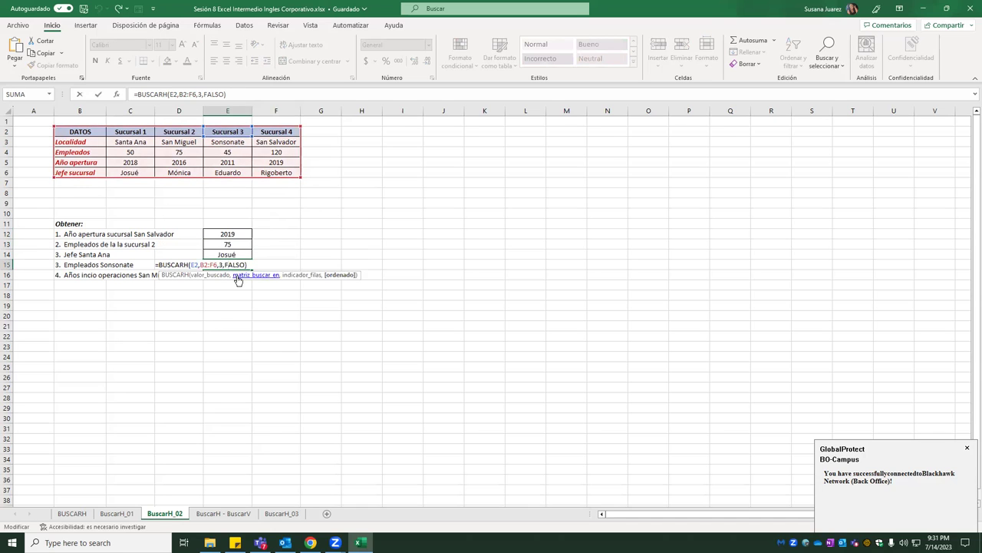
left_click(237, 254)
double_click(237, 254)
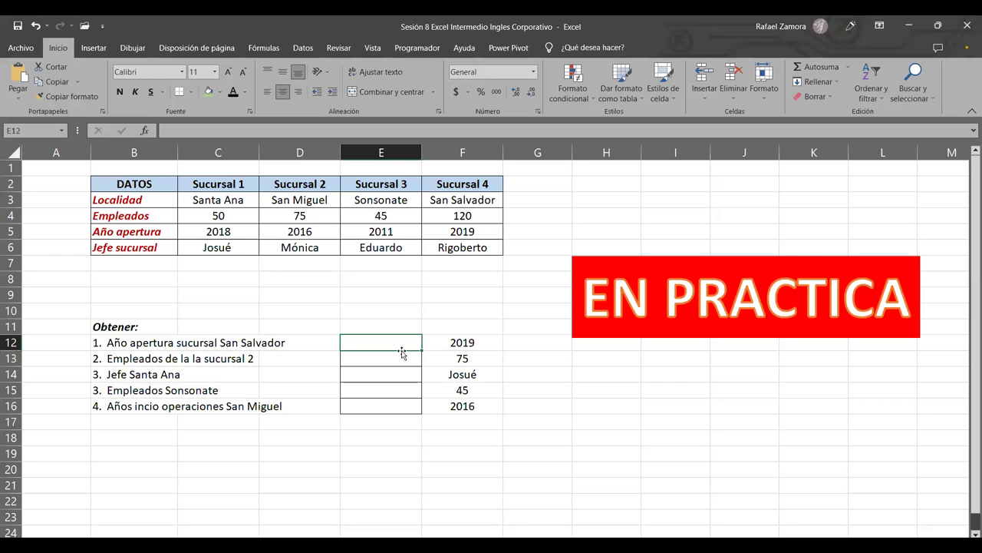
Step: Enter =BUSCARH(F2,C2:F6,4,FALSO) in E12 so Sucursal 4's opening year shows 2019
type("=")
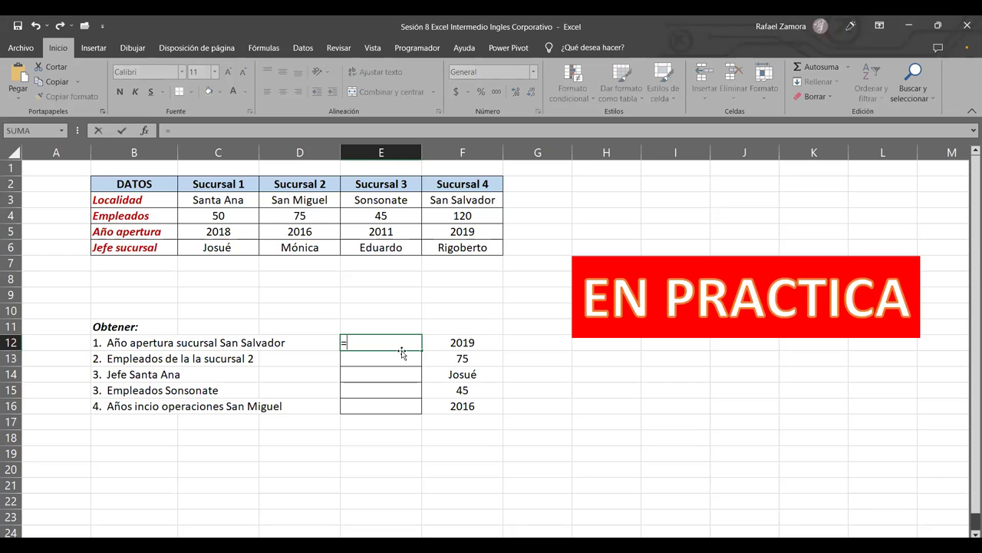
type("buscar")
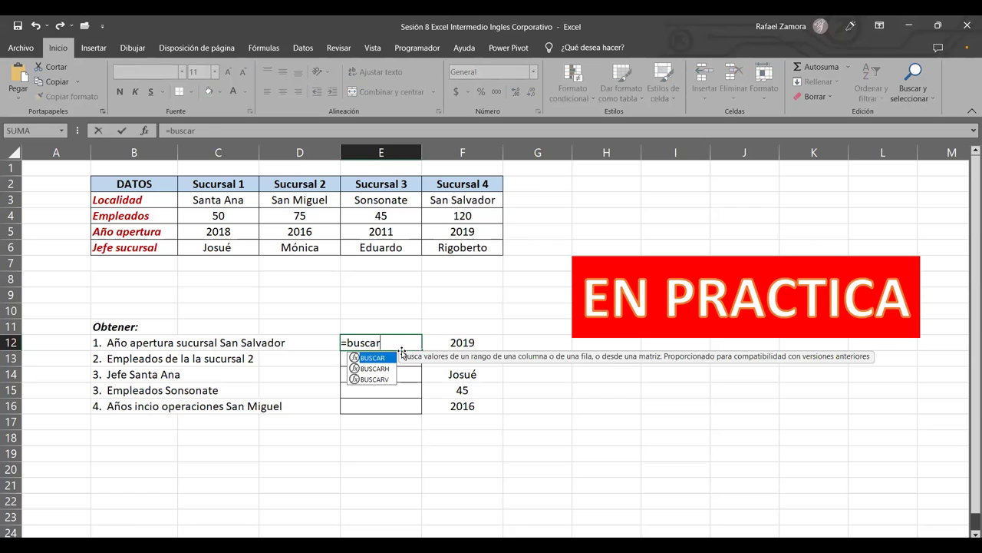
key("Down")
key("Tab")
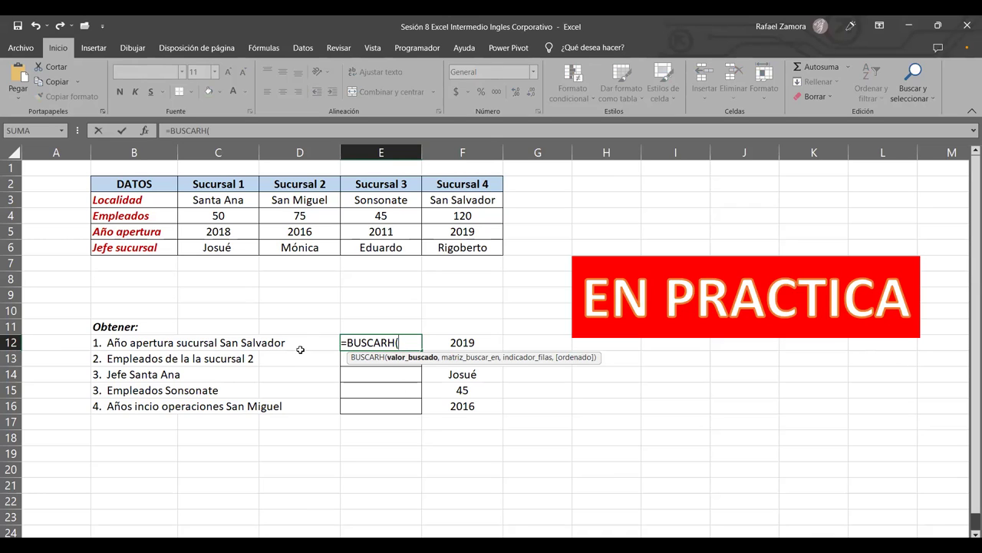
left_click(467, 186)
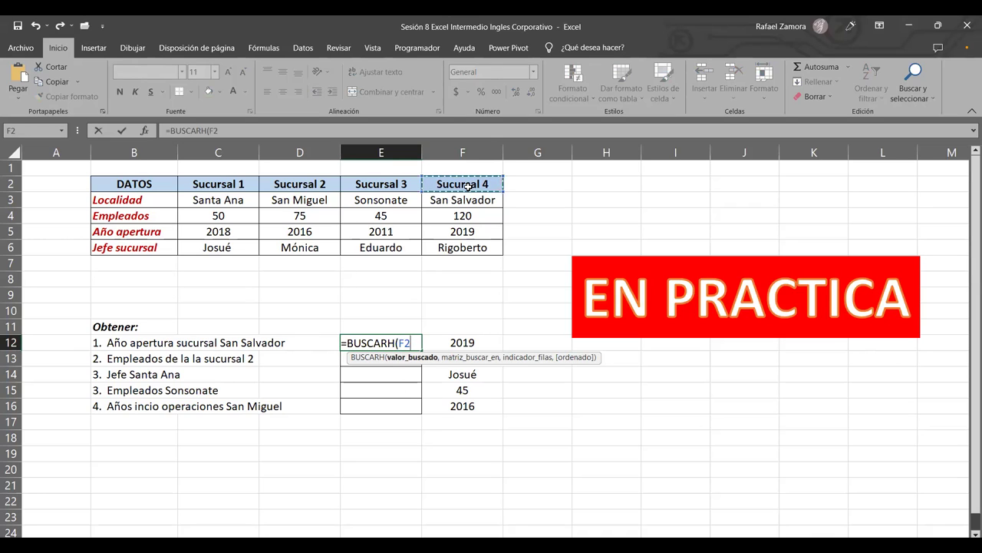
type(",")
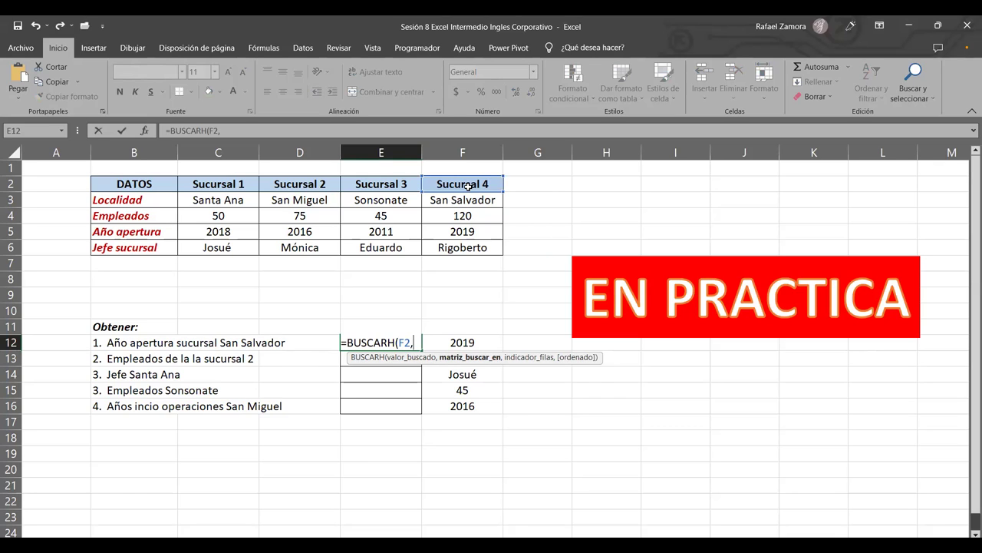
type("C")
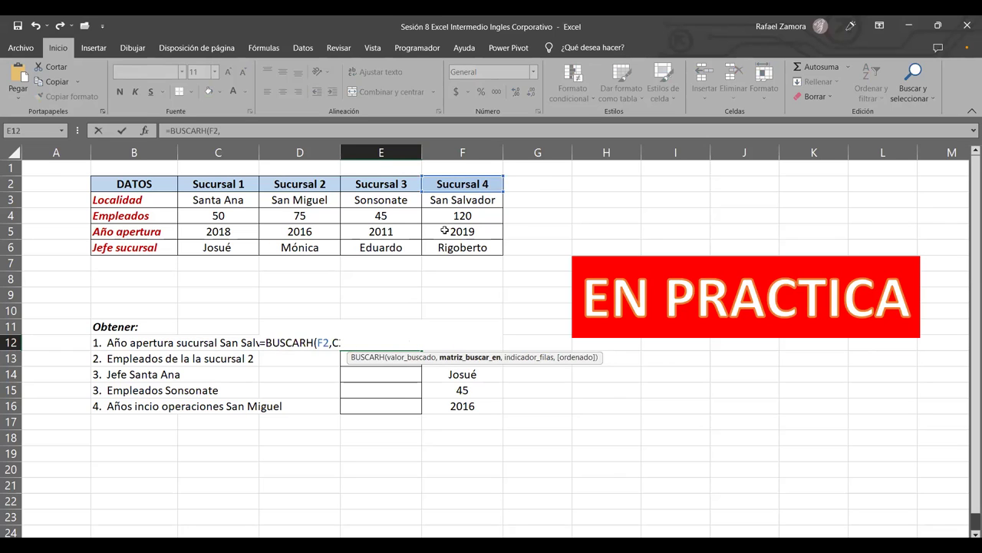
left_click_drag(218, 184, 468, 247)
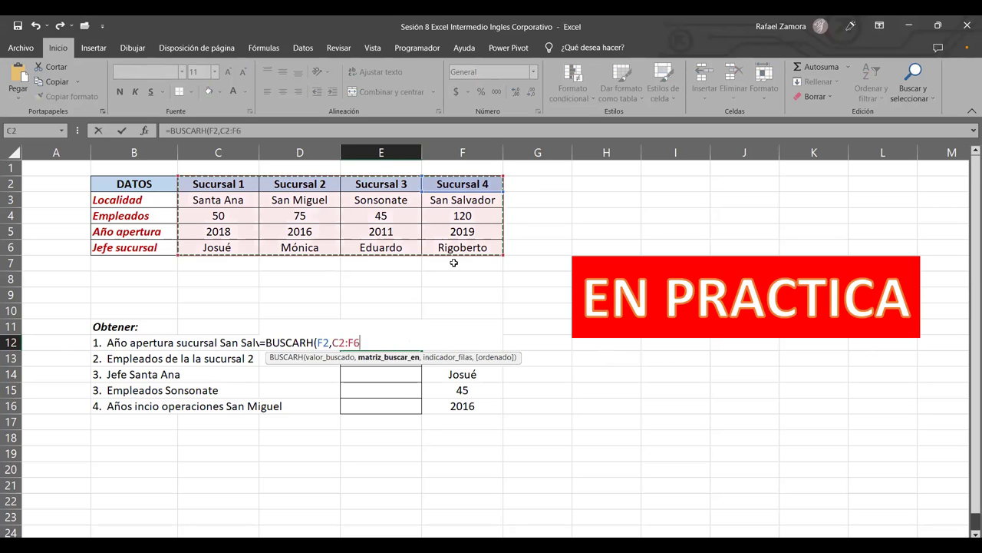
type(",")
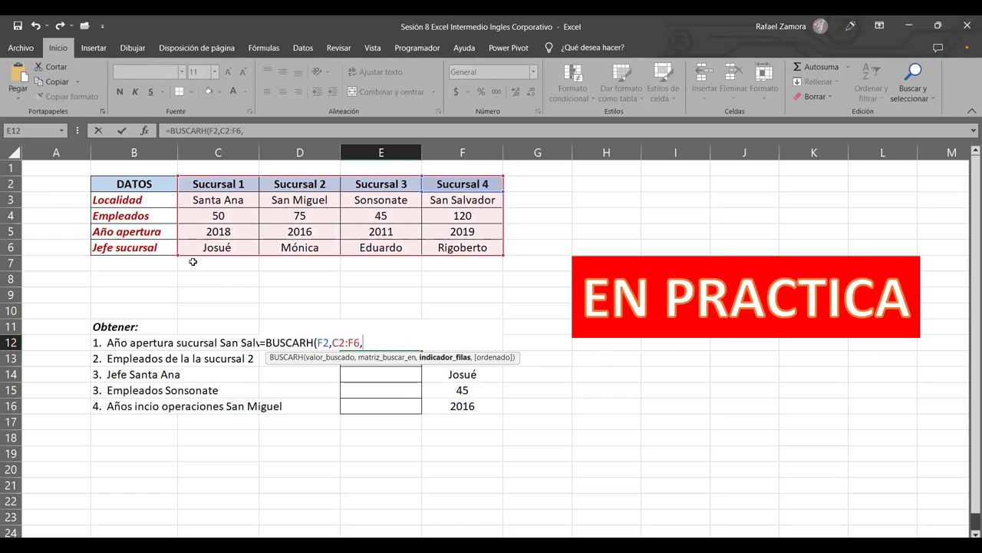
type("4")
type(",")
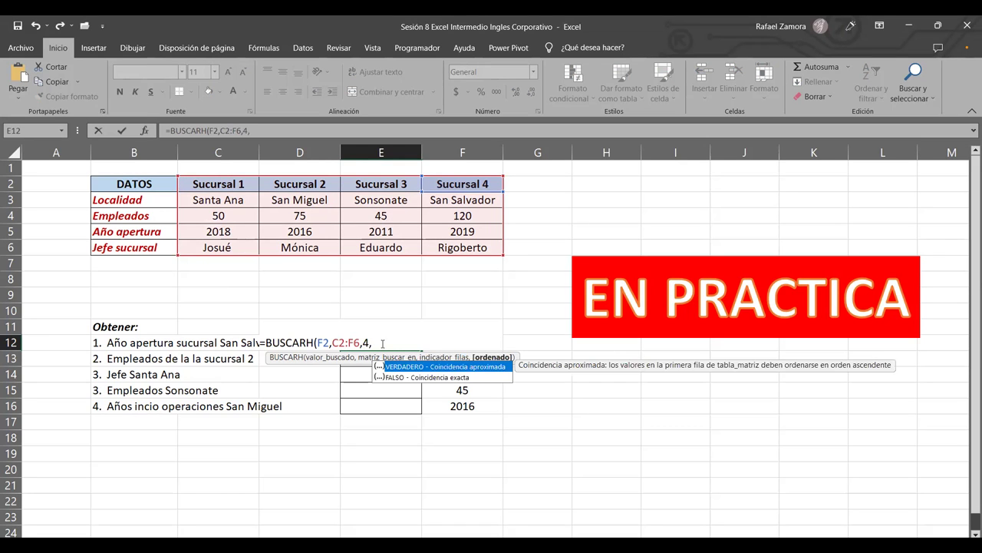
double_click(427, 378)
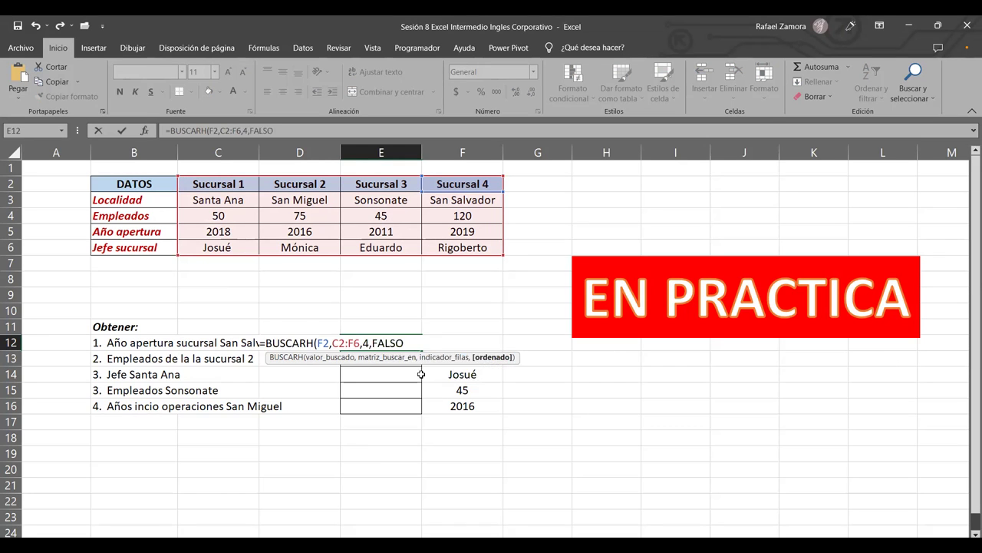
type(")")
key("Return")
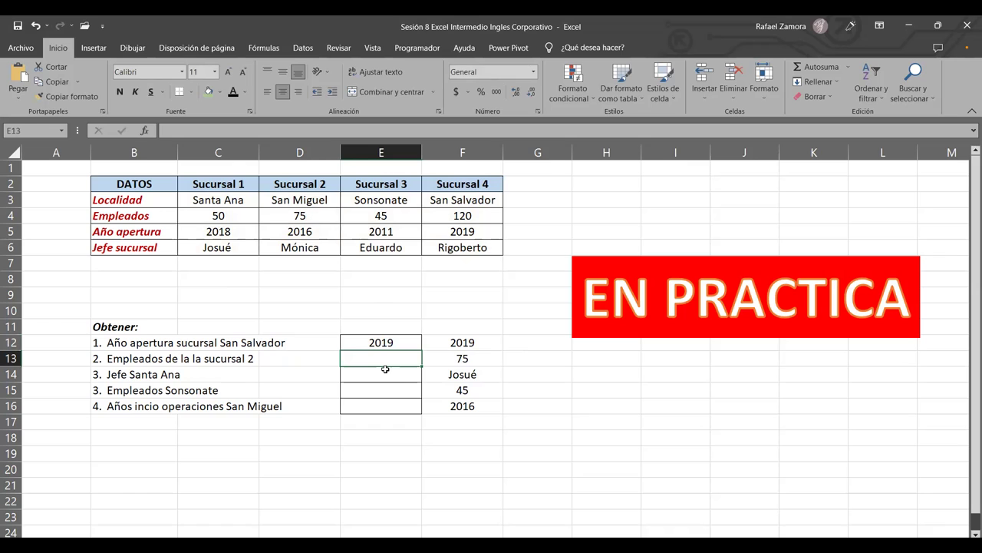
Step: Enter =BUSCARH(D2,C2:F6,3,0) in E13 so Sucursal 2's employee count shows 75
type("=")
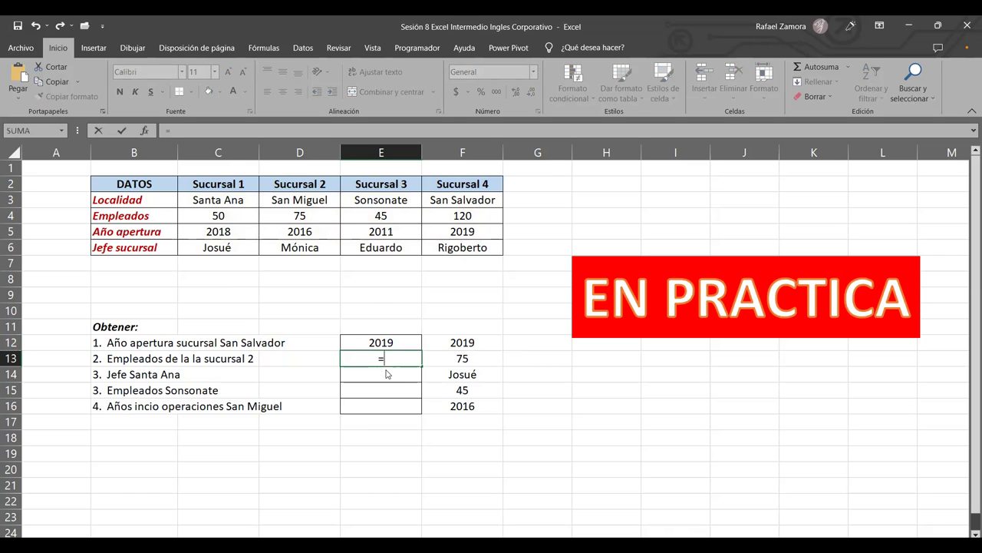
type("buscar")
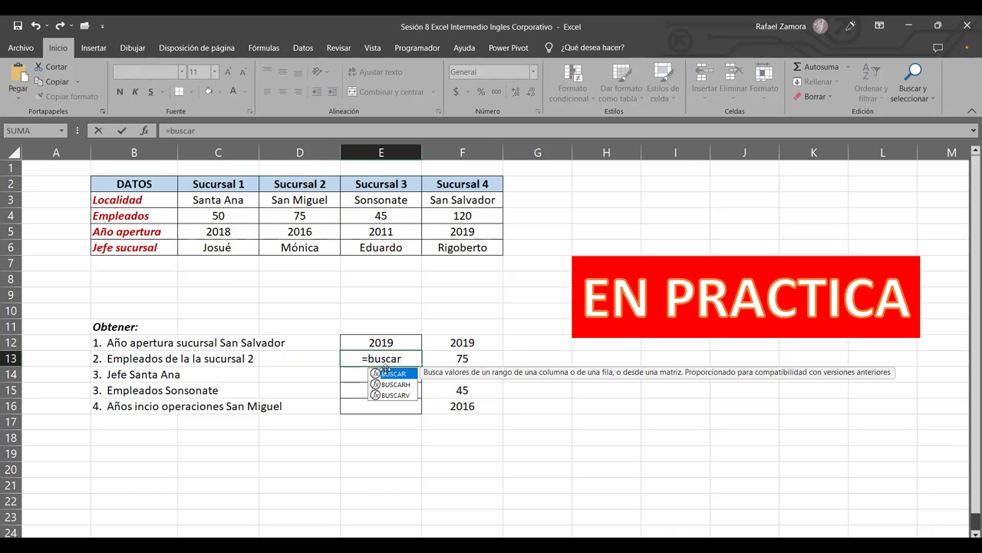
key("Down")
key("Tab")
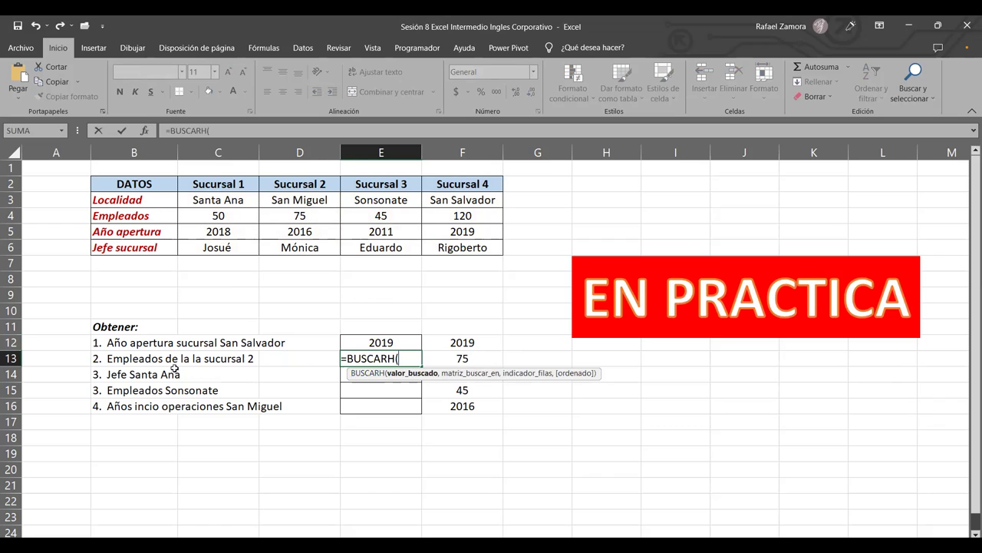
left_click(298, 185)
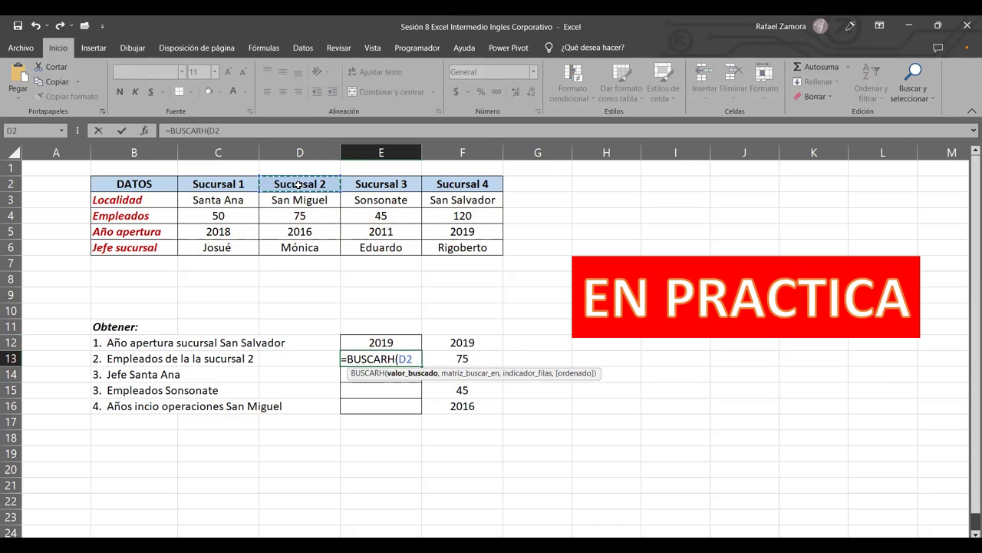
type(",C")
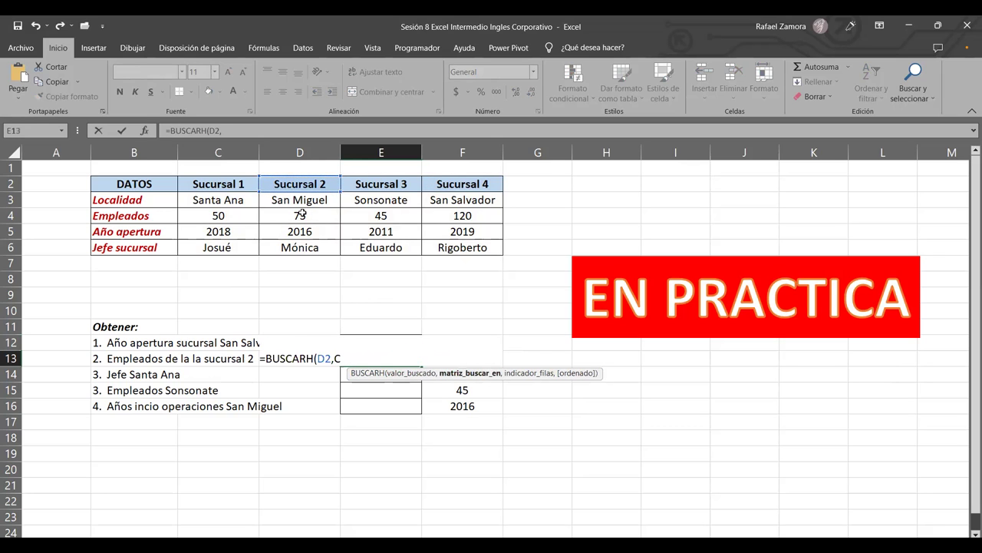
type("2:F6")
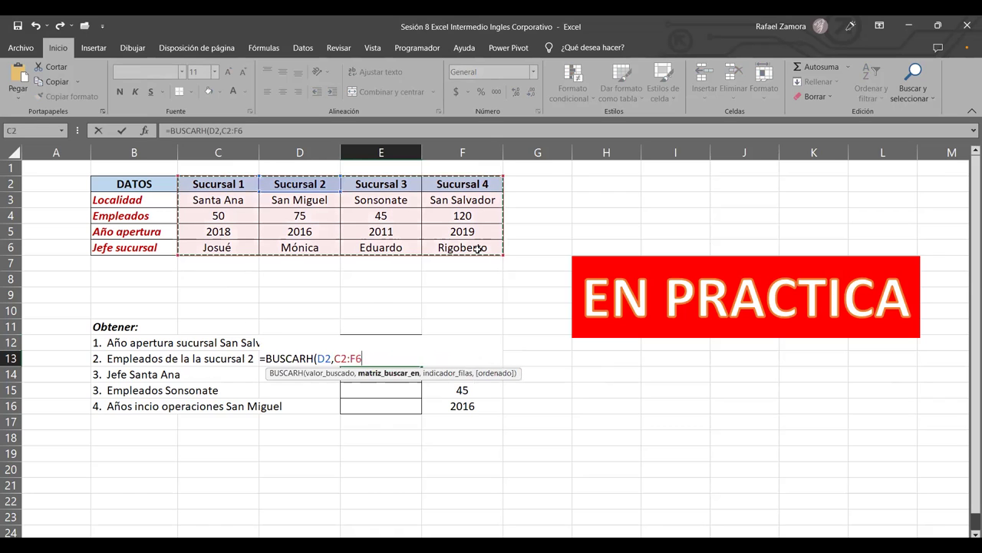
type(",")
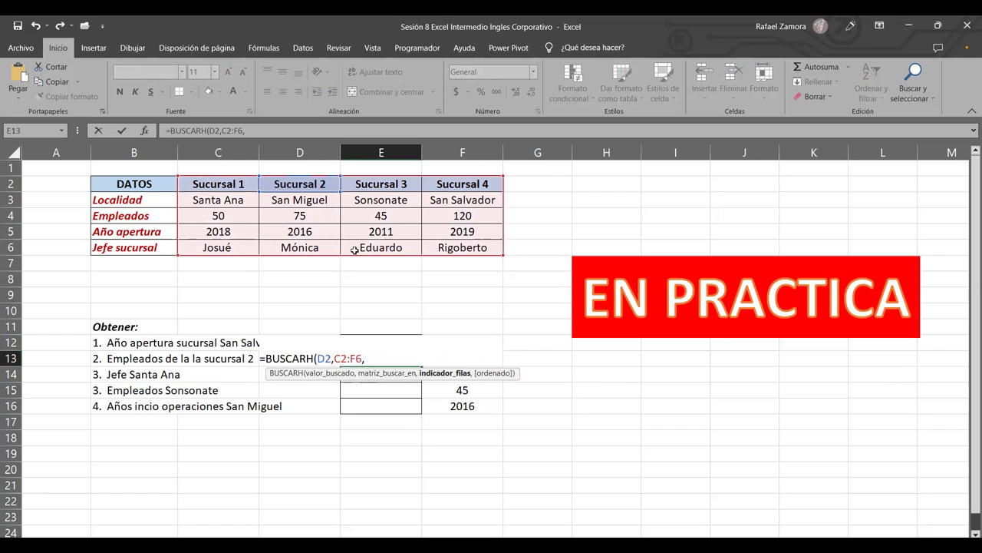
type("3")
type(",")
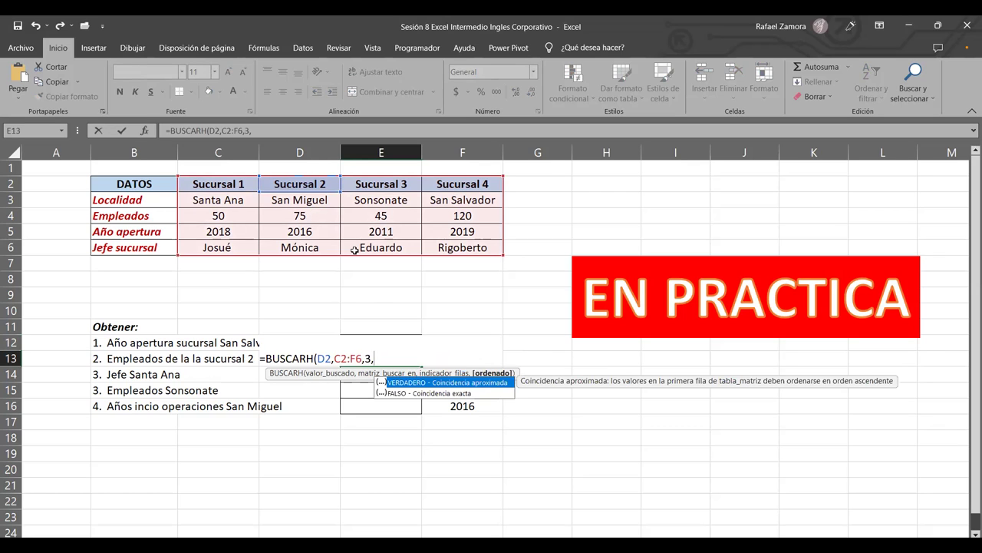
type("0")
key("Return")
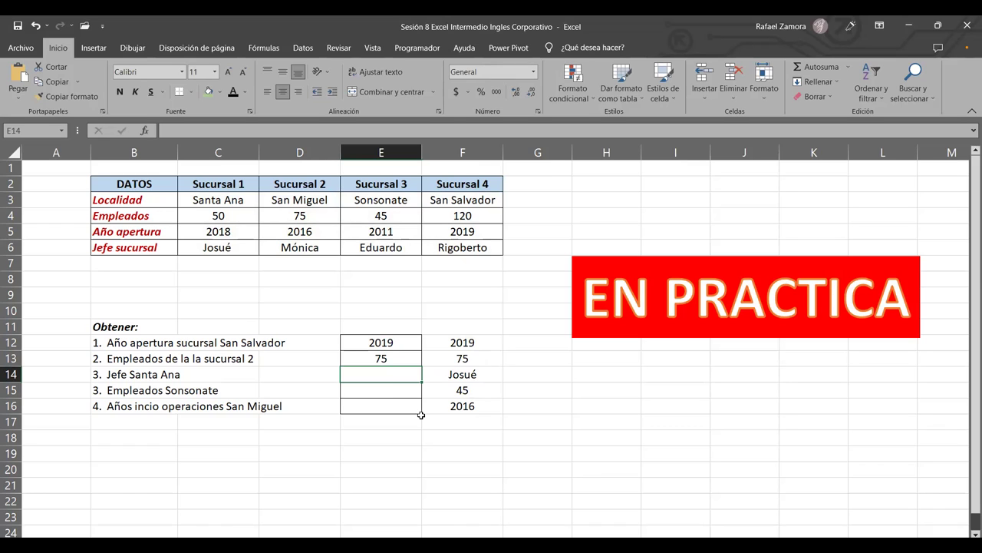
Step: Enter =BUSCARH(C3,C3:F6,4,FALSO) in E14 to return Santa Ana's branch manager
type("=")
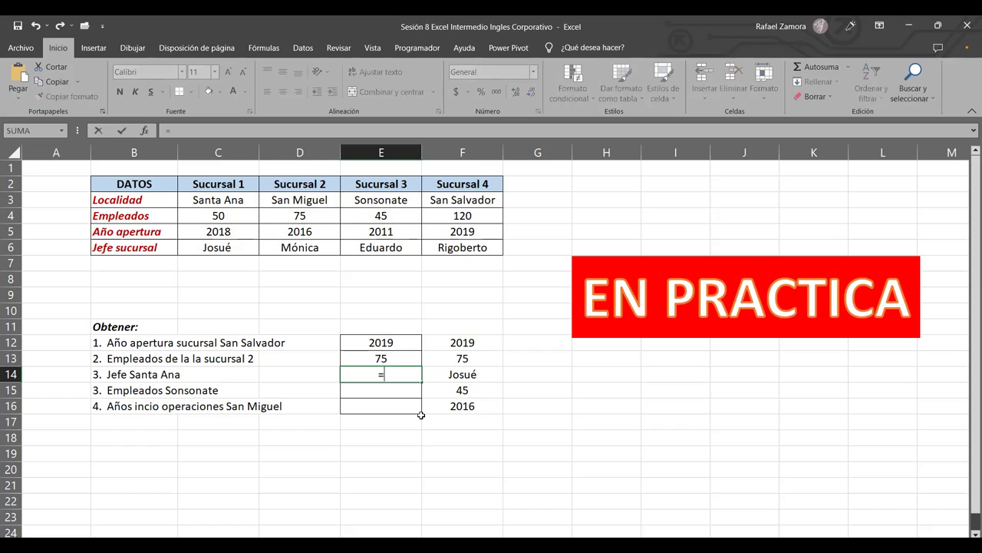
type("BUSCARH(")
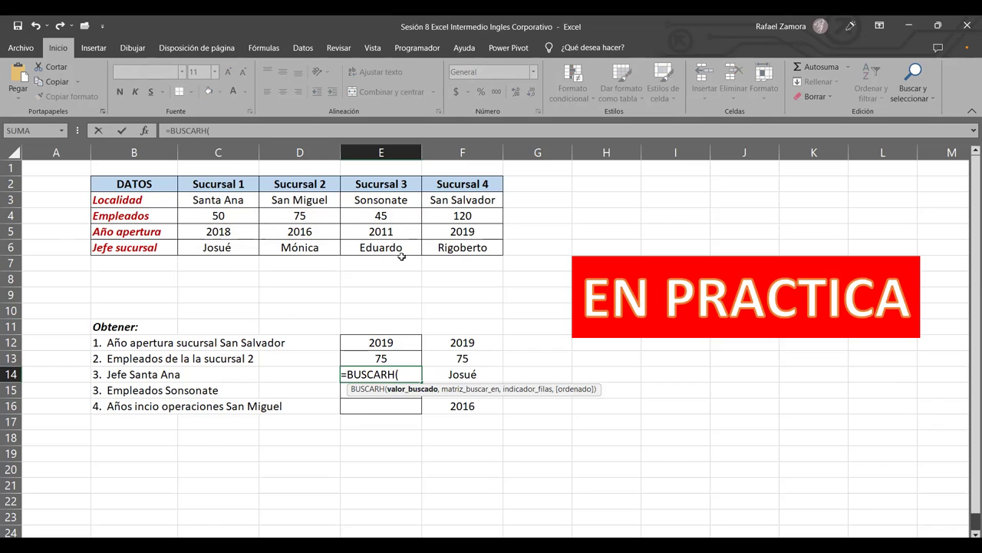
left_click(220, 200)
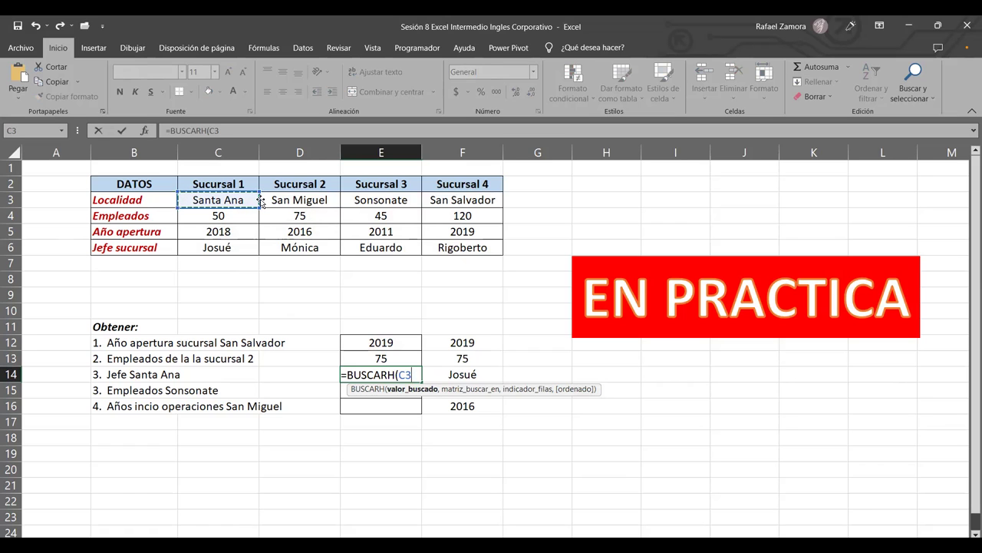
type(",")
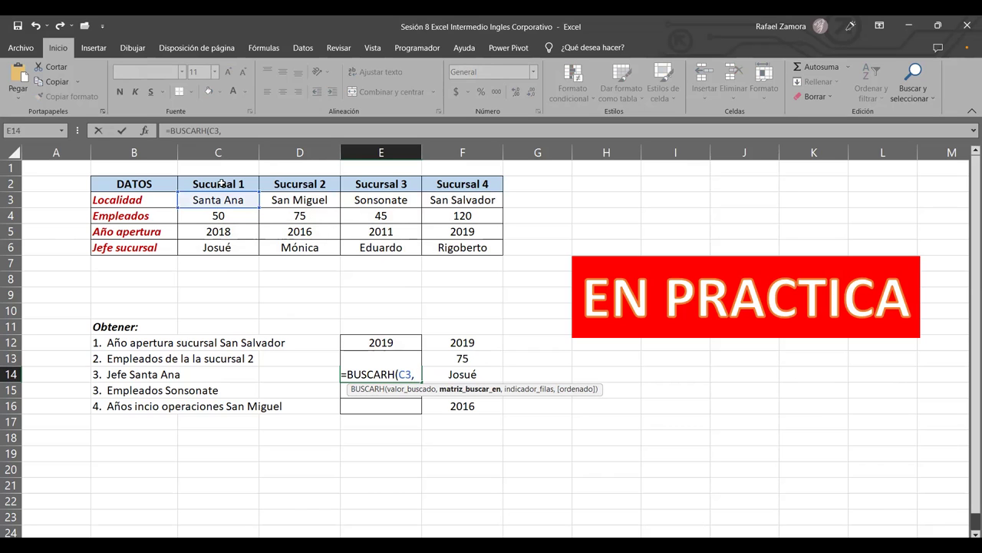
type("C")
left_click(229, 189)
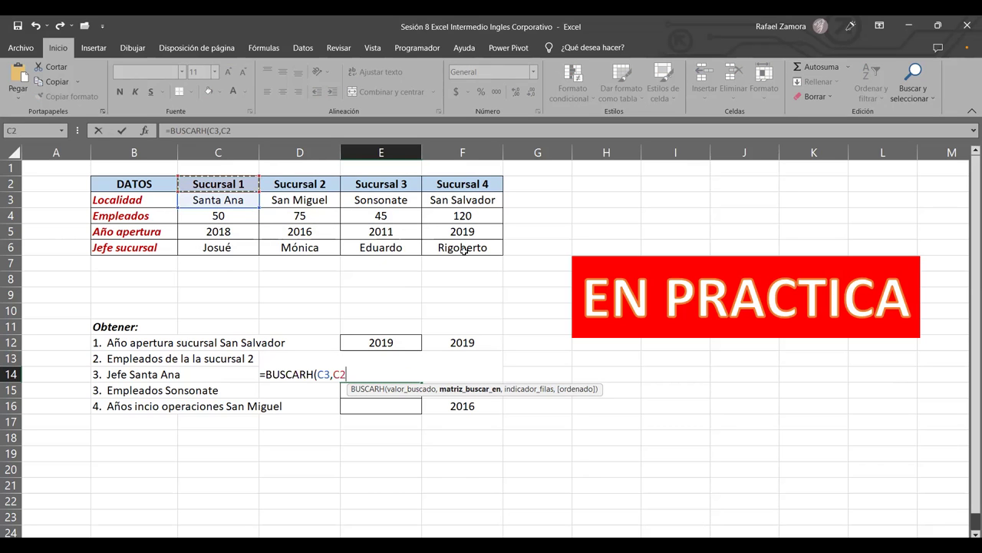
type(":F6")
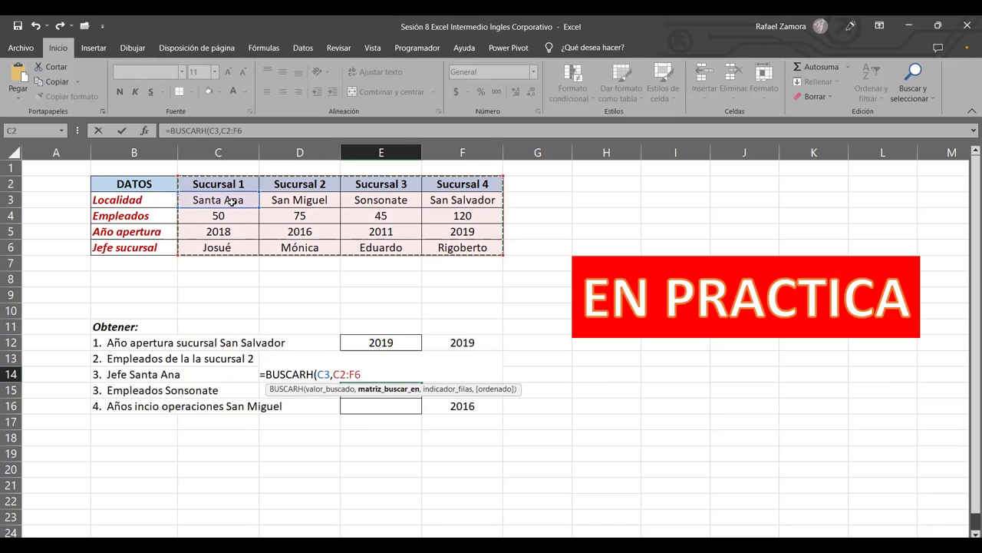
left_click_drag(232, 201, 476, 249)
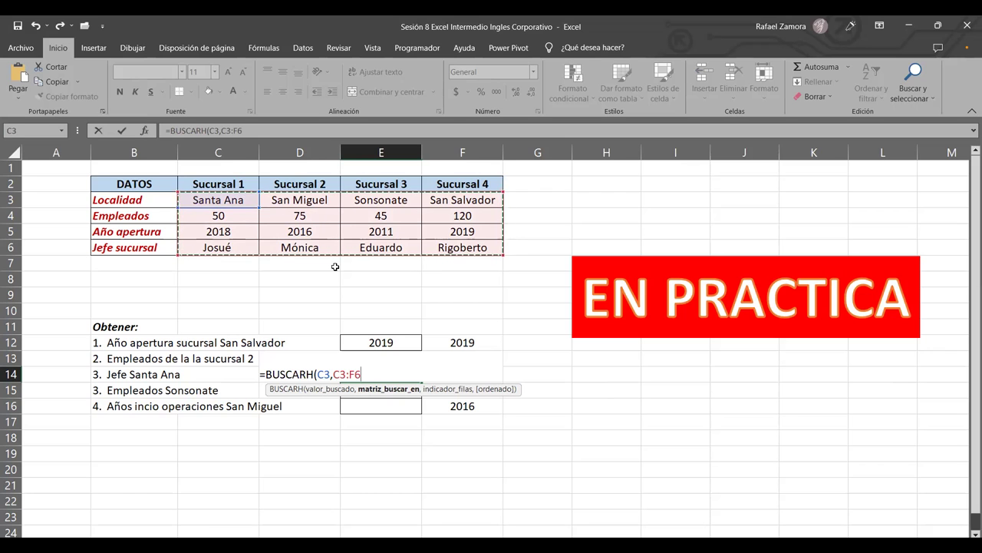
type(",")
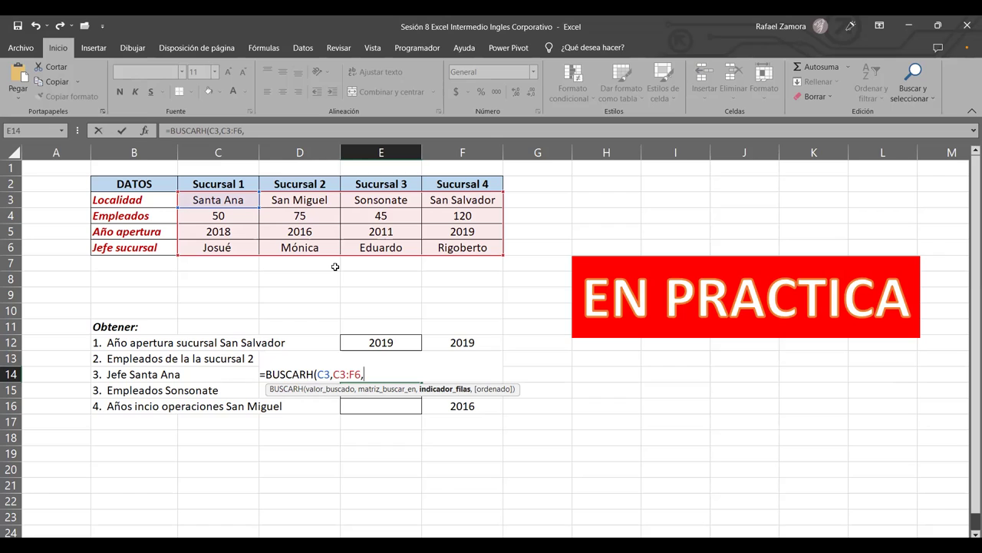
type("4")
type(",")
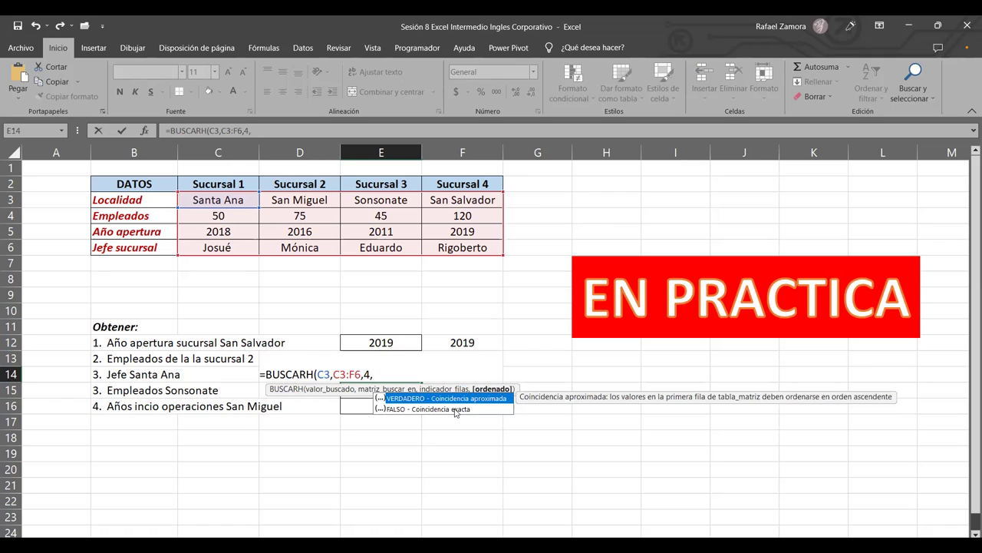
double_click(456, 408)
type(")")
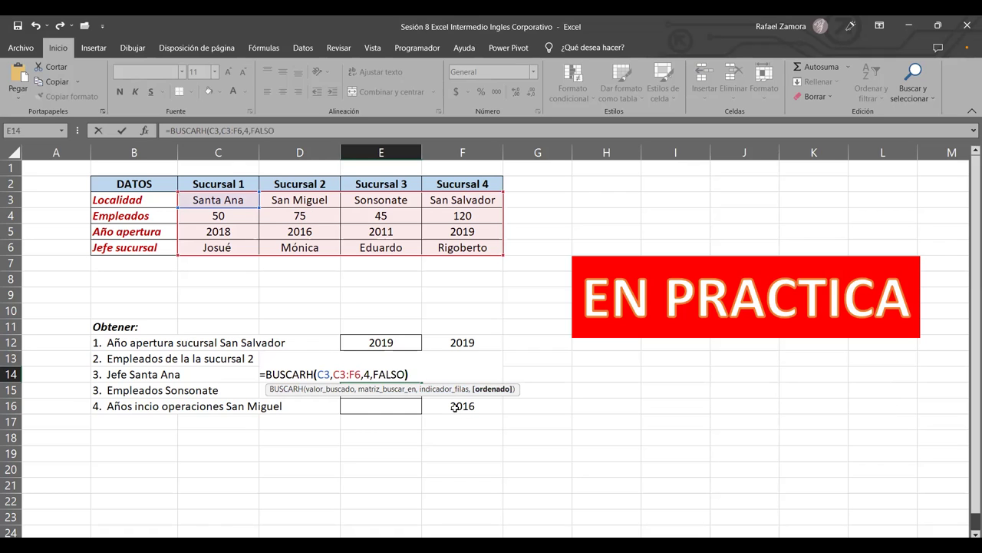
key("Return")
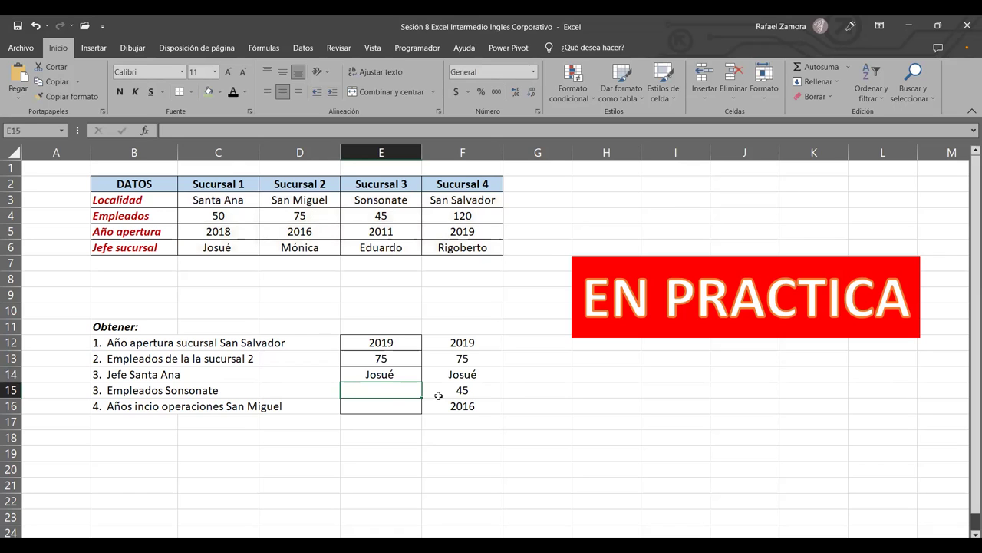
Step: Enter =BUSCARH(E3,E3:E6,2,0) in E15 to return Sonsonate's employee count, 45
type("=")
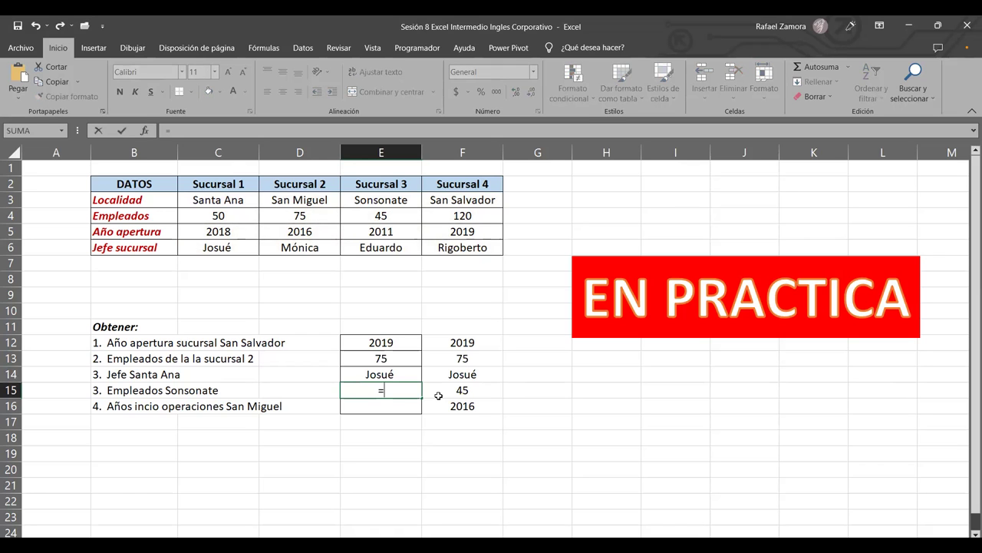
type("buscar")
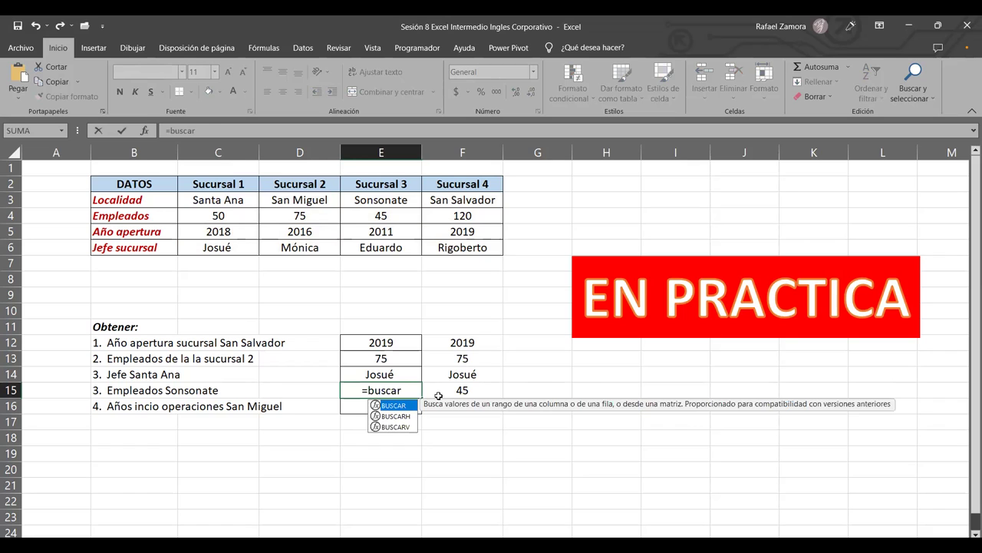
key("Down")
key("Tab")
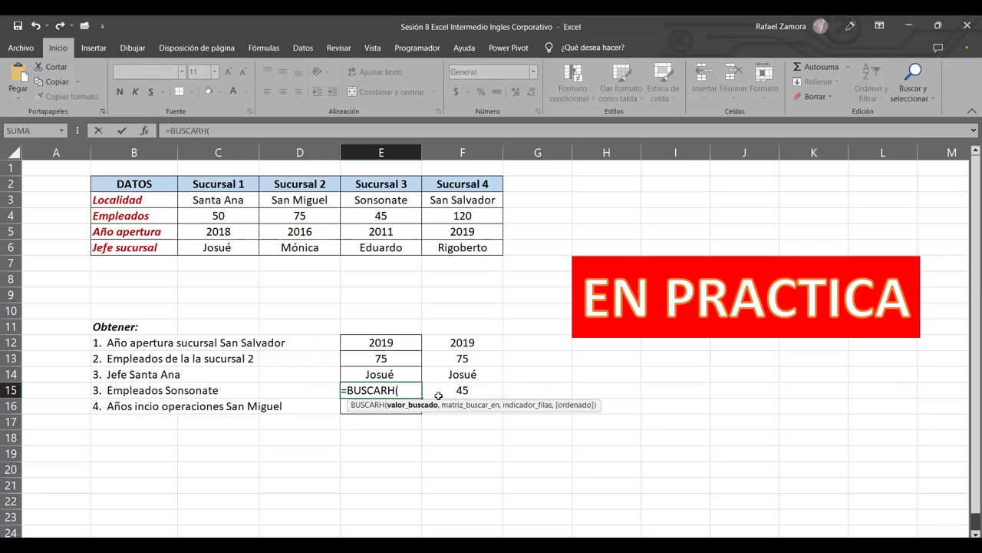
left_click(388, 201)
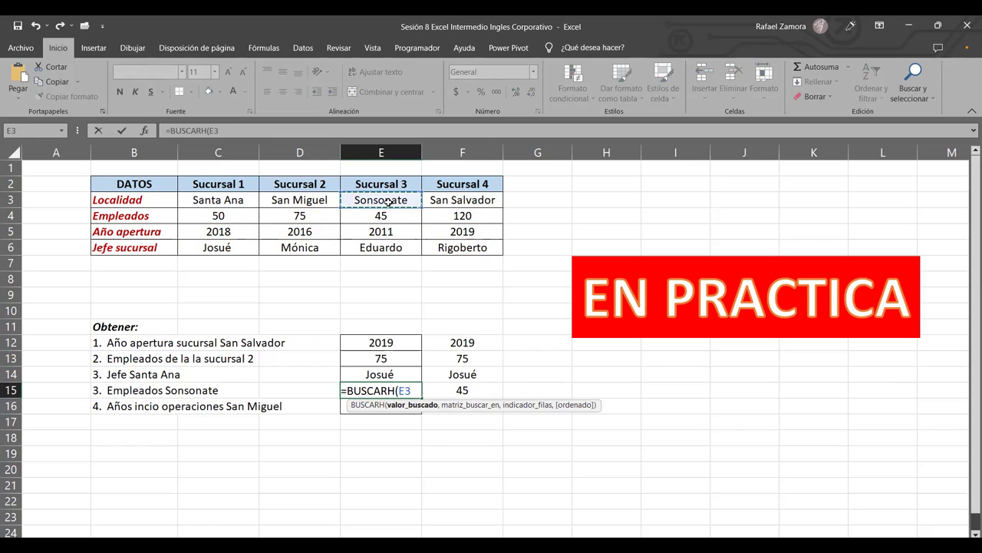
type(",")
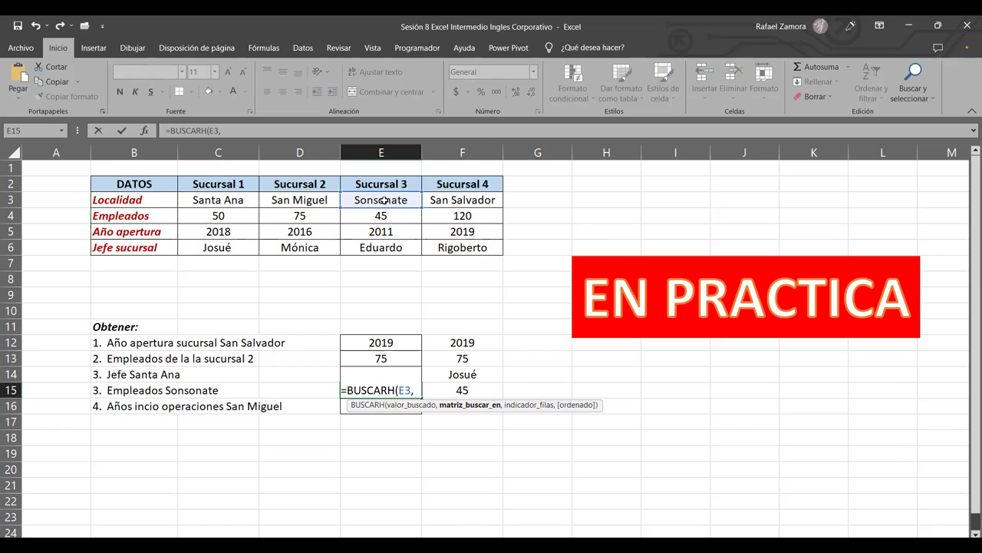
type("C3:F6")
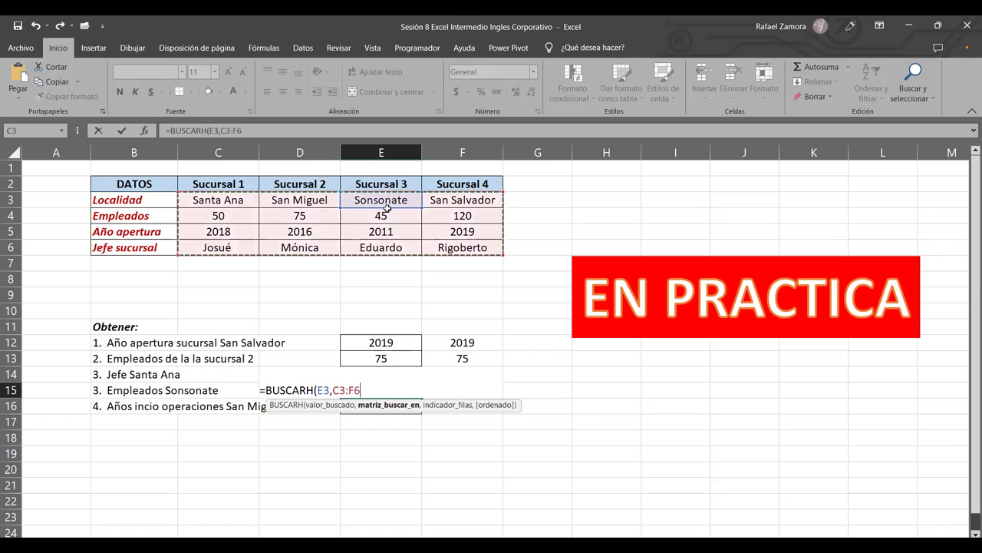
left_click_drag(381, 200, 391, 247)
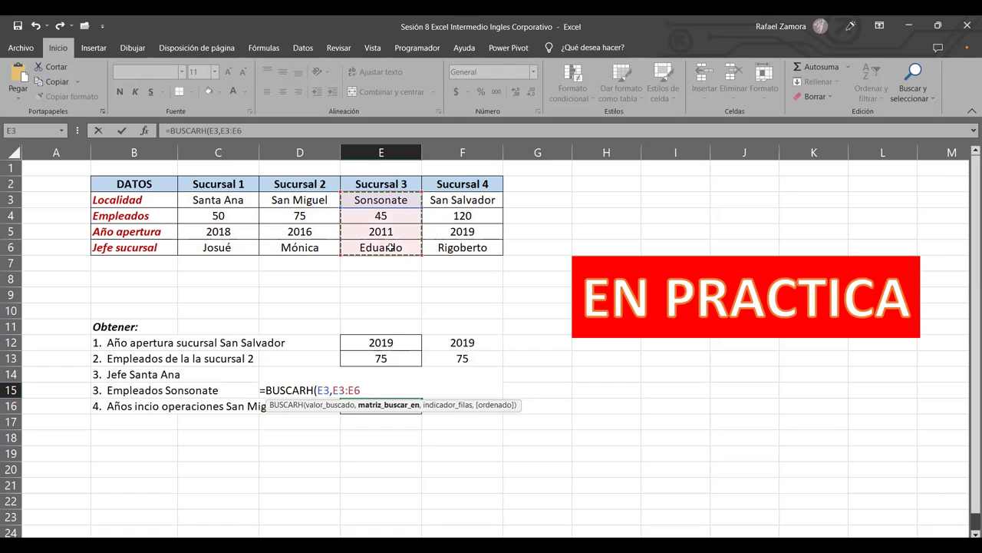
type(",")
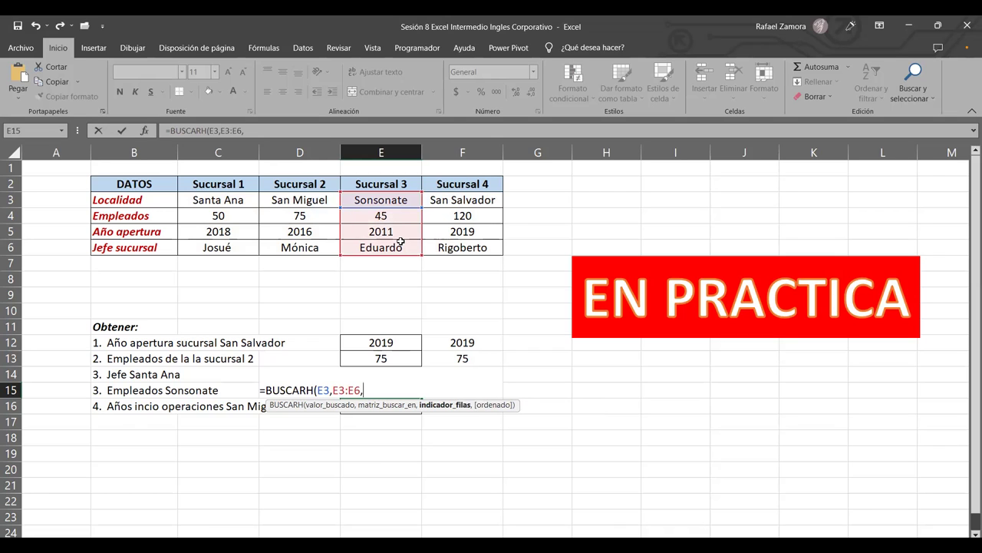
type("2")
type(",0")
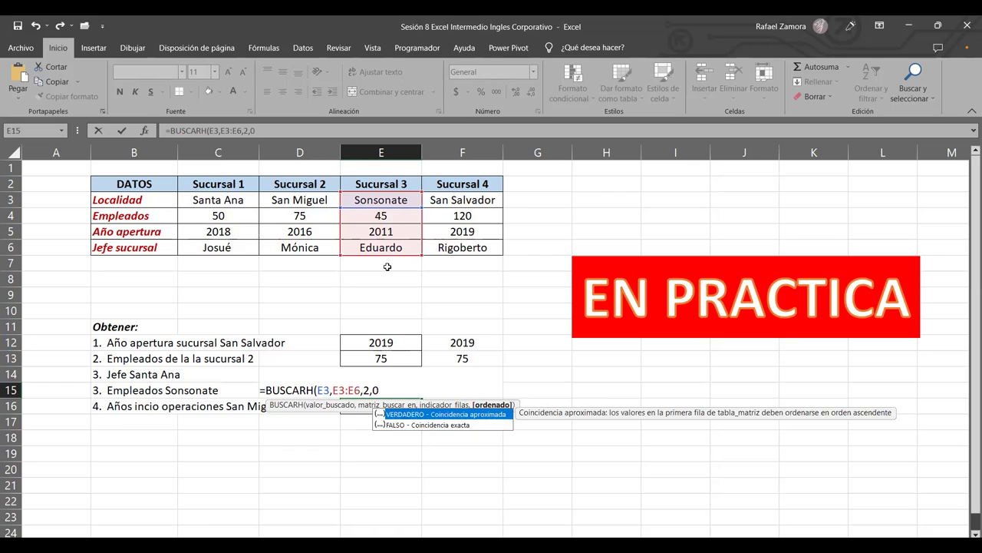
key("Return")
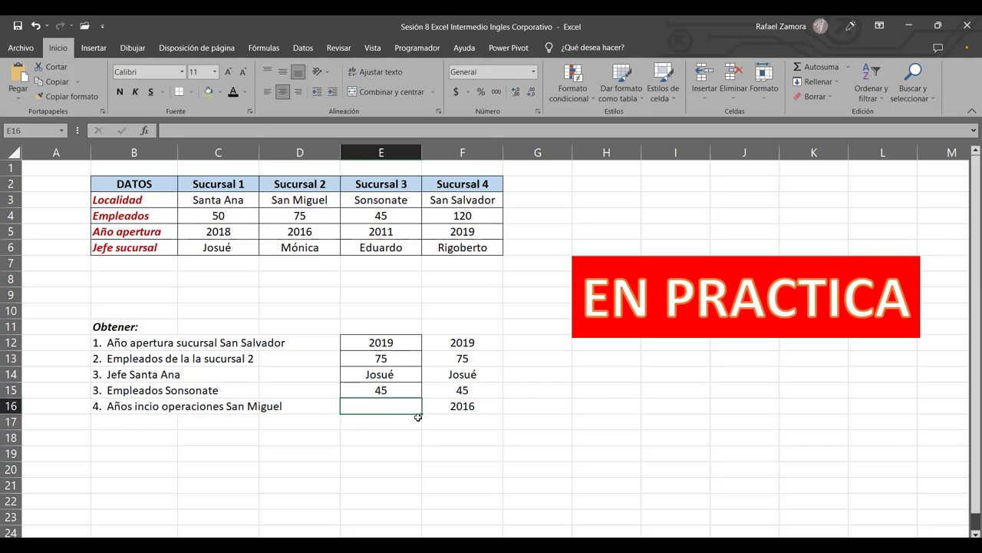
Step: Enter =BUSCARH(D2,D2:D6,4,0) in E16 so San Miguel's opening year shows 2016
type("=")
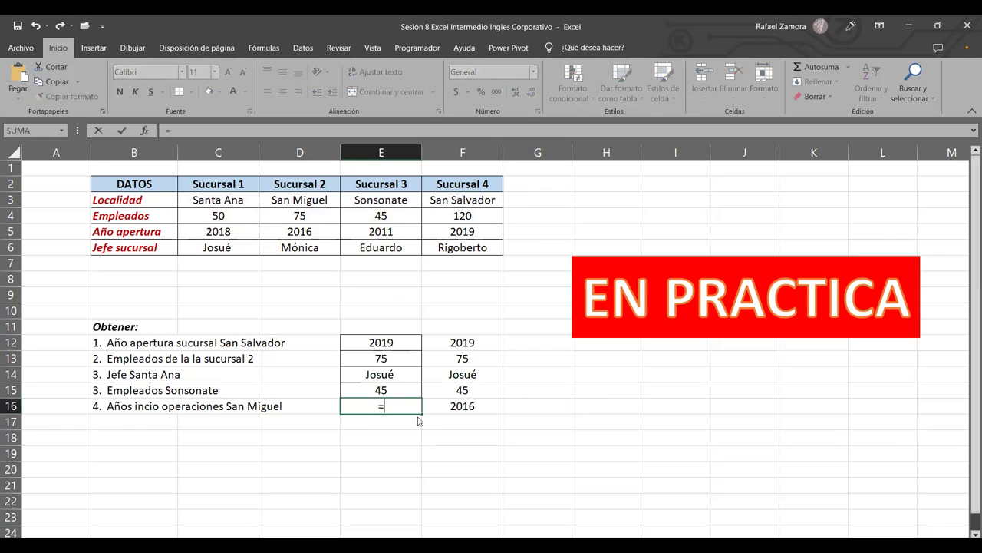
type("busca")
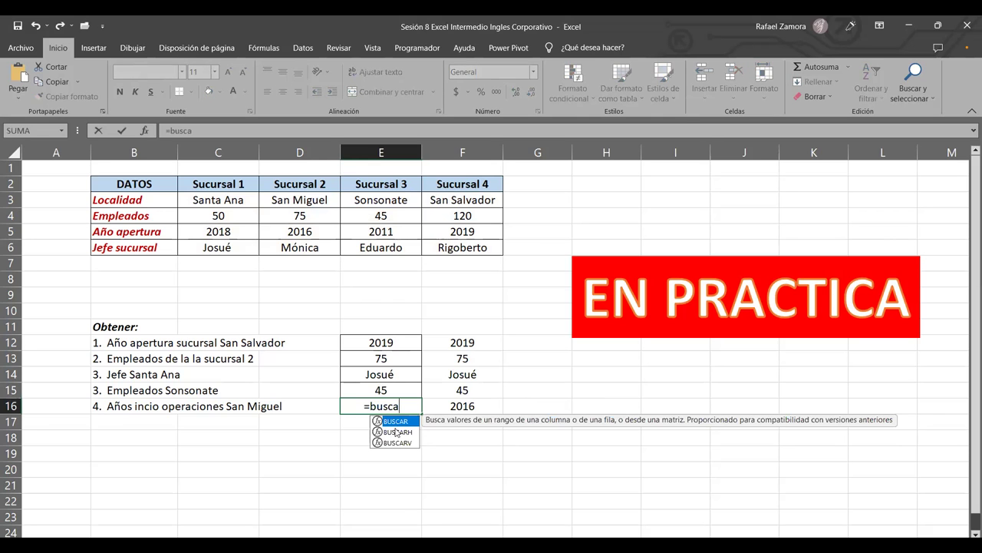
double_click(396, 432)
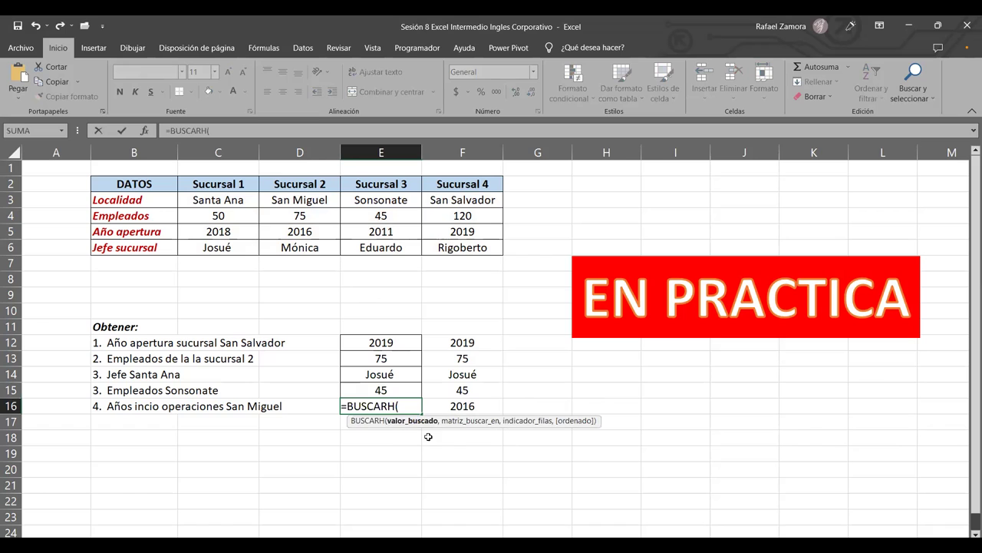
left_click(301, 184)
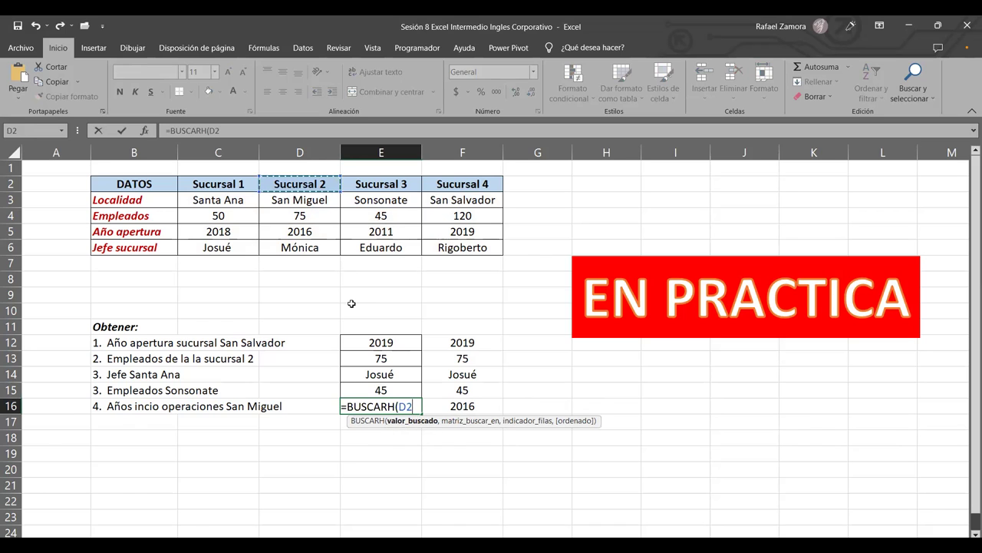
type(",")
left_click_drag(307, 184, 309, 258)
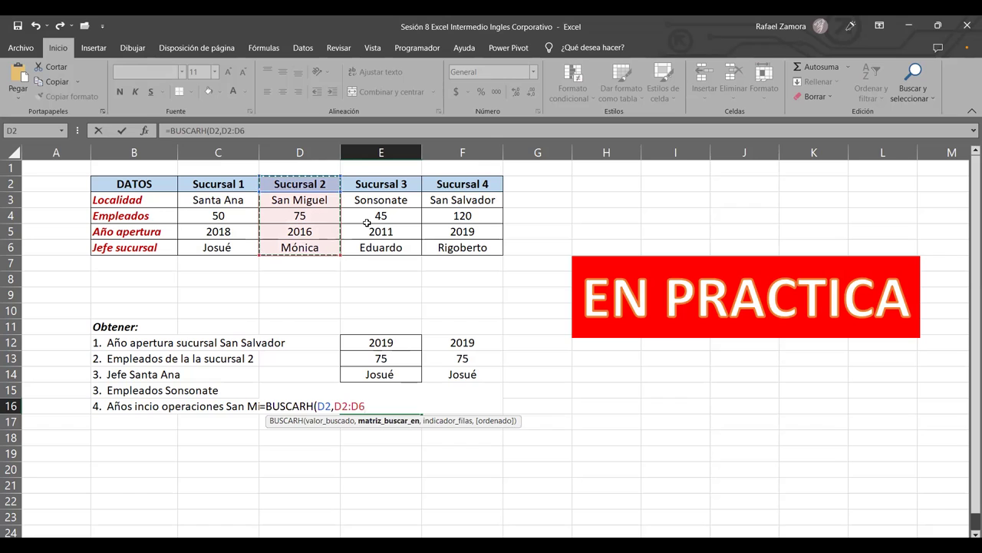
type(",")
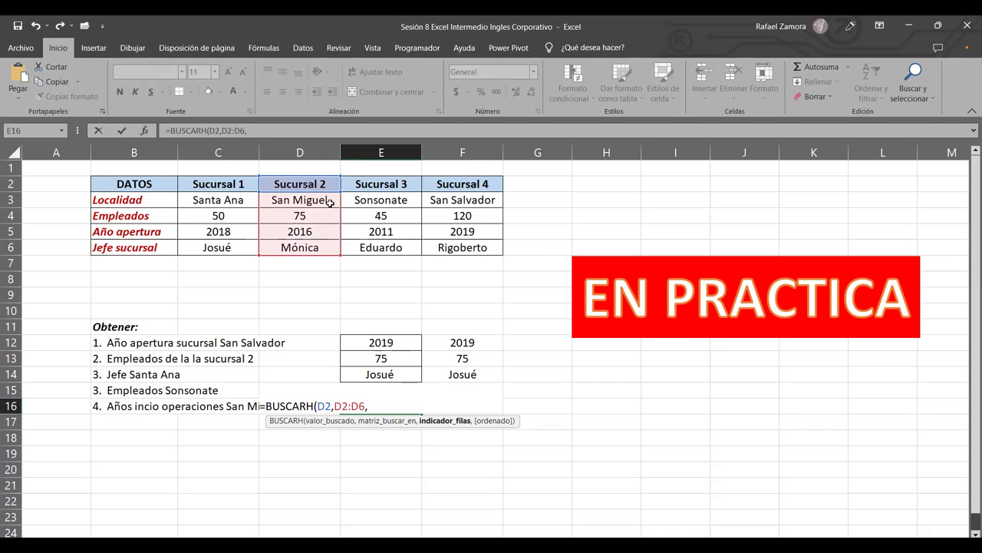
type("4")
type(",0")
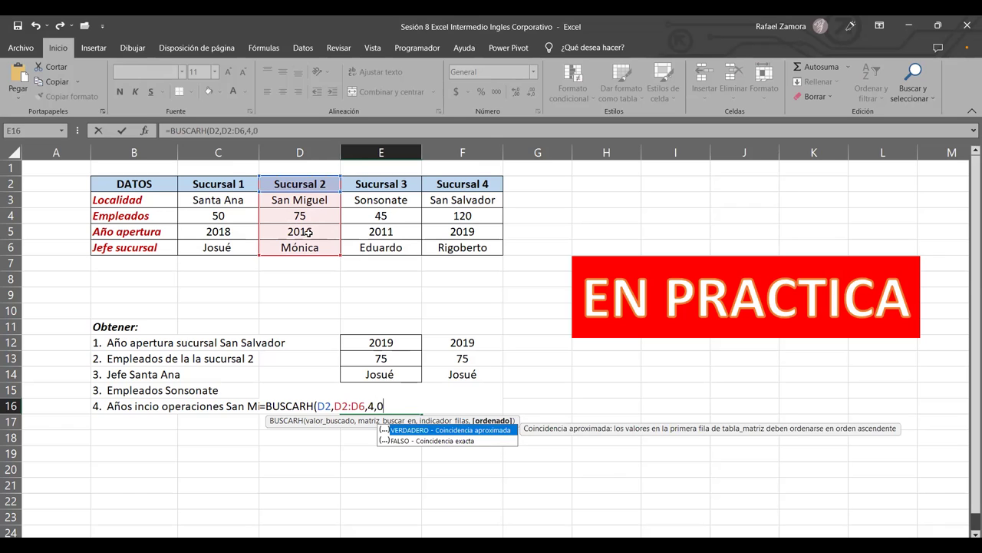
key("Return")
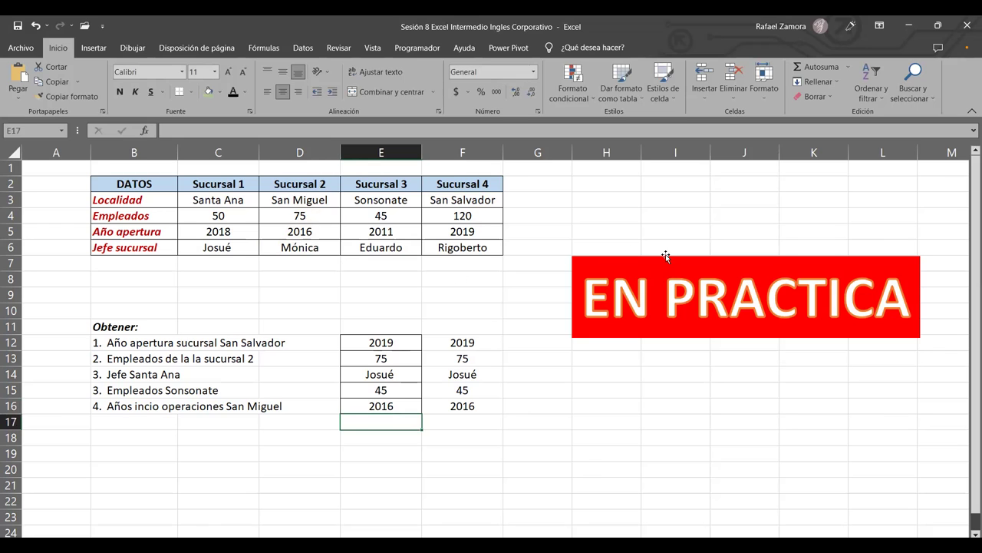
Step: Move the EN PRACTICA banner higher and check E12's formula against the expected answer in F12
left_click_drag(667, 257, 667, 188)
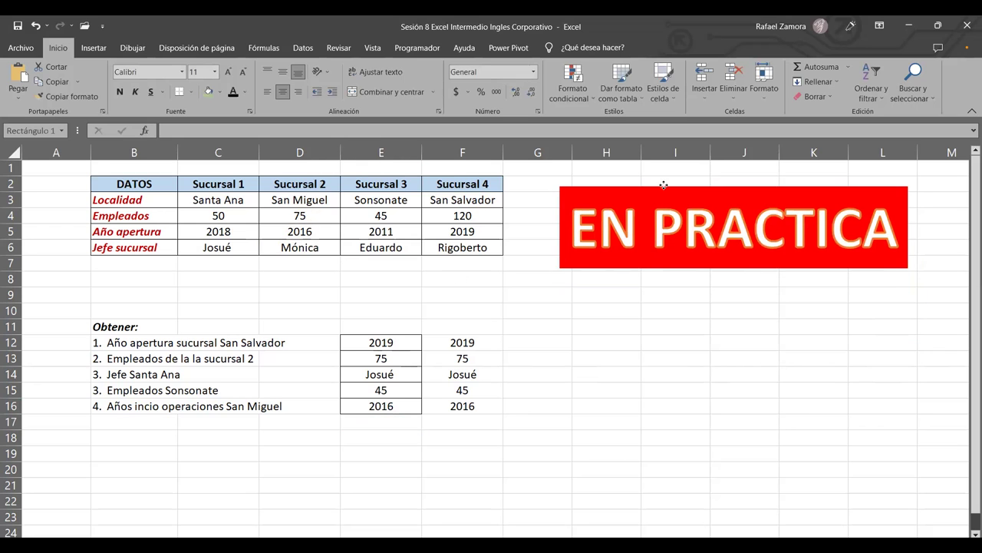
left_click(528, 345)
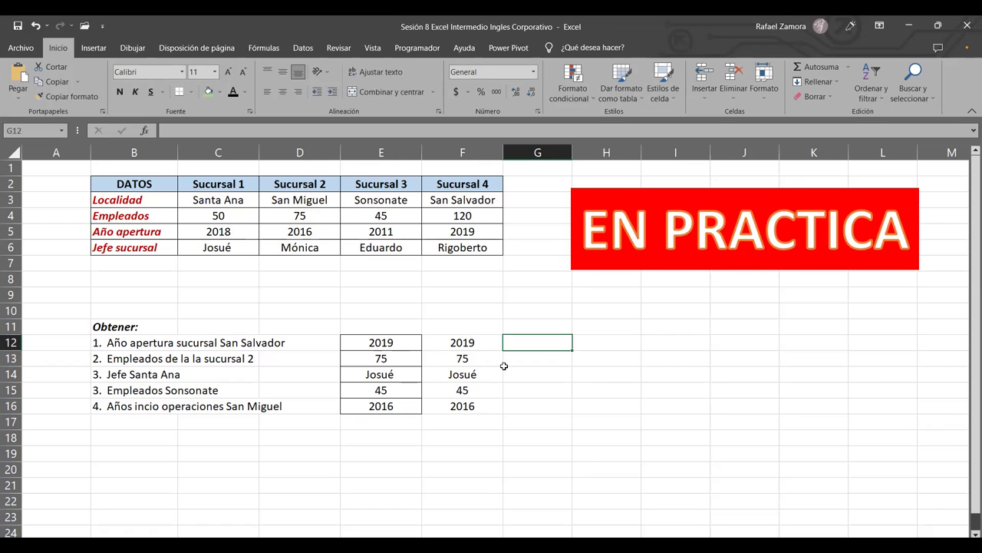
double_click(460, 343)
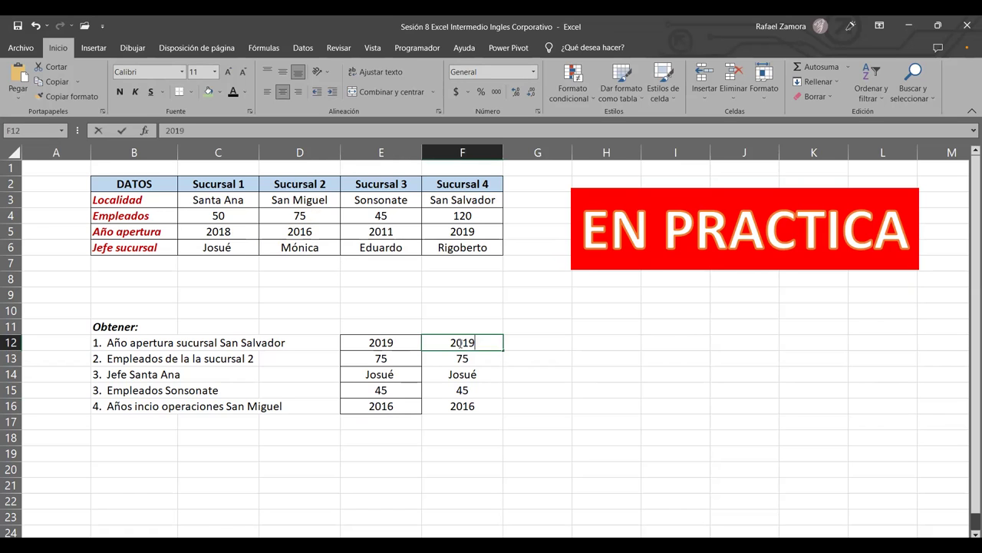
left_click(389, 342)
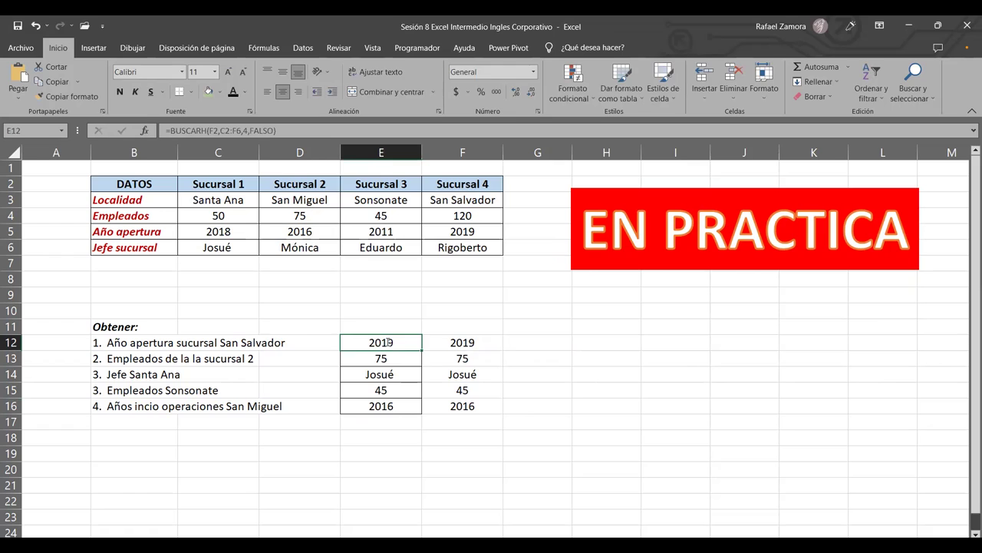
double_click(389, 342)
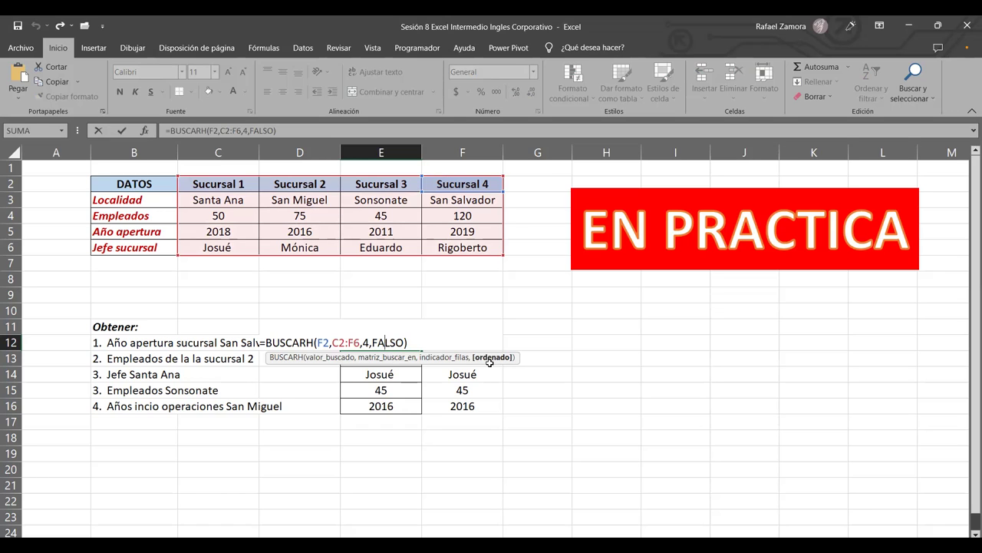
key("Return")
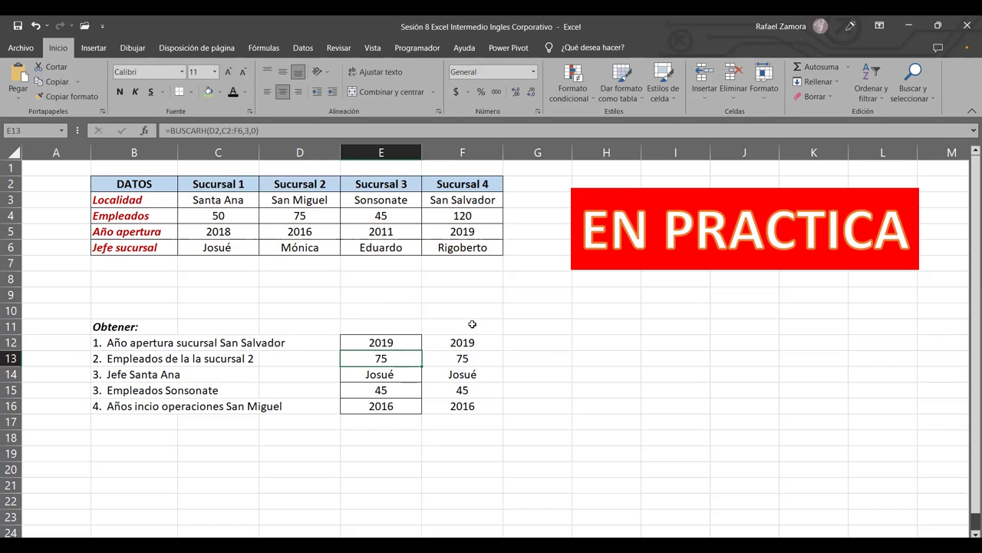
Step: Review the BUSCARH formulas and referenced ranges in E12, E13 and E15 without changes
left_click(402, 340)
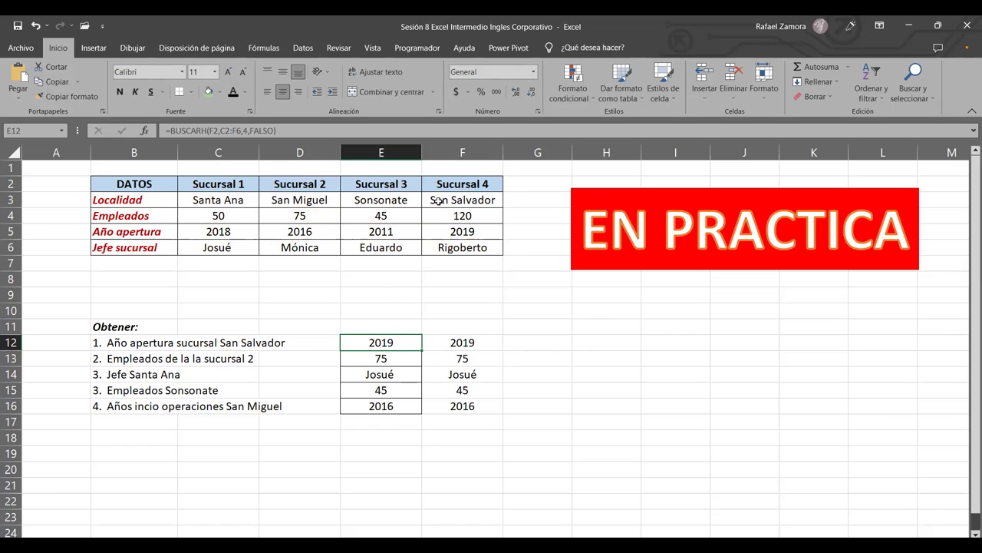
left_click(320, 217)
double_click(403, 342)
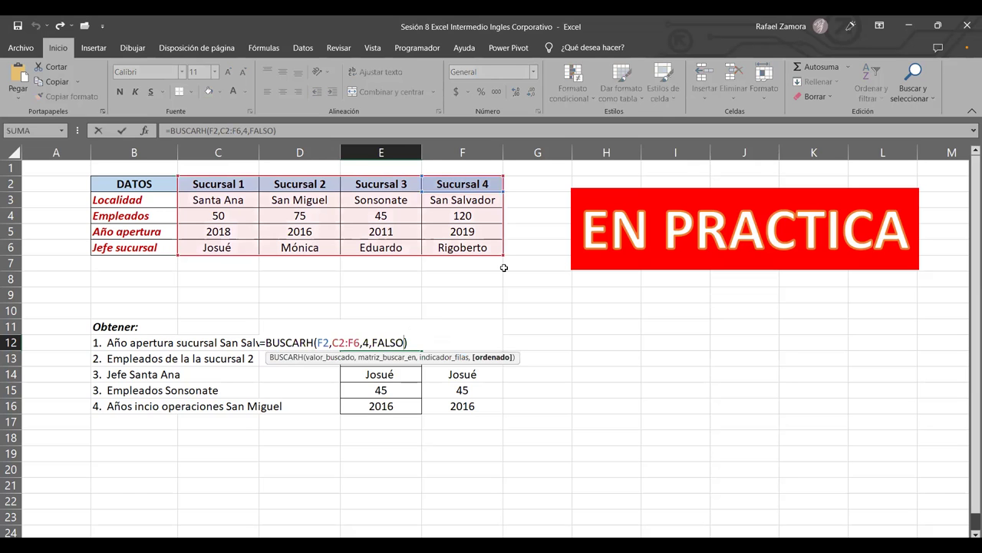
key("Escape")
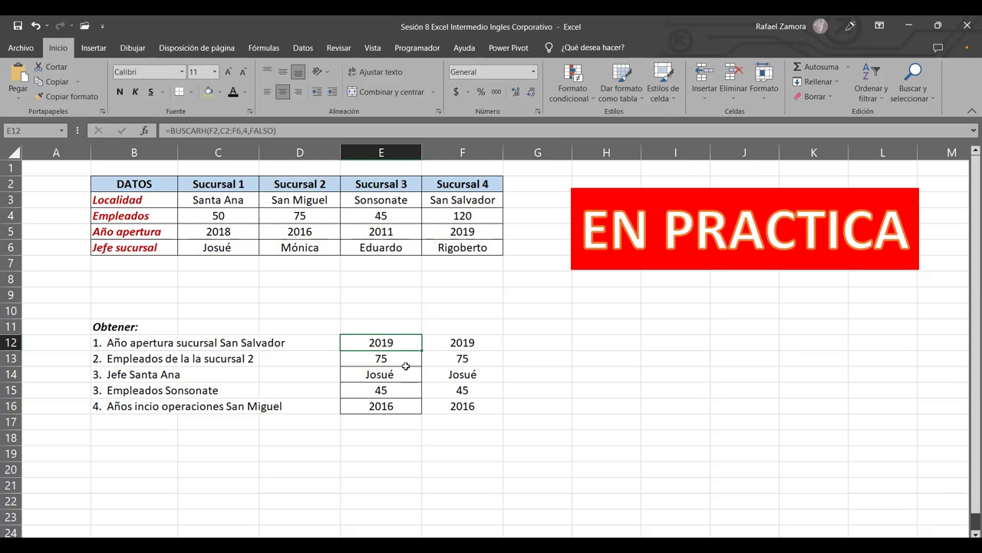
key("Down")
key("Down")
key("Down")
key("Down")
double_click(407, 358)
left_click(407, 374)
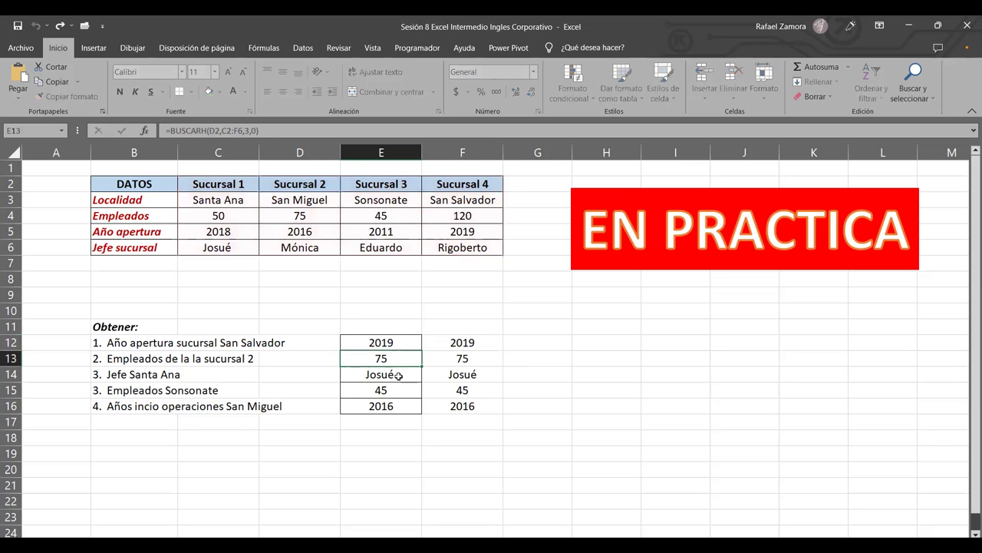
double_click(393, 391)
key("Escape")
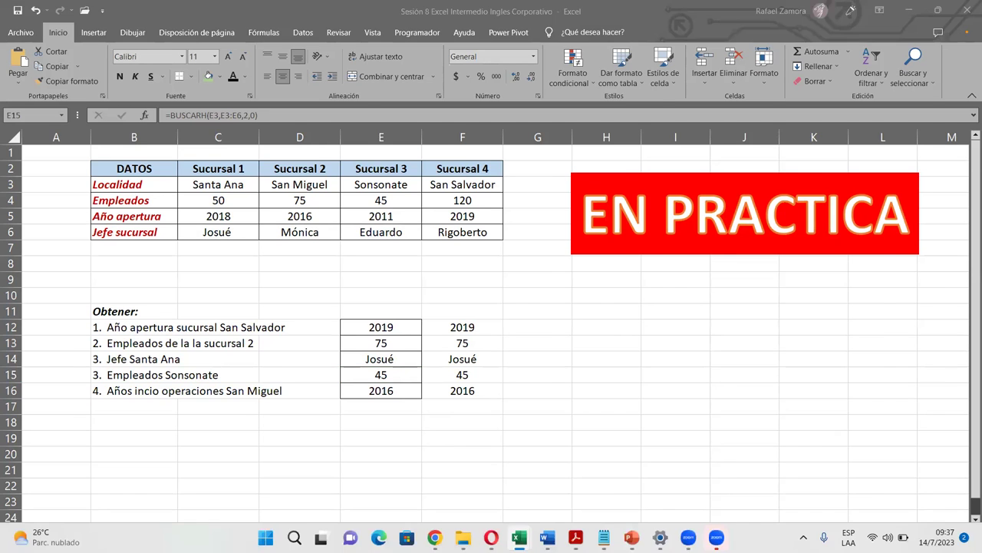
Step: Switch to the BuscarH - BuscarV sheet and zoom in to 130%
left_click(282, 530)
scroll(444, 347, "up", 1)
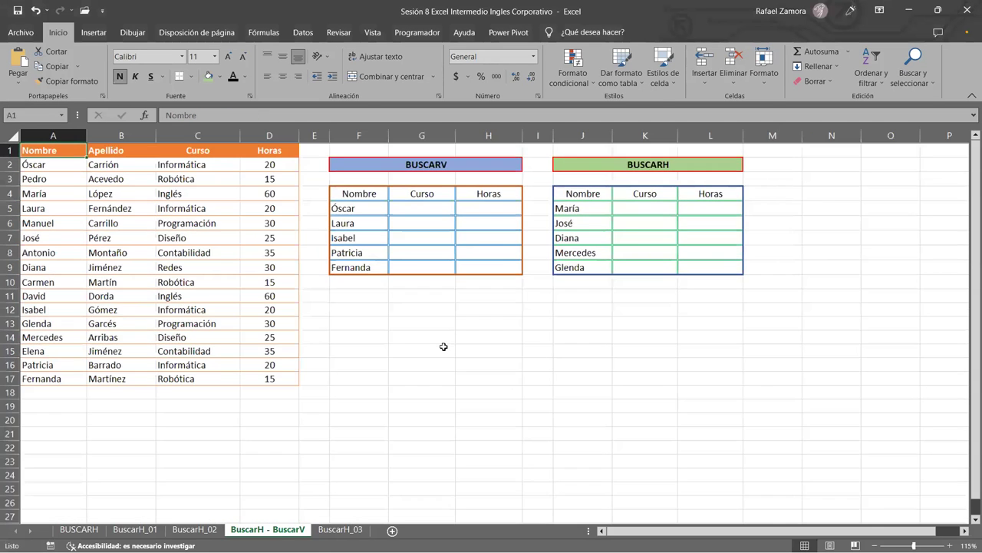
scroll(444, 347, "up", 1)
scroll(456, 384, "up", 1)
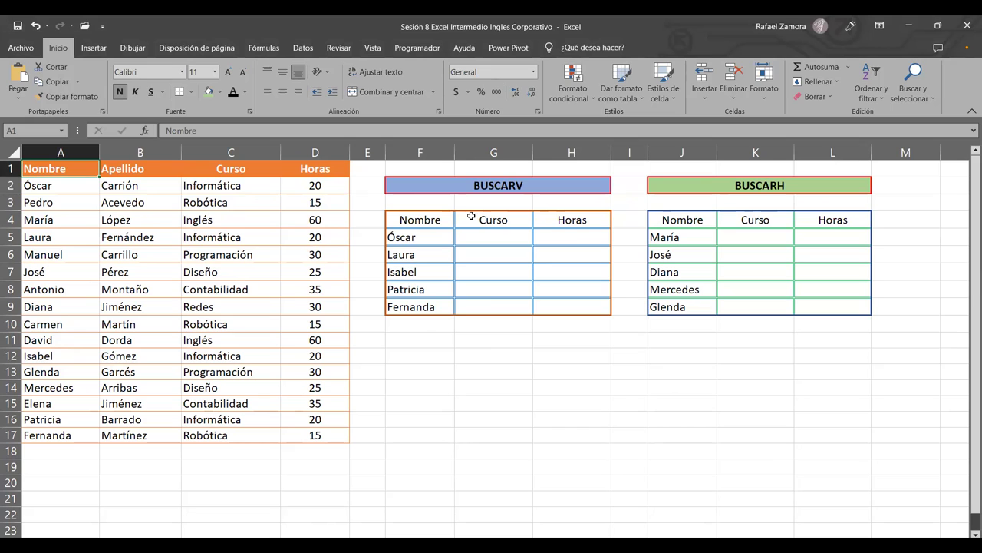
type("2")
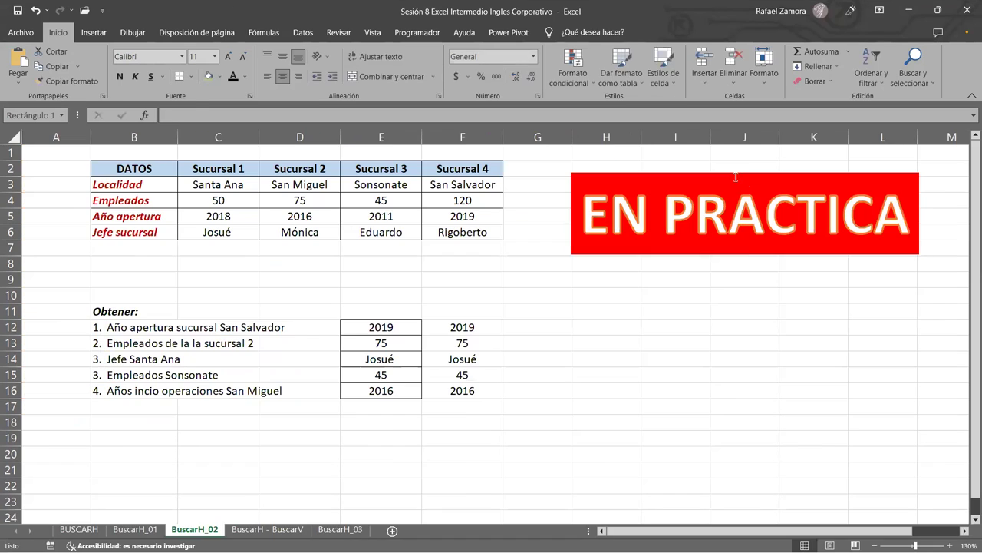
Step: Cut the EN PRACTICA banner from BuscarH_02 and paste it below the BUSCARV table on BuscarH - BuscarV
left_click(720, 177)
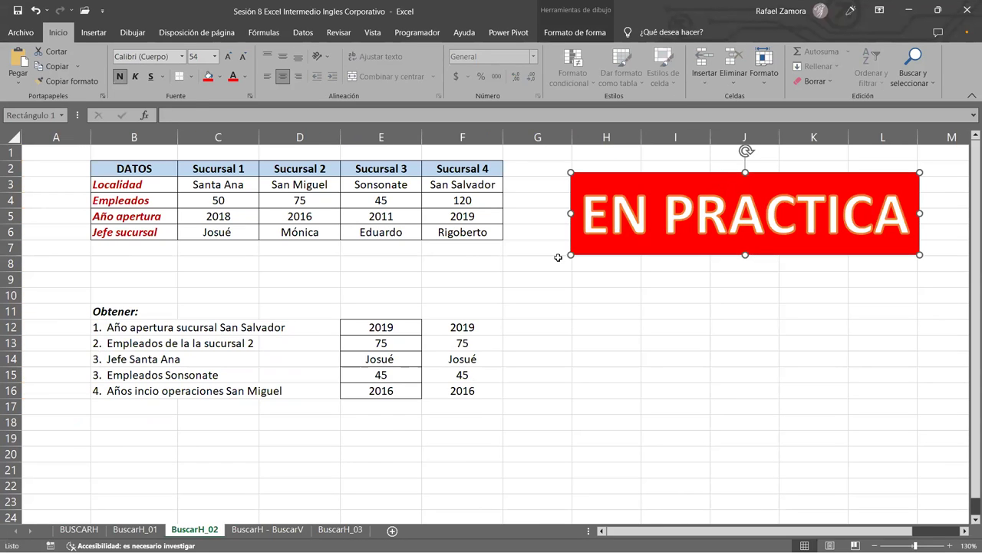
key("Delete")
key("ctrl+Page_Down")
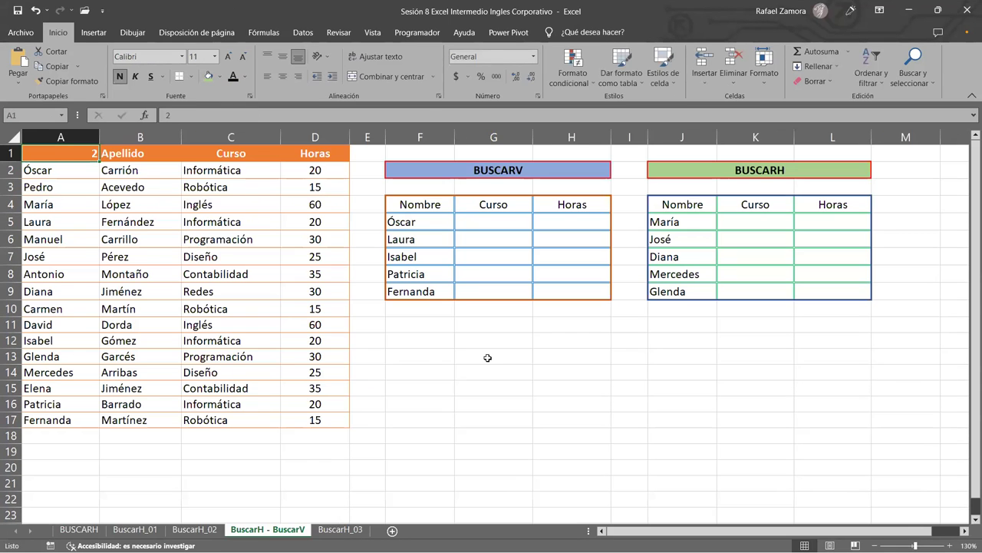
key("ctrl+v")
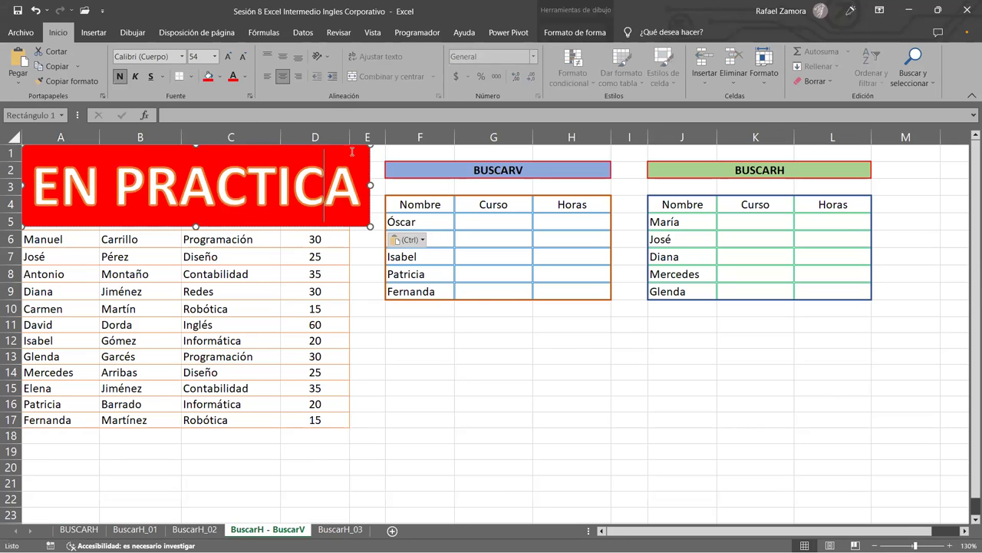
left_click_drag(492, 227, 732, 328)
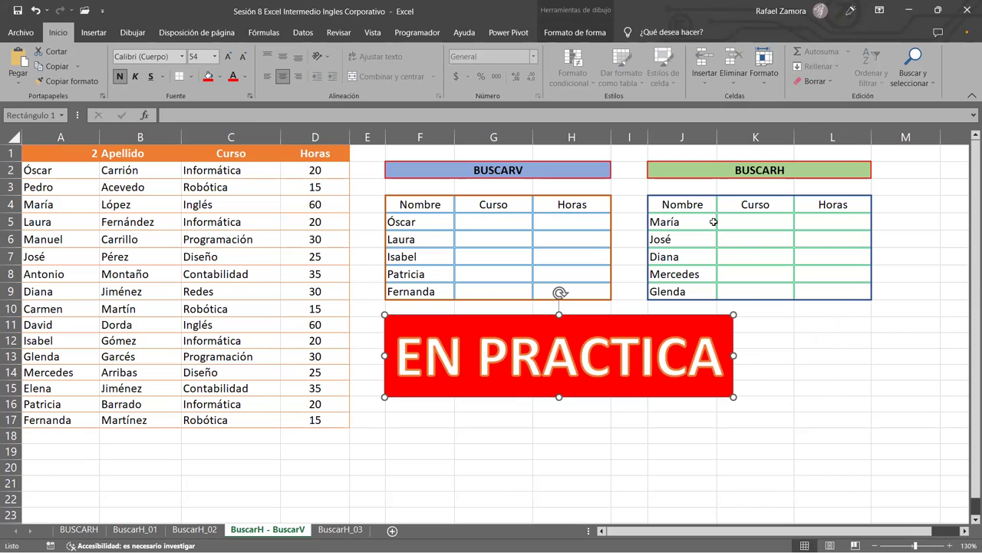
left_click(782, 410)
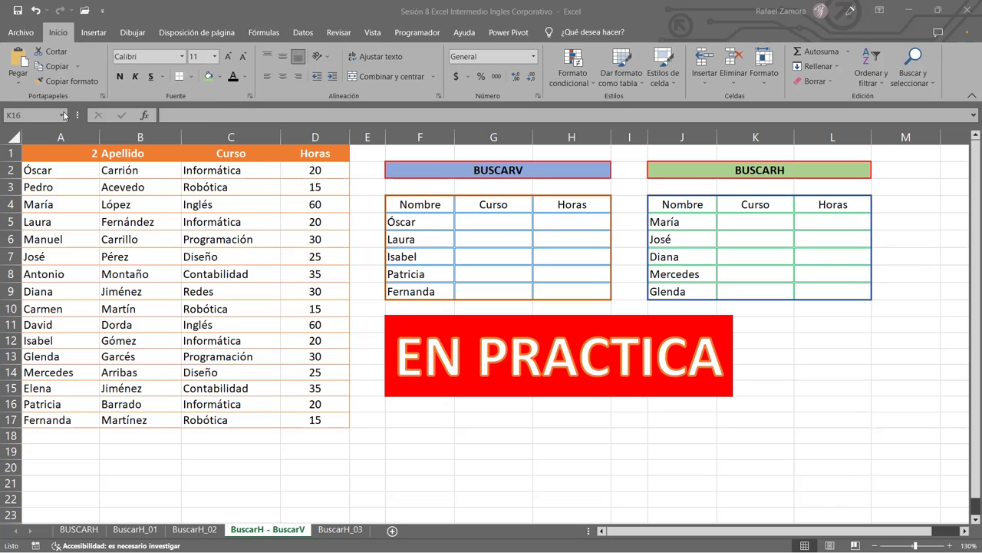
right_click(427, 5)
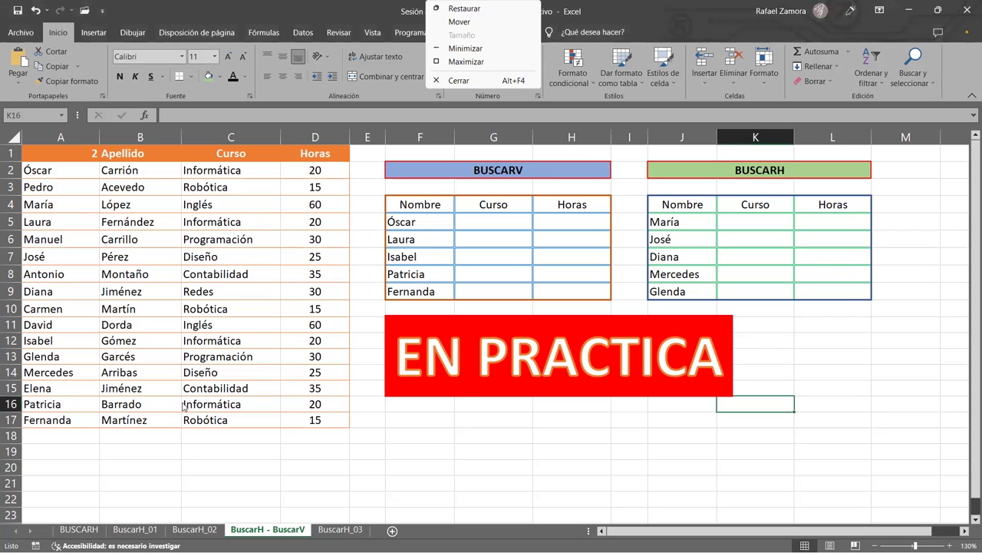
left_click(266, 420)
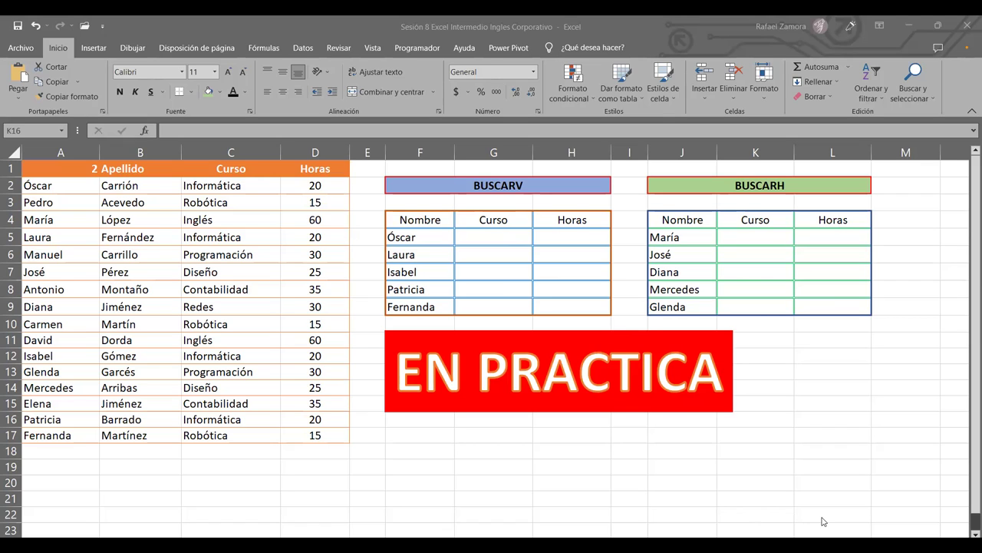
Step: Start a BUSCARV formula in G5 with F5 as lookup value, then remove the misplaced table reference
left_click(504, 237)
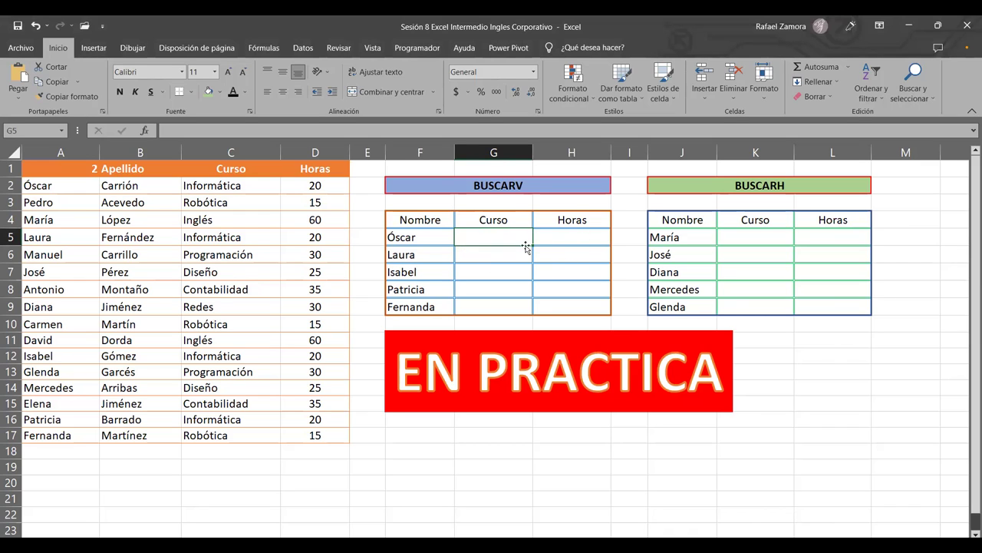
type("=")
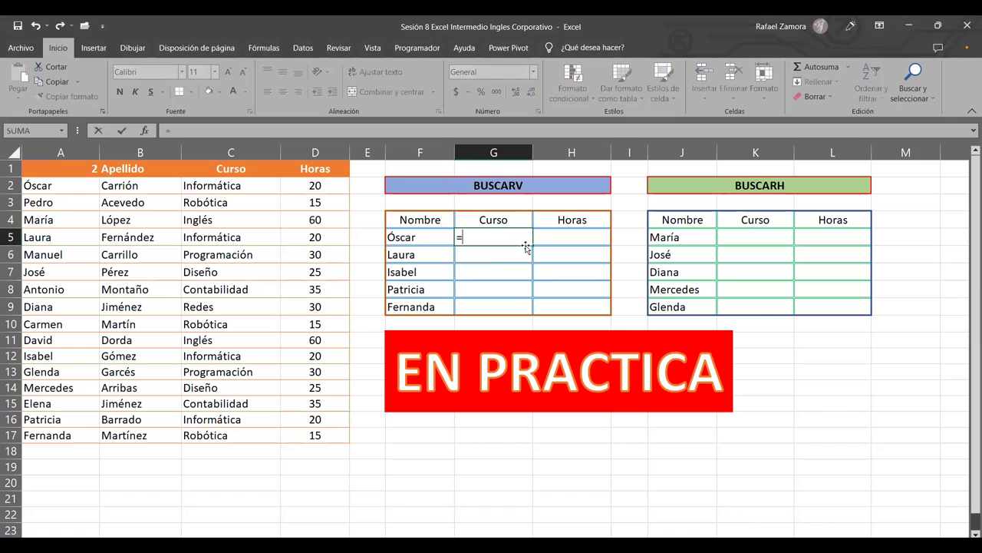
type("buscar")
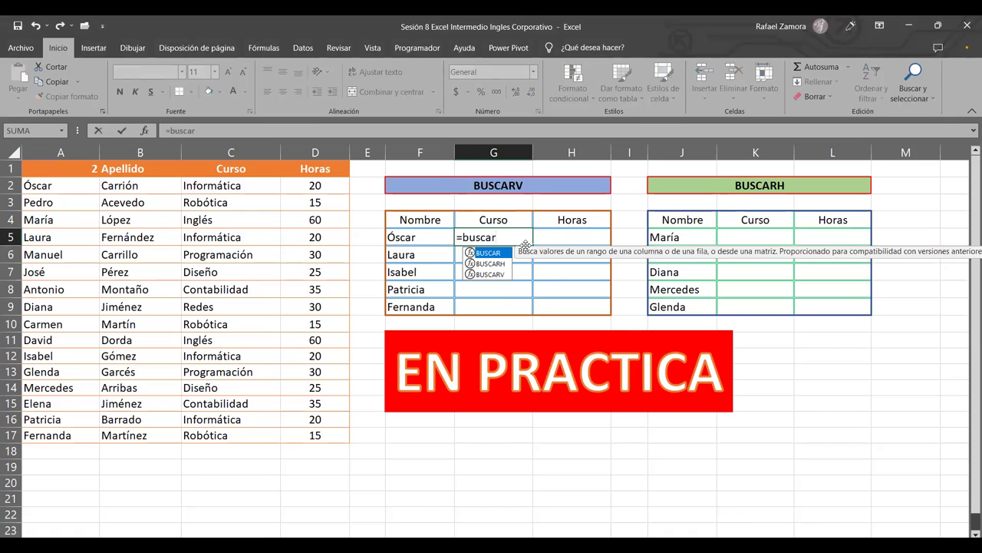
double_click(491, 275)
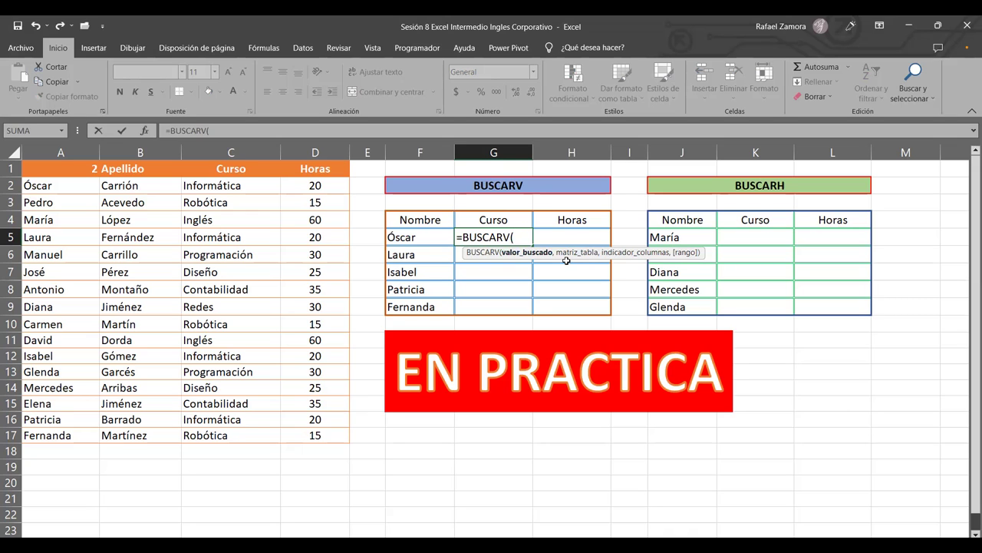
left_click(426, 235)
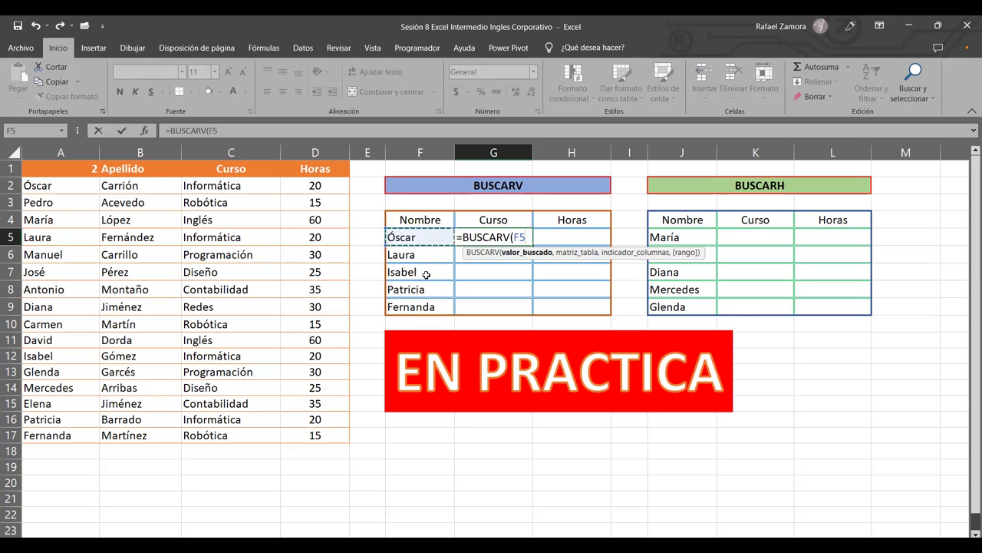
left_click(77, 186)
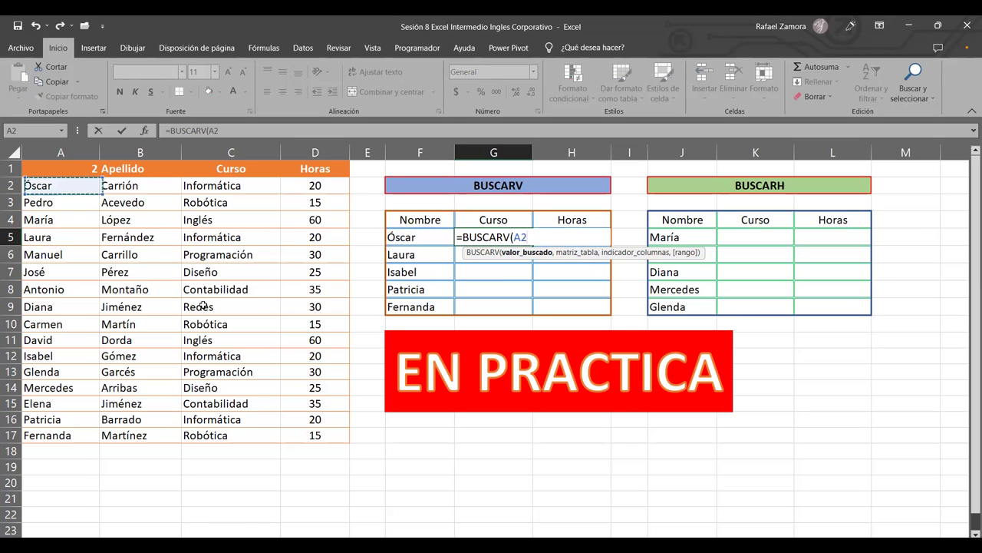
left_click(302, 436, "shift")
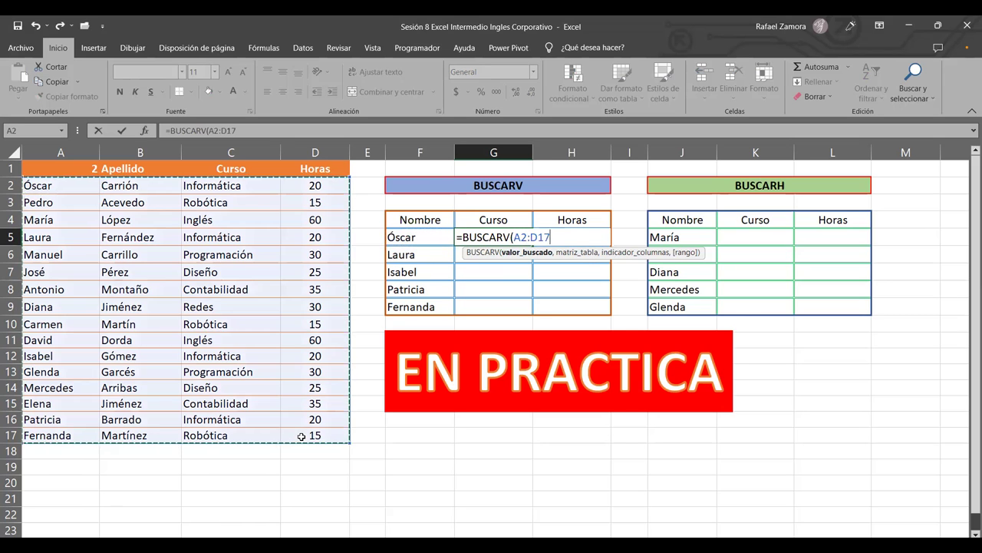
type(",")
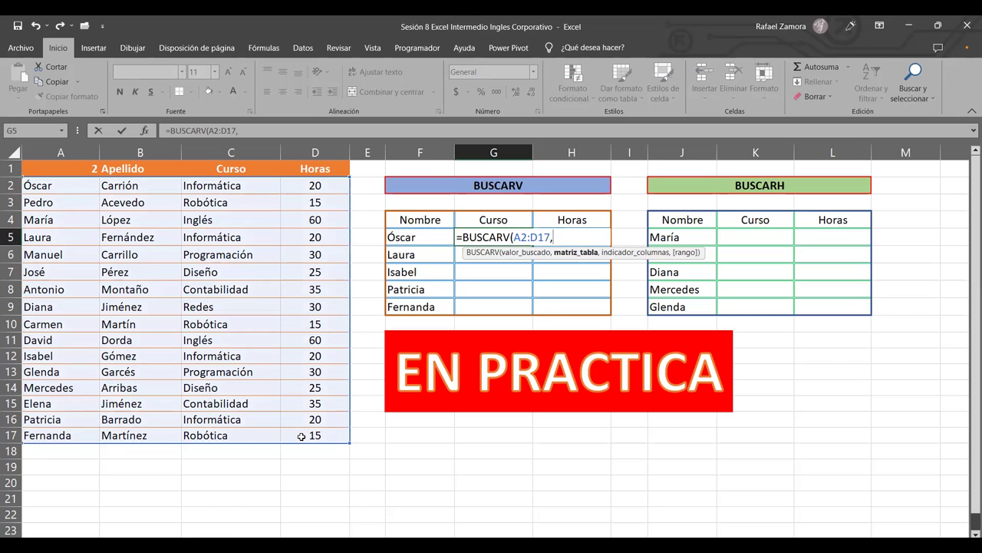
key("BackSpace")
key("BackSpace")
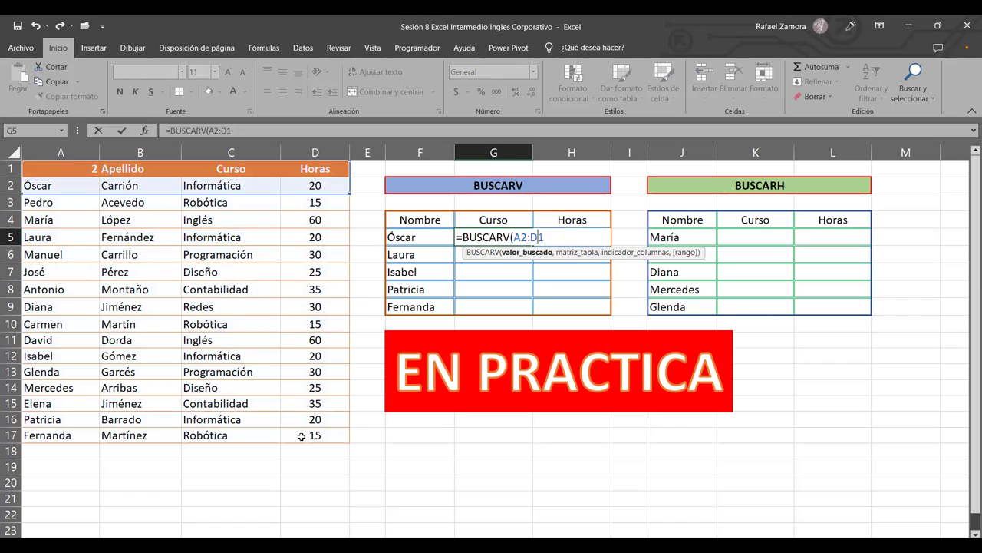
key("BackSpace")
key("BackSpace")
key("BackSpace")
Step: Complete G5 as =BUSCARV(F5,A2:D17,3,FALSO) so the student's course shows Informática
left_click(422, 235)
type(",")
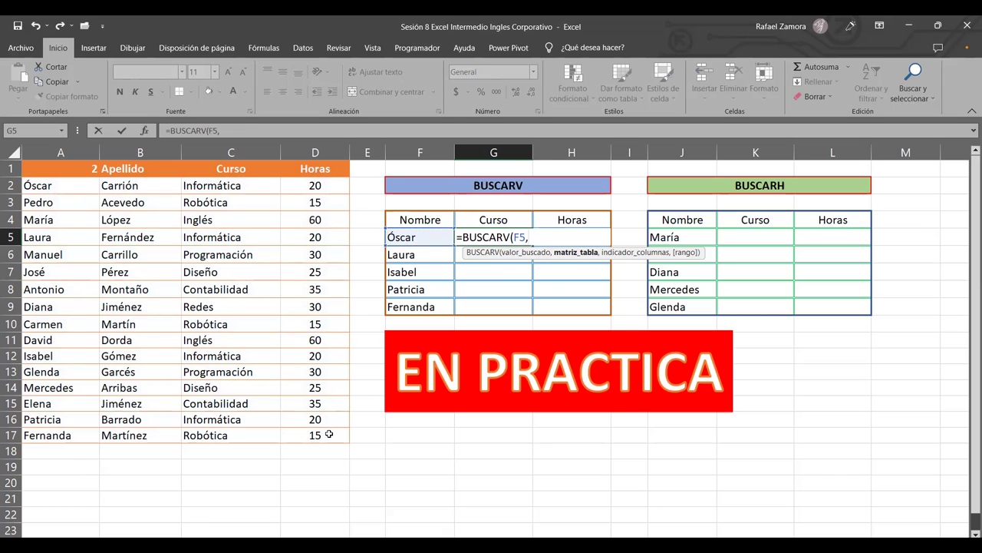
left_click_drag(46, 185, 329, 434)
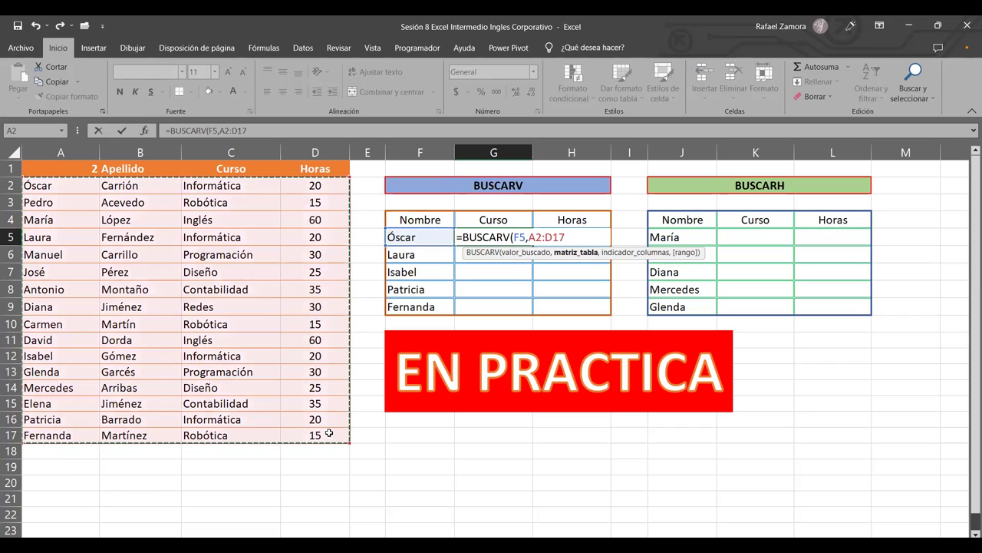
type(",")
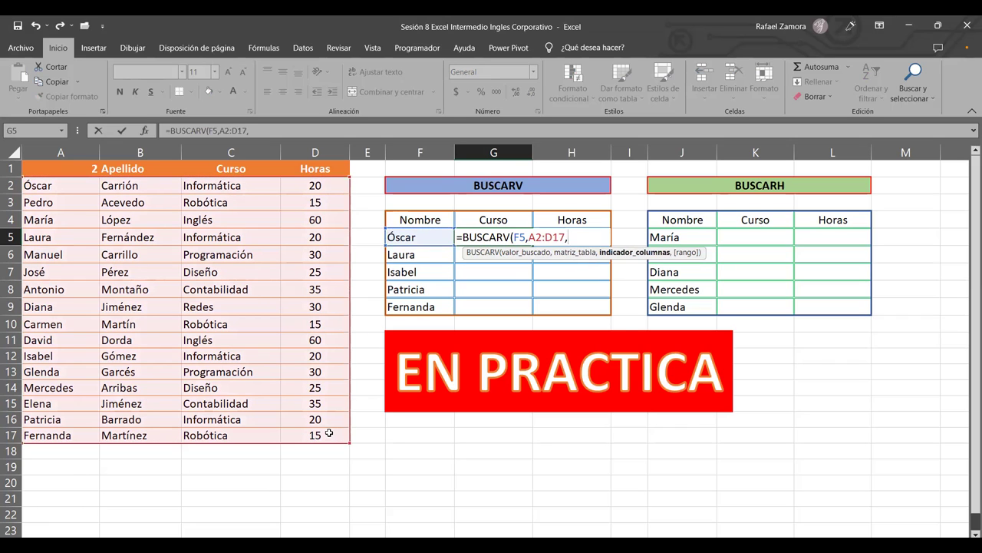
type("3")
type(",")
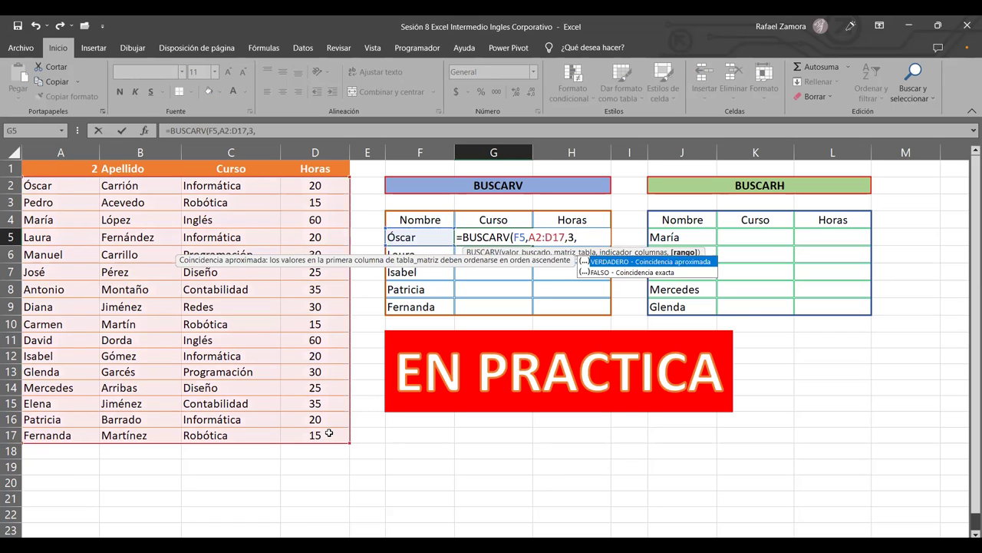
key("Down")
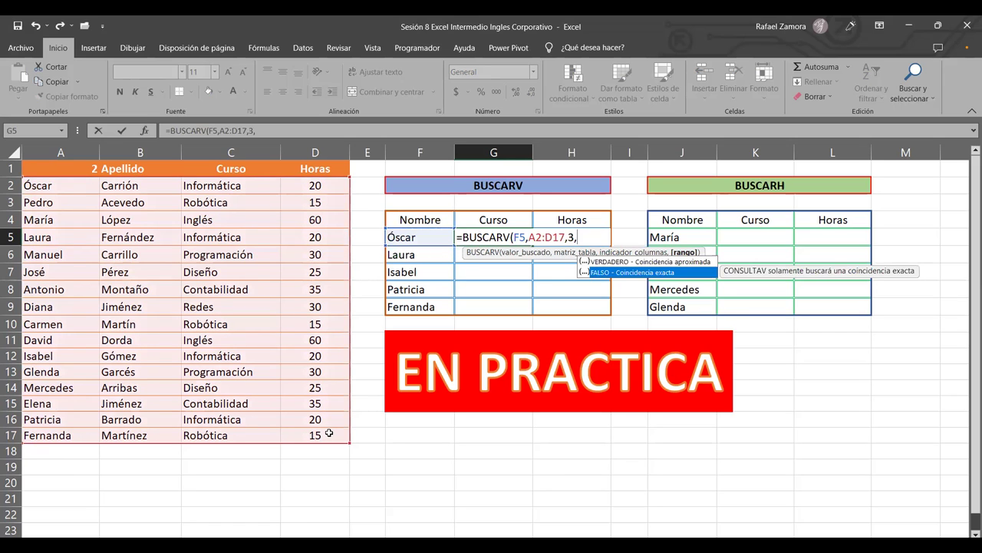
key("Tab")
type(")")
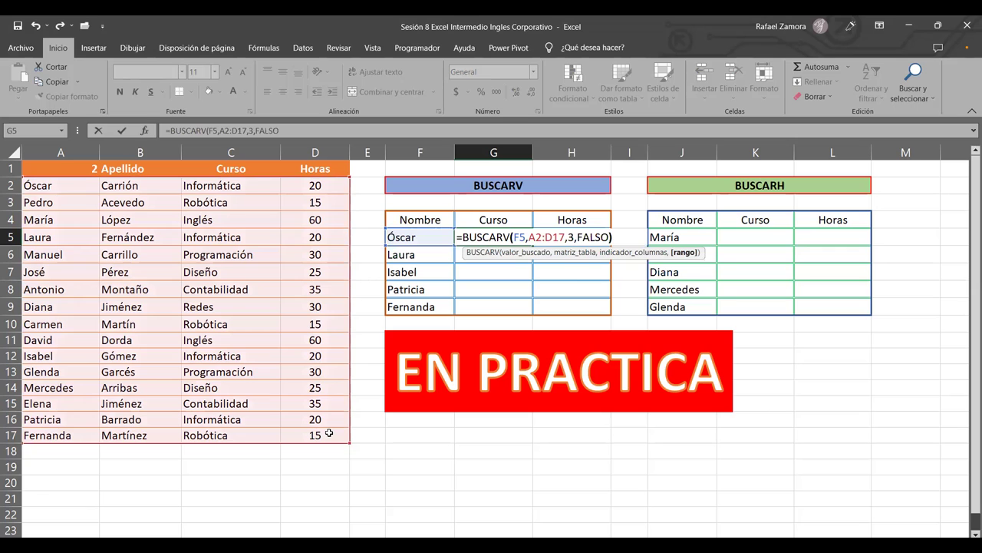
key("Return")
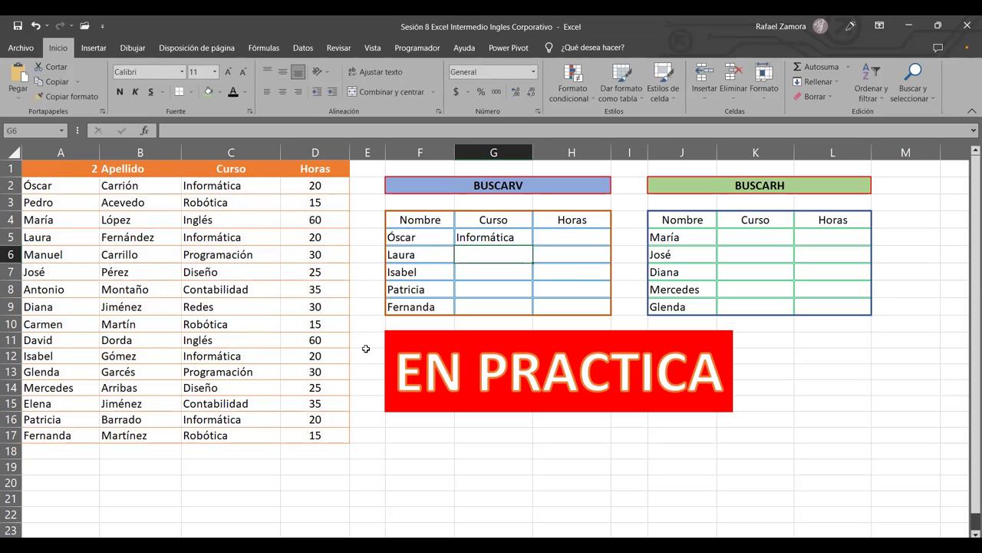
Step: Make G5's BUSCARV lookup range absolute as $A$2:$D$17
left_click(505, 238)
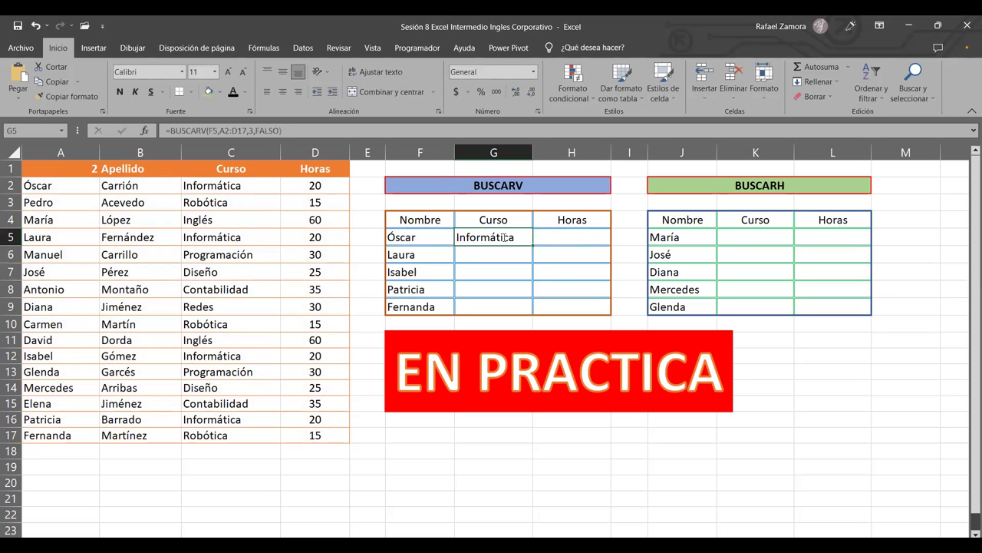
double_click(505, 238)
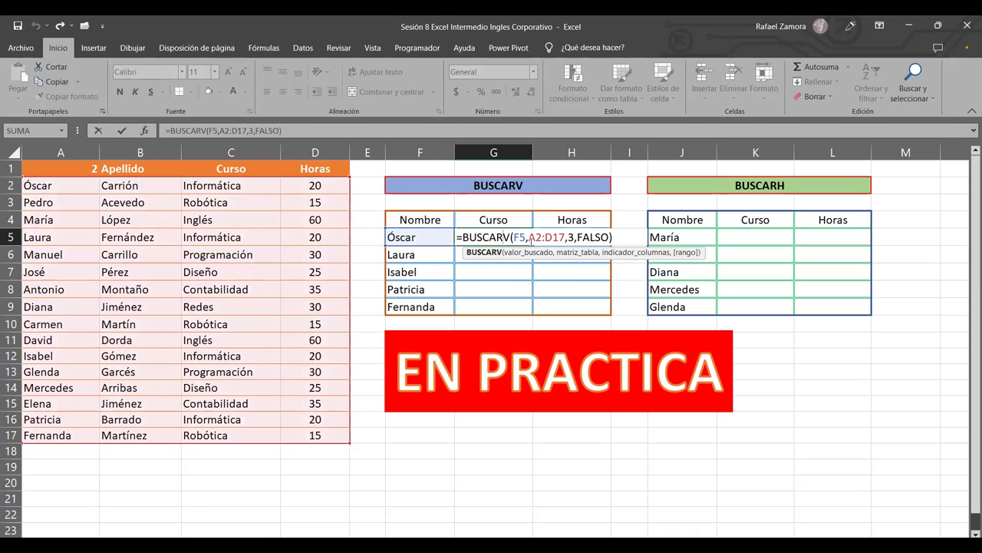
left_click(521, 237)
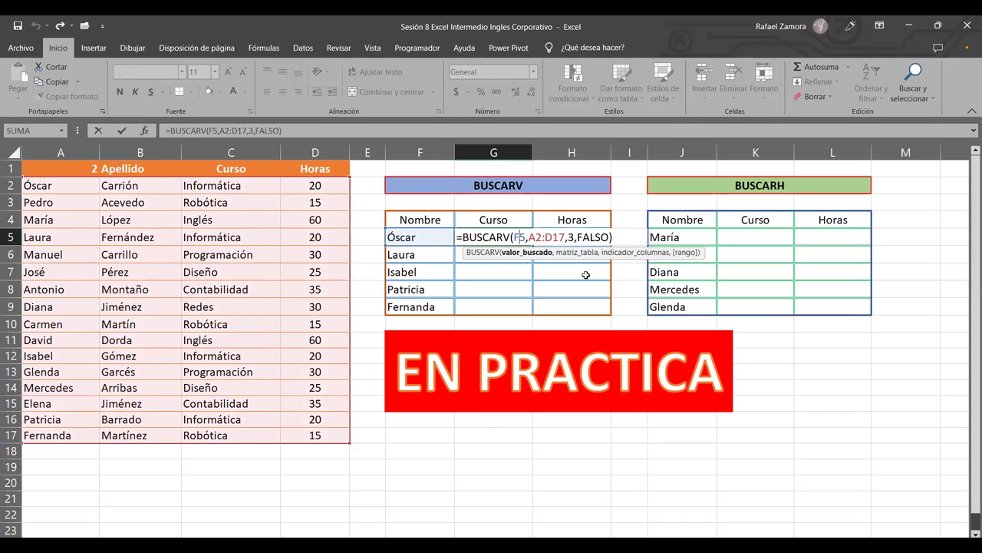
key("F4")
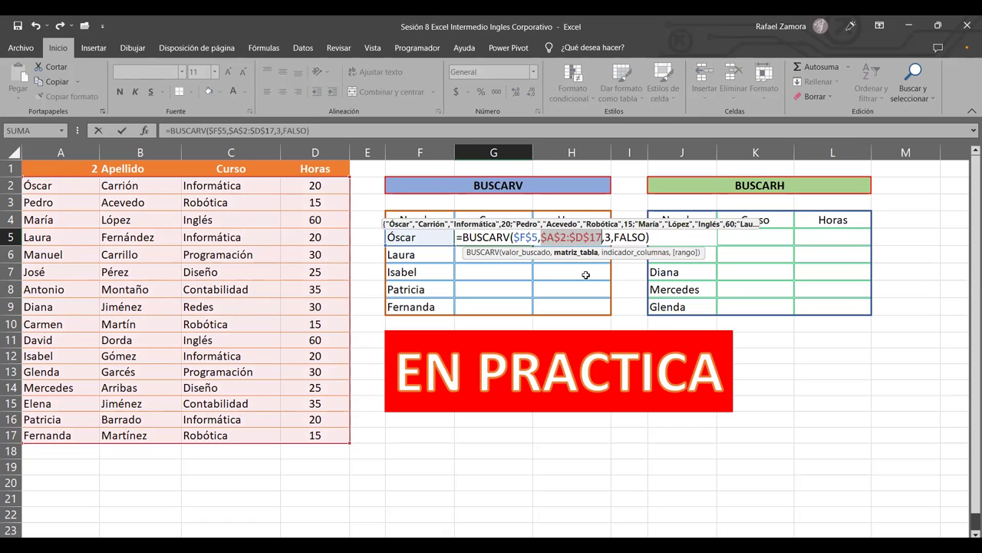
key("ctrl+Return")
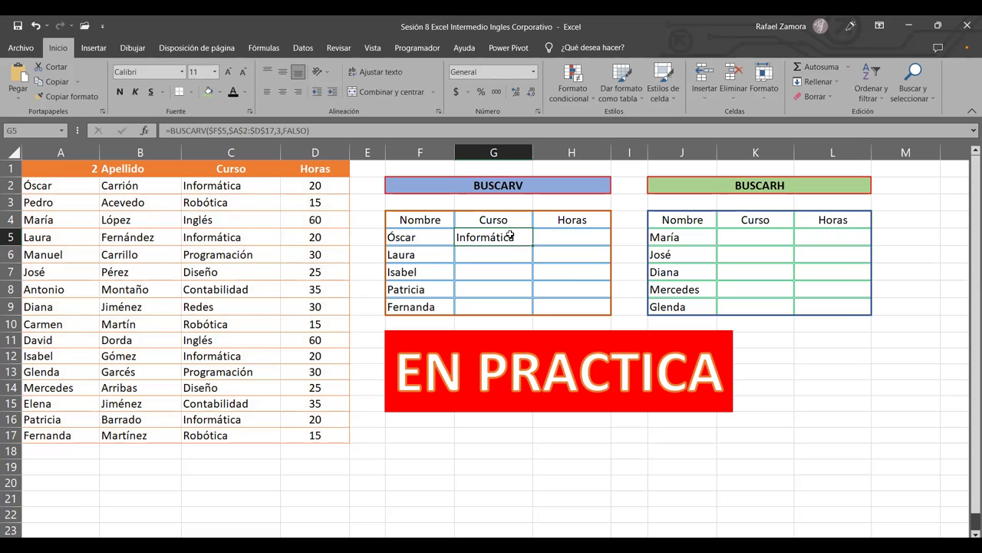
Step: Restore F5 as a relative reference and fill G5's course lookup down to G9
key("F2")
left_click(529, 237)
key("F4")
key("F4")
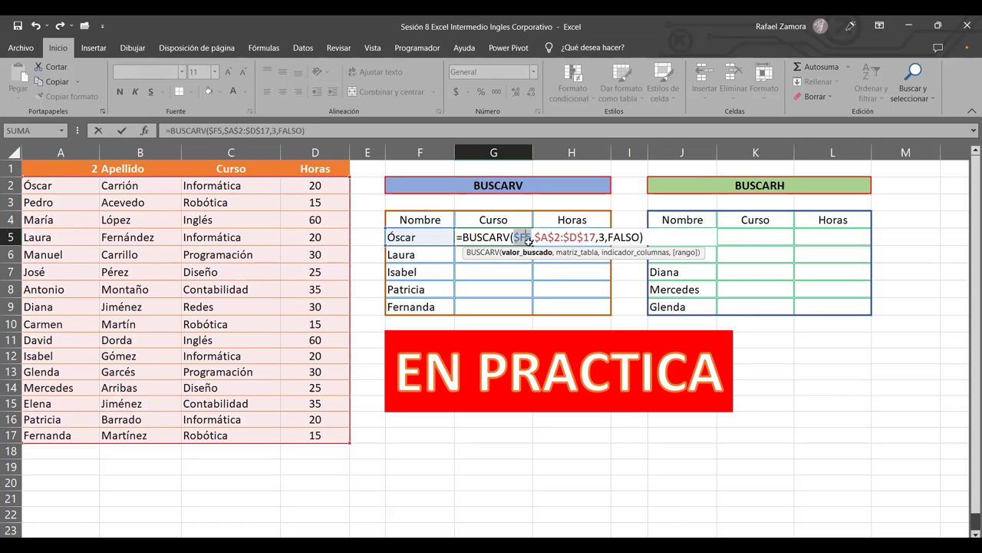
key("F4")
key("ctrl+Return")
left_click_drag(532, 245, 524, 317)
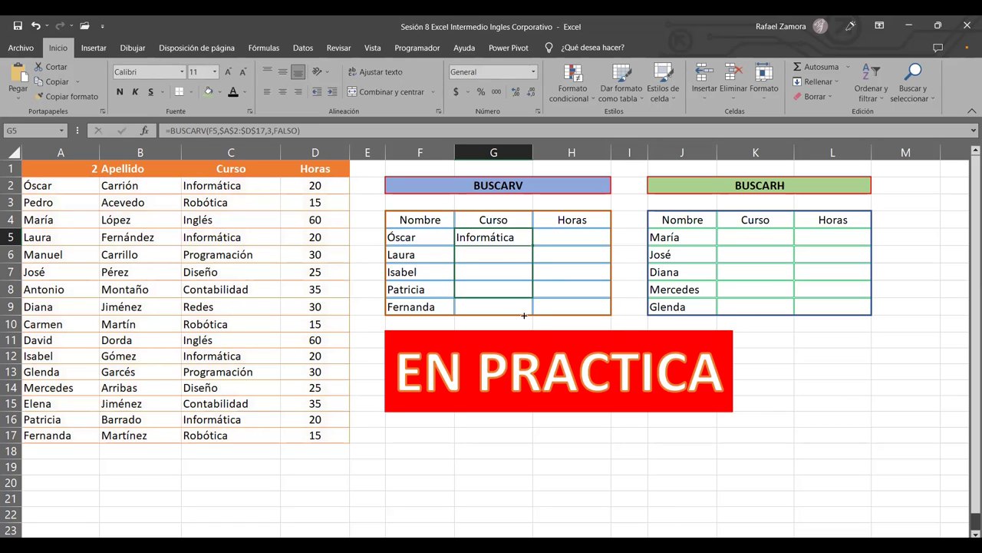
left_click(511, 258)
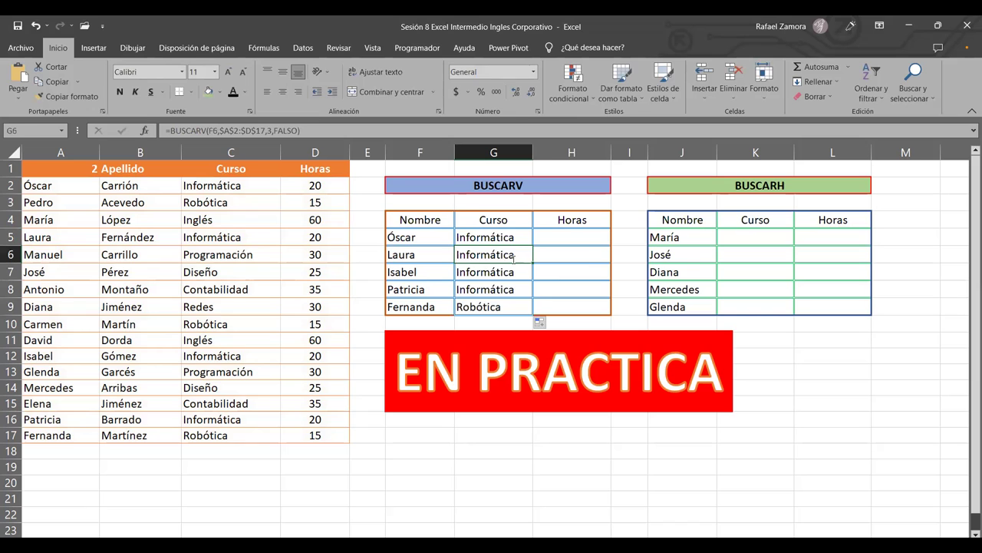
Step: Inspect the copied course lookups in G6 and G9 without changing them
double_click(514, 256)
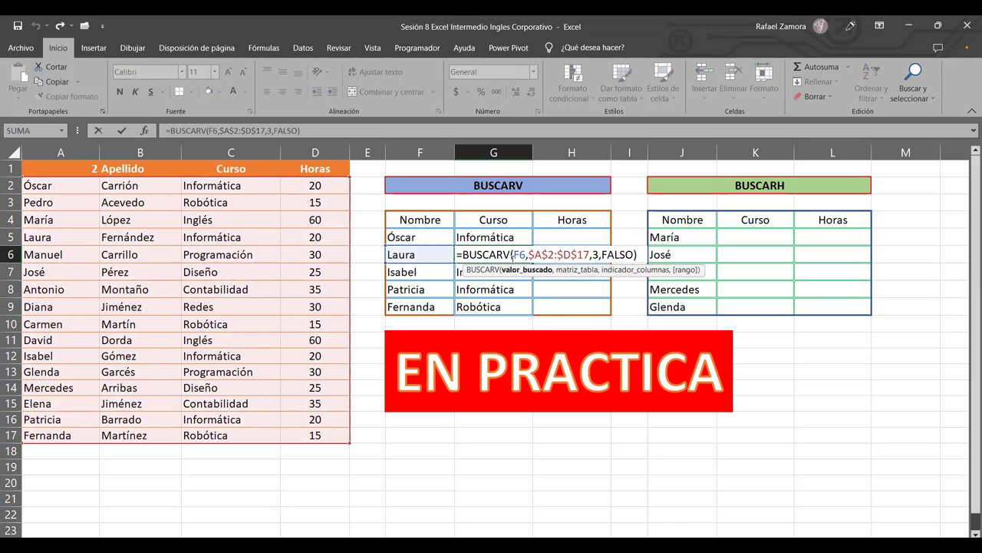
key("Escape")
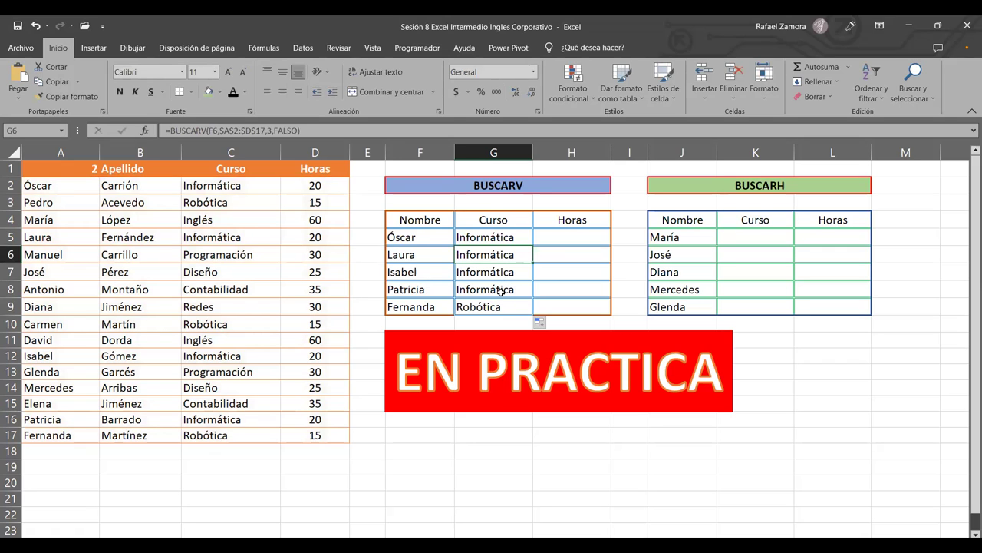
left_click(506, 307)
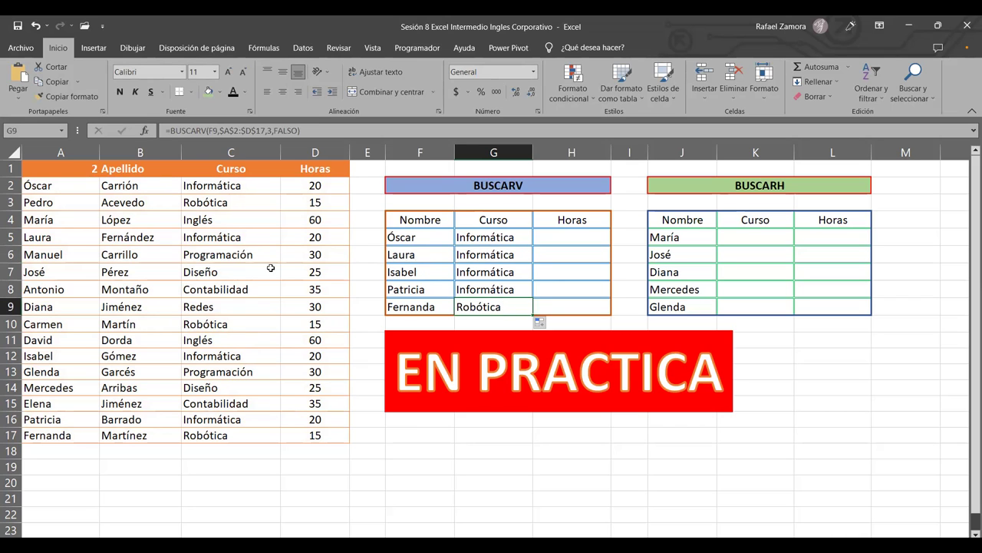
Step: Test the lookup by changing Laura's course in C5 to Diseño
left_click(154, 278)
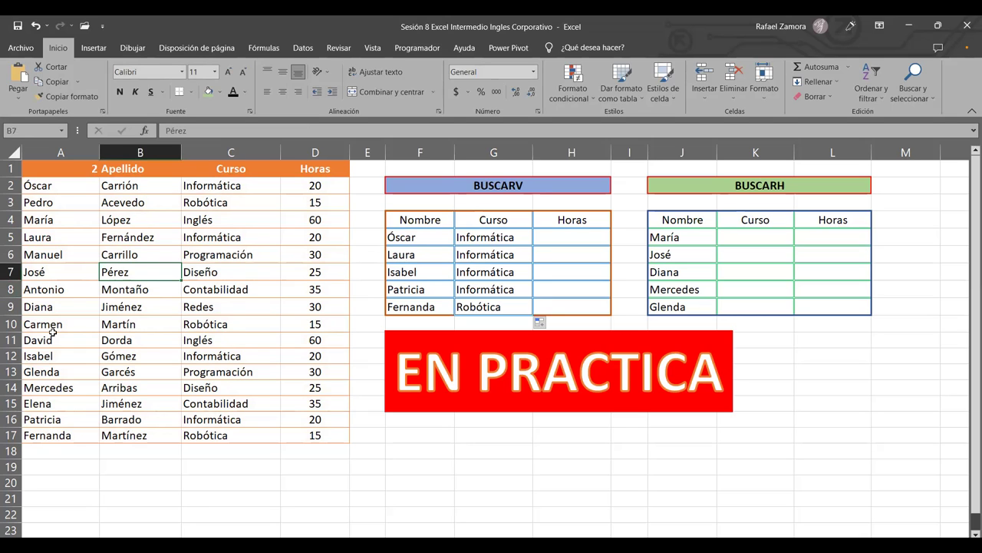
left_click(257, 240)
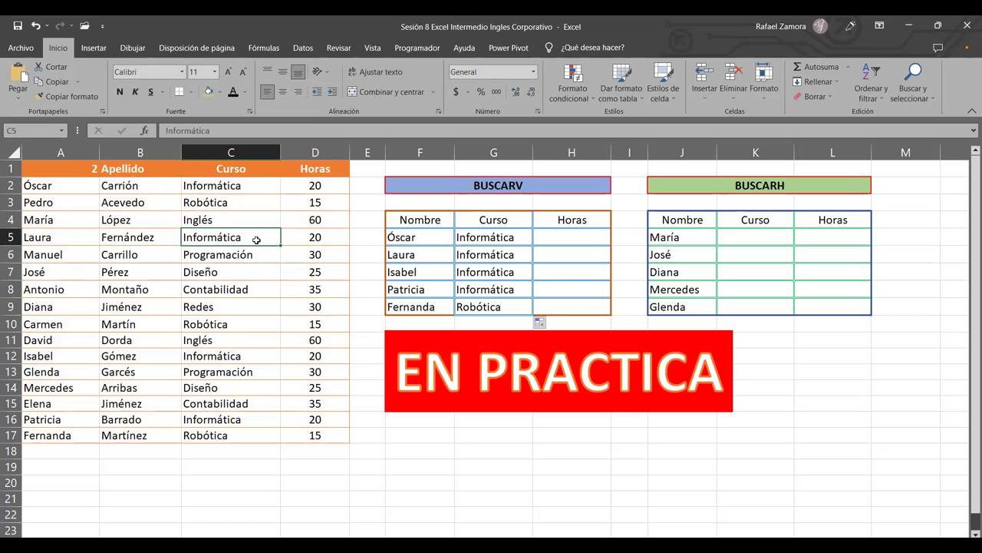
type("Diseño")
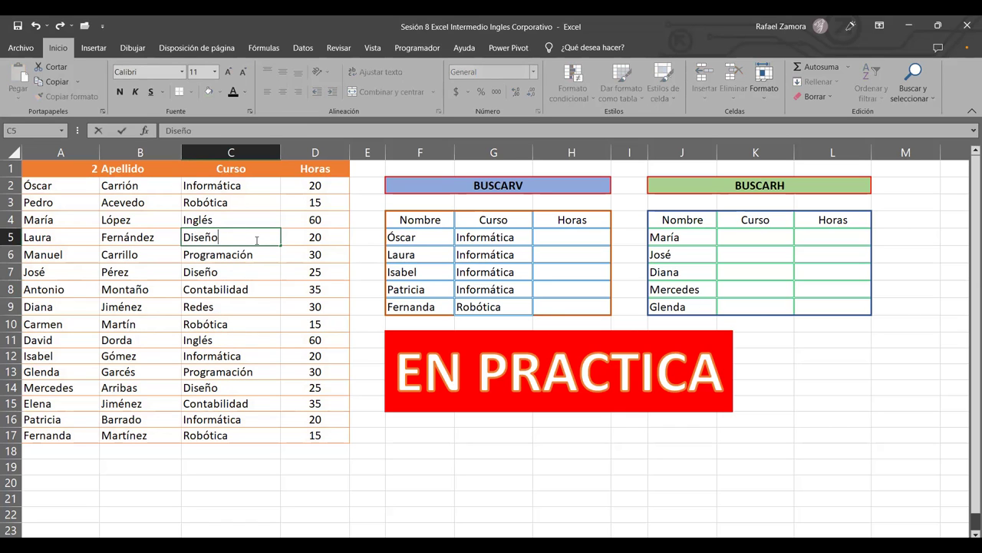
key("Return")
Step: Replace Informática with Programación in C16 and watch G8 update
left_click(522, 290)
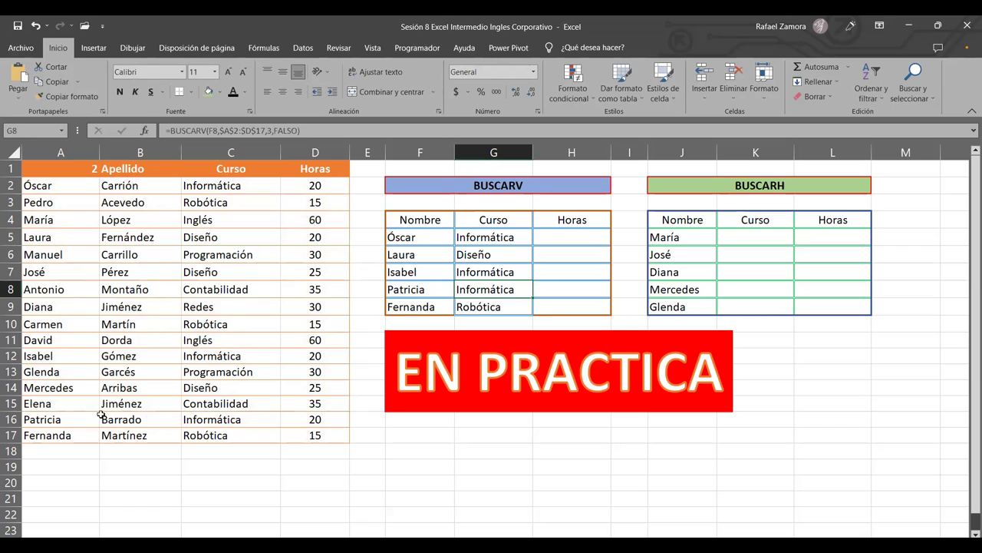
left_click(231, 415)
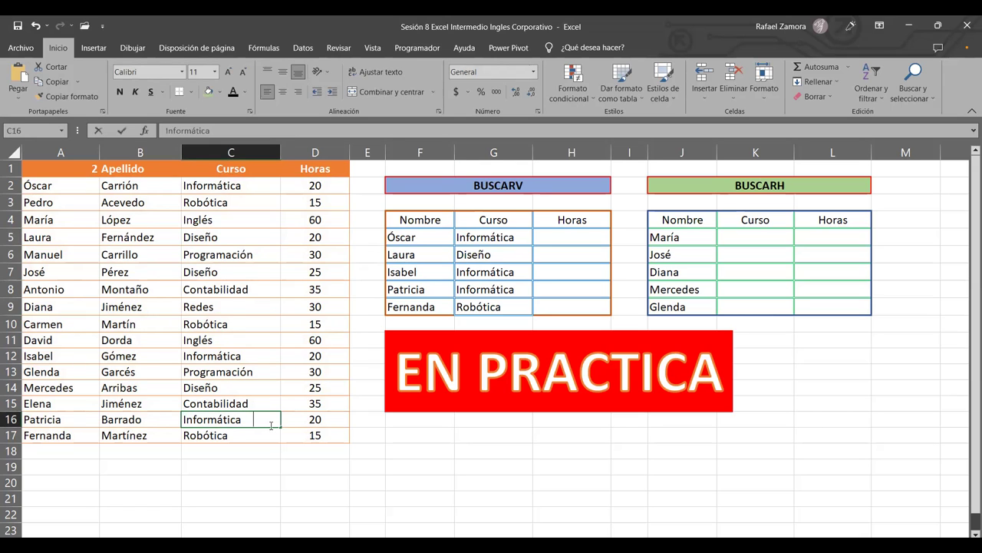
type("Programación")
key("Return")
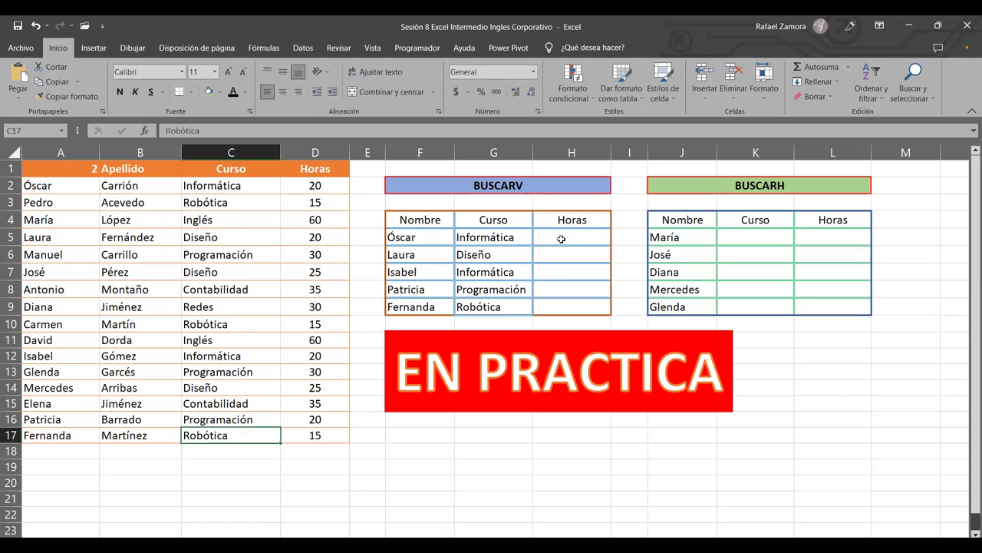
Step: Enter =BUSCARV(F5,$A$2:$D$17,4,0) in H5 to look up the hours
left_click(508, 238)
left_click(565, 237)
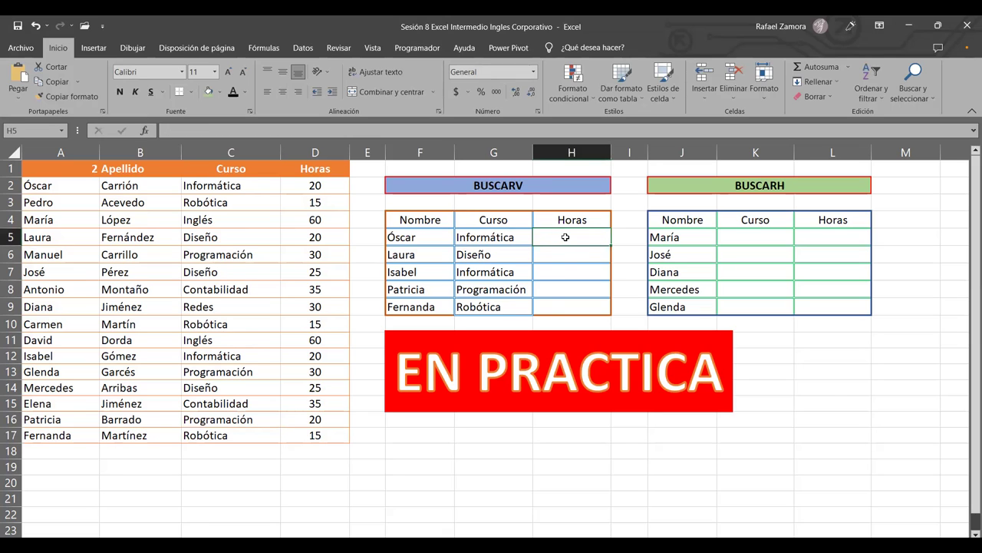
type("=")
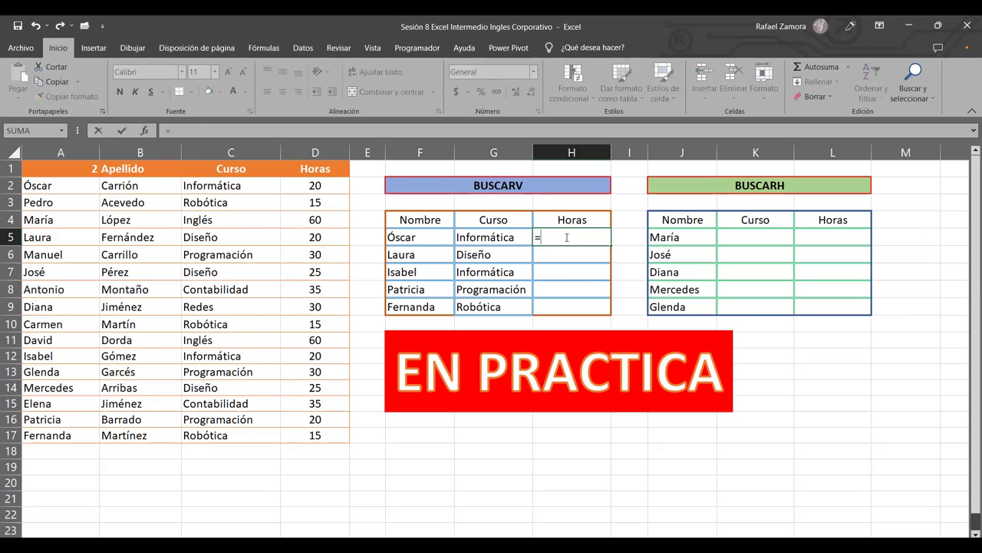
type("buscarv")
key("Tab")
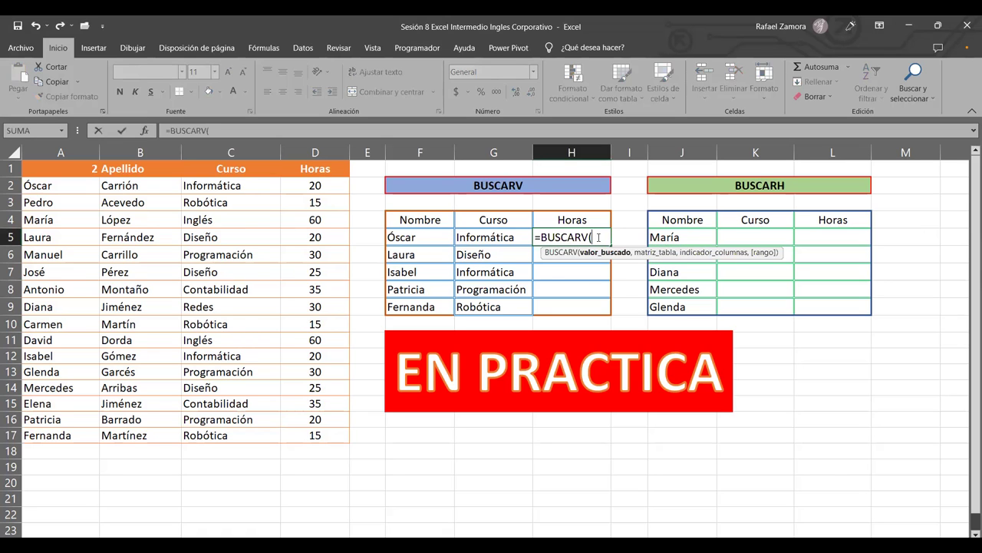
left_click(411, 241)
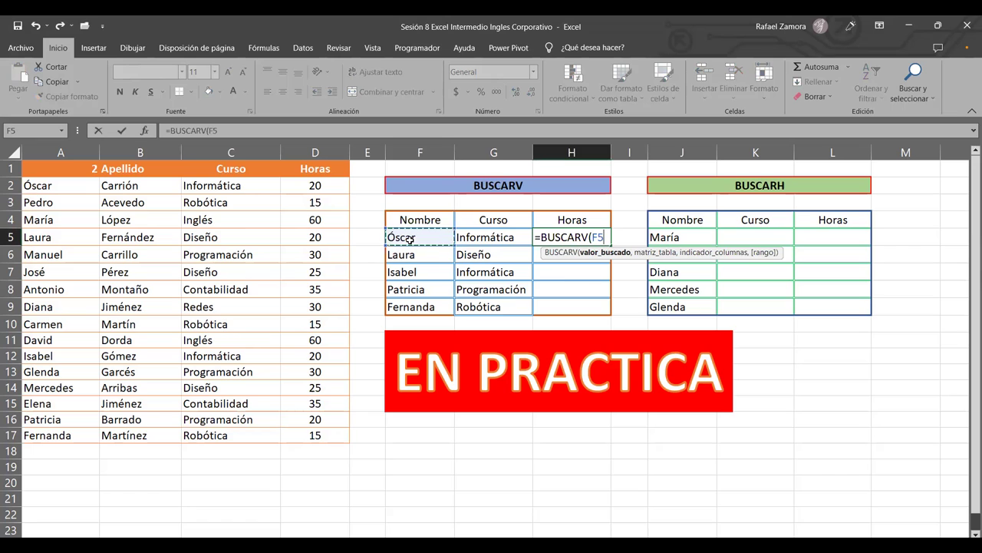
type(",")
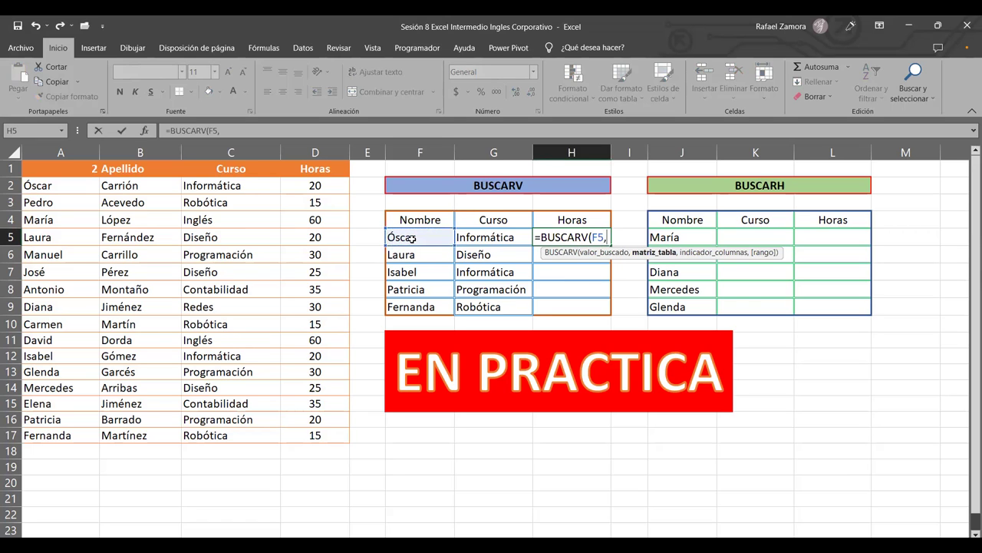
type("A2")
left_click(328, 434, "shift")
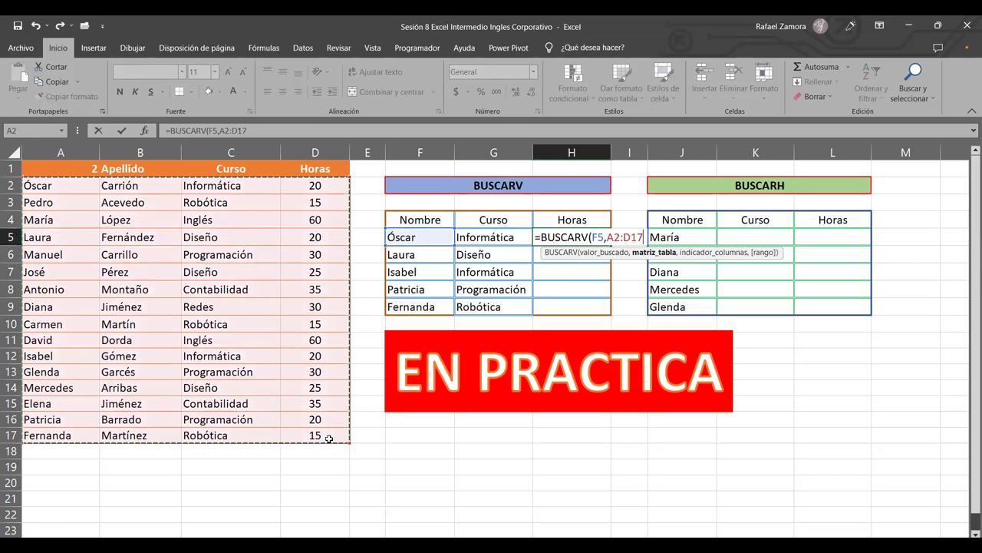
key("F4")
type("$D$17,")
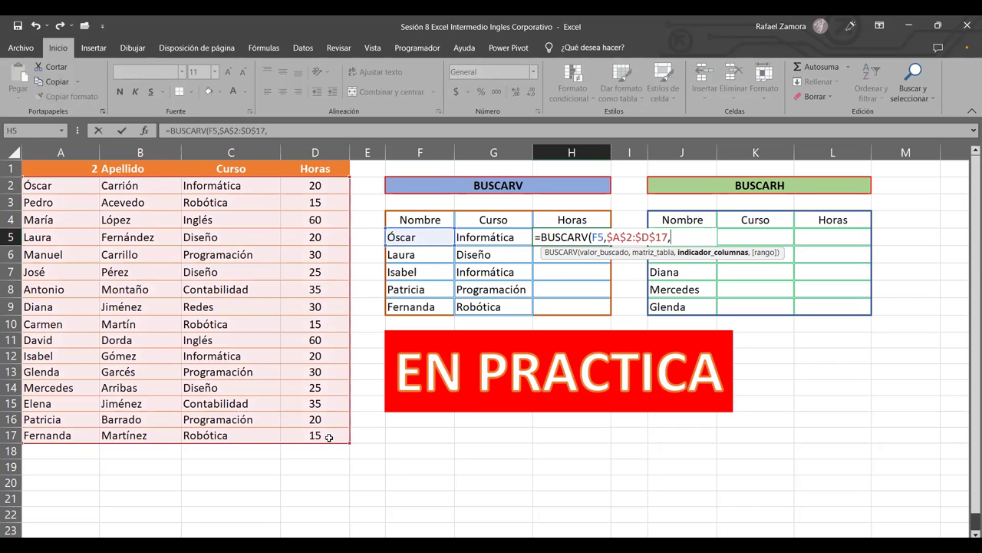
type("4")
type(",0")
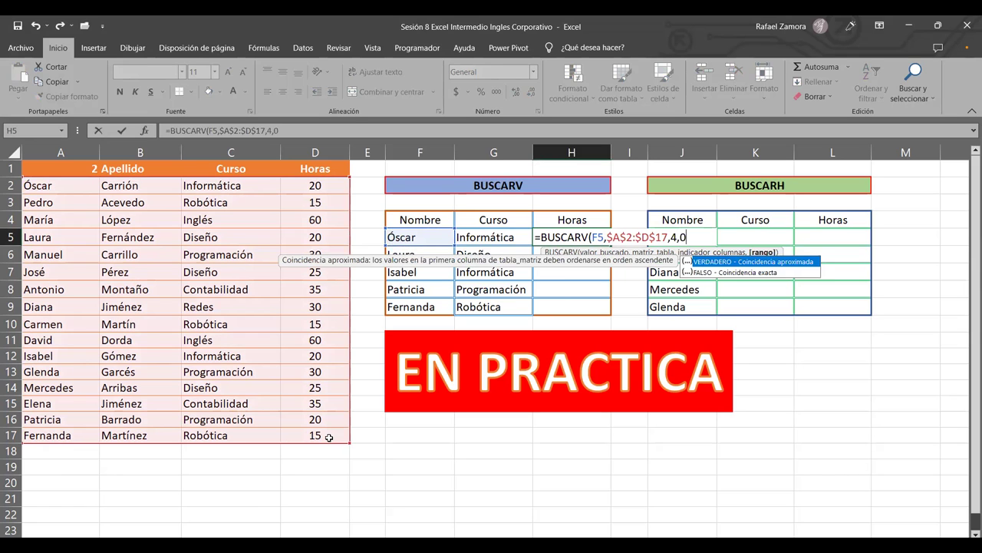
key("Return")
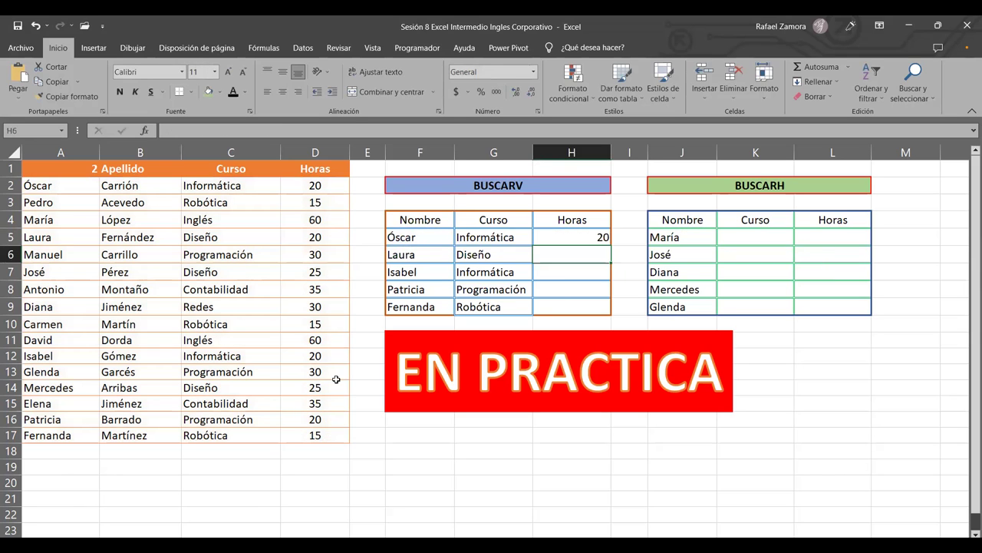
Step: Fill the H5 hours lookup down to H9 and check the copied formulas
left_click(584, 233)
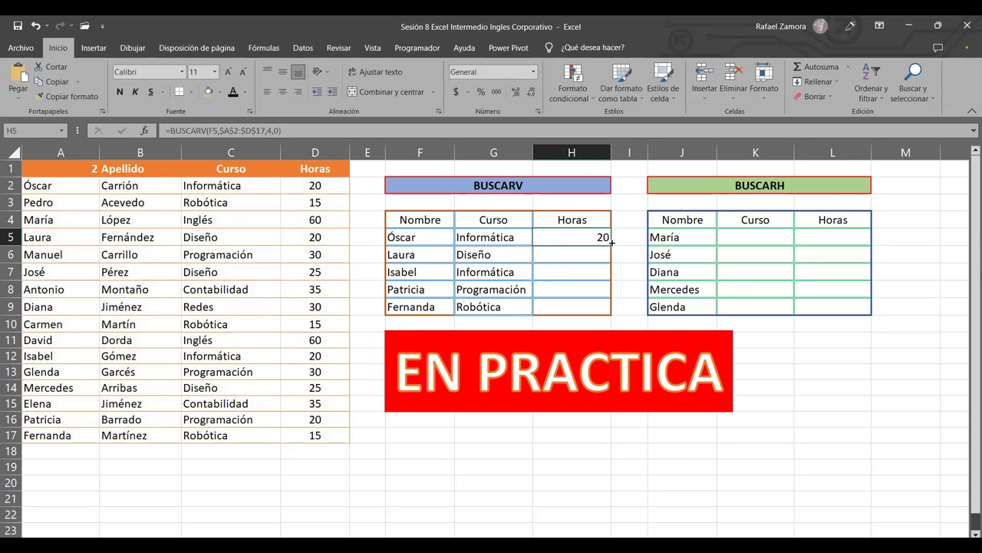
left_click_drag(612, 242, 606, 313)
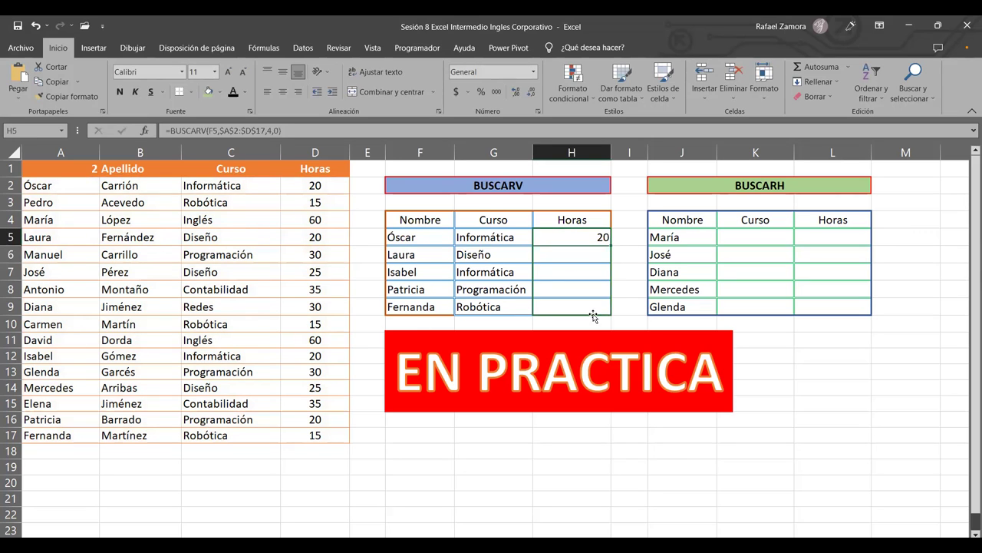
left_click(583, 253)
left_click(596, 275)
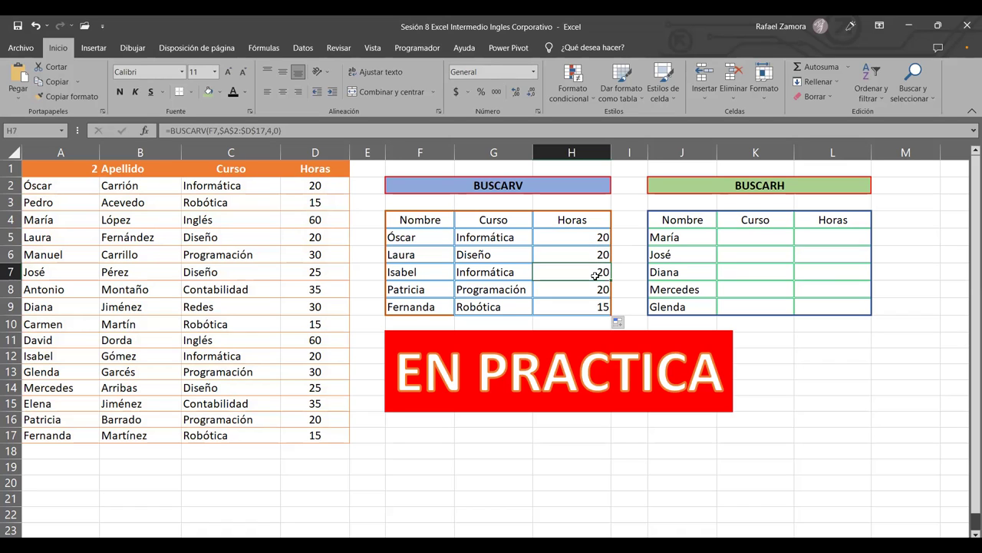
left_click(603, 292)
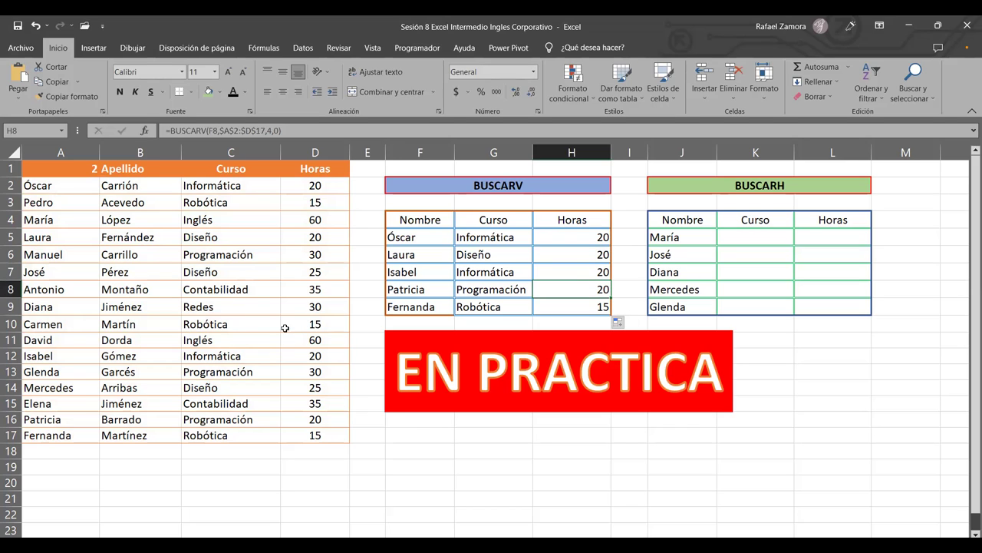
Step: Change the hours to 30 in D12, 25 in D5 and 35 in D2
left_click(323, 357)
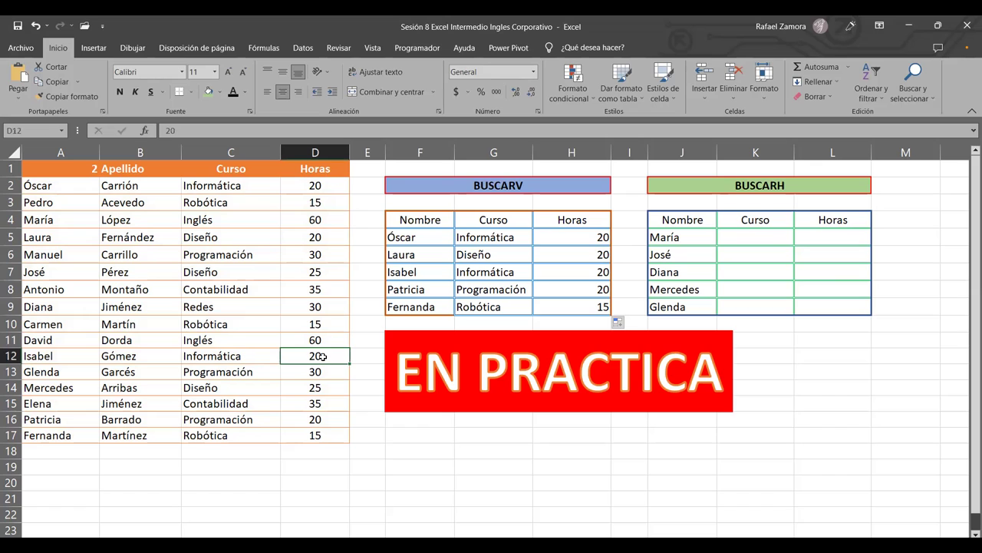
type("30")
key("Return")
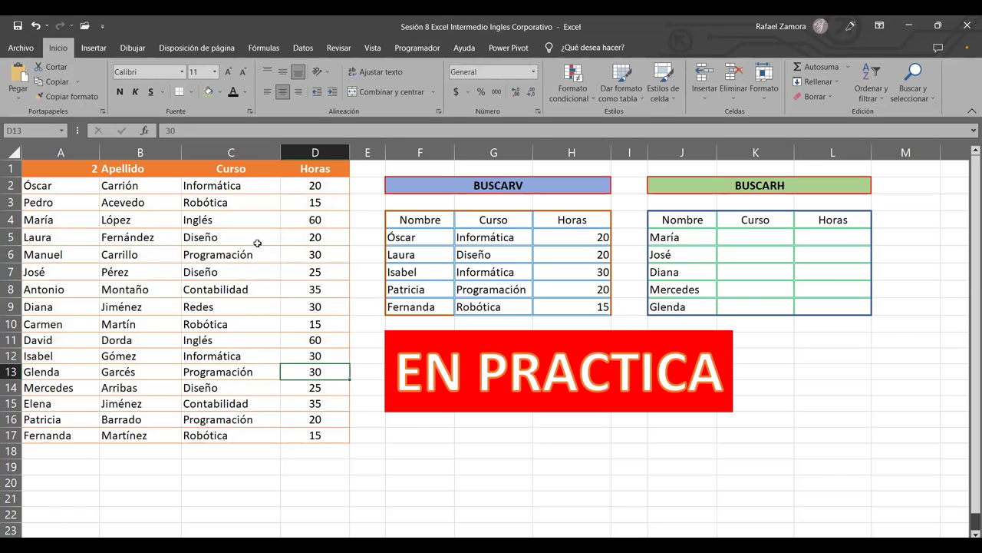
left_click(324, 234)
type("25")
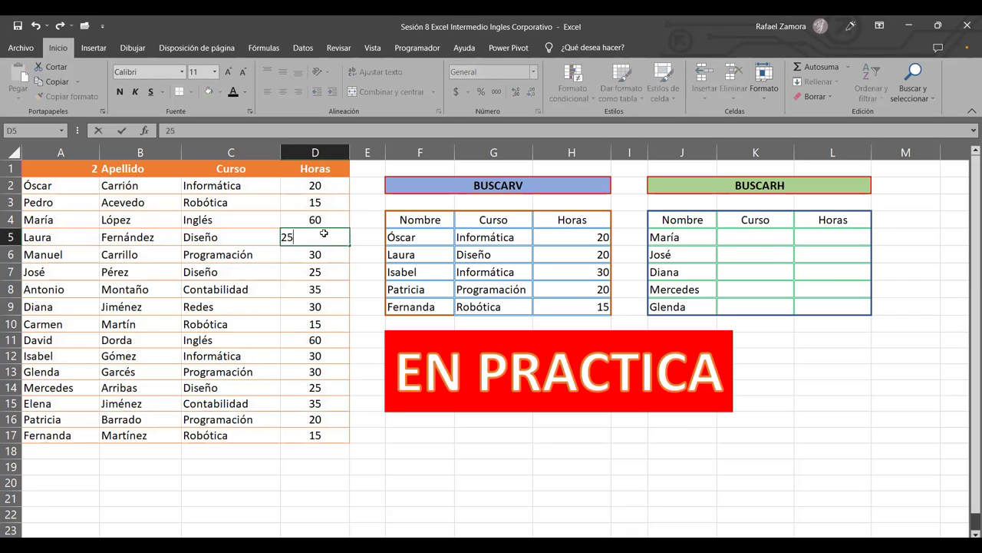
key("Return")
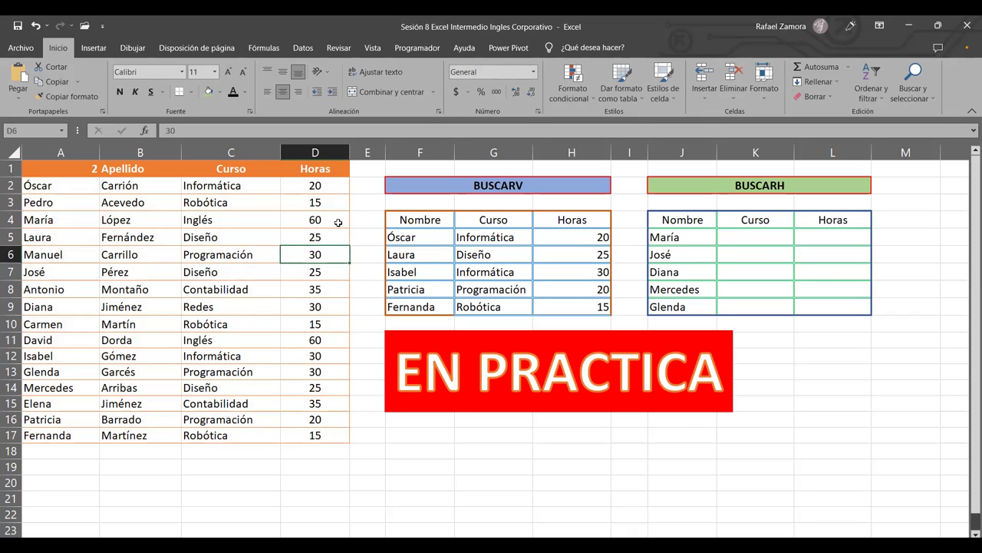
left_click(316, 184)
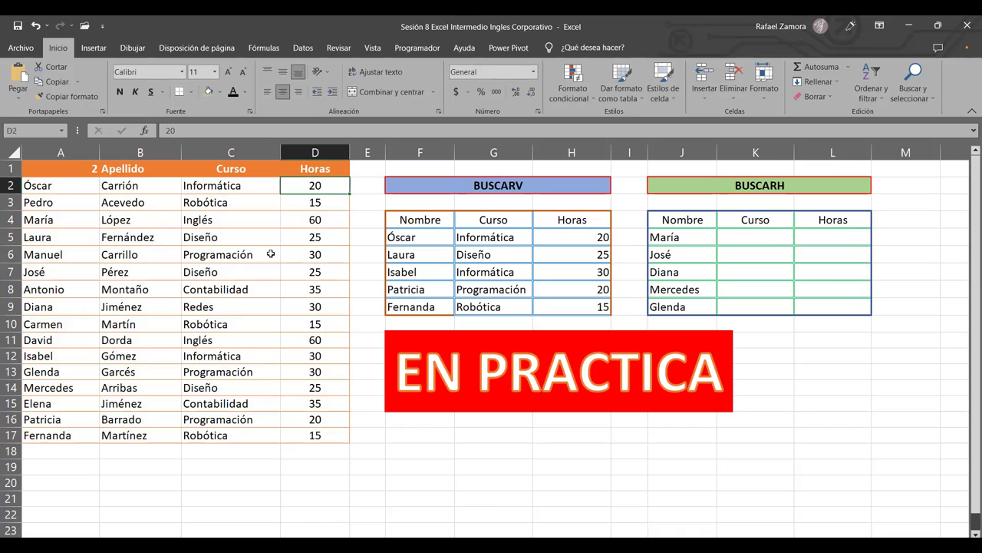
type("35")
key("Return")
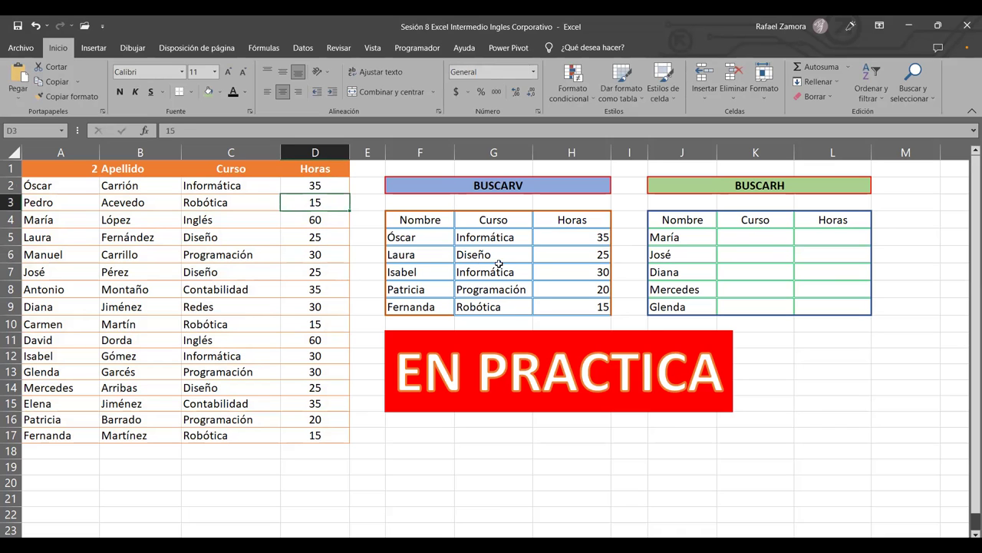
Step: Adjust the bottom border of the BUSCARV table F4:H9 in Format Cells
left_click_drag(418, 222, 569, 307)
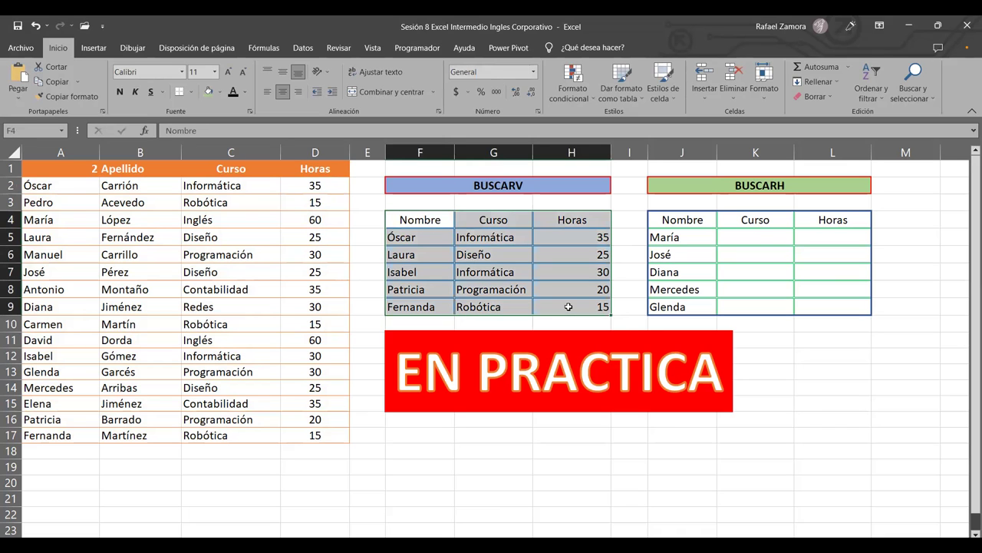
key("ctrl+1")
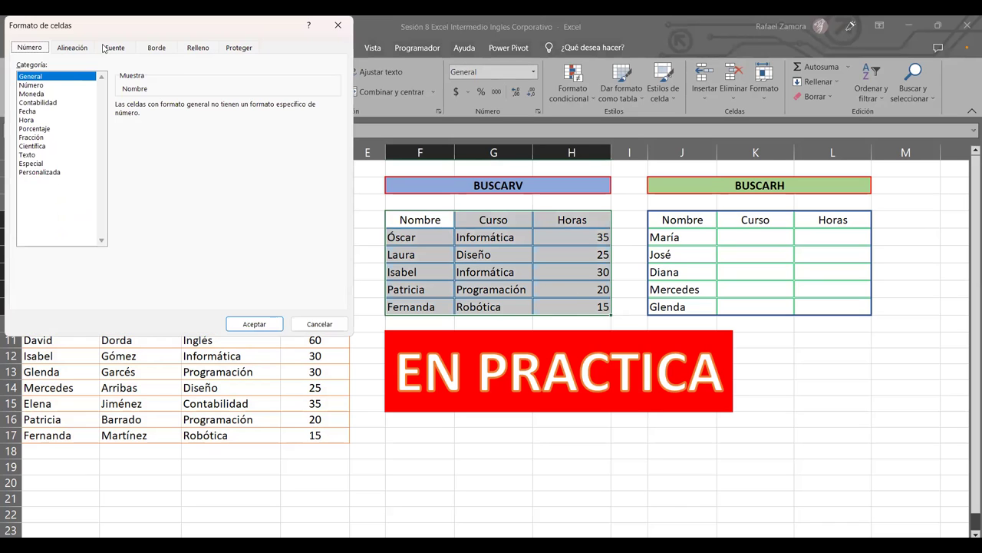
left_click(158, 48)
left_click(229, 189)
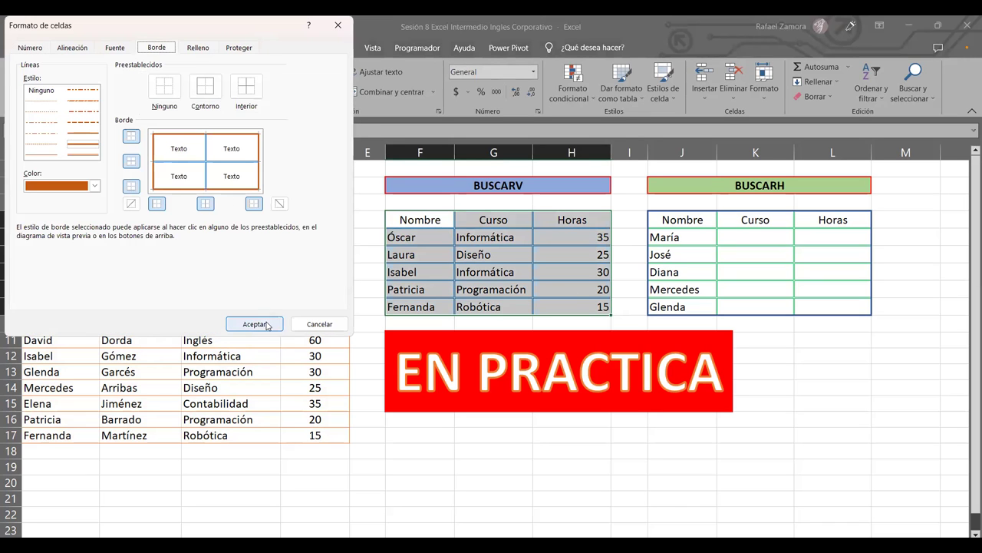
key("Return")
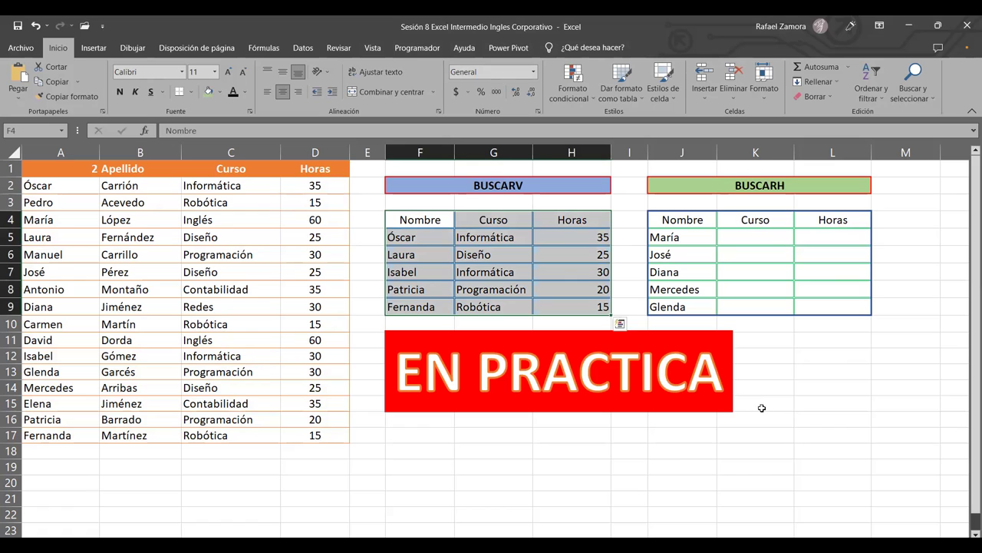
left_click(821, 370)
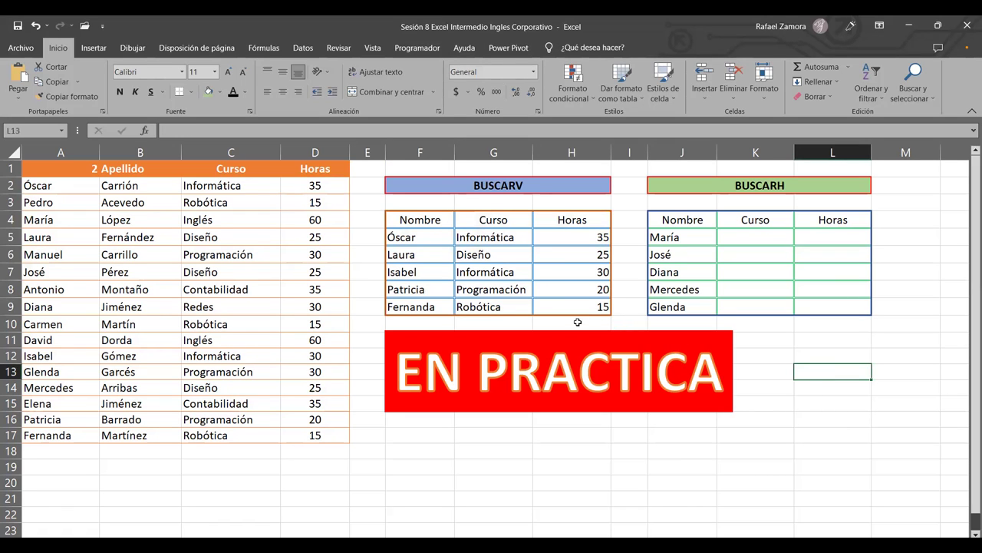
Step: Centre the Horas values H5:H9 and bold header rows F4:H4 and J4:L4
left_click_drag(590, 241, 592, 305)
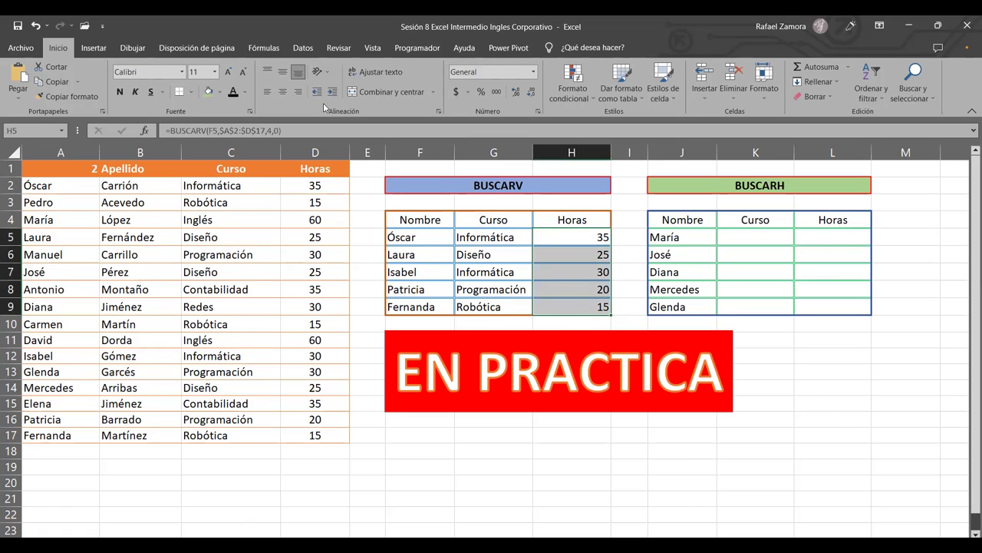
left_click(282, 92)
left_click_drag(589, 221, 441, 220)
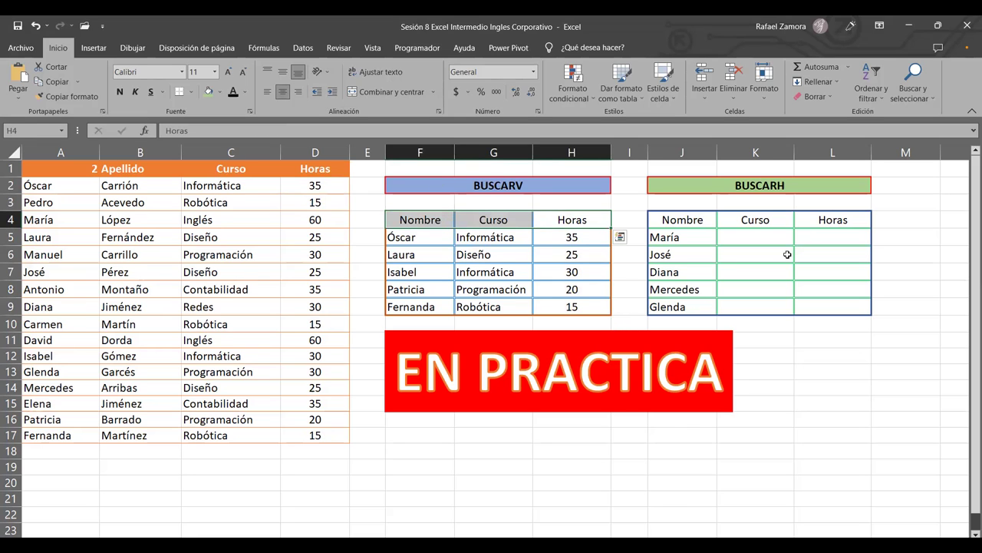
key("ctrl+n")
left_click_drag(842, 221, 674, 220)
key("ctrl+n")
left_click(755, 292)
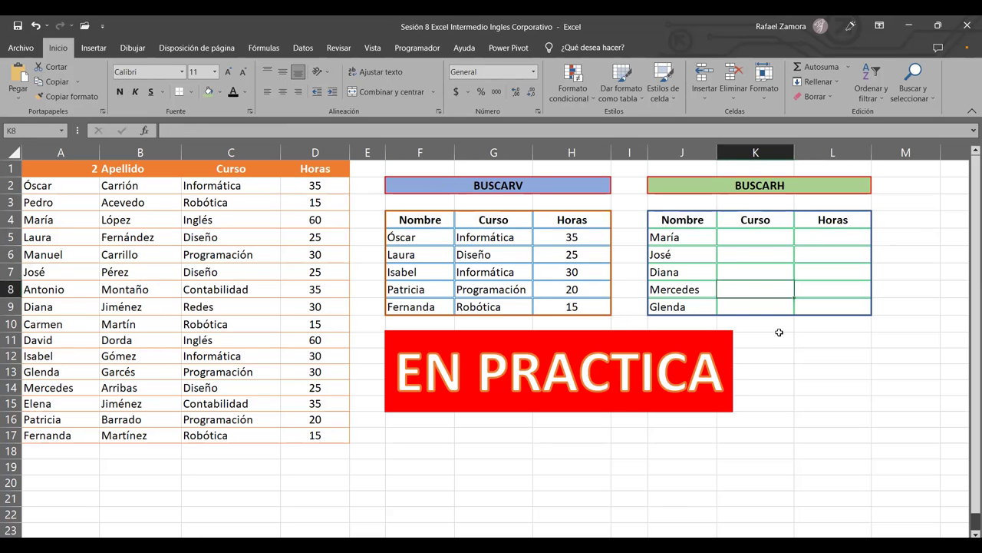
left_click(821, 372)
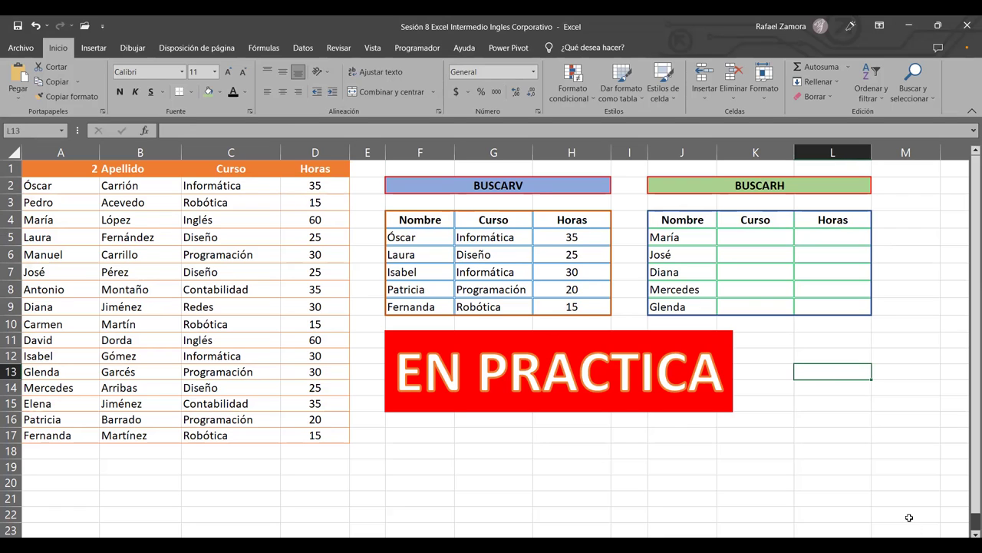
left_click(758, 237)
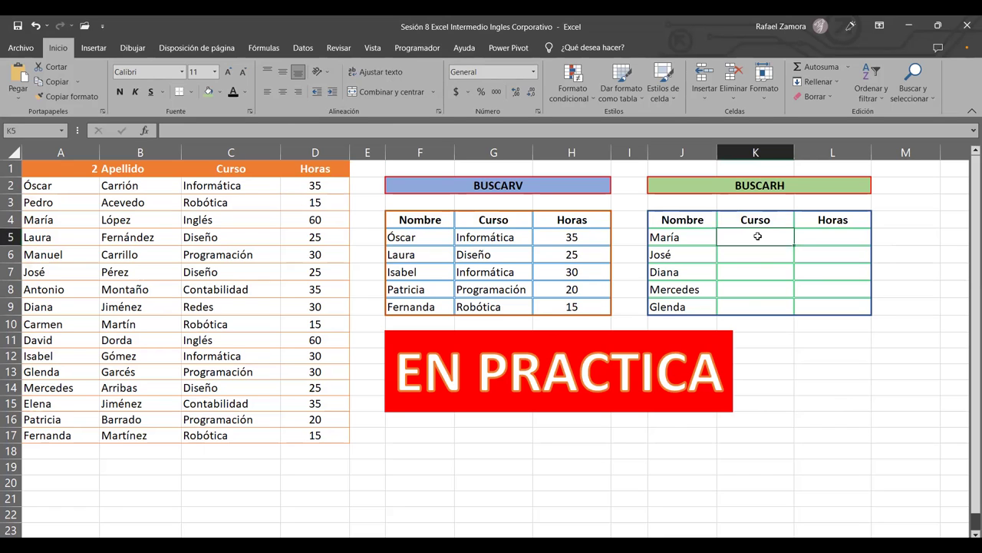
Step: Enter =BUSCARH(K4,$C$2:$C$17,4,0) in K5 for María's course, returning #N/D
type("=")
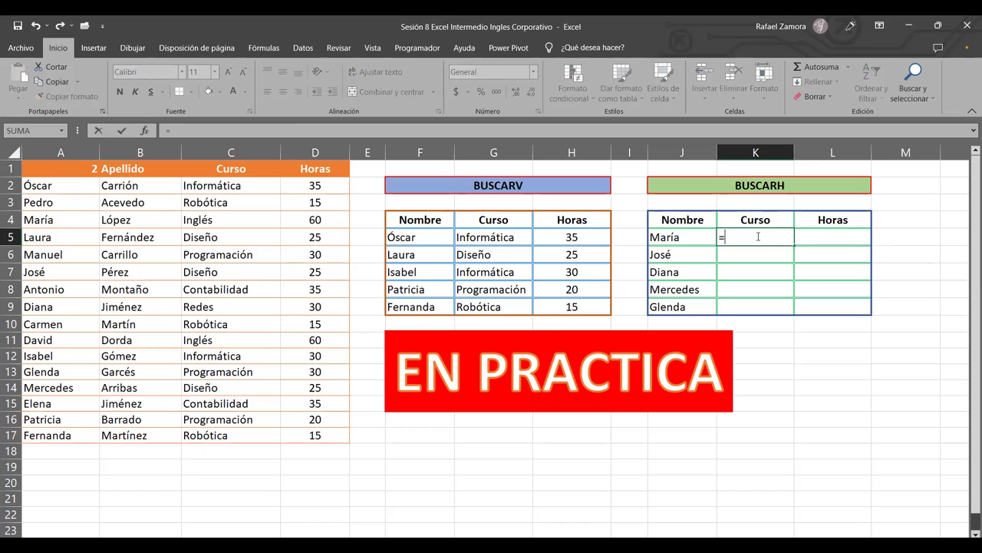
type("BUSCARH(")
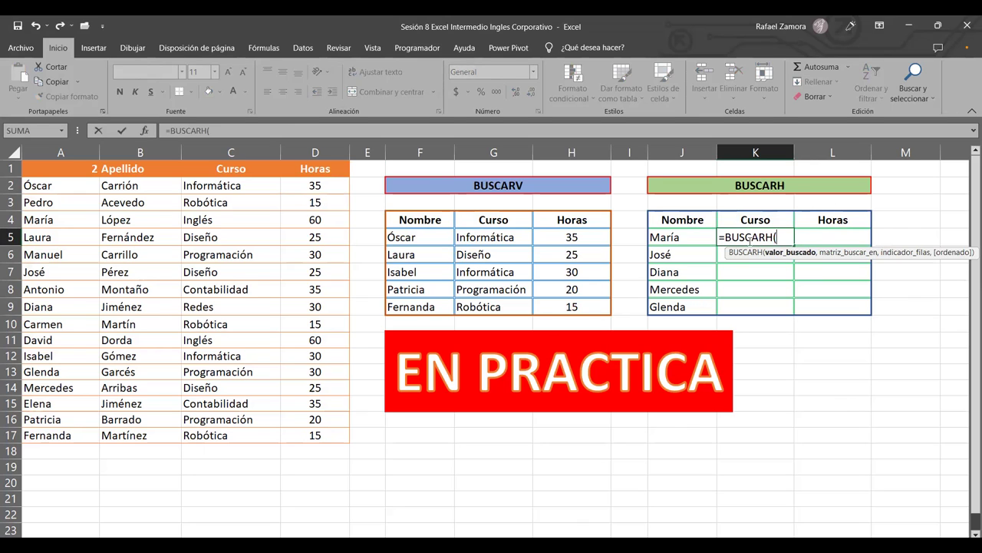
left_click(766, 219)
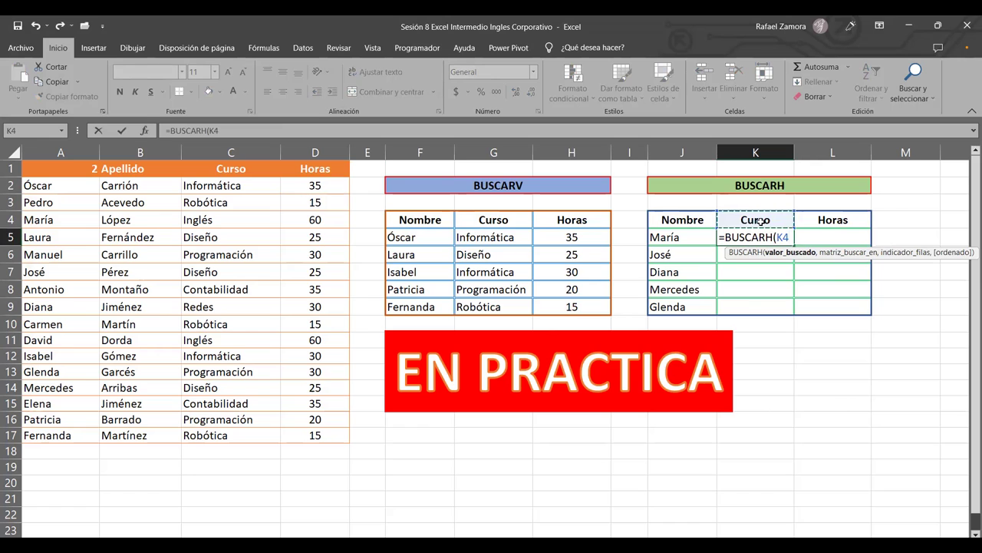
type(",")
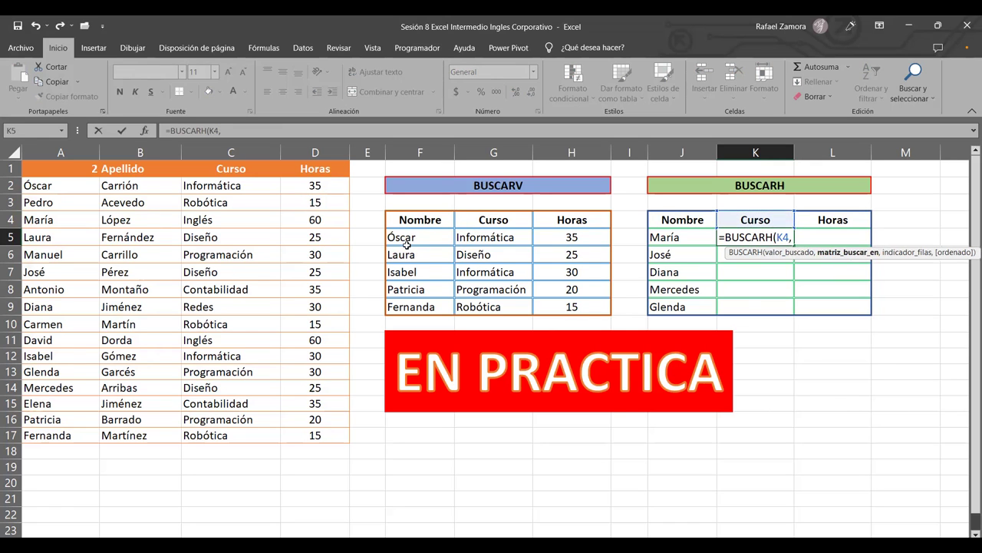
left_click(240, 185)
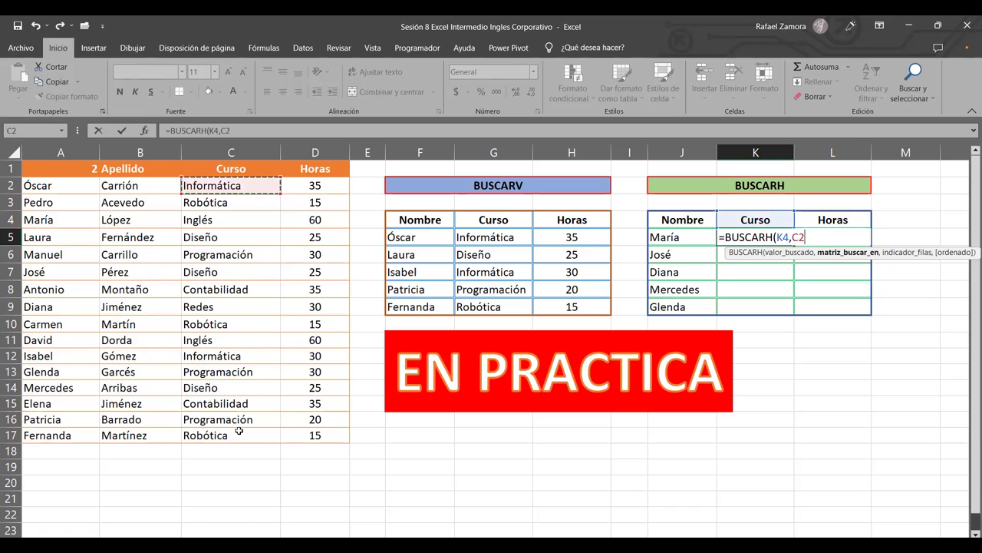
left_click_drag(238, 432, 244, 424)
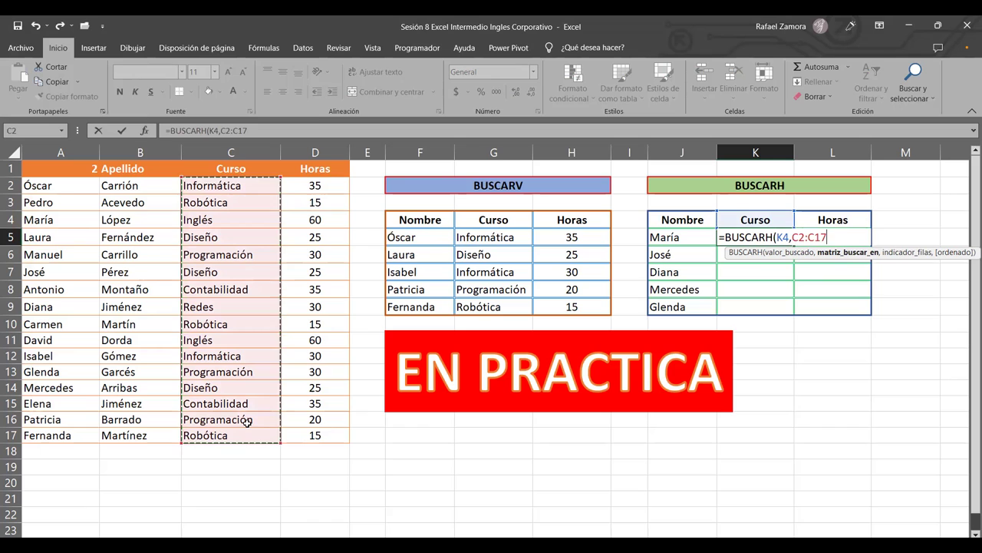
key("F4")
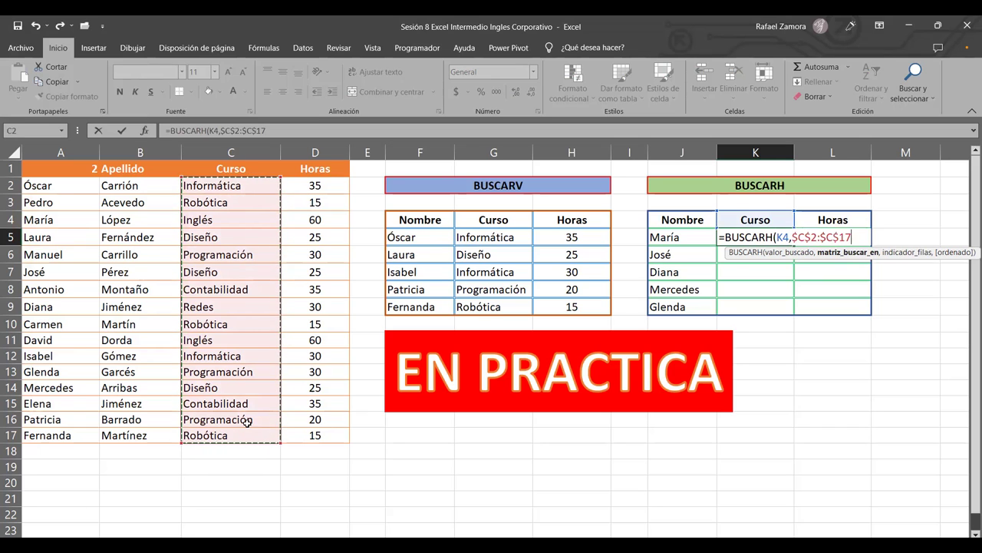
type(",")
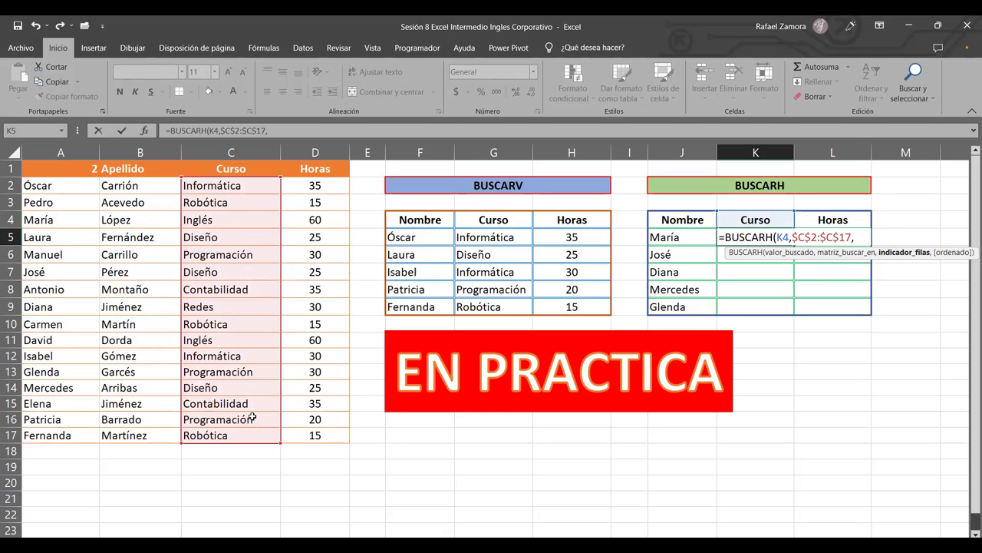
type("4")
type(",0")
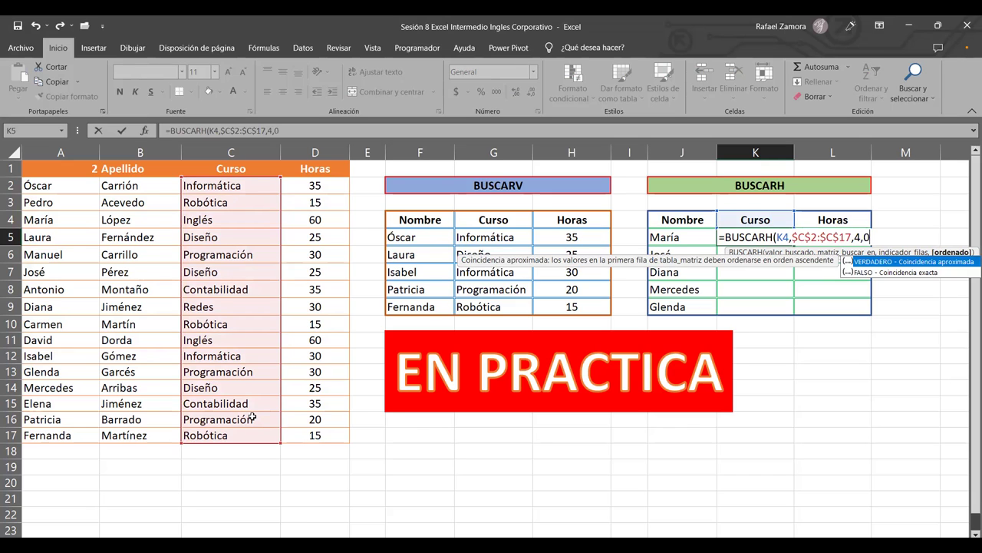
key("ctrl+Return")
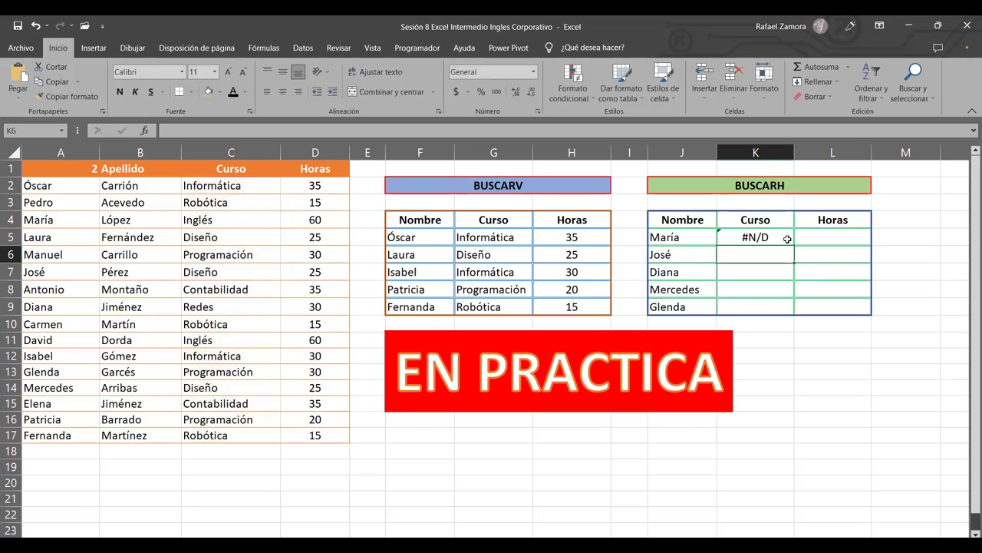
Step: Extend K5's lookup range up to $C$1:$C$17 to include the Curso header
double_click(789, 239)
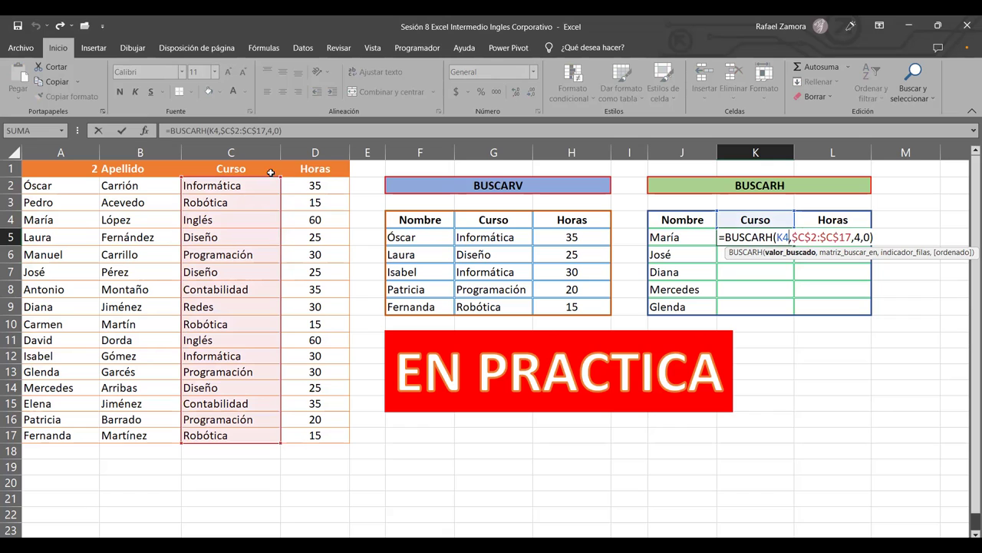
left_click_drag(280, 176, 280, 162)
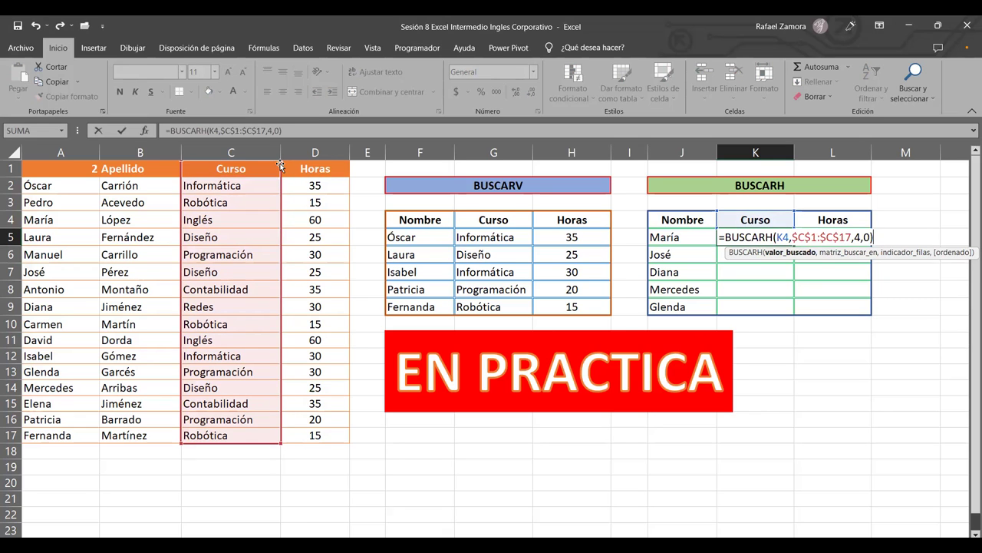
key("Return")
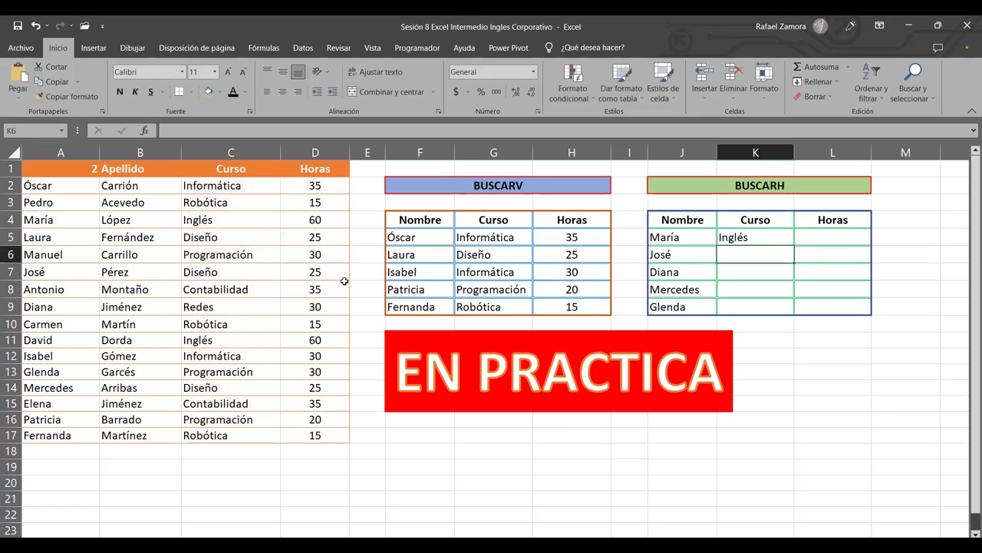
Step: Review K5's formula and confirm Inglés matches María's course in C4
left_click(774, 237)
double_click(773, 237)
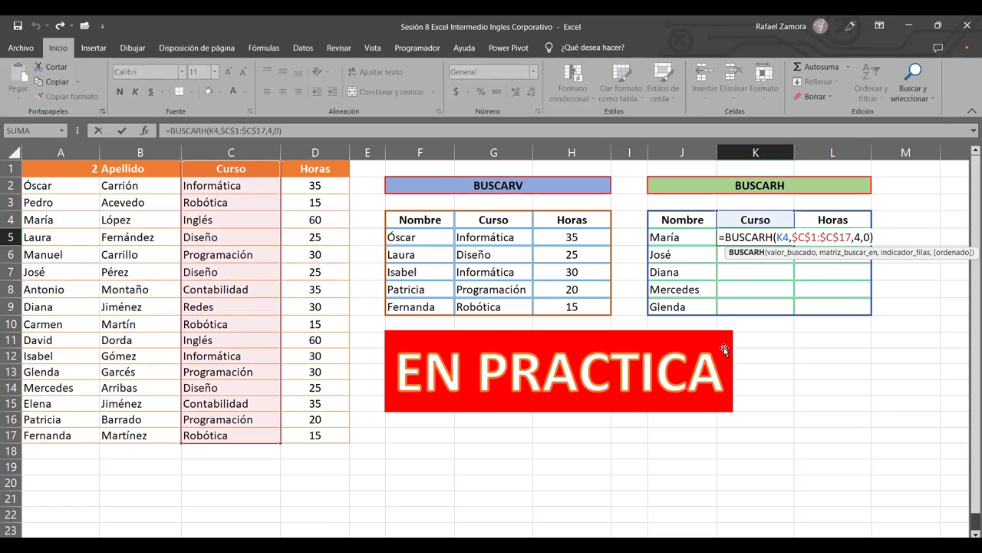
key("Escape")
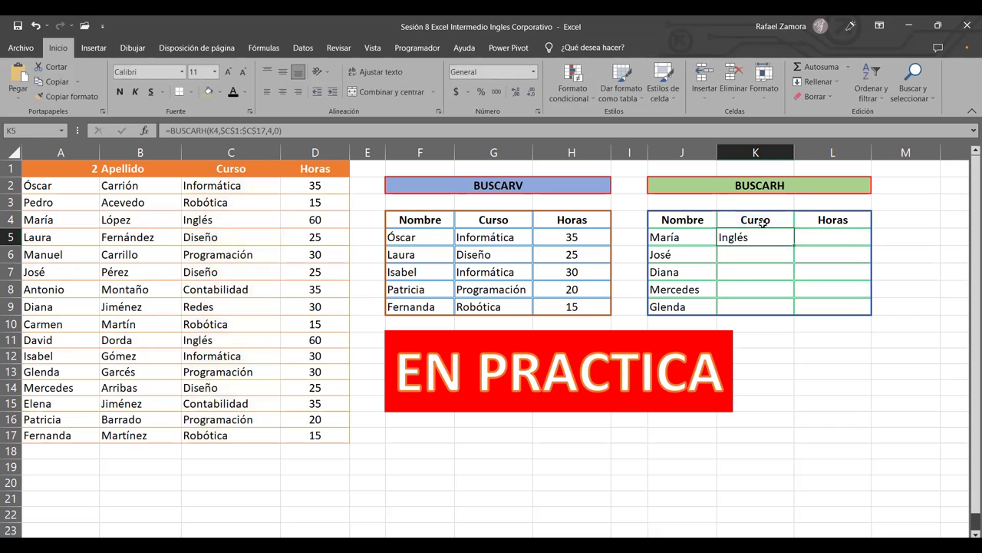
double_click(768, 237)
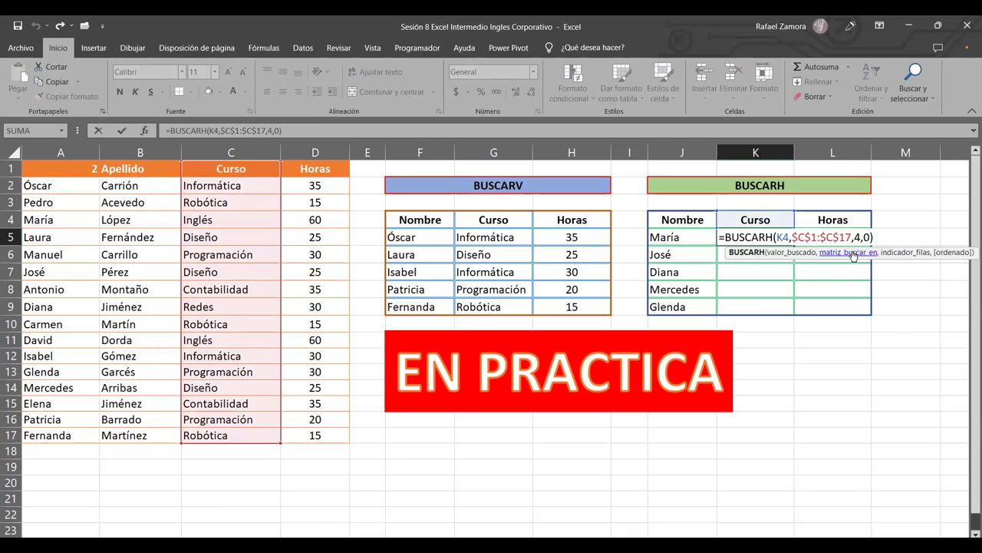
key("Return")
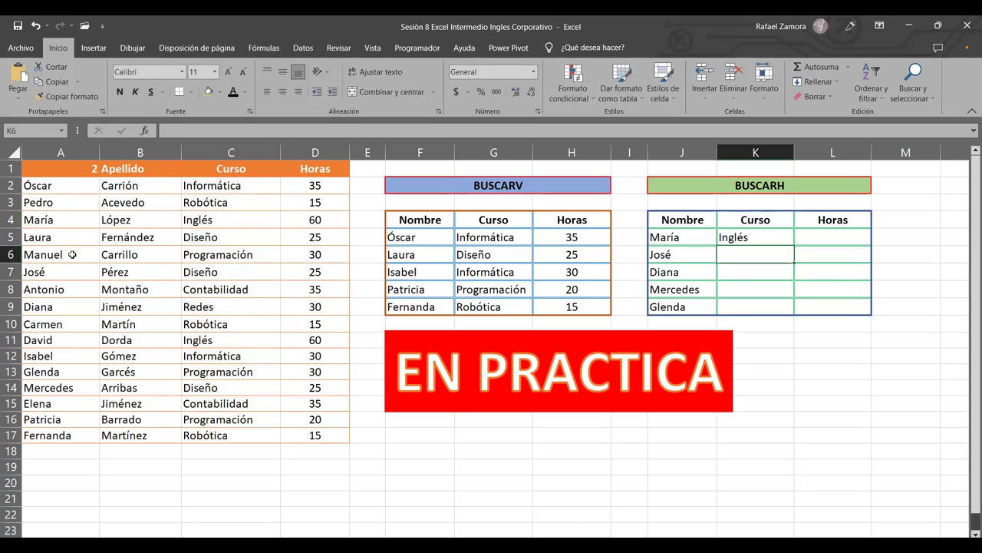
left_click(251, 221)
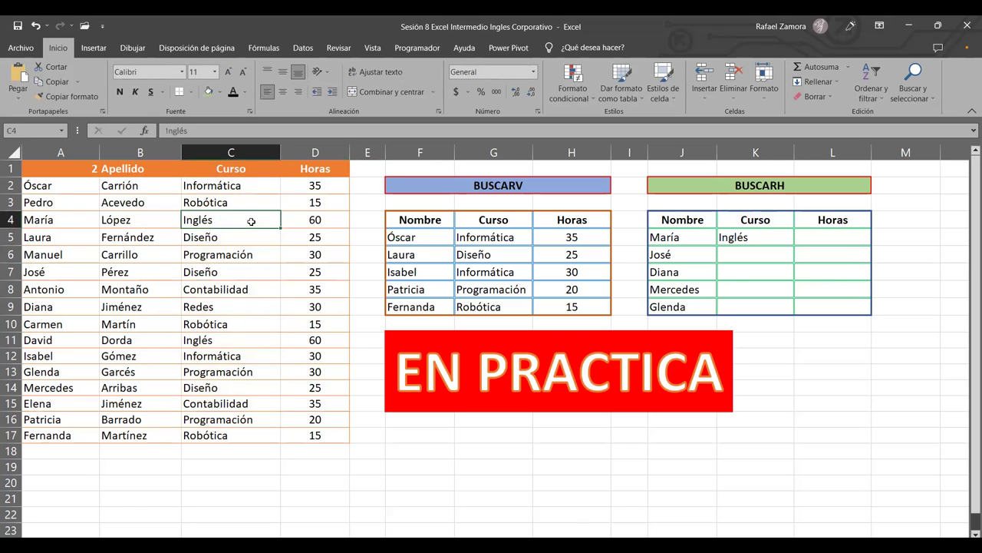
left_click(777, 236)
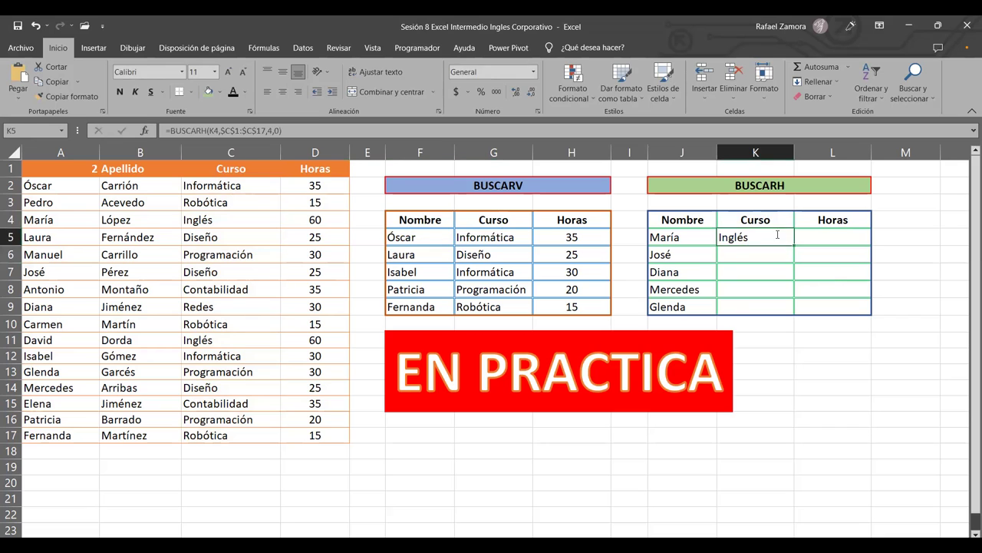
double_click(777, 235)
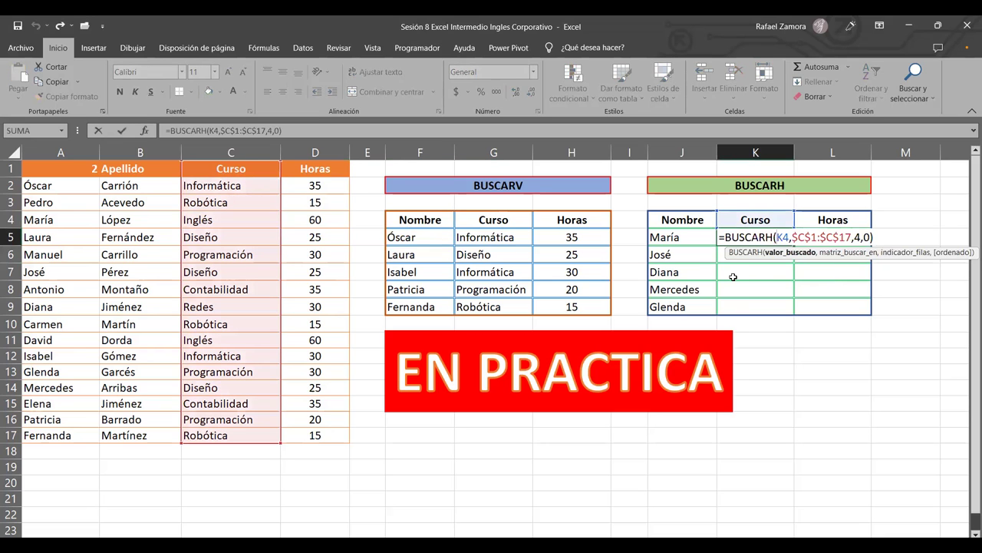
key("Escape")
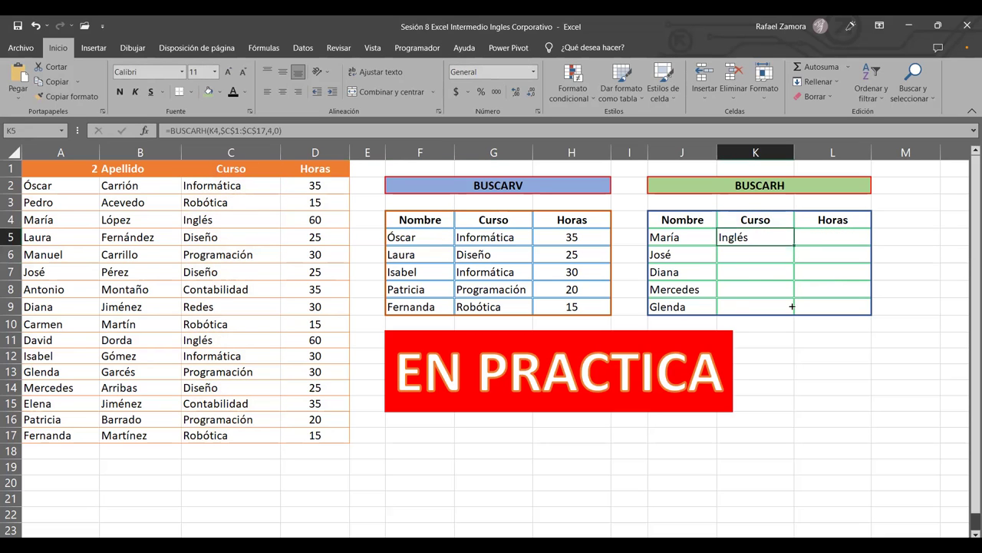
Step: Fill K5 down to K9 and set K6's row index to 7
left_click_drag(791, 306, 794, 314)
double_click(760, 254)
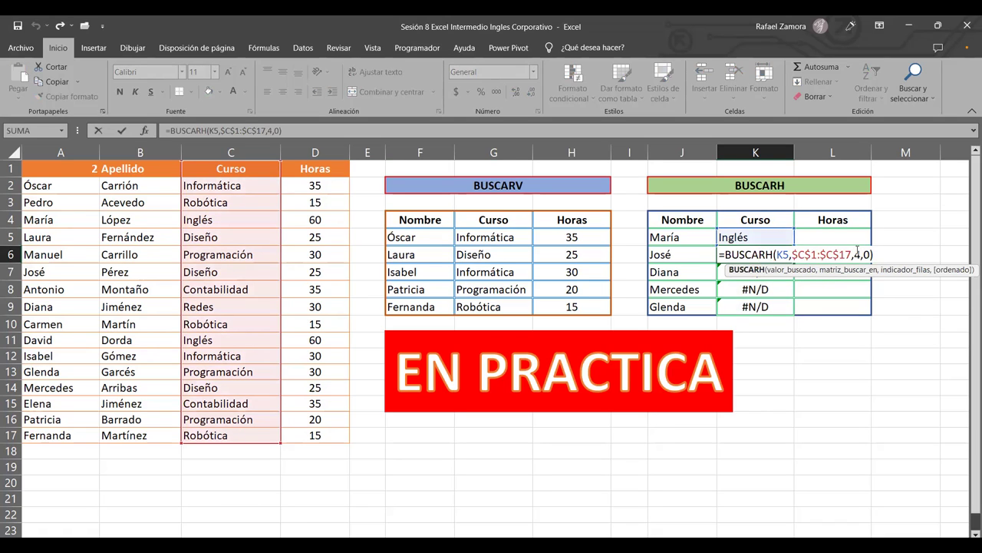
left_click(857, 254)
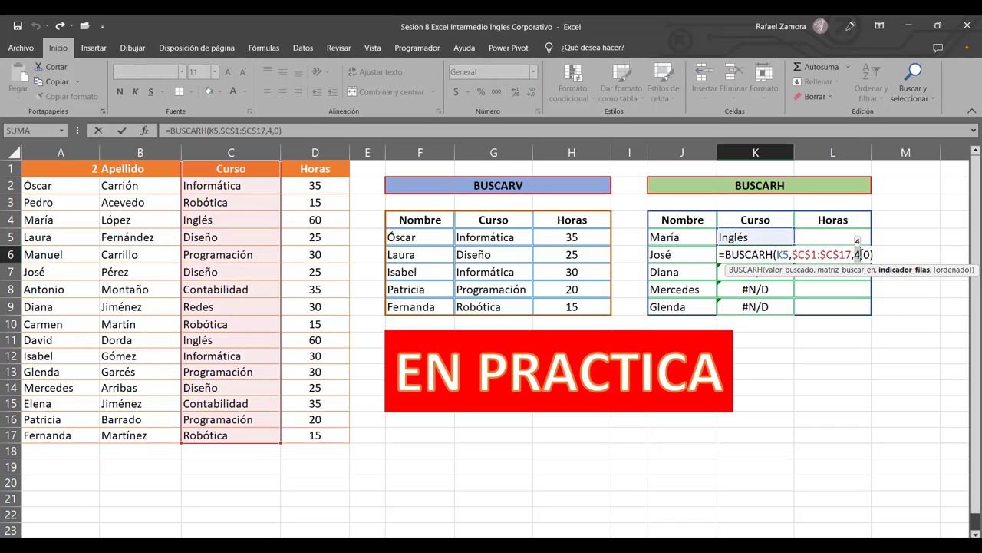
type("77")
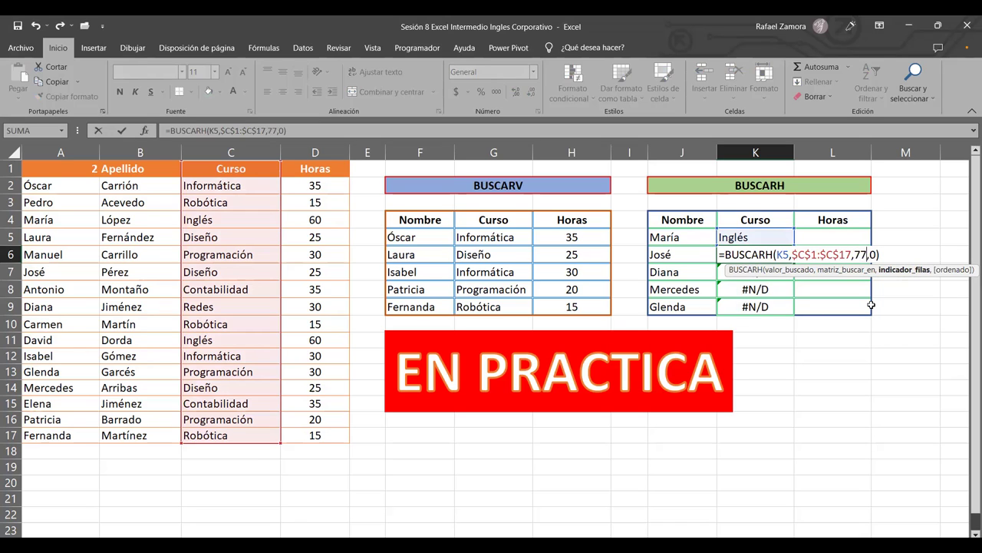
key("ctrl+Return")
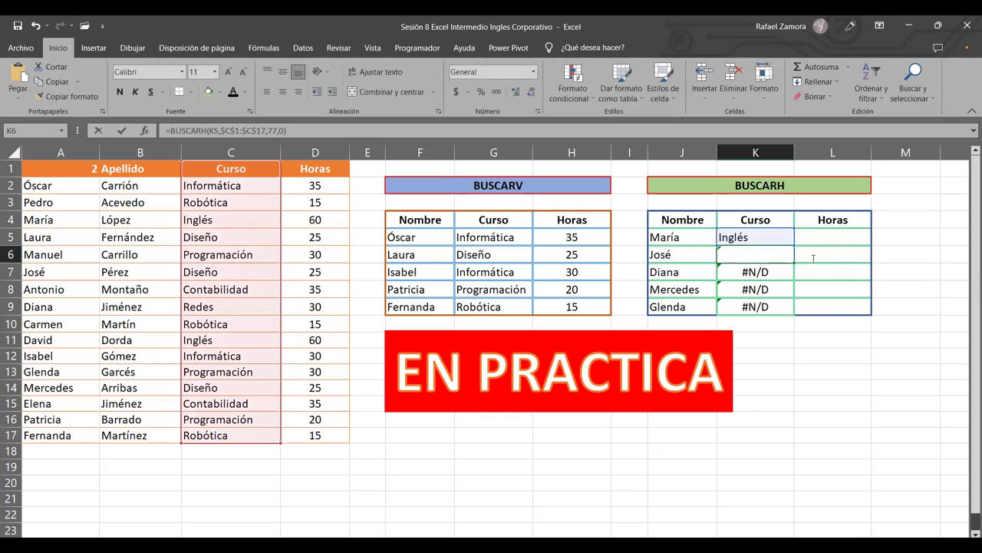
key("F2")
key("BackSpace")
key("ctrl+Return")
Step: Lock K6's lookup value as $K$4 and copy the formula down through K9
double_click(766, 254)
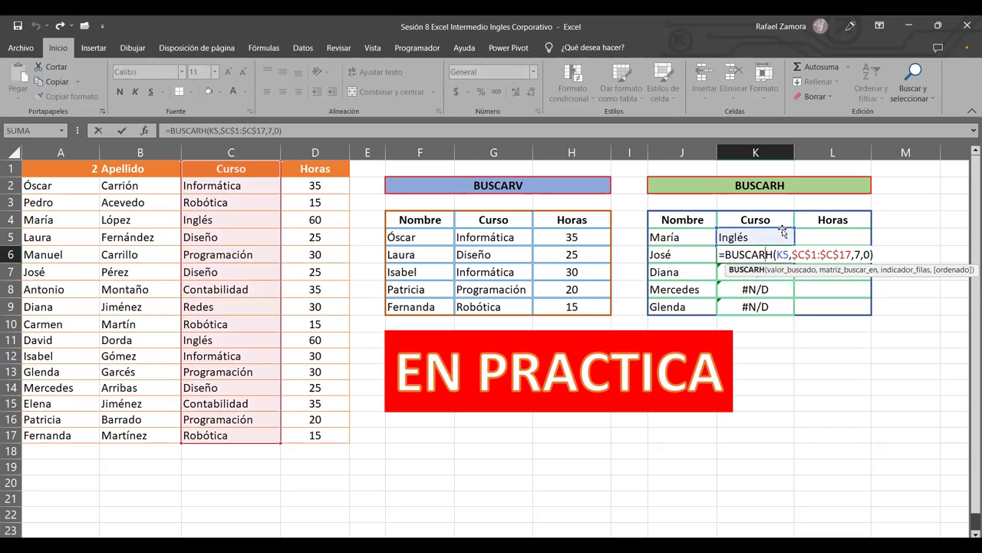
left_click(783, 223)
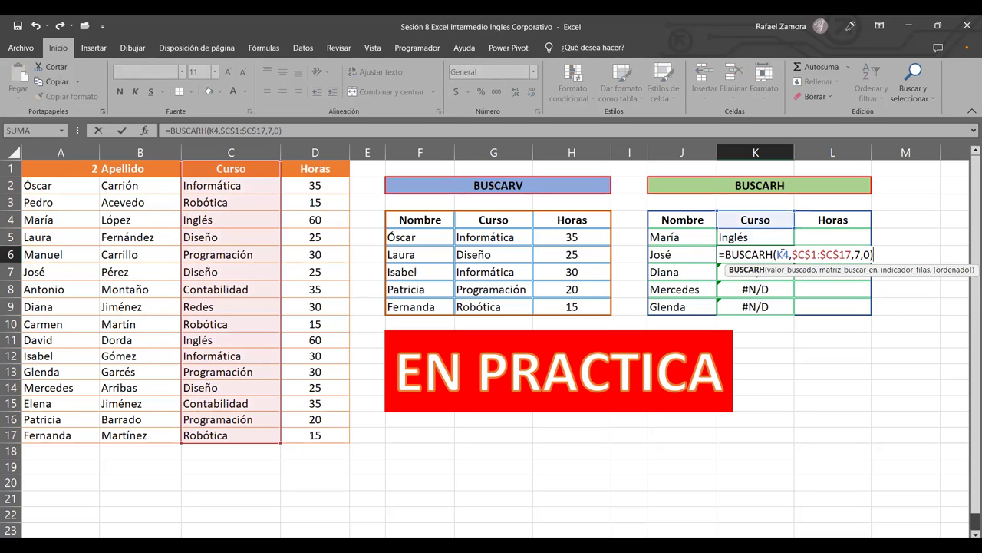
left_click(791, 254)
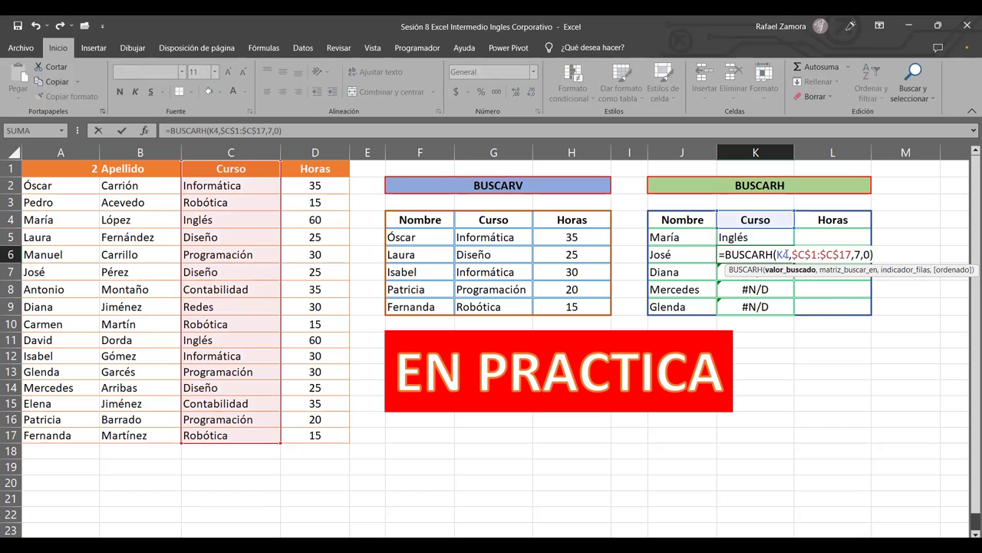
key("F4")
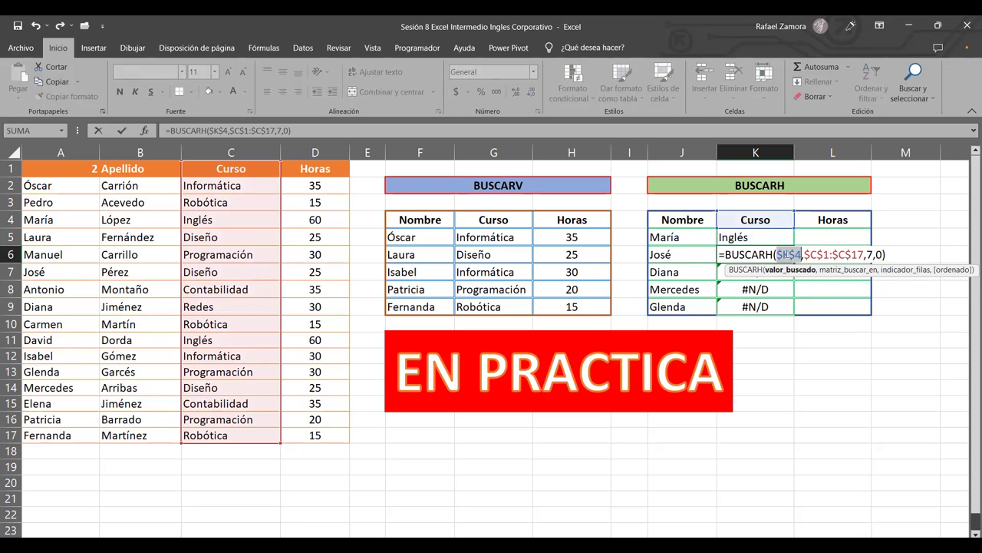
key("Return")
left_click(780, 257)
left_click_drag(789, 314, 791, 314)
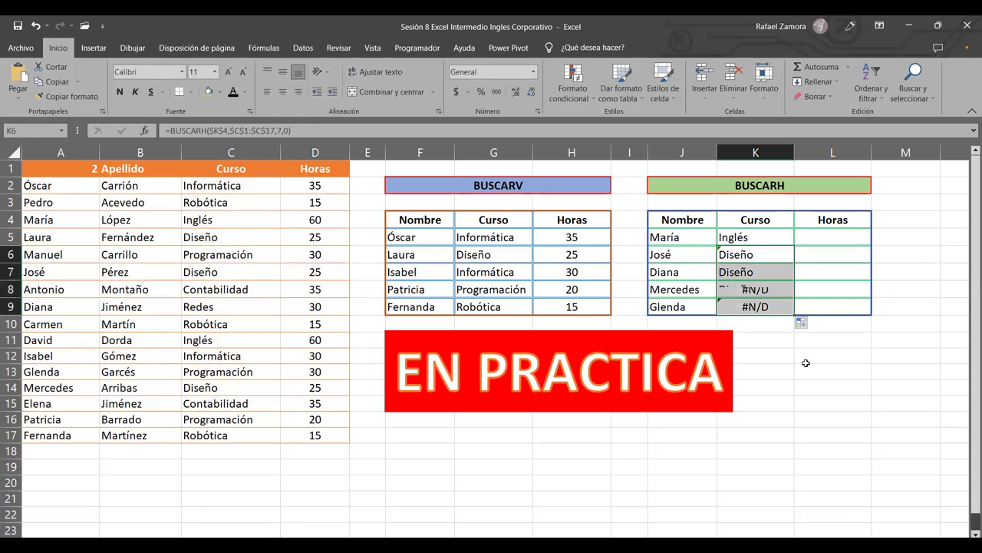
left_click(769, 256)
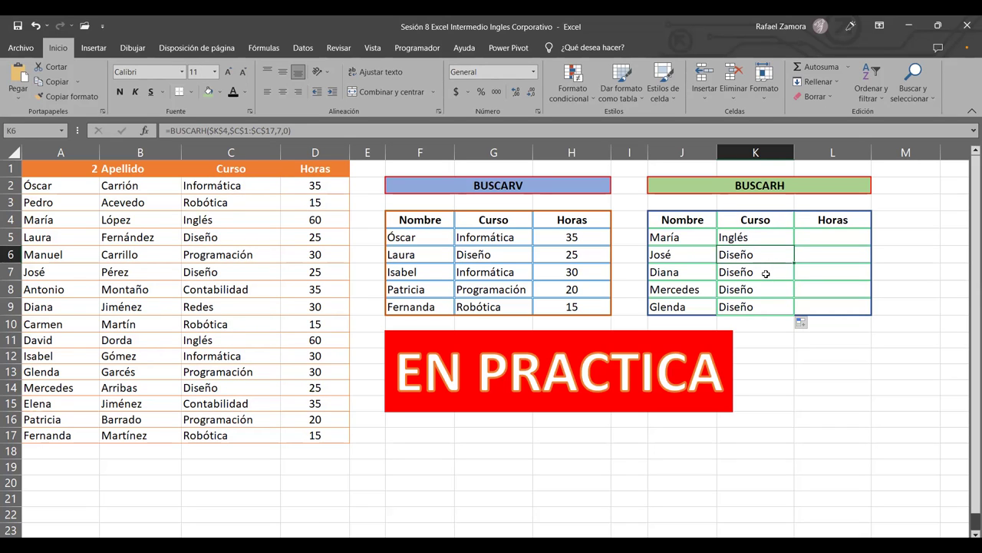
Step: Change K7's row index to 9 so it shows Redes
left_click(765, 273)
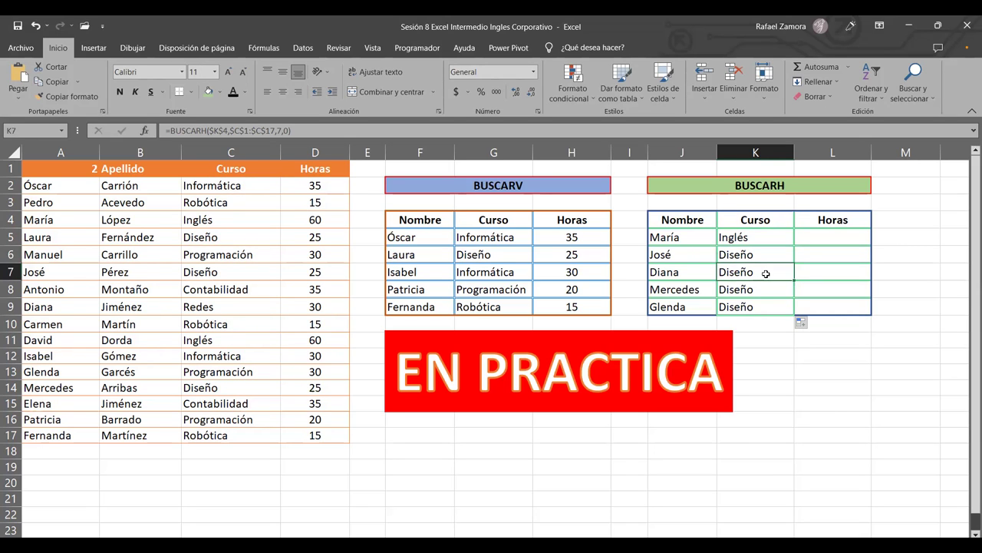
double_click(781, 273)
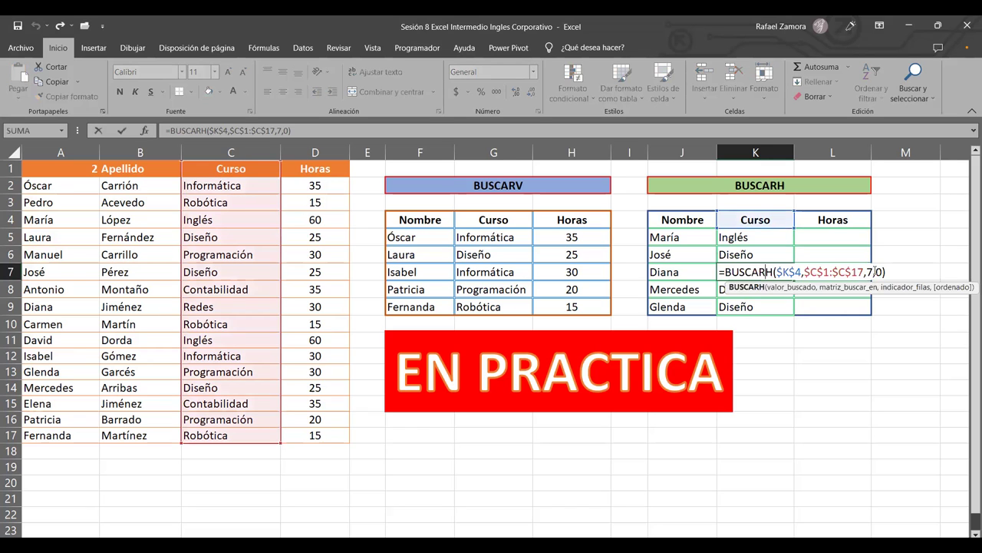
left_click(866, 272)
type("9")
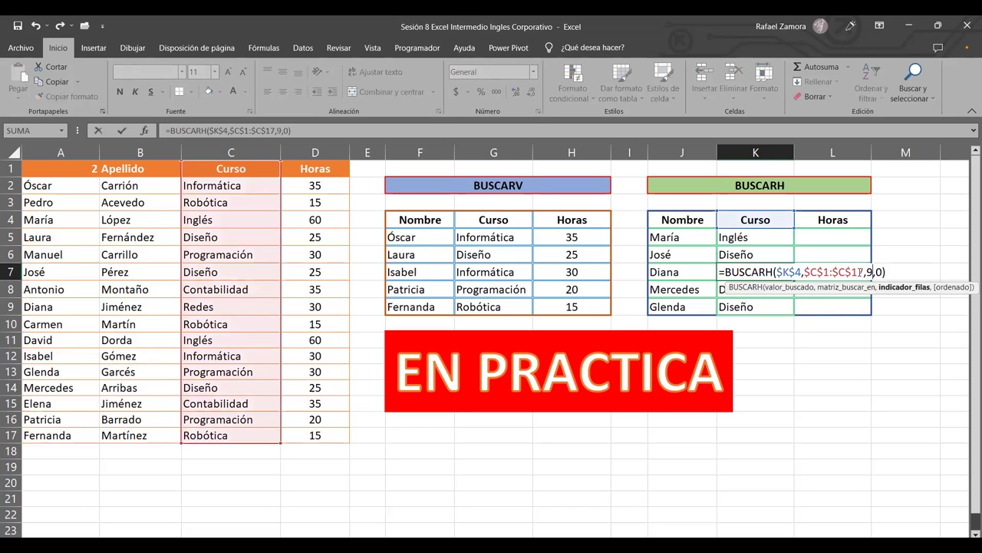
key("Return")
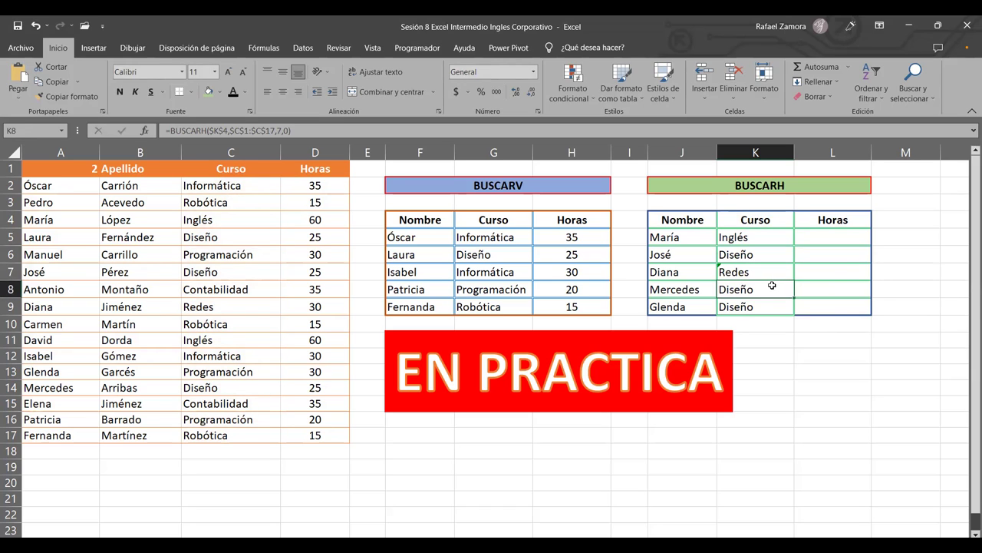
Step: Confirm the K8 and K9 formulas, showing Diseño and Programación
double_click(772, 286)
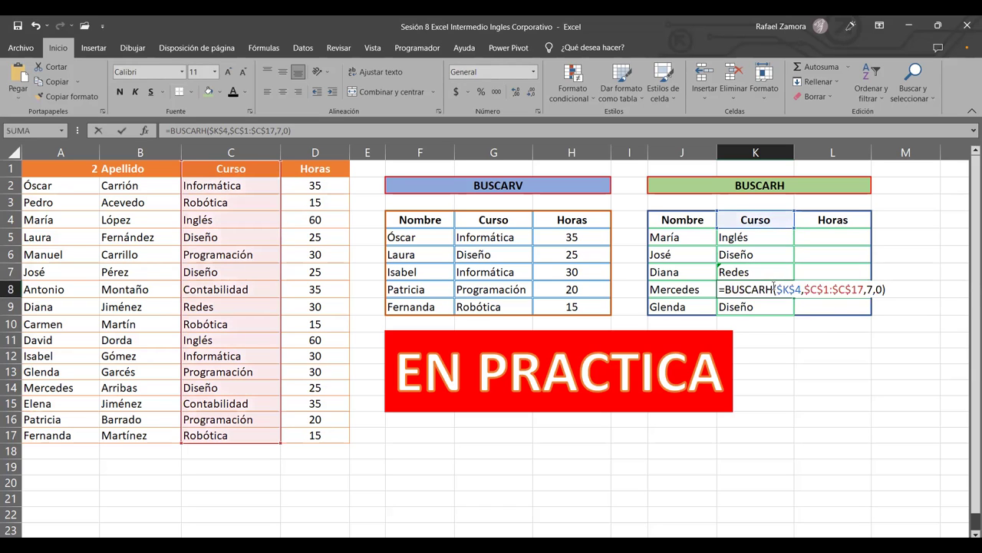
left_click(868, 290)
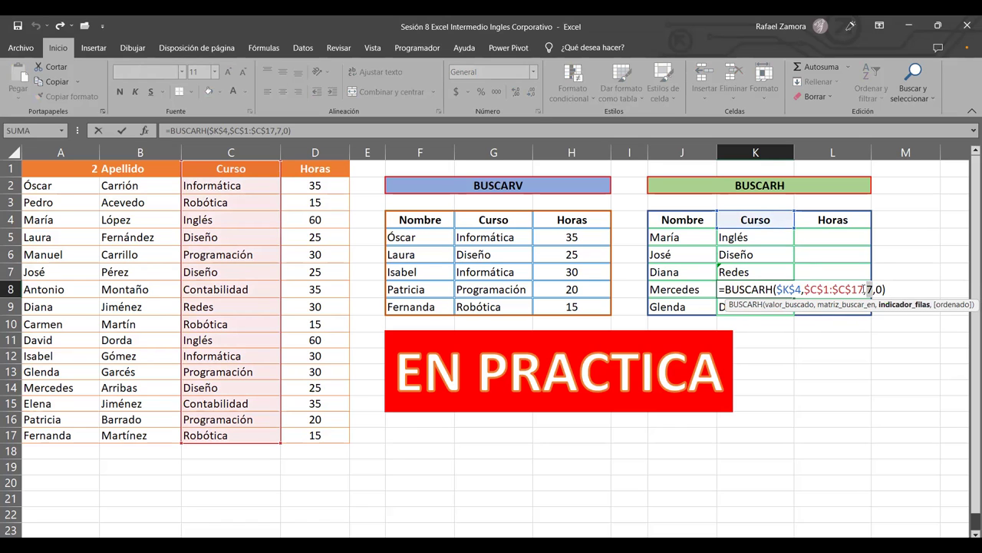
key("Return")
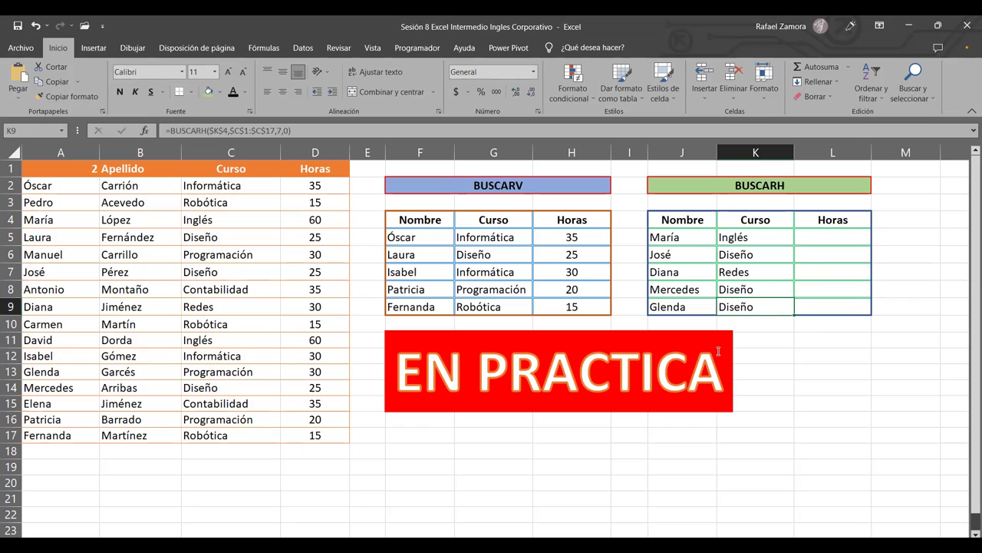
double_click(762, 303)
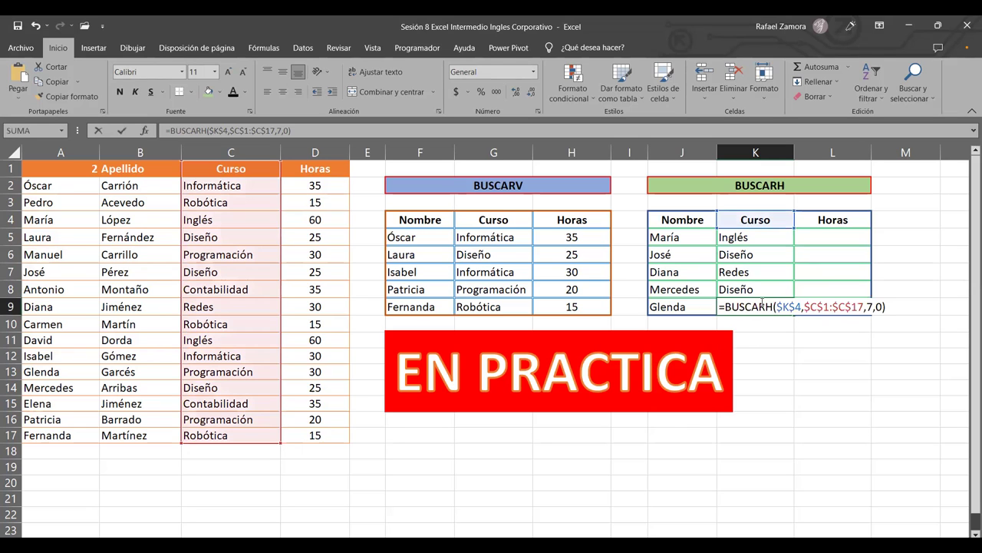
left_click(869, 307)
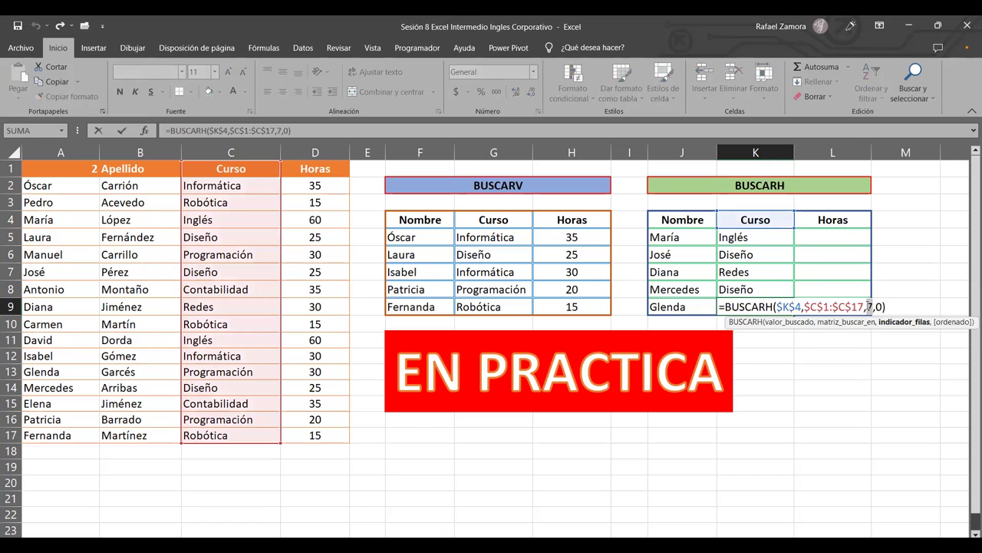
key("Return")
left_click(818, 393)
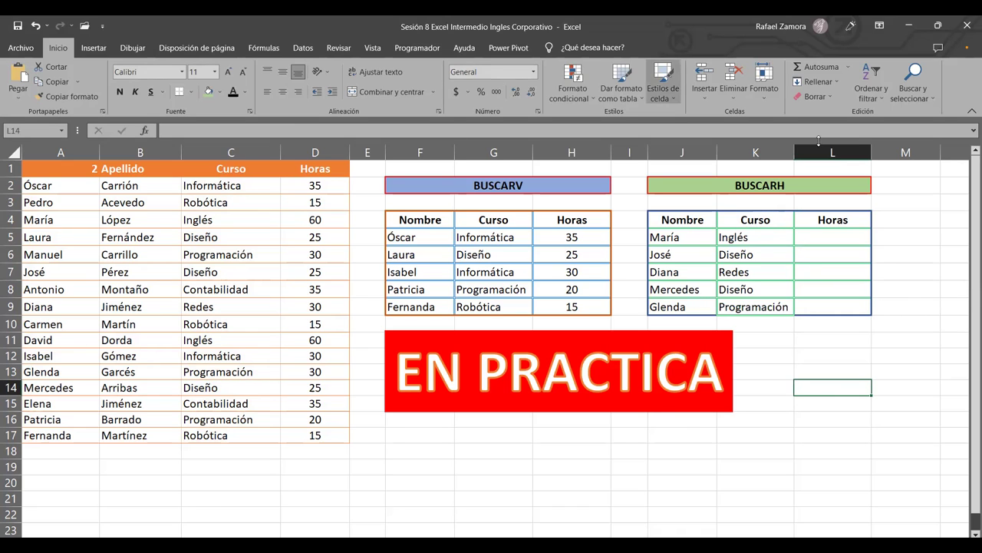
left_click(828, 239)
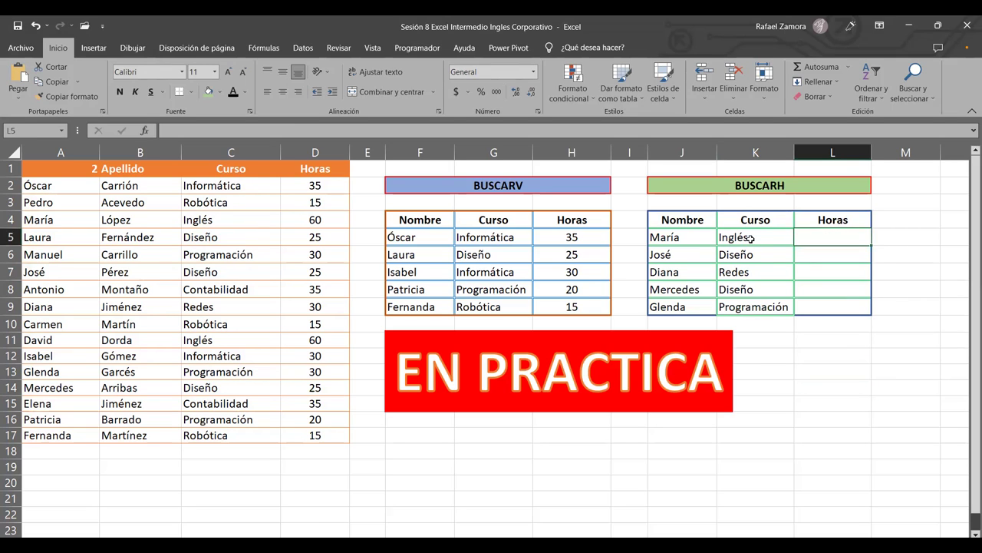
left_click(751, 239)
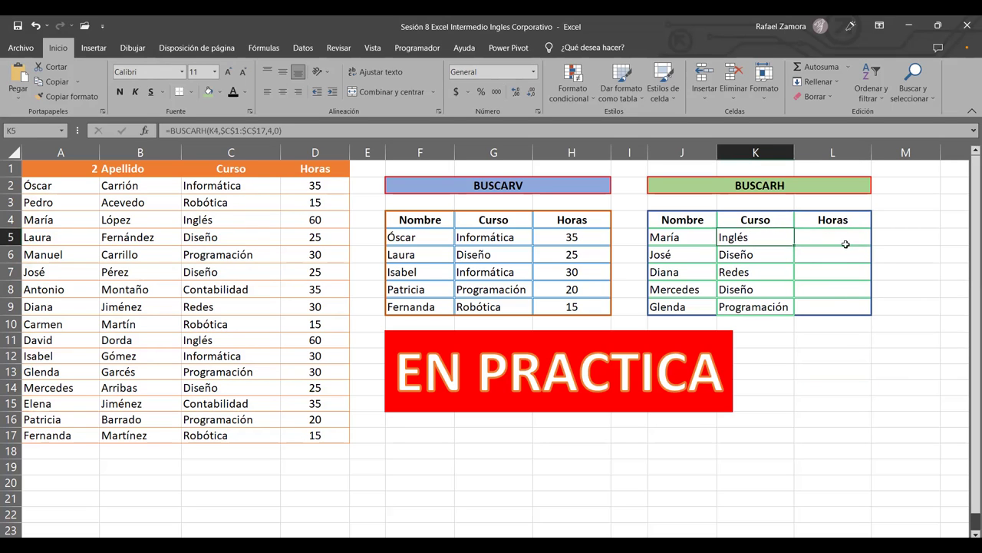
key("ctrl+c")
left_click(839, 235)
key("ctrl+v")
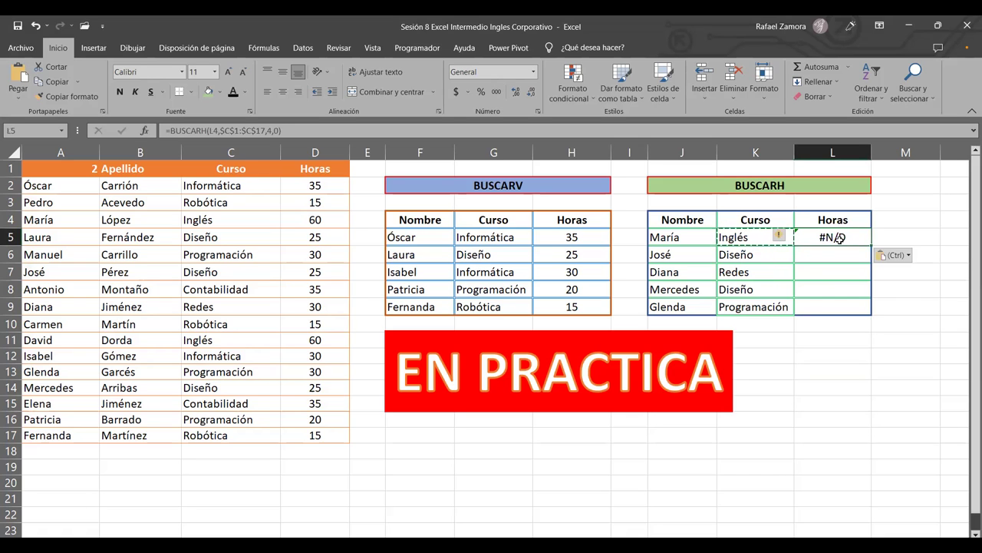
key("F2")
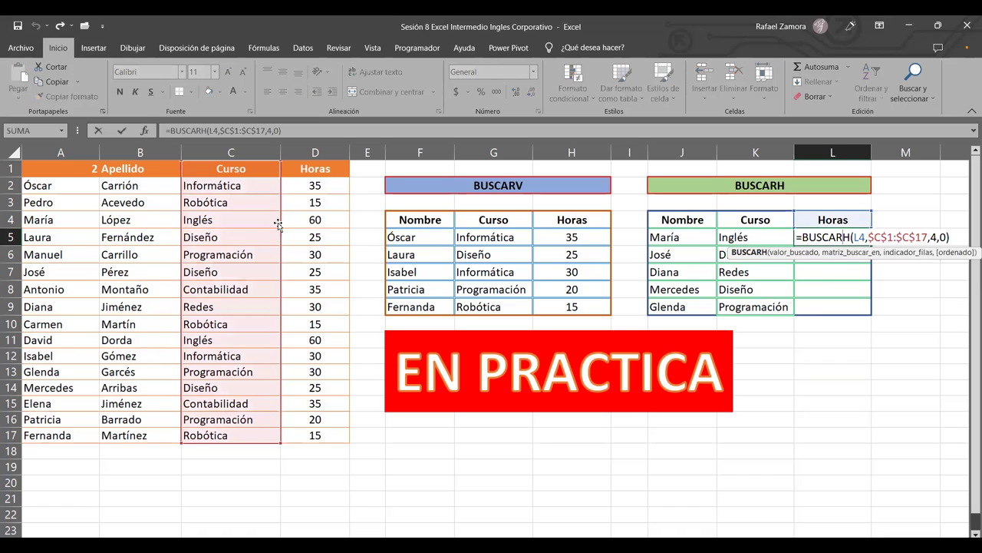
left_click_drag(276, 221, 321, 221)
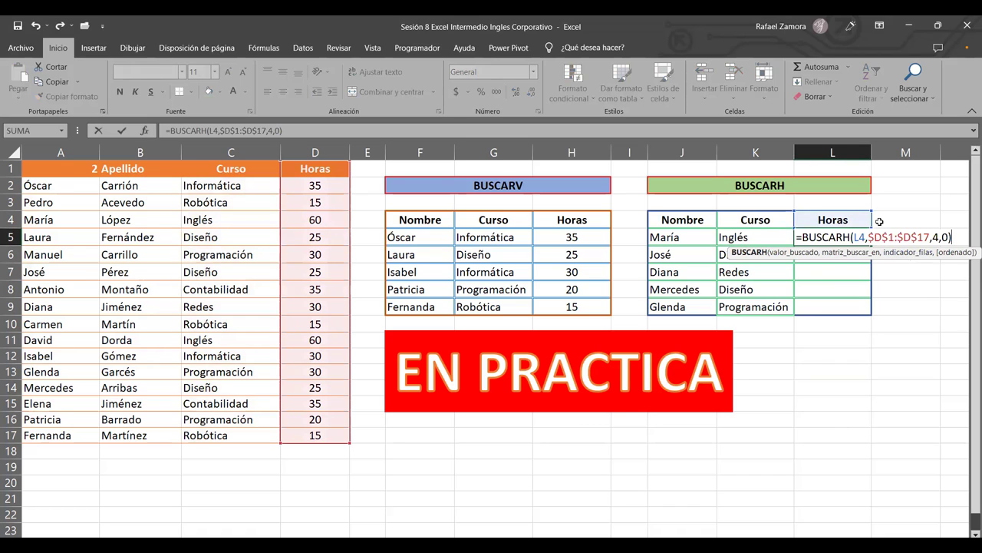
left_click(857, 237)
key("F4")
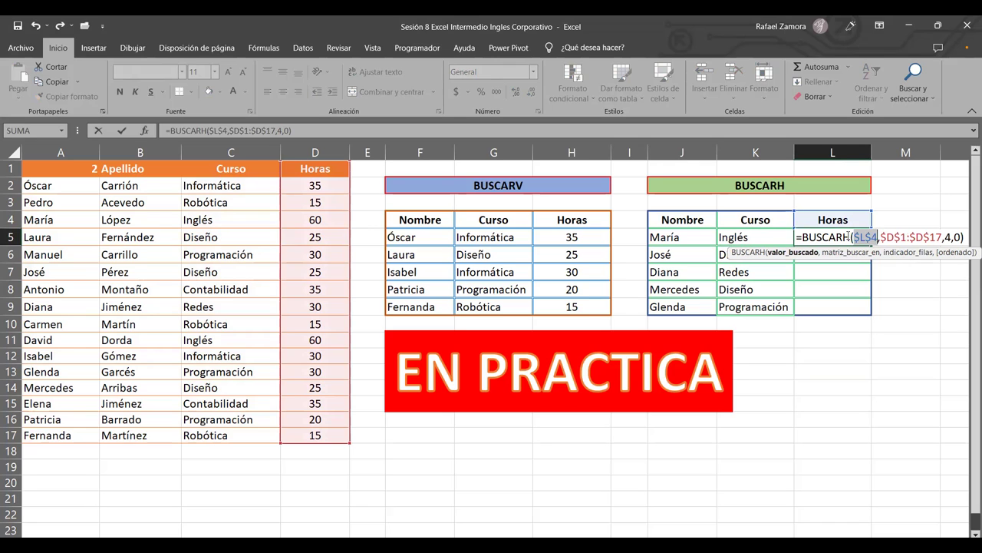
key("ctrl+Return")
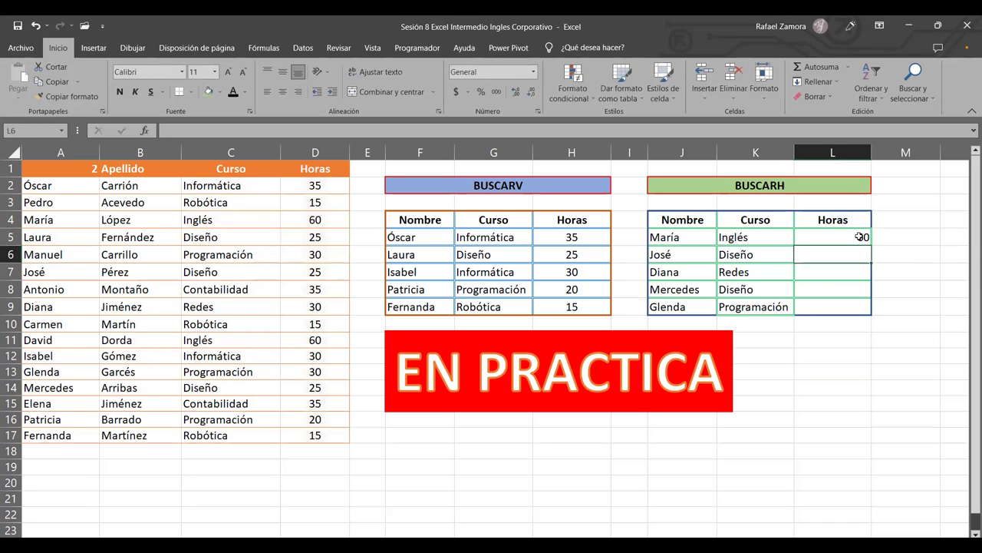
left_click_drag(869, 245, 853, 314)
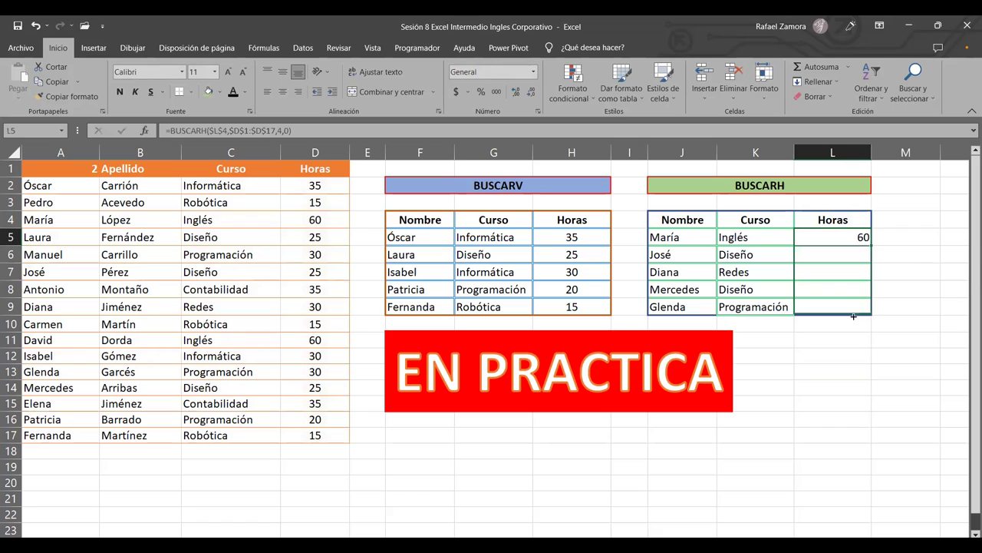
double_click(850, 239)
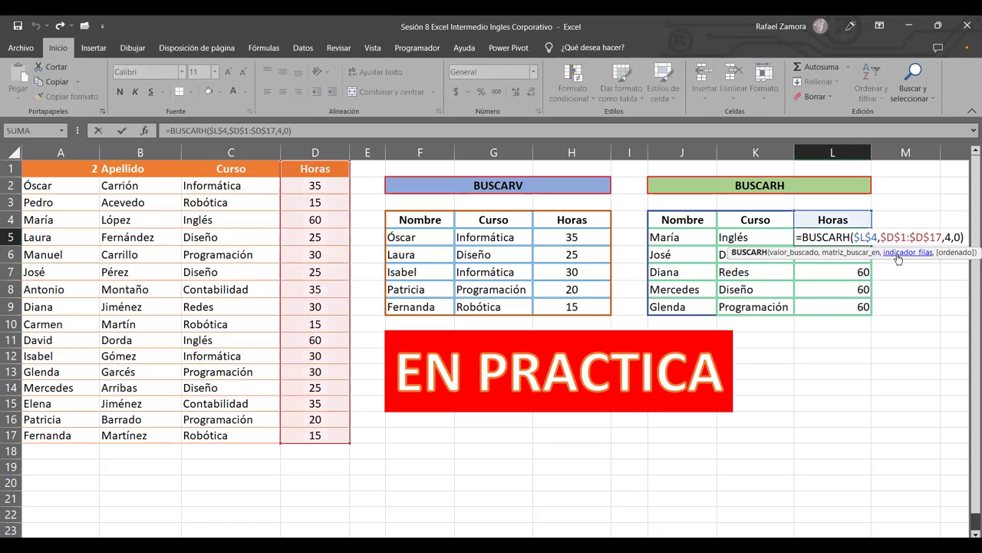
type("|")
key("Return")
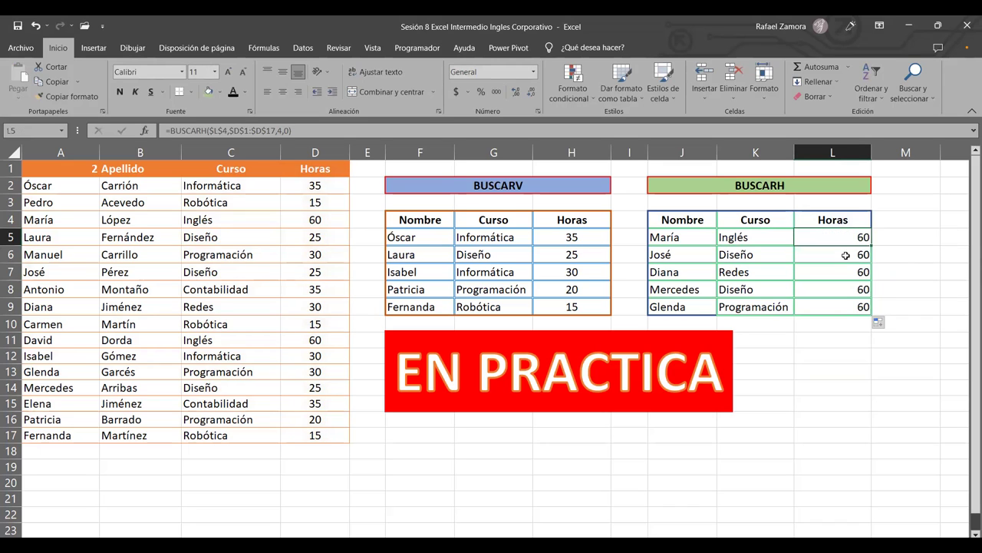
Step: Correct the row indices in José's and Diana's hours formulas to 7 and 9
double_click(846, 255)
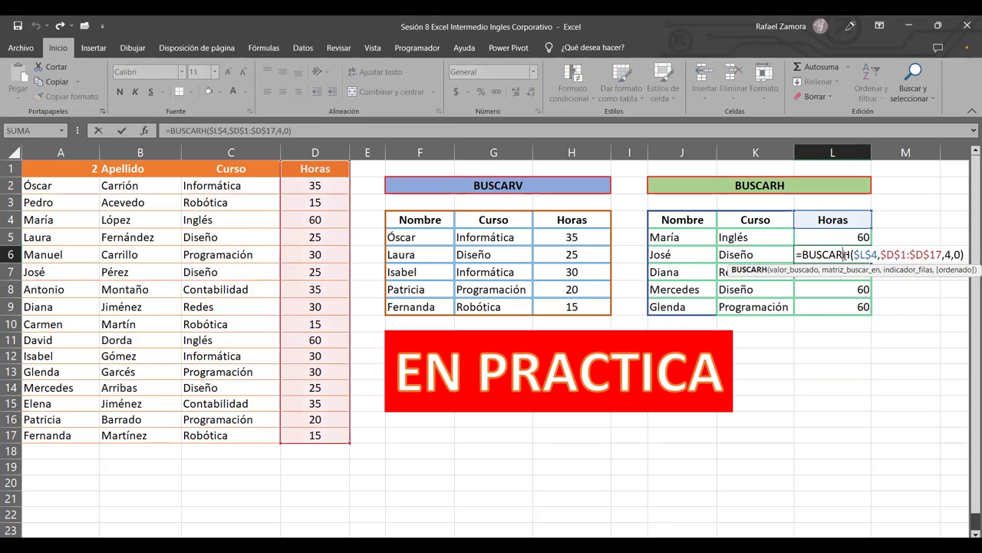
left_click_drag(953, 254, 947, 254)
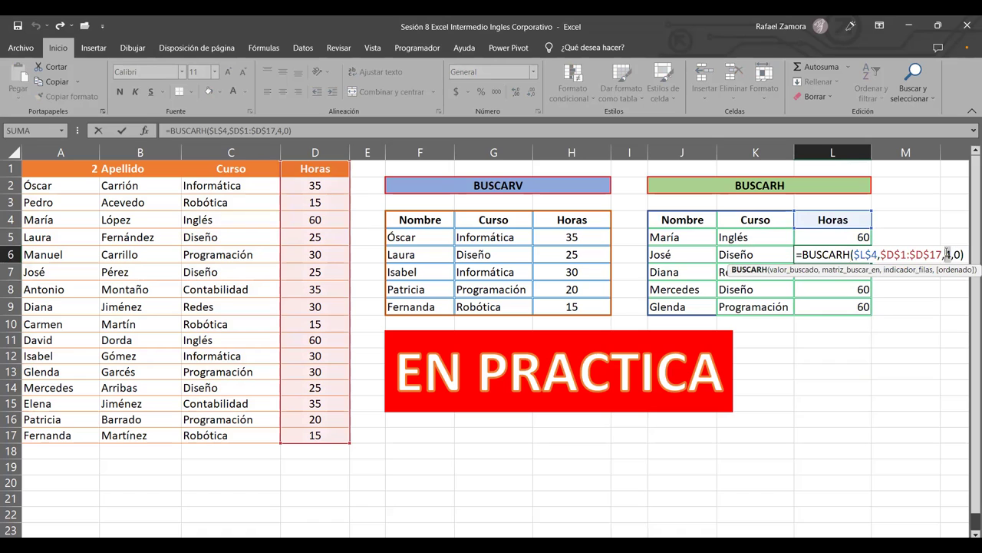
key("Return")
double_click(847, 271)
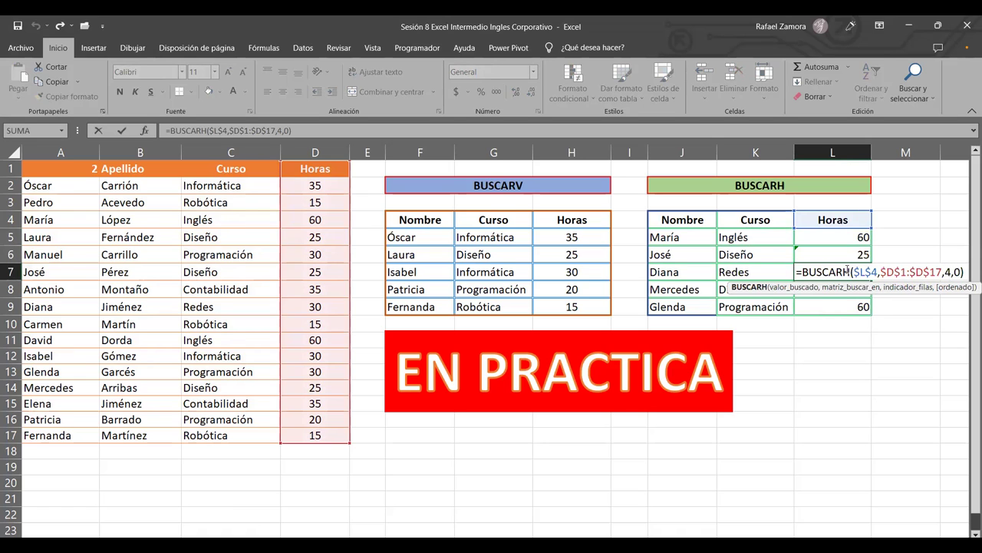
left_click_drag(953, 271, 947, 272)
type("9")
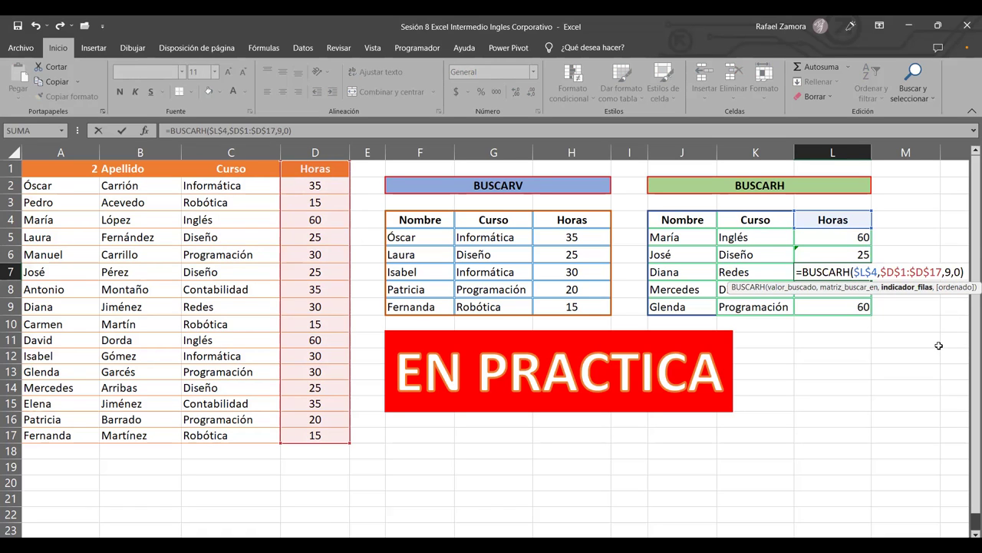
key("Return")
Step: Correct the row indices in Mercedes's and Glenda's hours formulas to 14 and 13
double_click(857, 289)
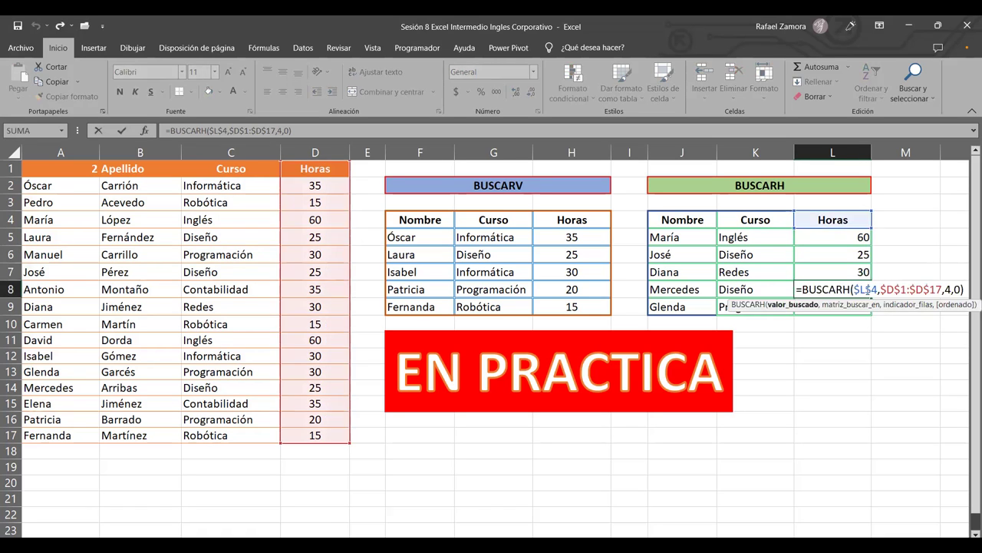
left_click(945, 290)
type("1")
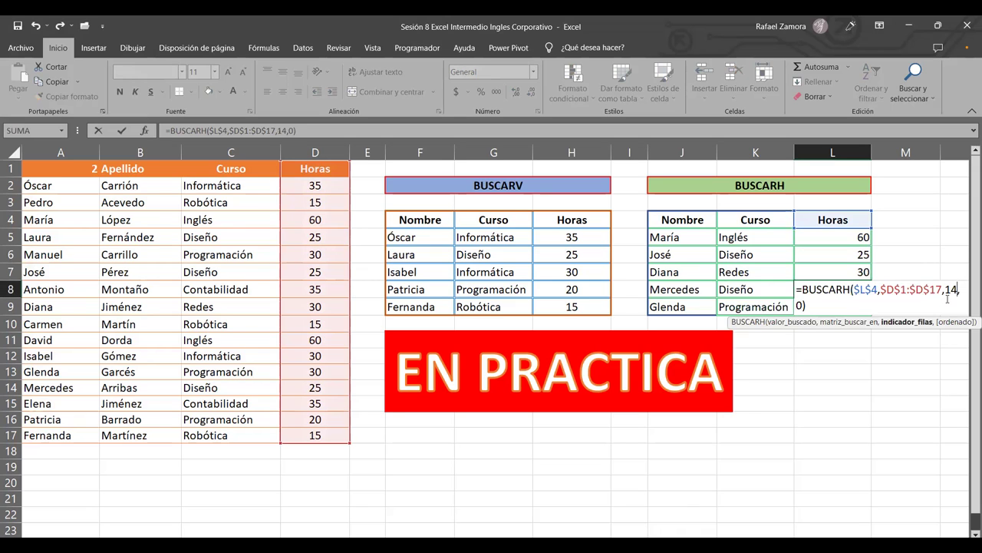
key("Return")
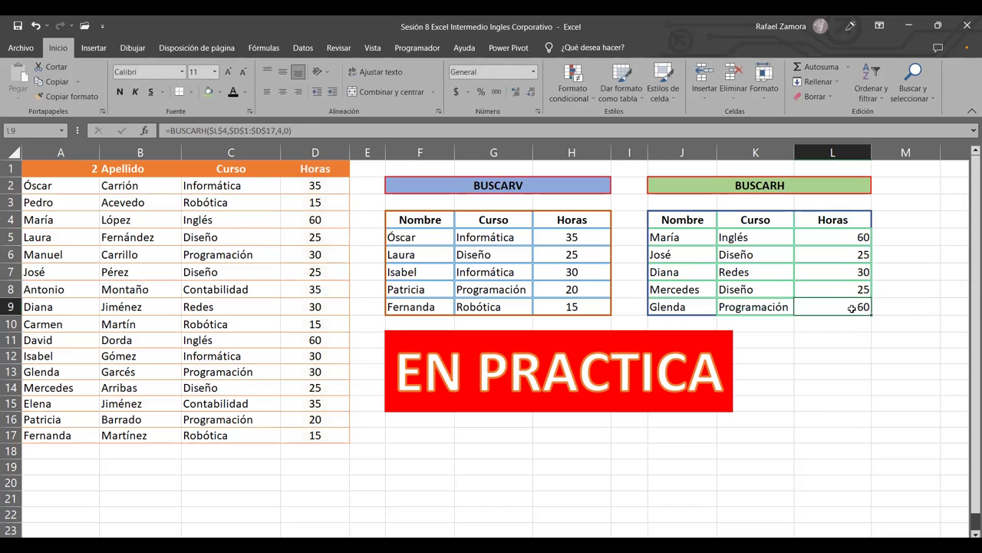
key("F2")
type("13")
left_click(864, 309)
key("F2")
left_click(961, 307)
type(",")
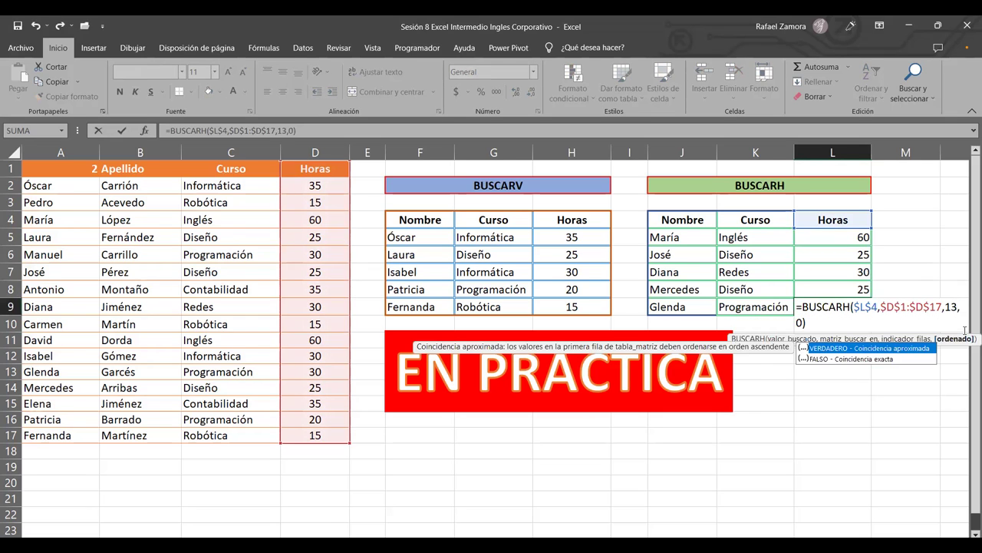
left_click(844, 270)
Step: Centre the hours L5:L9, review each formula, and select J4:L9 for formatting
left_click_drag(843, 238, 853, 307)
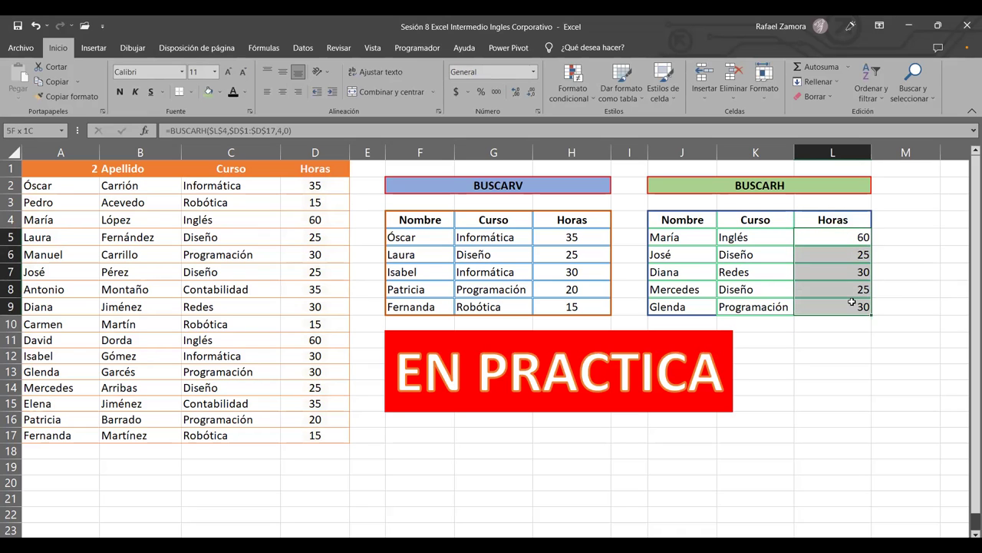
left_click(284, 91)
left_click(890, 388)
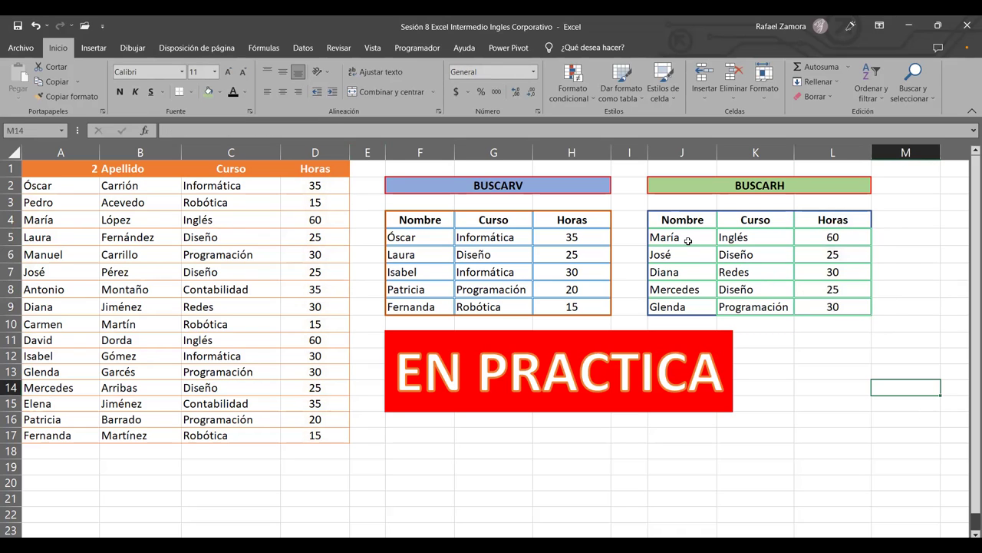
left_click(854, 254)
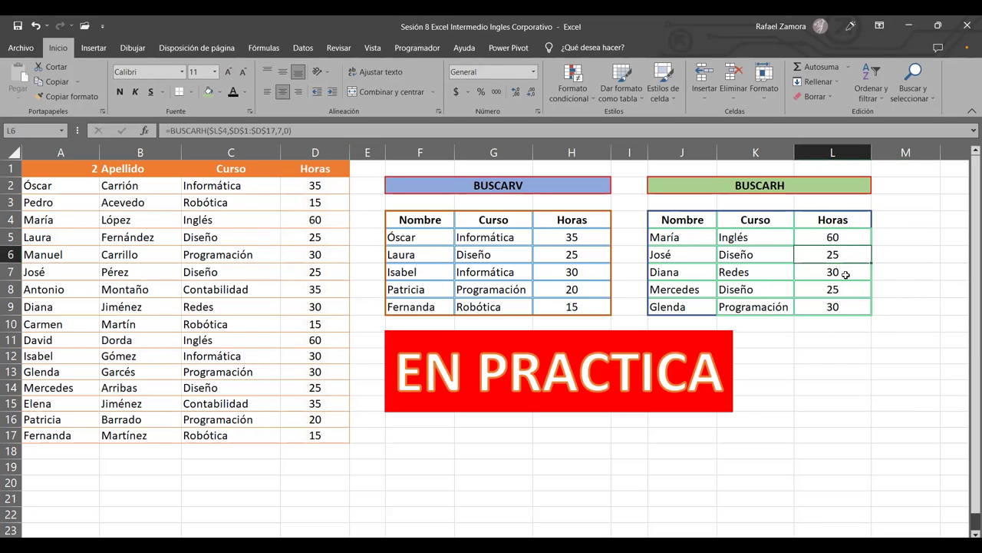
left_click(844, 275)
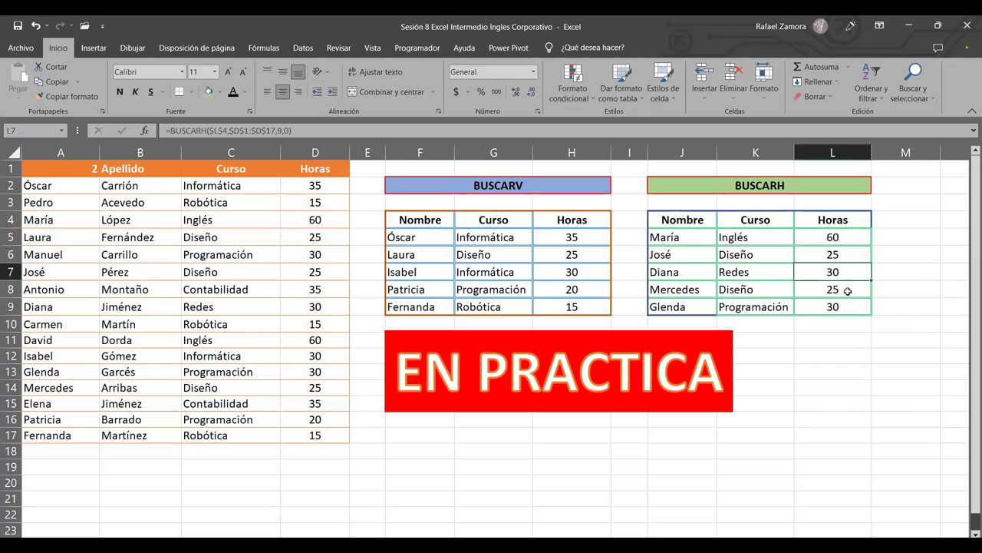
left_click(848, 290)
left_click(847, 304)
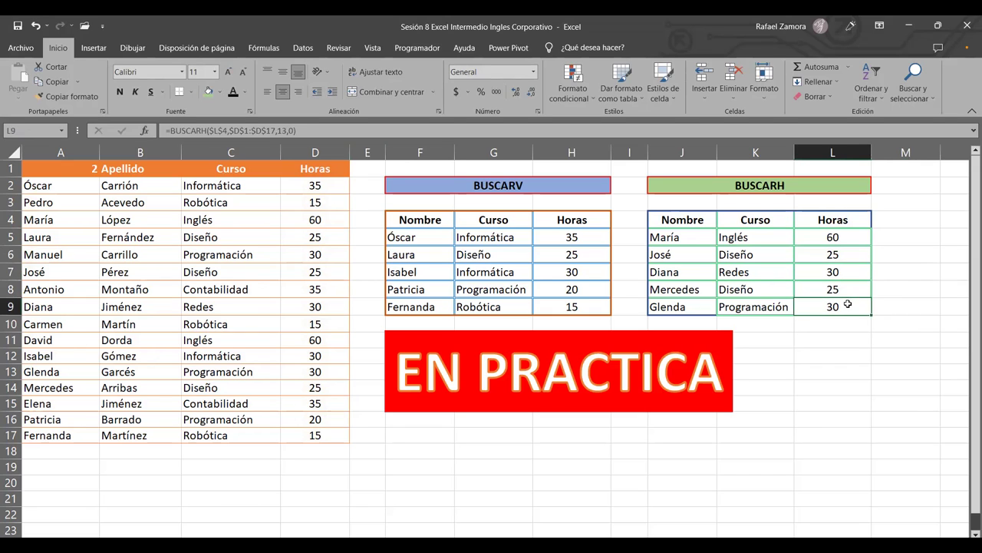
left_click(848, 340)
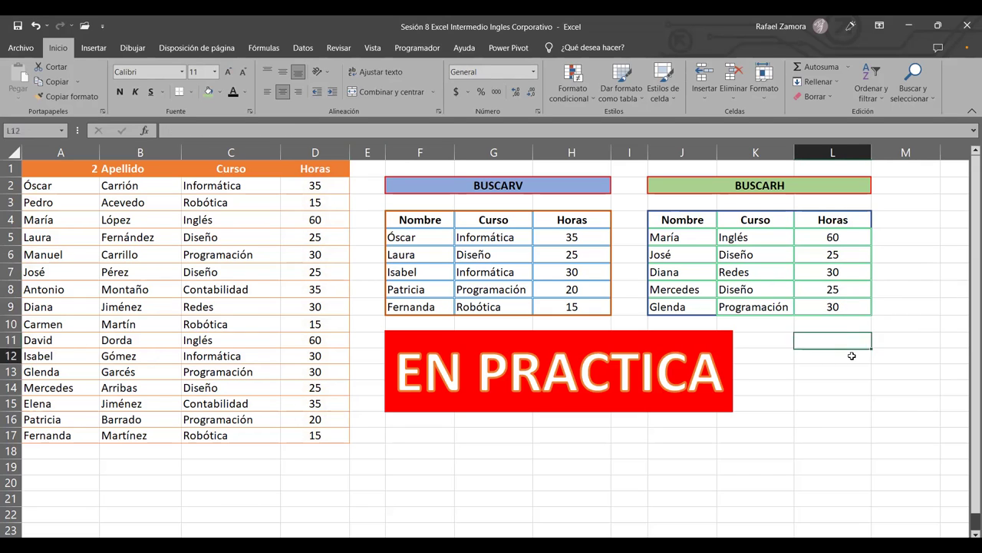
left_click_drag(691, 219, 825, 305)
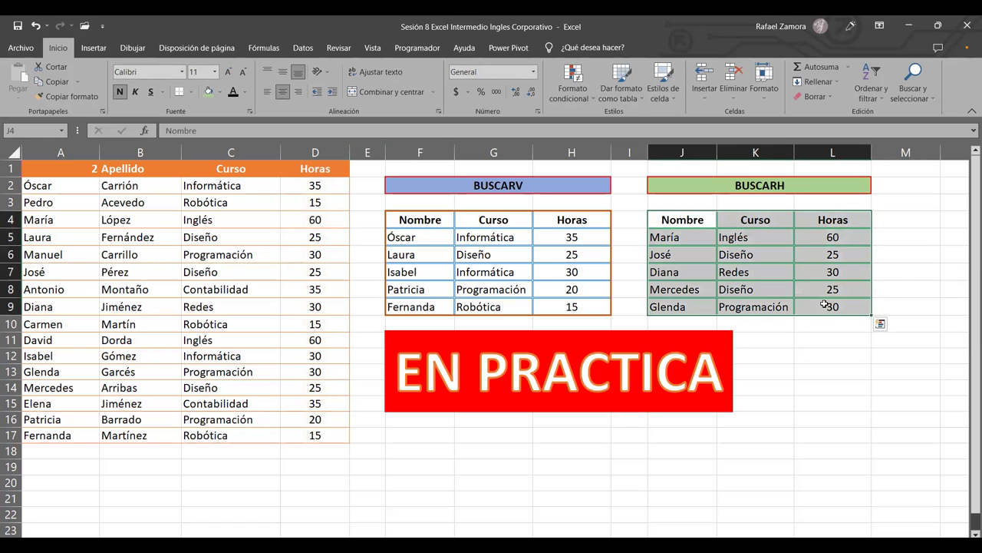
key("ctrl+1")
Step: Add bottom and right borders to the BUSCARH table, then deselect it
left_click(240, 189)
left_click(259, 182)
left_click(257, 324)
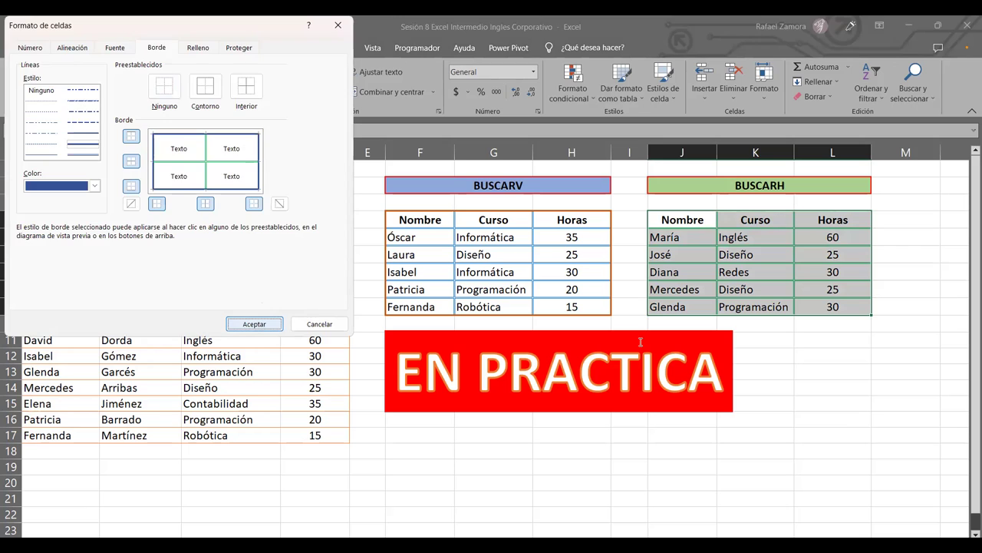
left_click(863, 420)
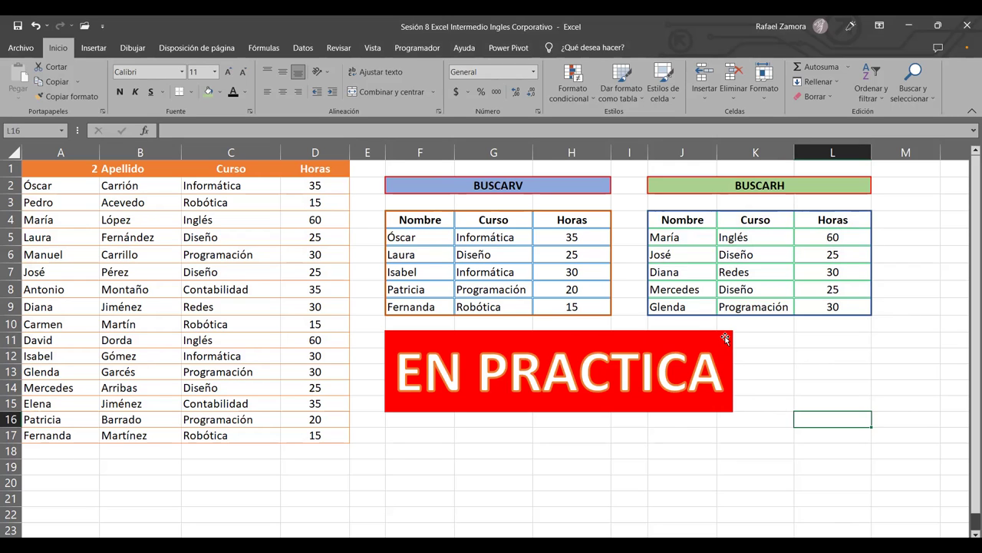
left_click(835, 253)
double_click(828, 254)
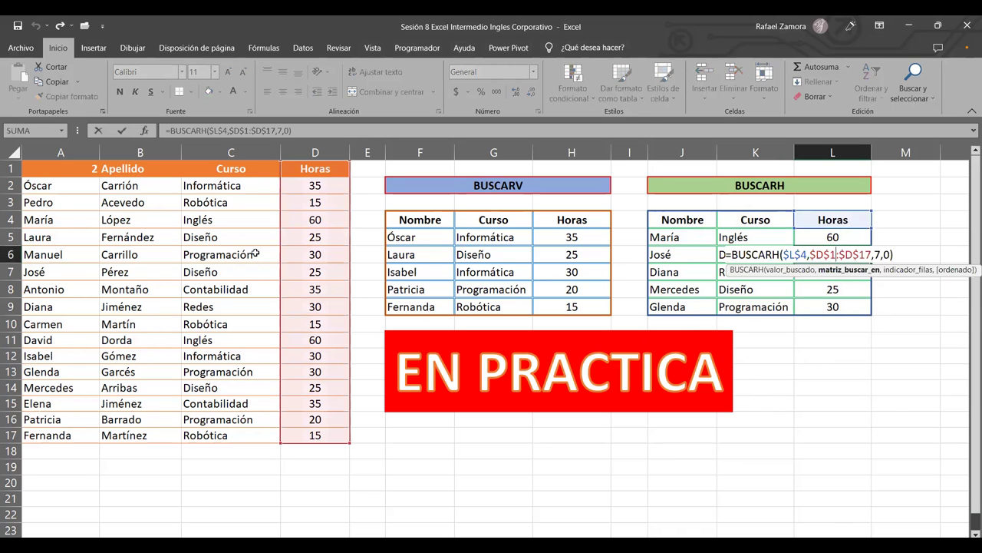
double_click(775, 237)
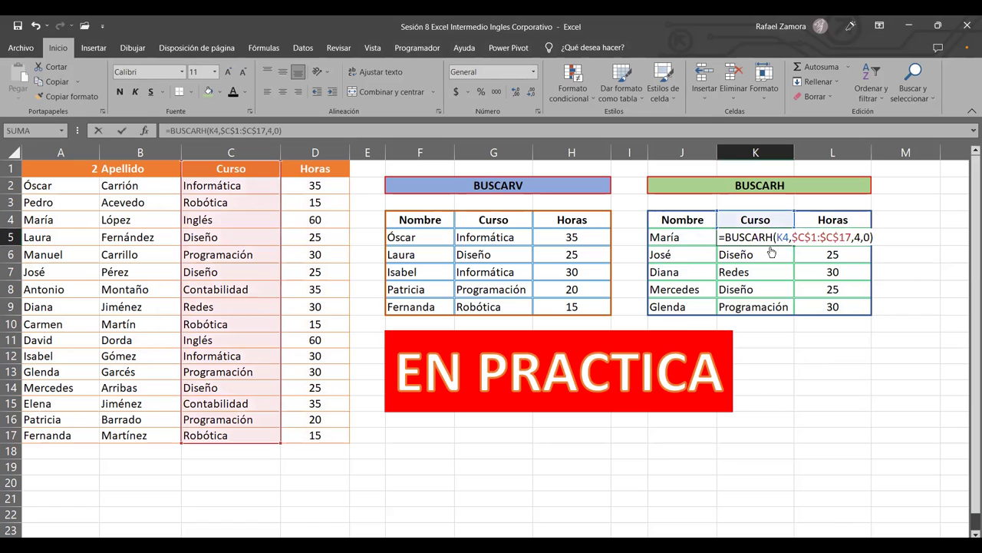
key("Escape")
left_click(492, 237)
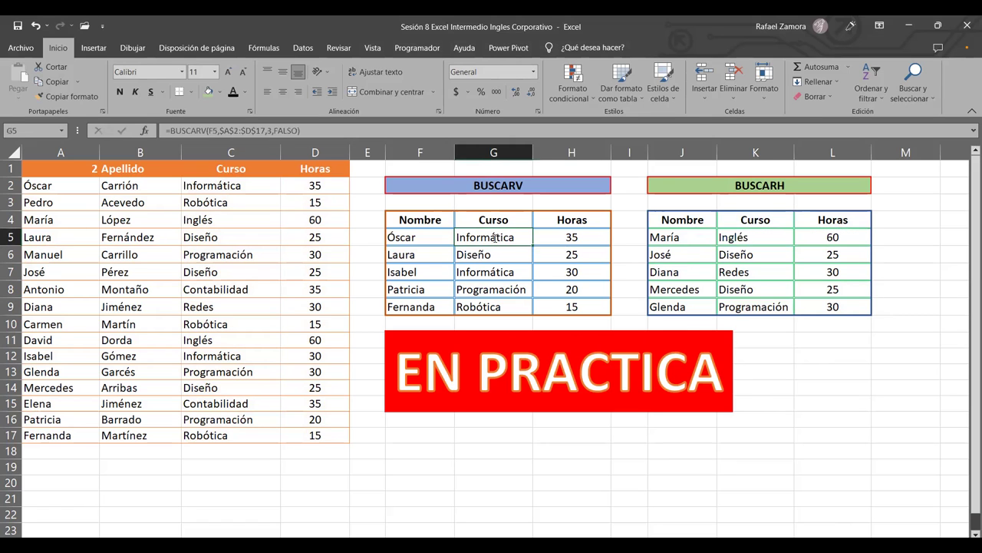
double_click(491, 236)
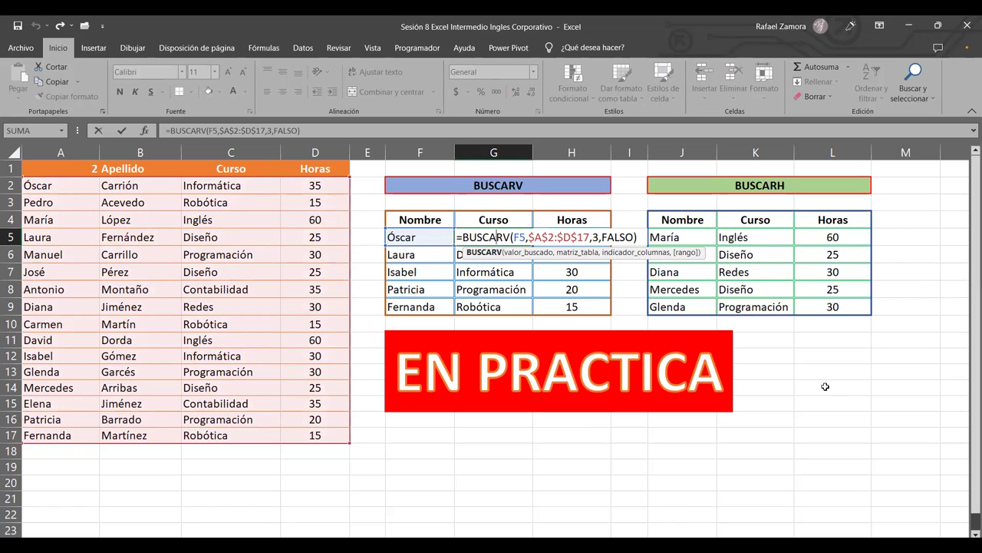
left_click(820, 385)
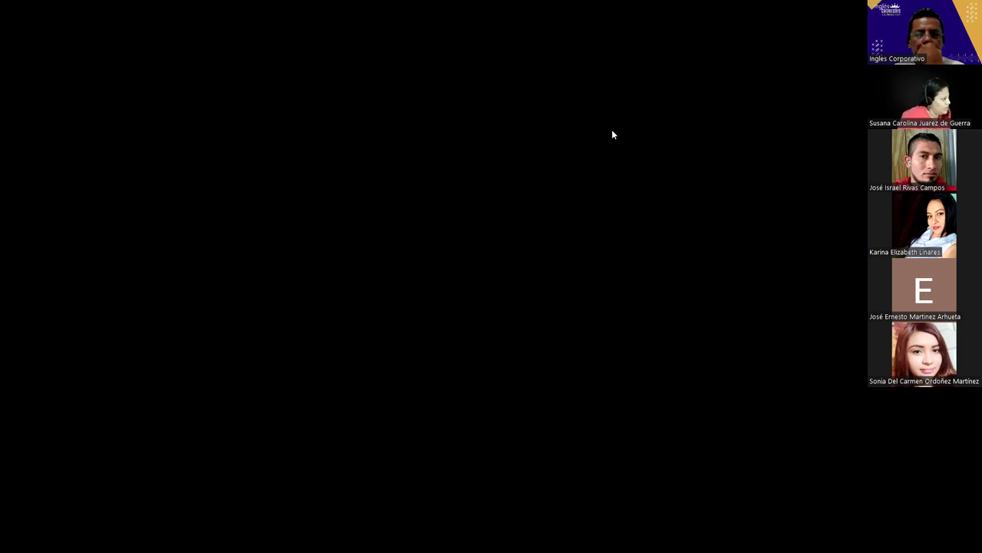
Step: Start editing the Horas formula in H5
key("F2")
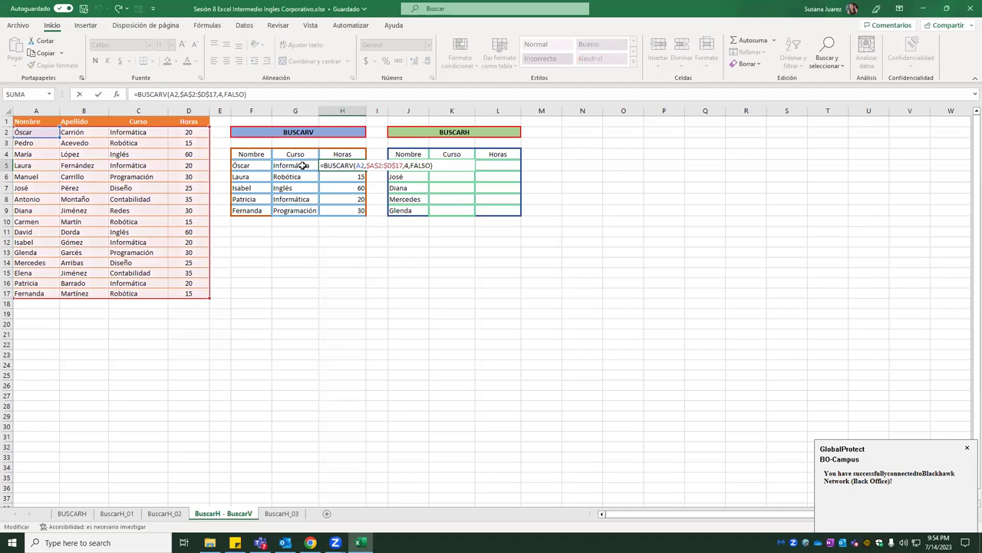
Step: Remove the stray G5 reference and commit the hours formula across H5:H9
left_click(303, 166)
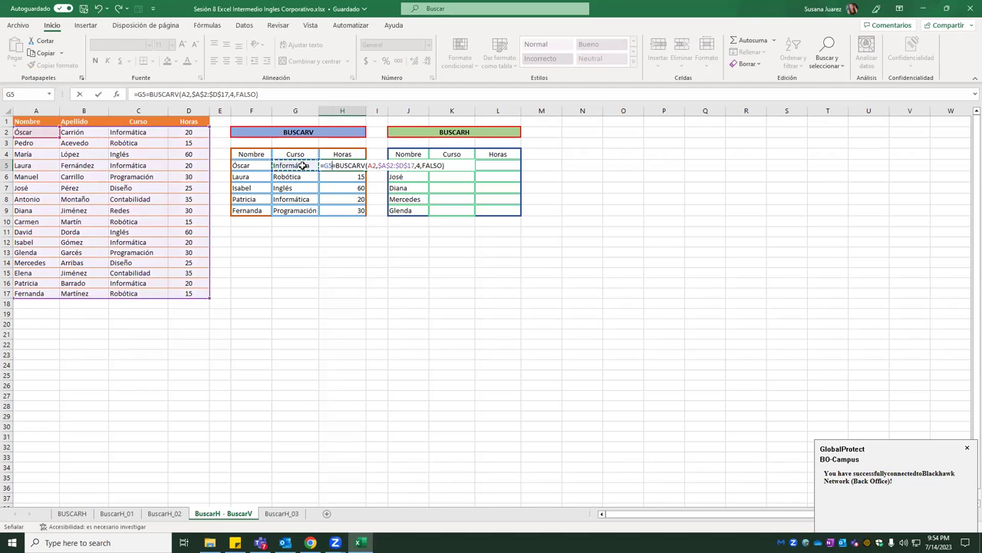
key("BackSpace")
key("BackSpace")
key("BackSpace")
key("ctrl+Return")
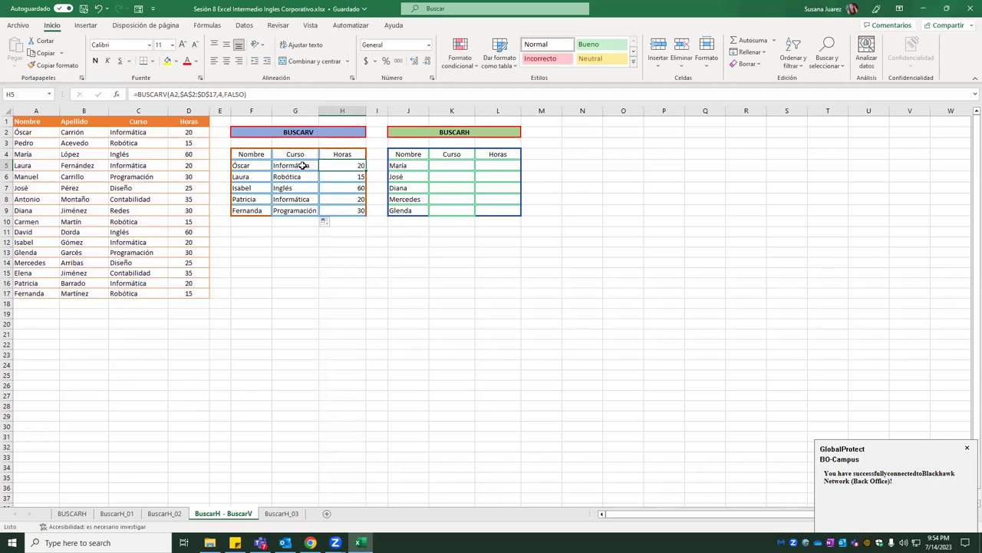
Step: Change G5's BUSCARV lookup value from A2 to F5 and fill it down to G9
double_click(303, 166)
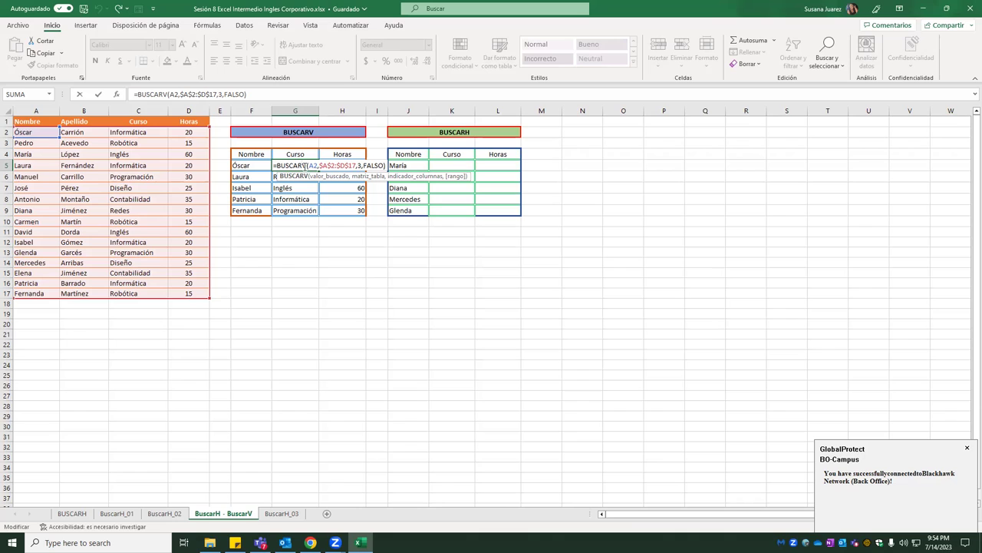
left_click(314, 165)
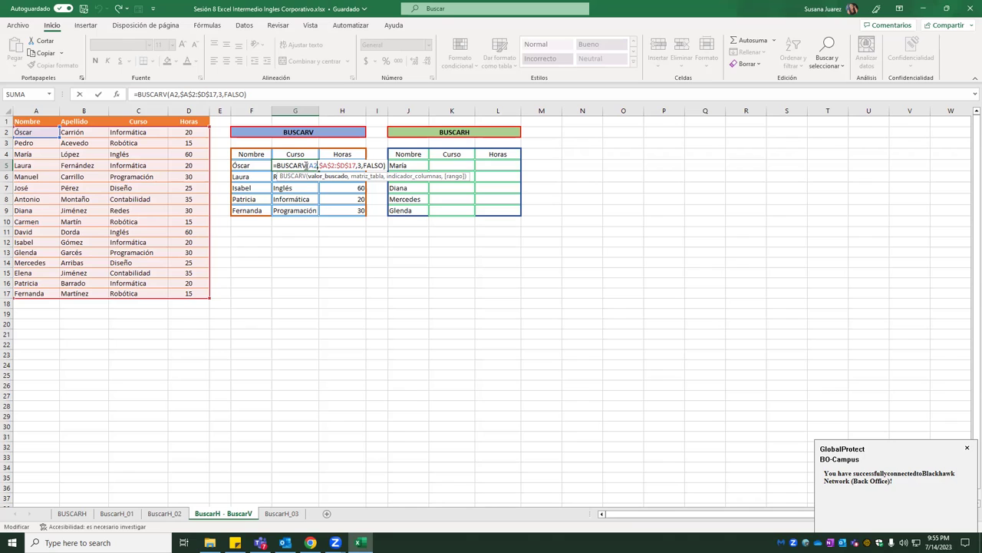
key("BackSpace")
key("BackSpace")
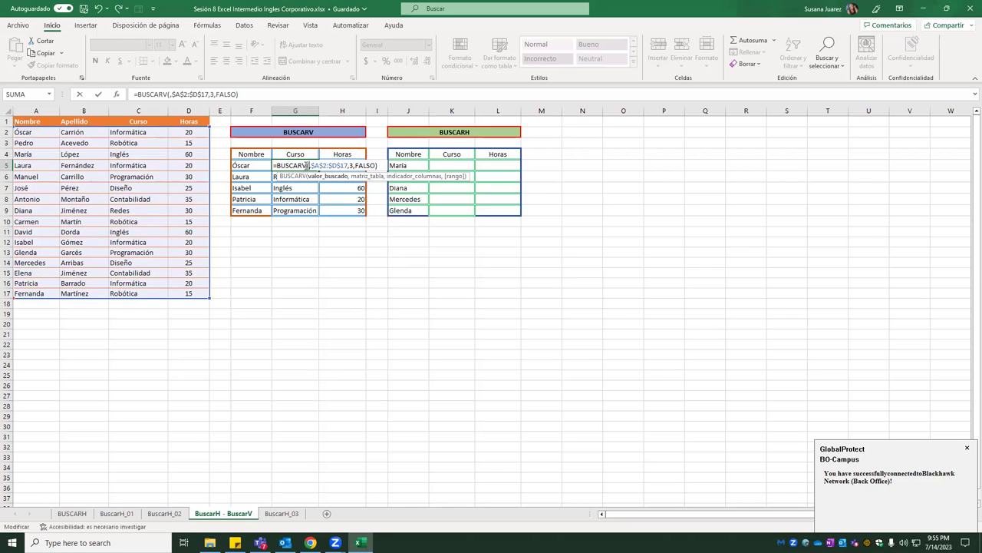
left_click(251, 166)
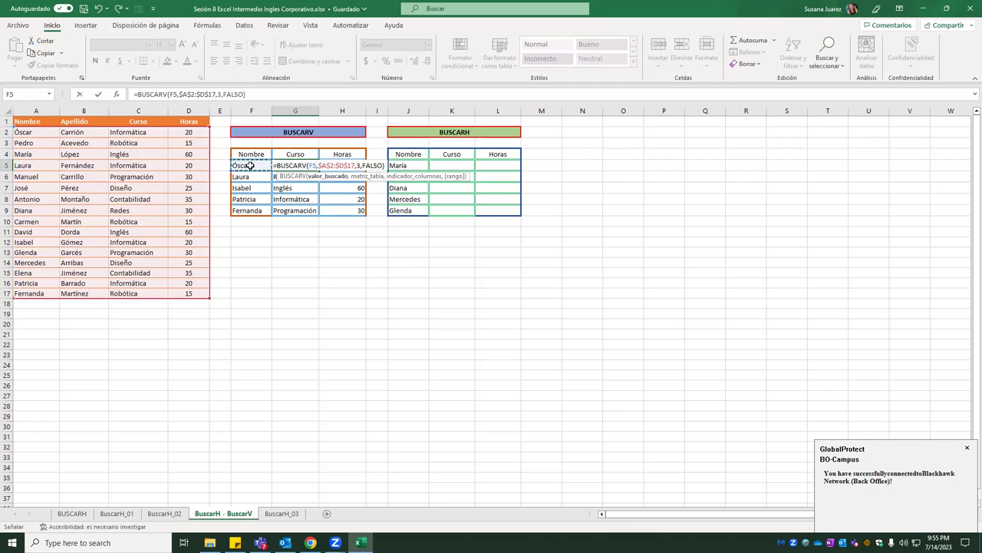
key("Return")
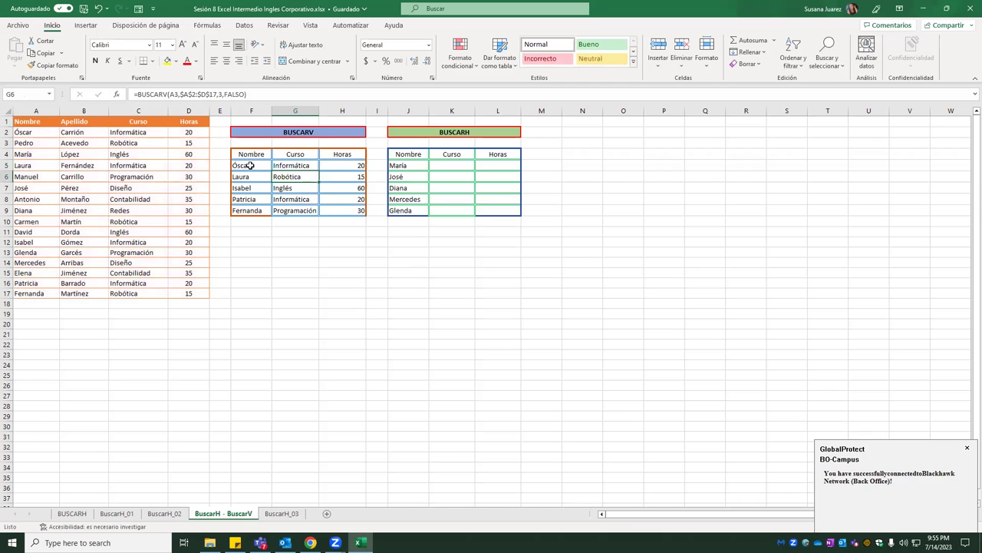
left_click(284, 166)
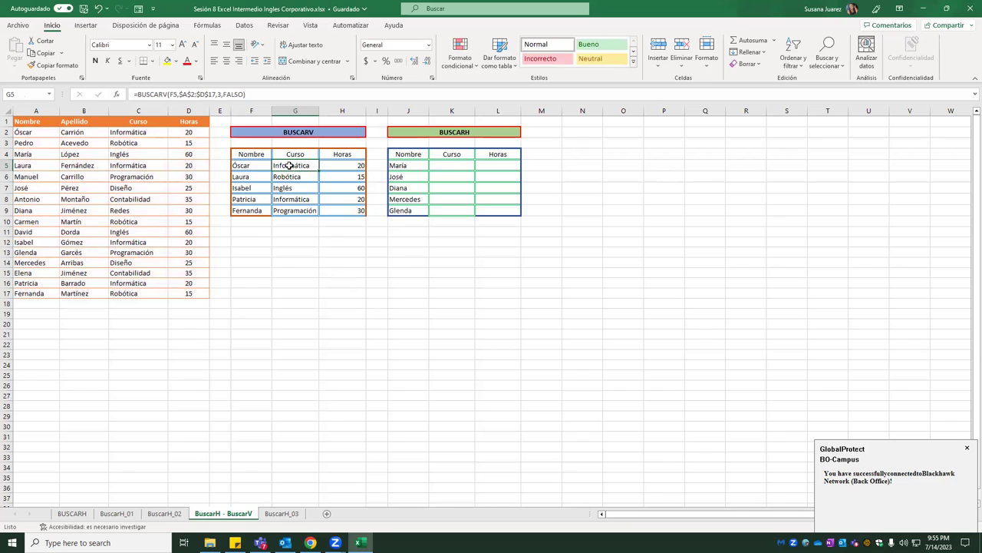
left_click_drag(318, 172, 318, 213)
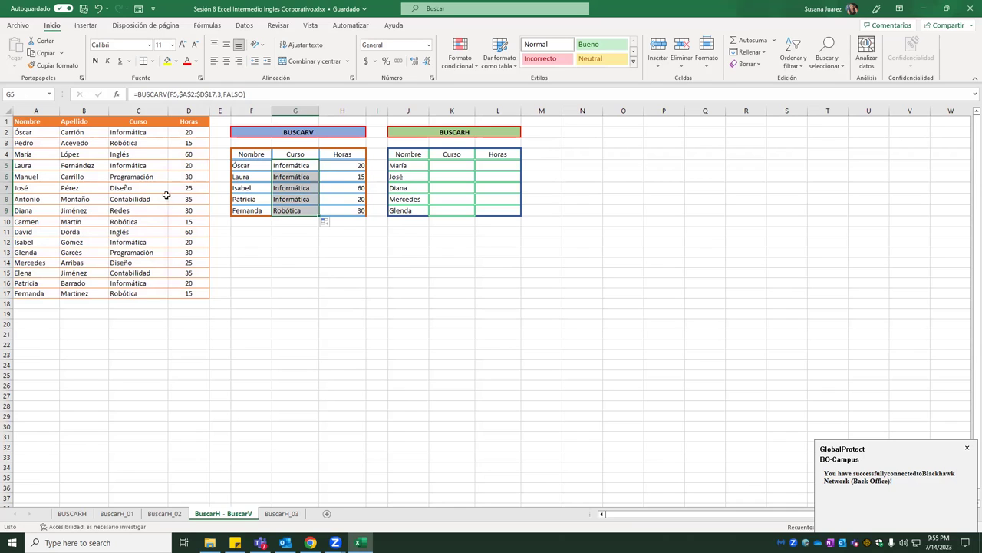
Step: Change the course in C5 to Redes and in C12 to Robotica
left_click(141, 165)
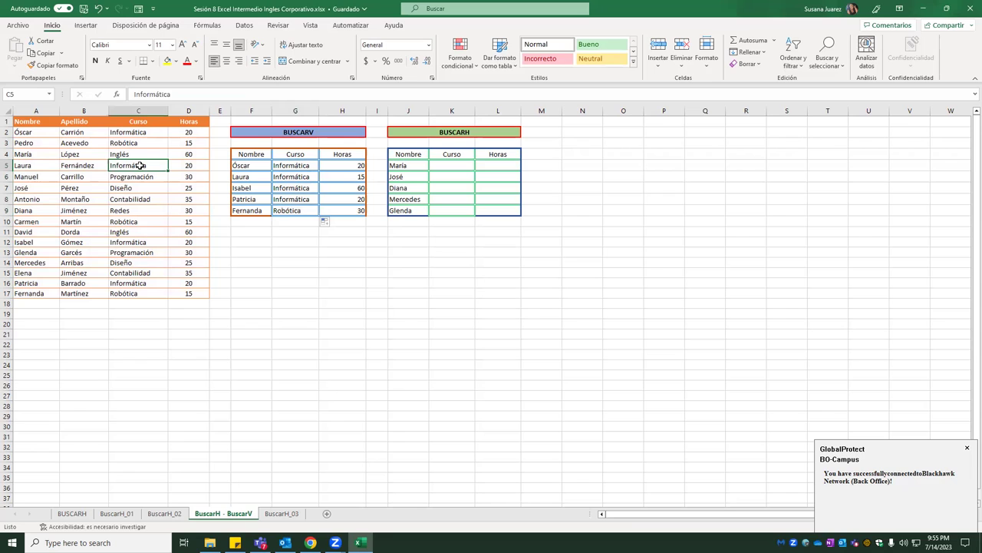
type("Redes")
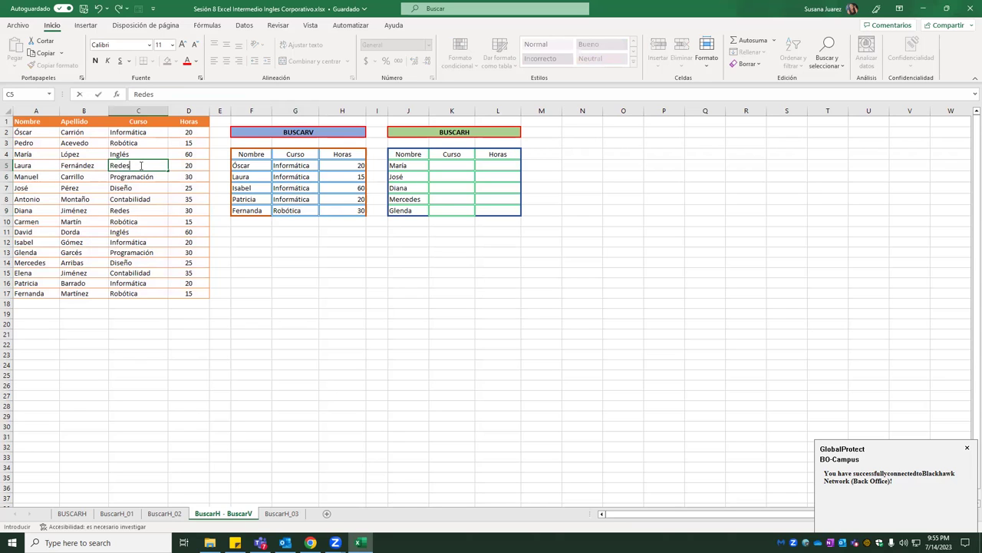
key("Return")
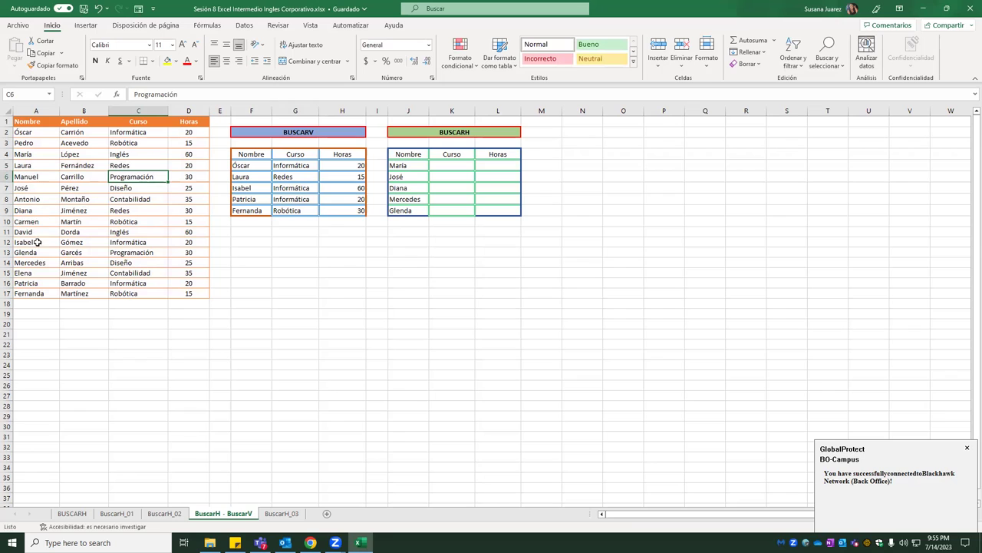
left_click(117, 241)
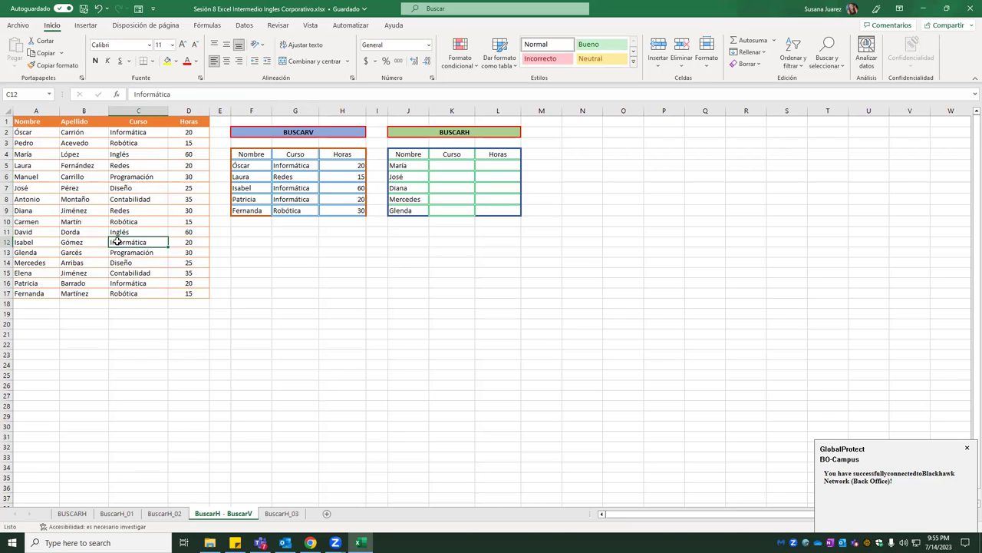
type("Roob")
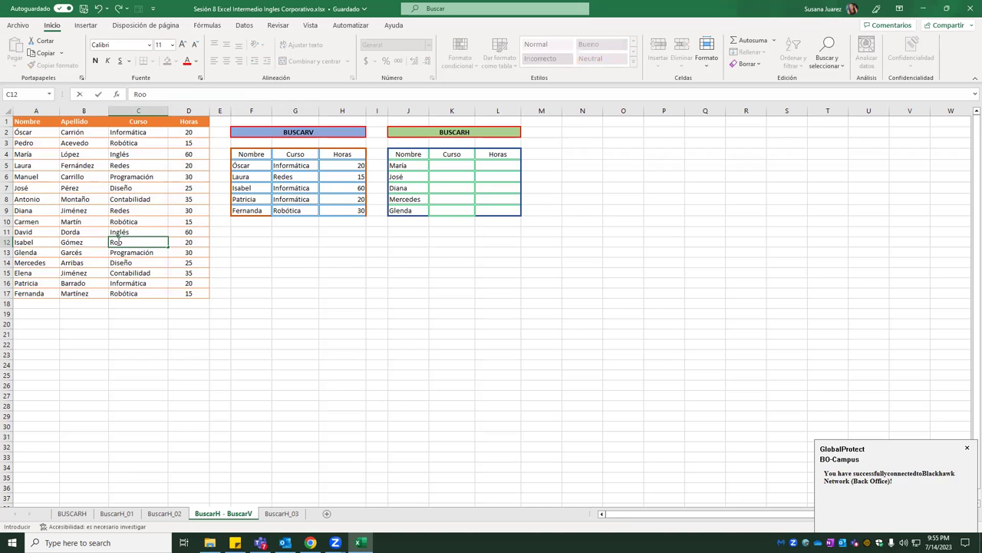
key("BackSpace")
type("botica")
key("Return")
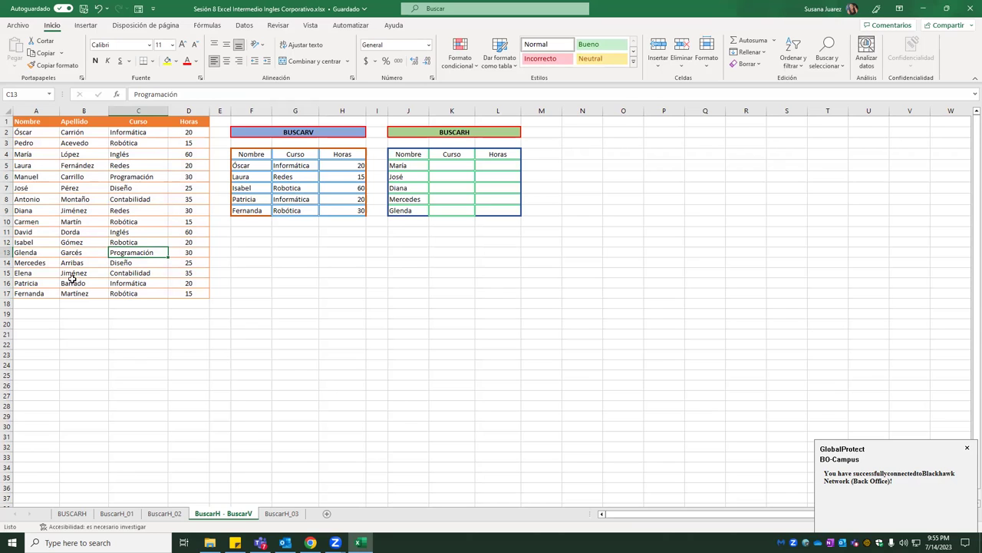
Step: Change the course in C16 to Diseño and check the updated lookup
left_click(119, 281)
type("dISE")
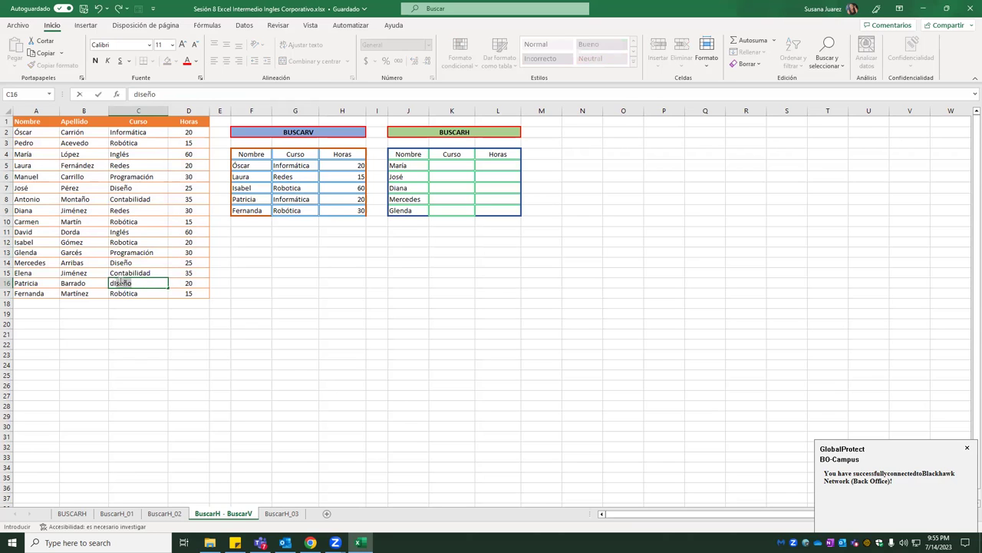
type("ÑO")
key("BackSpace")
key("BackSpace")
key("BackSpace")
key("BackSpace")
type("D")
key("Return")
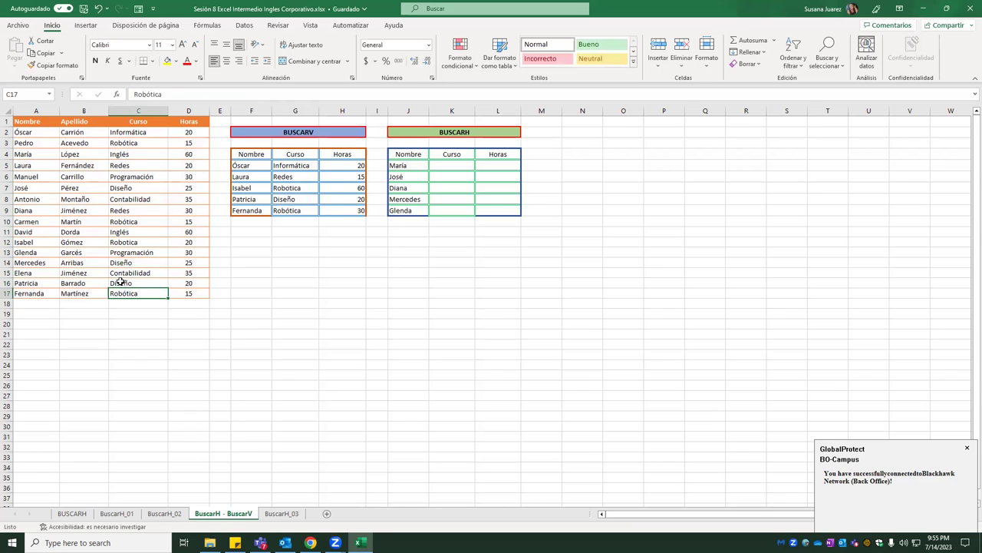
left_click(123, 283)
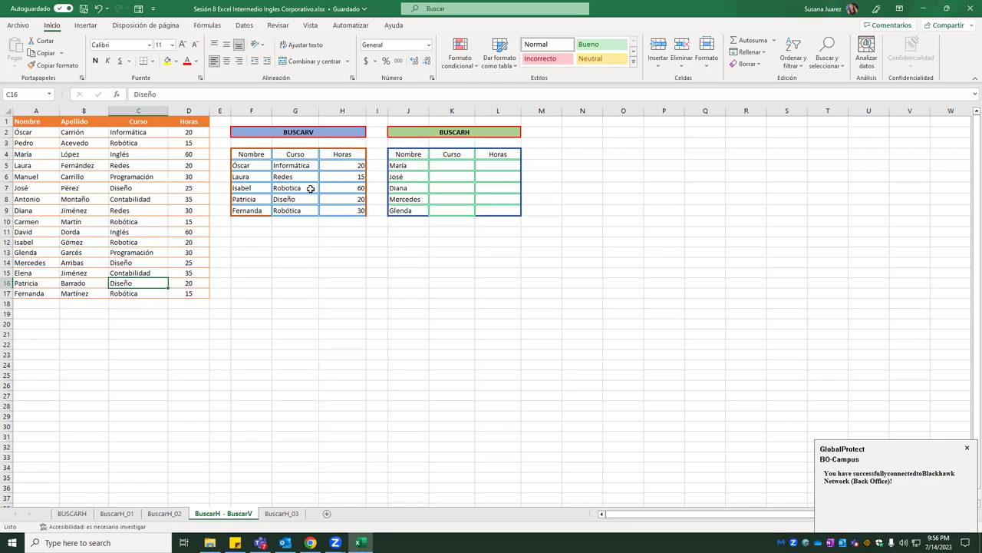
Step: Replace A2 with F5 in H5's Horas BUSCARV formula and fill it down to H9
double_click(348, 168)
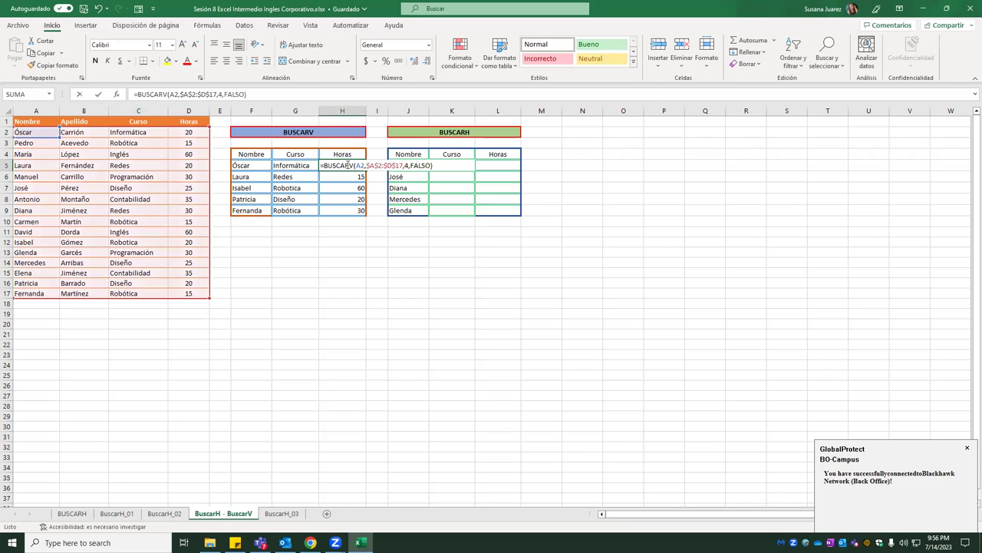
left_click(362, 166)
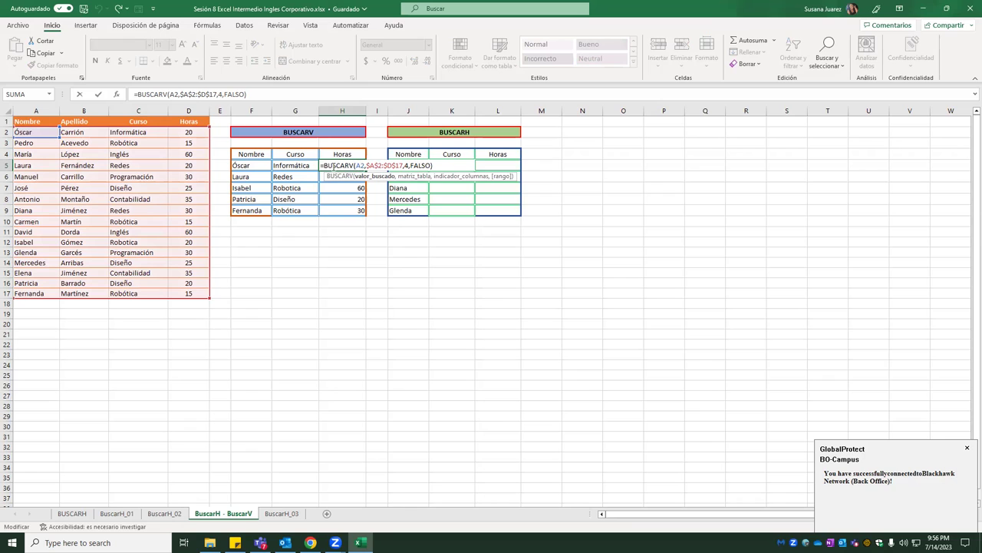
left_click(240, 166)
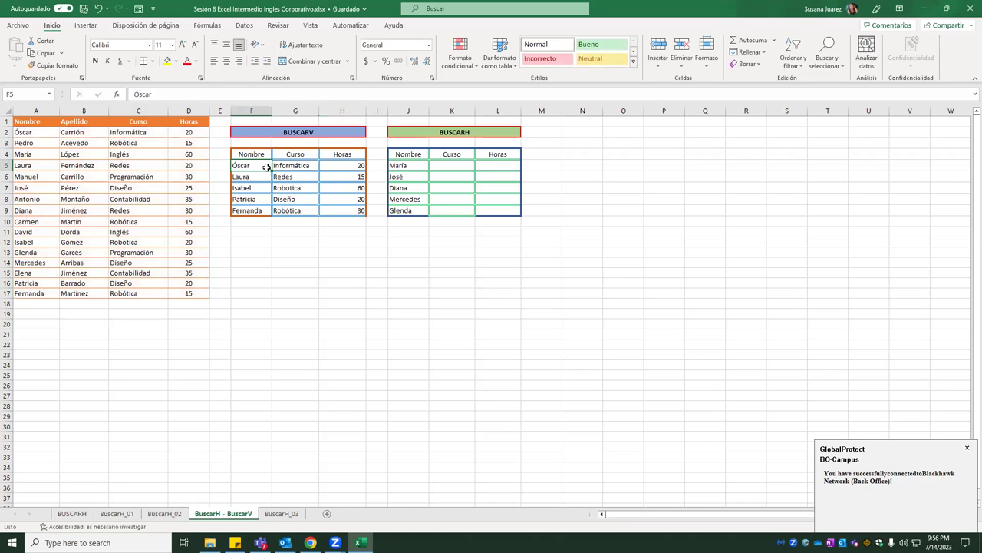
left_click(340, 166)
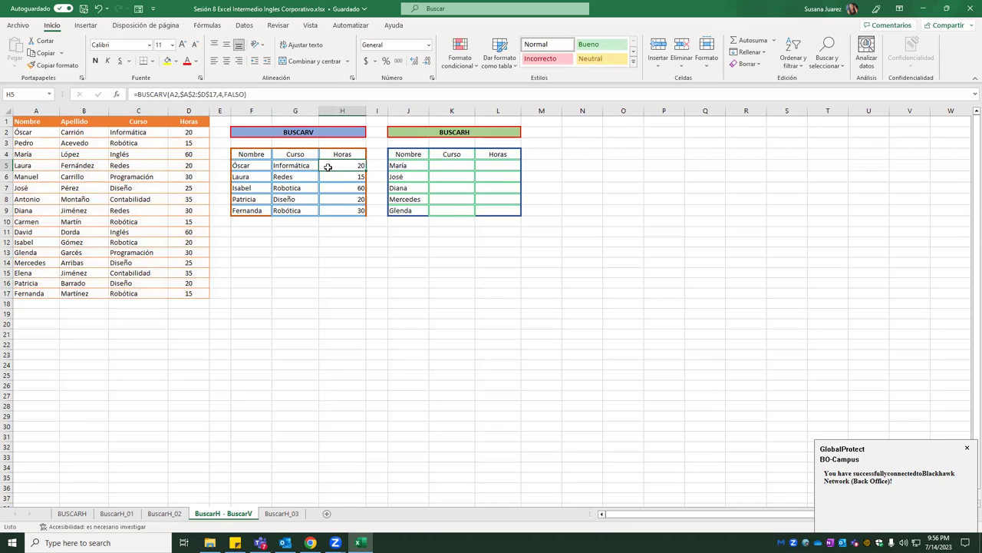
double_click(339, 166)
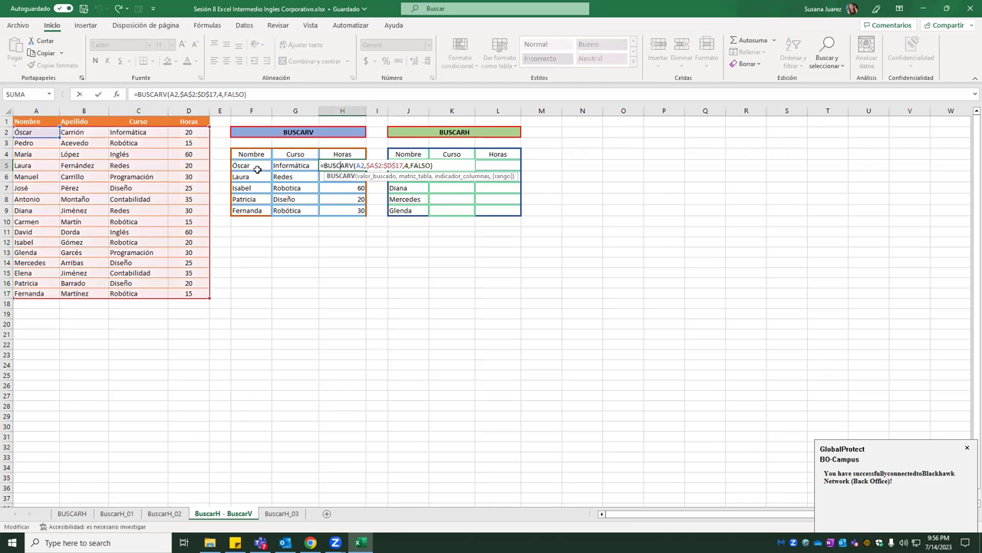
double_click(361, 166)
key("BackSpace")
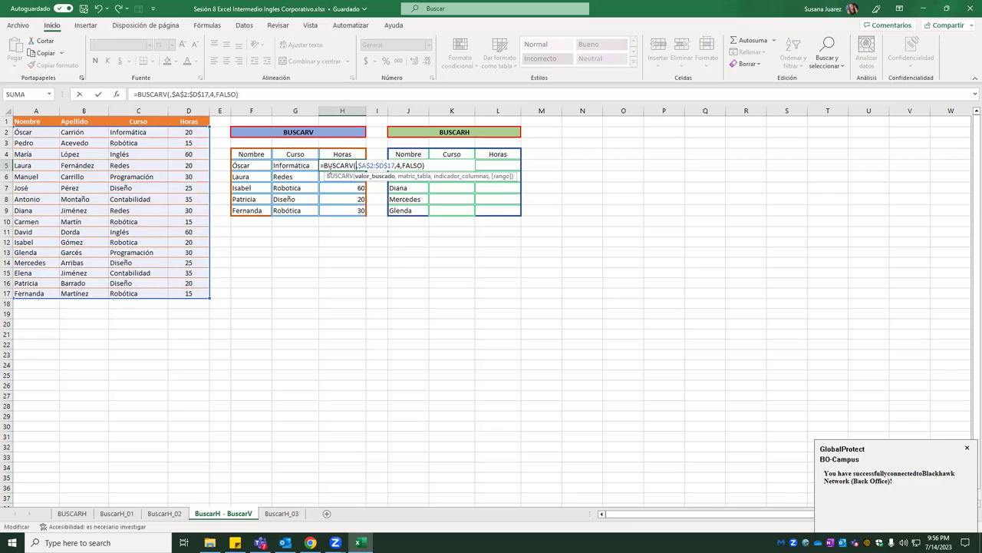
left_click(258, 165)
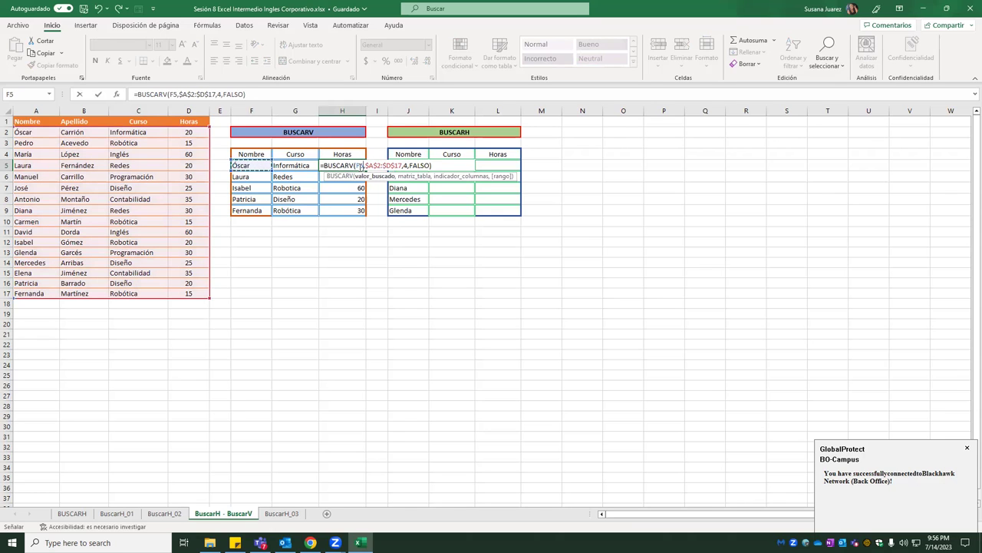
key("ctrl+Return")
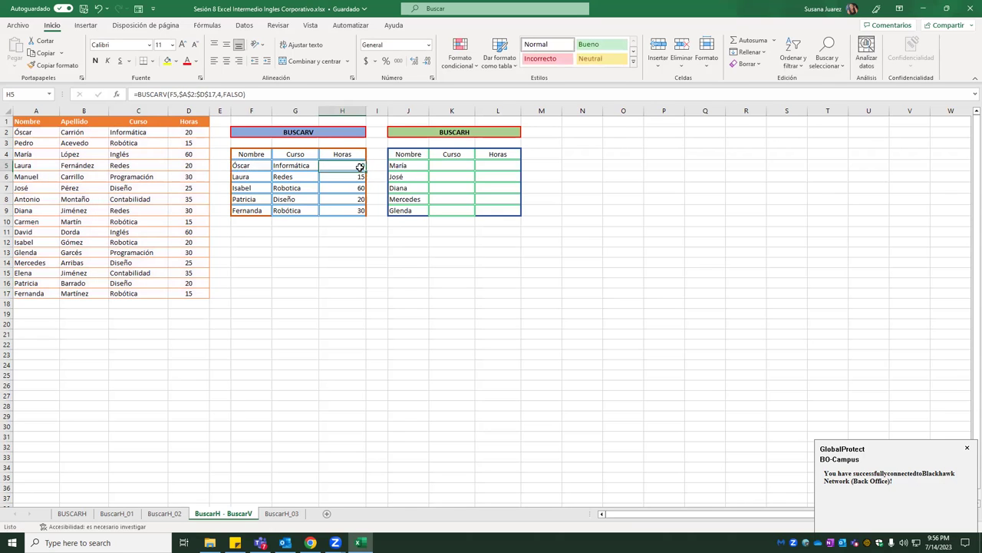
left_click_drag(365, 170, 361, 217)
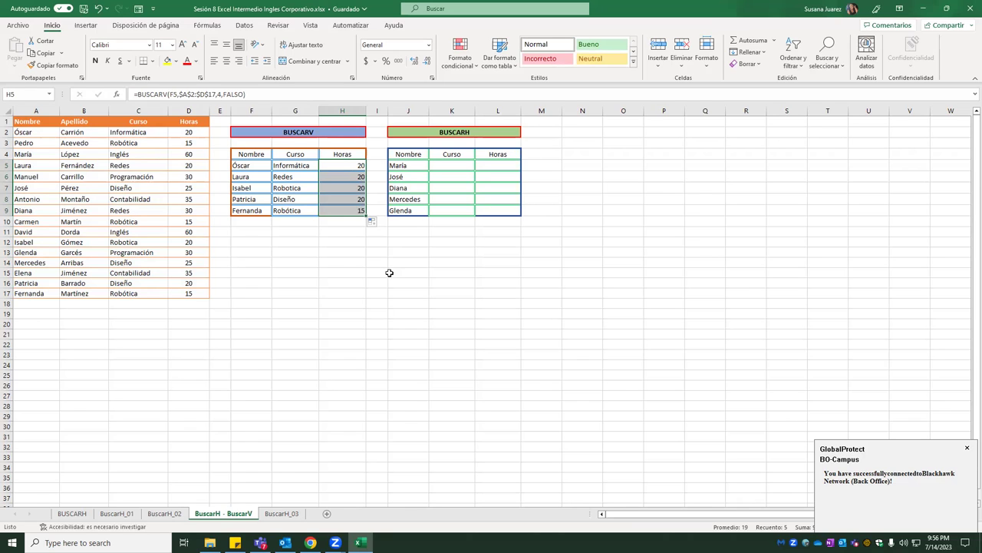
Step: Set the hours to 15 in D5 and 30 in D16
left_click(189, 163)
type("15")
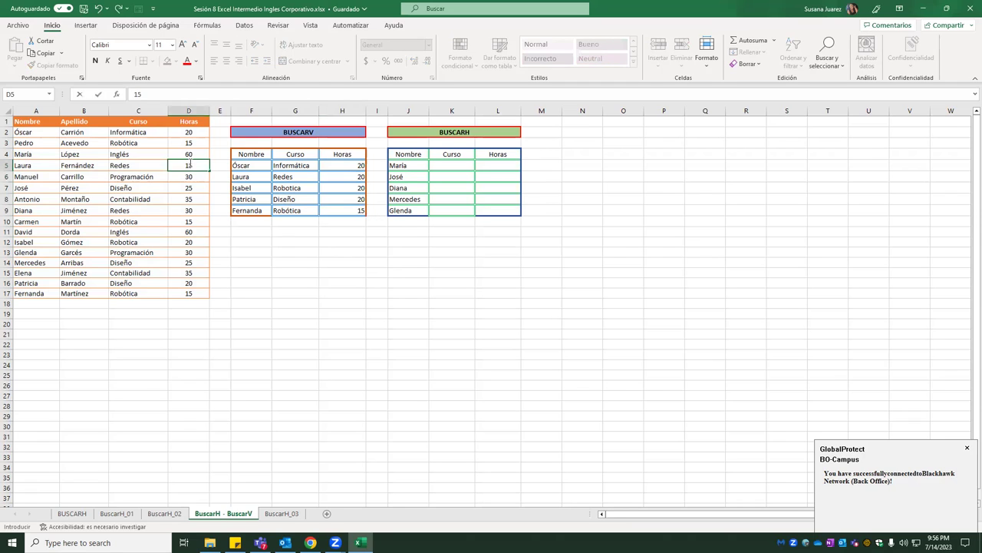
key("Return")
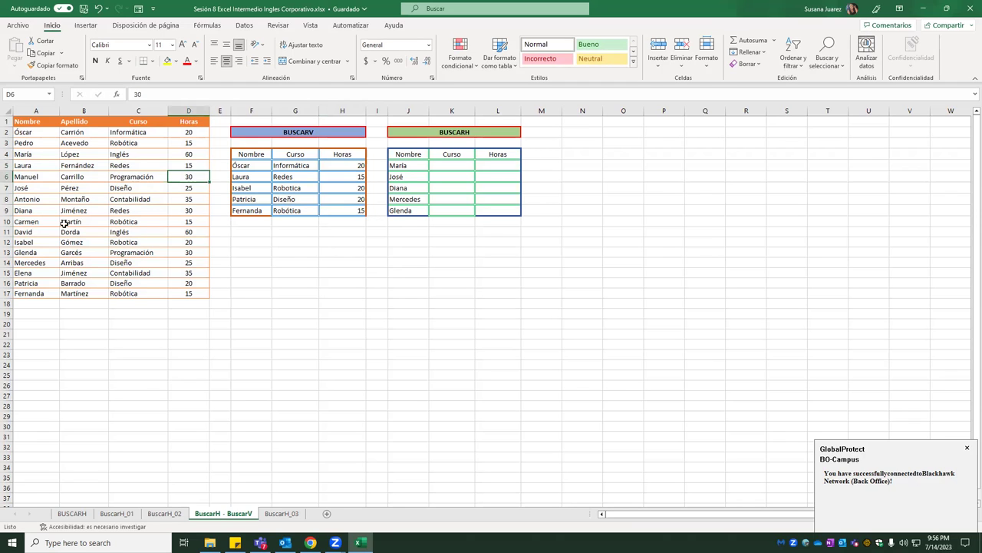
left_click(179, 283)
type("30")
key("Return")
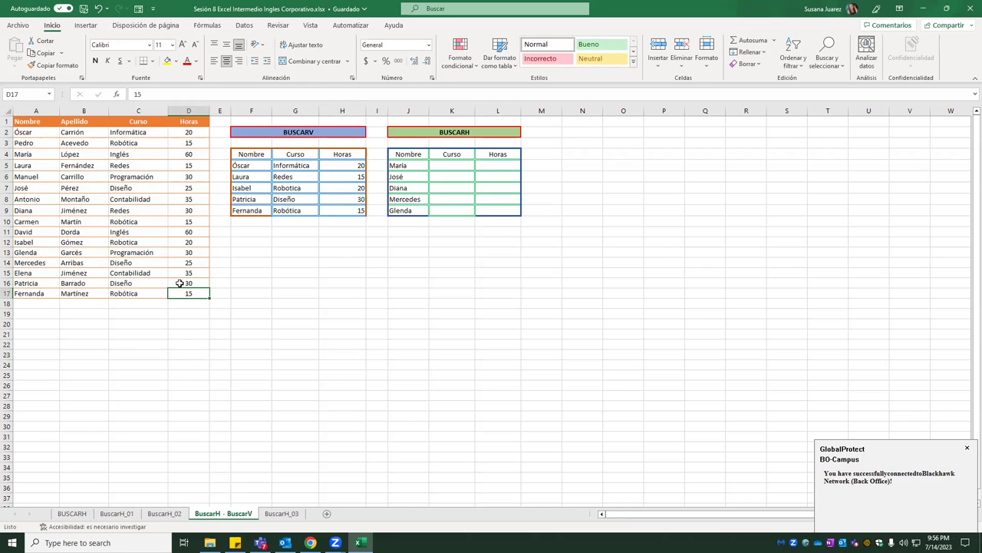
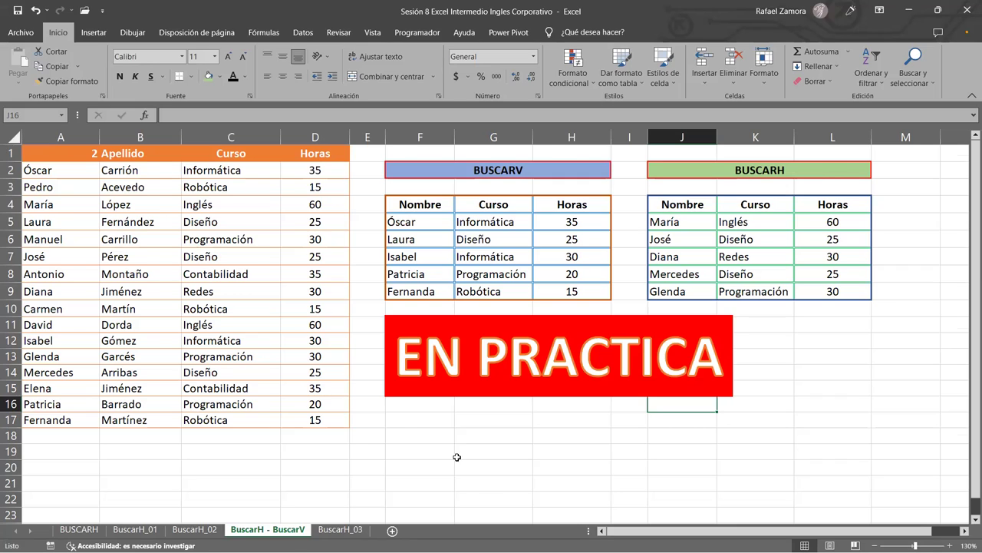
Step: Move to the next worksheet, BuscarH_03, with the winners list and prize table
key("ctrl+Page_Down")
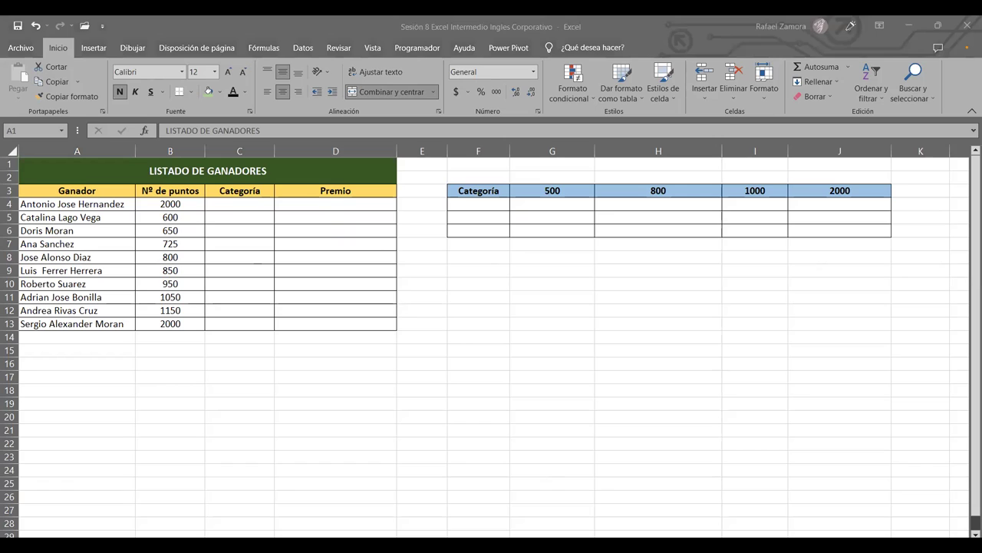
left_click(794, 294)
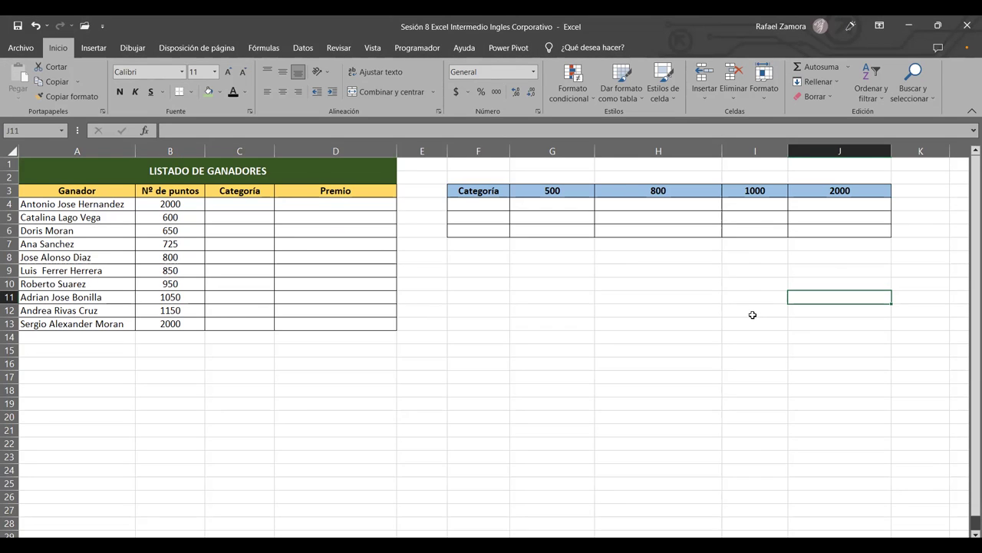
left_click(720, 353)
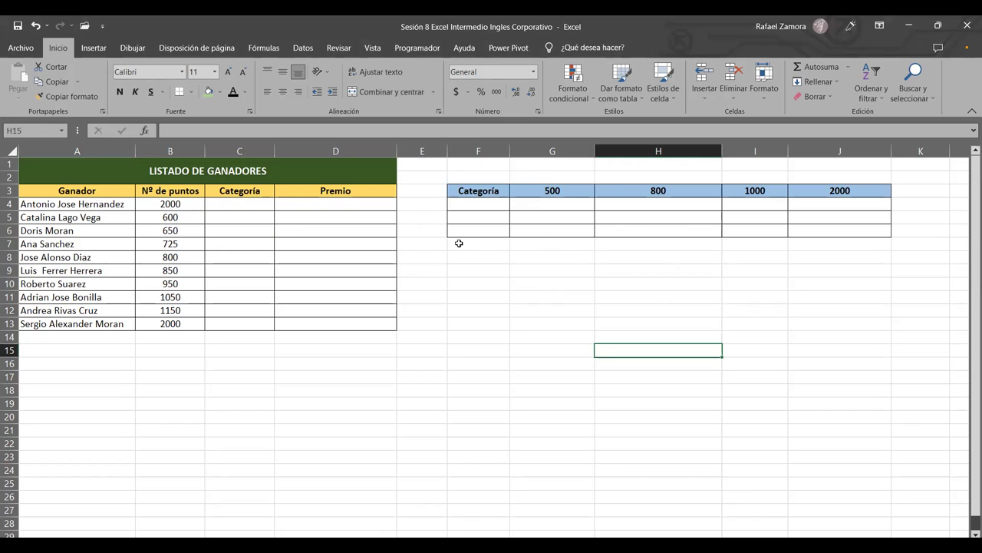
Step: Enter Categoría 1 in F4, then fill down to make Categoría 2 and Categoría 3
left_click_drag(499, 204, 501, 228)
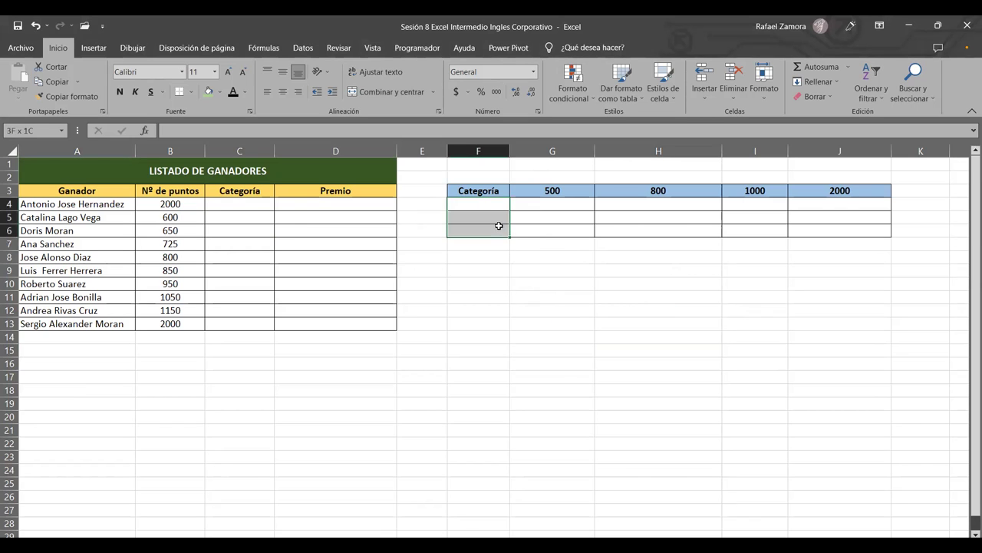
left_click(475, 205)
type("C")
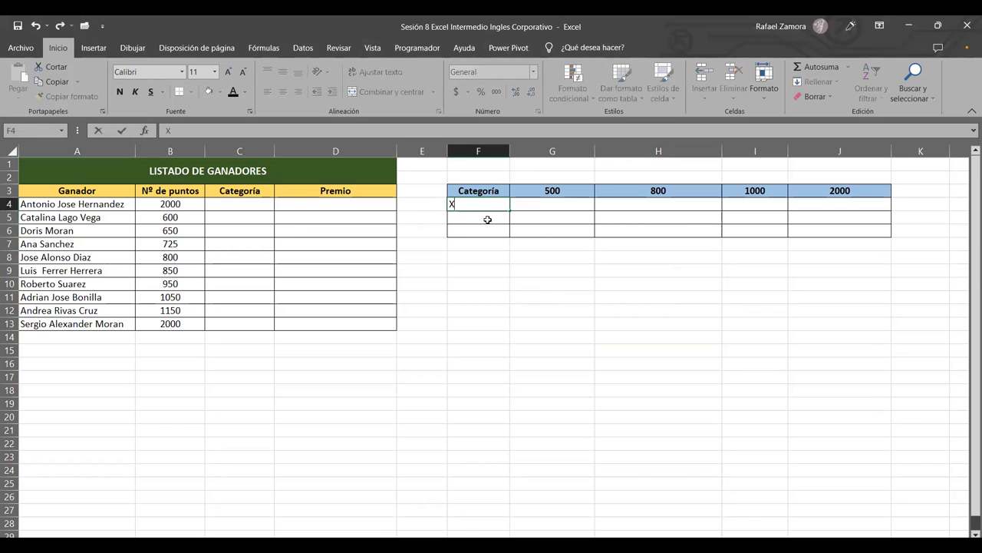
type("A")
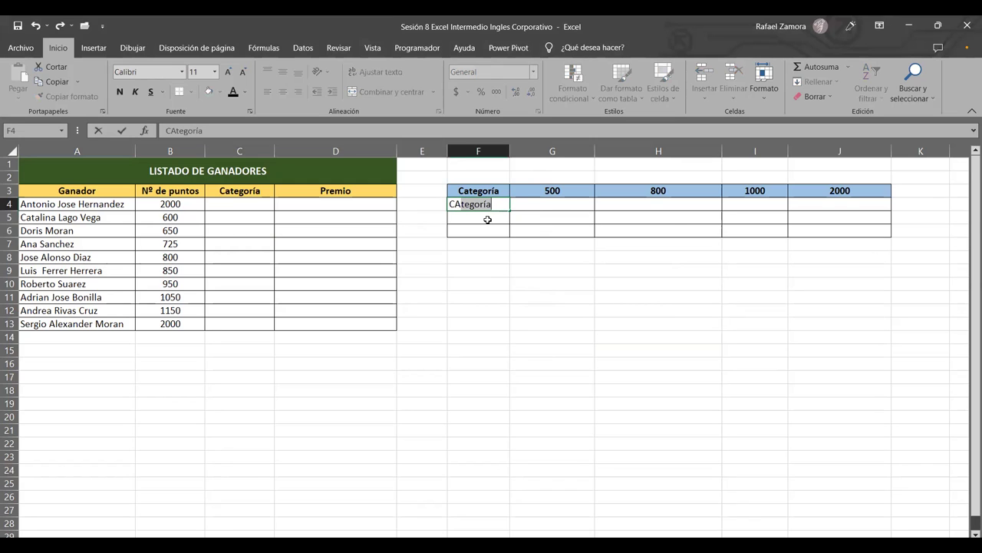
key("Return")
key("Up")
key("Delete")
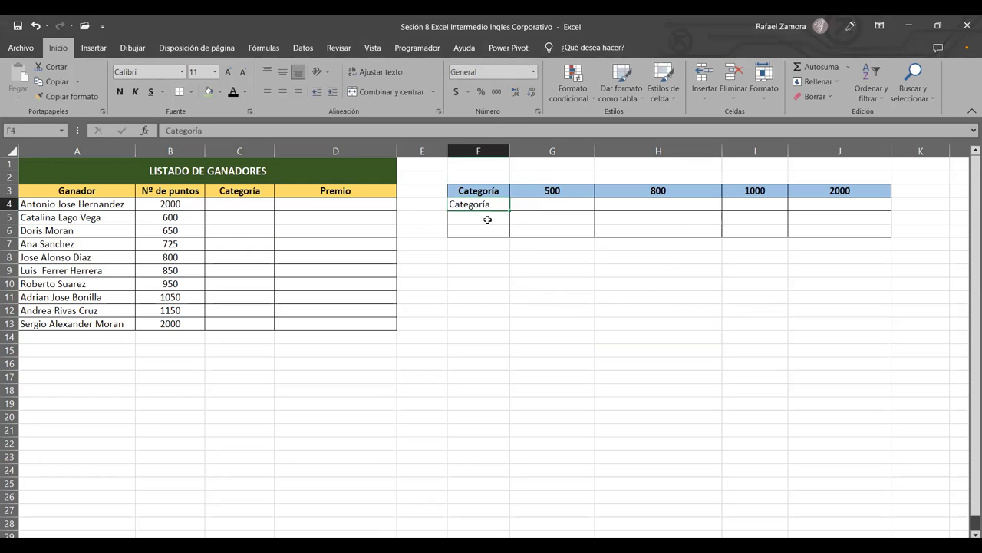
key("F2")
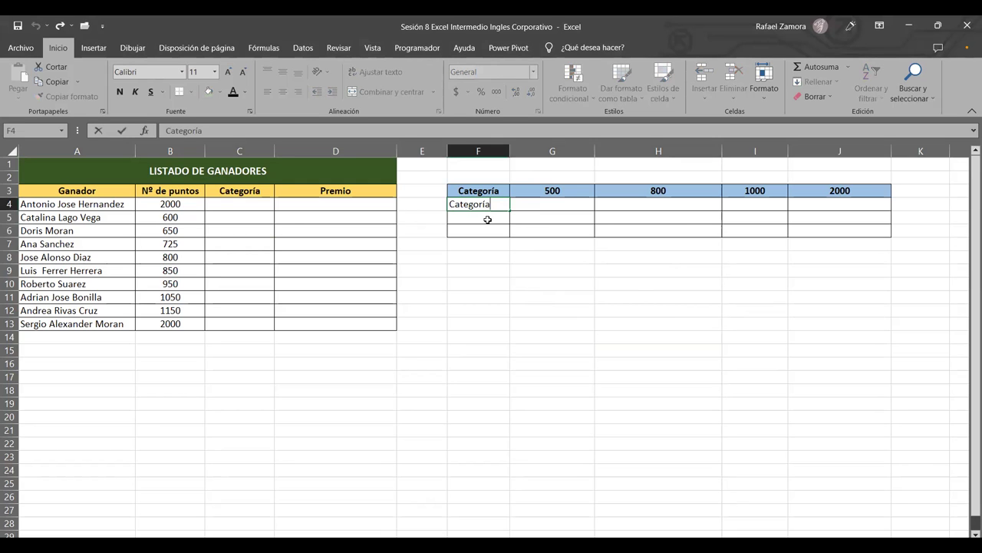
type("1")
key("Return")
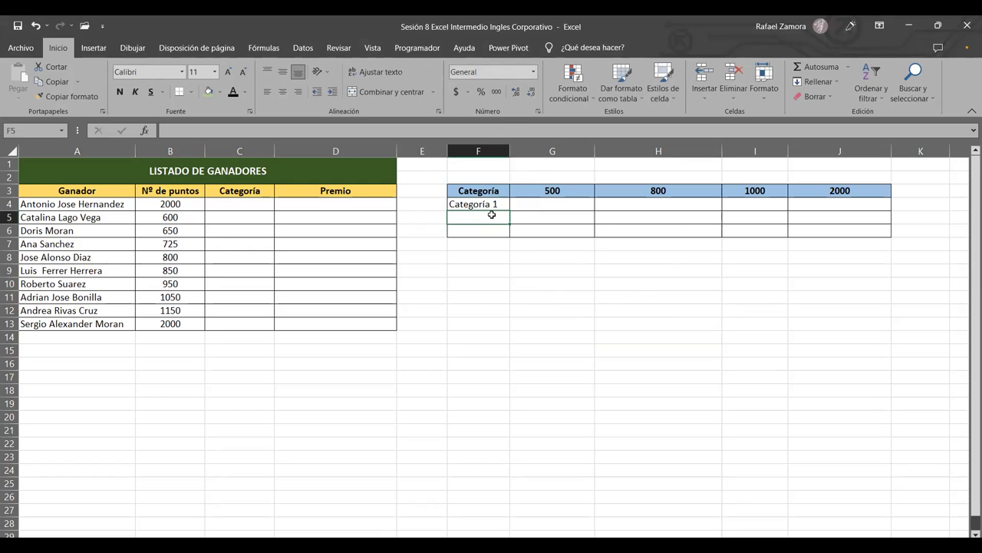
left_click(492, 206)
left_click_drag(507, 220, 507, 234)
left_click(483, 281)
Step: Select the winners' Categoría cells and Categoría 1's prize cells in turn
left_click(253, 203)
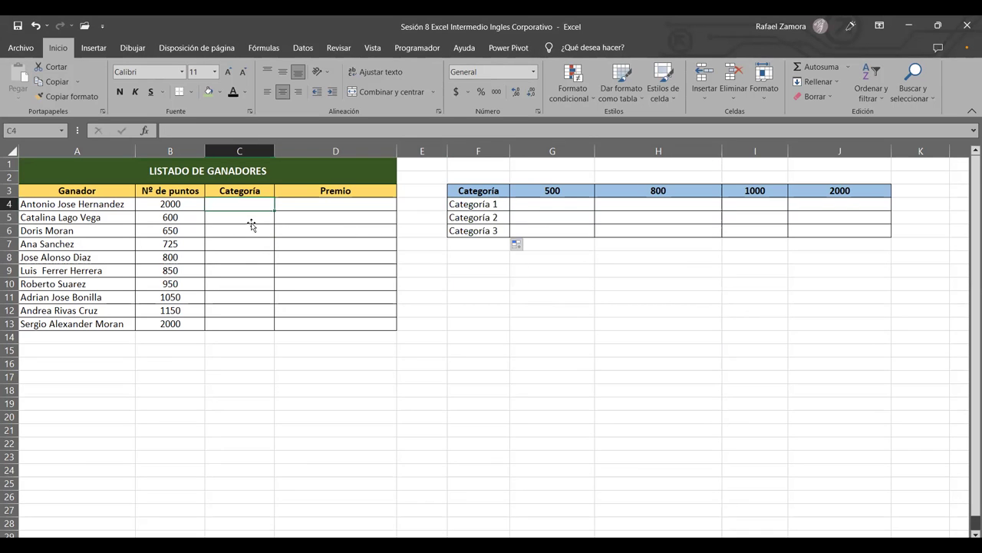
left_click(249, 283)
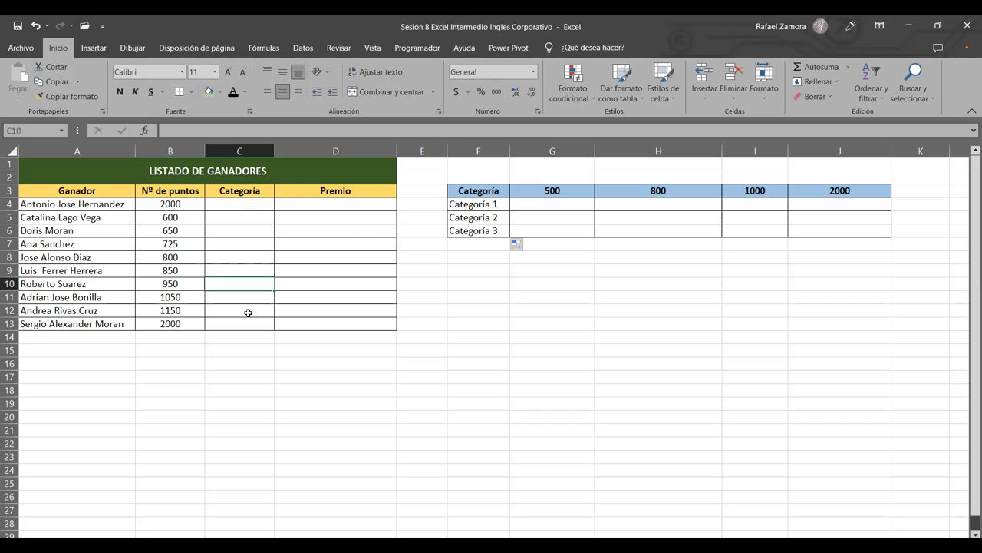
left_click(258, 259)
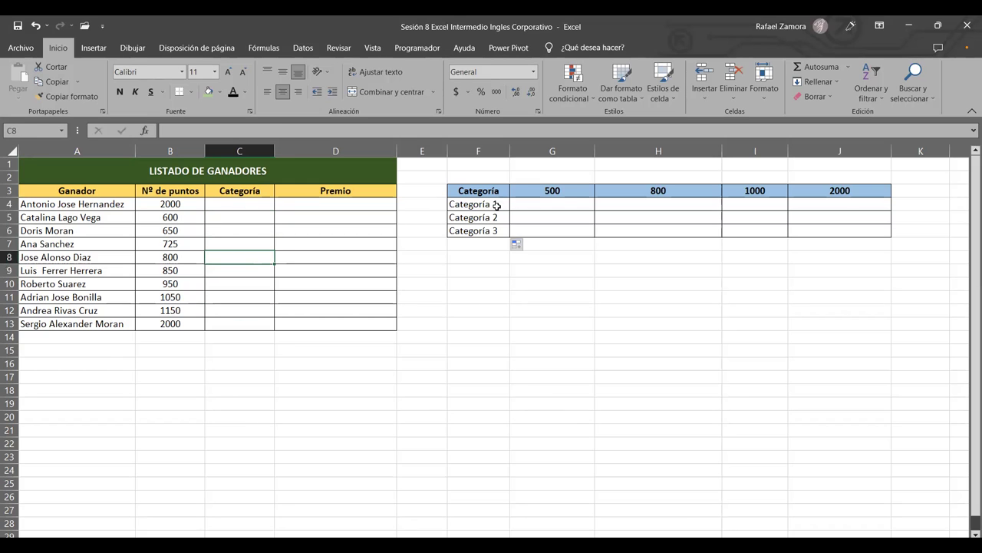
left_click(496, 205)
left_click(565, 203)
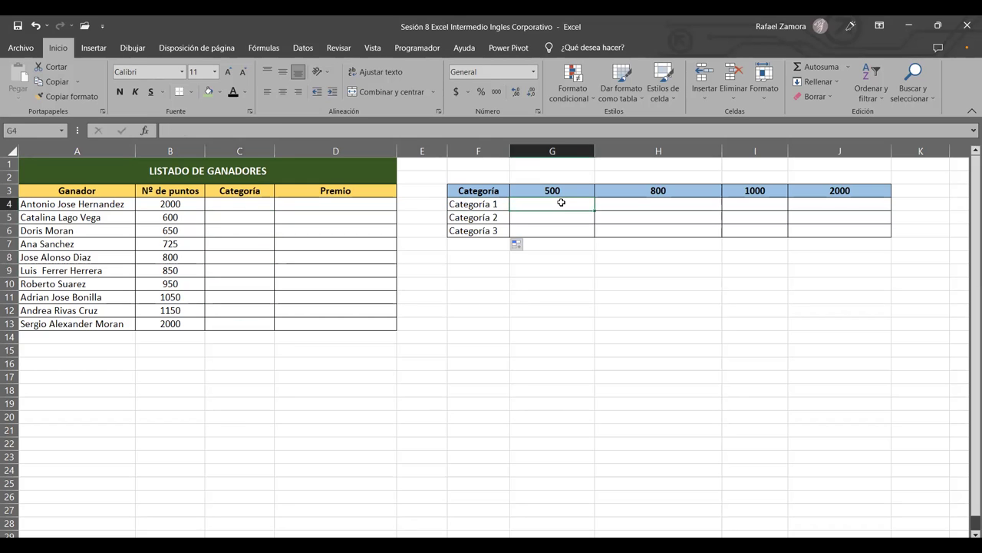
left_click(655, 205)
left_click(830, 206)
left_click(754, 208)
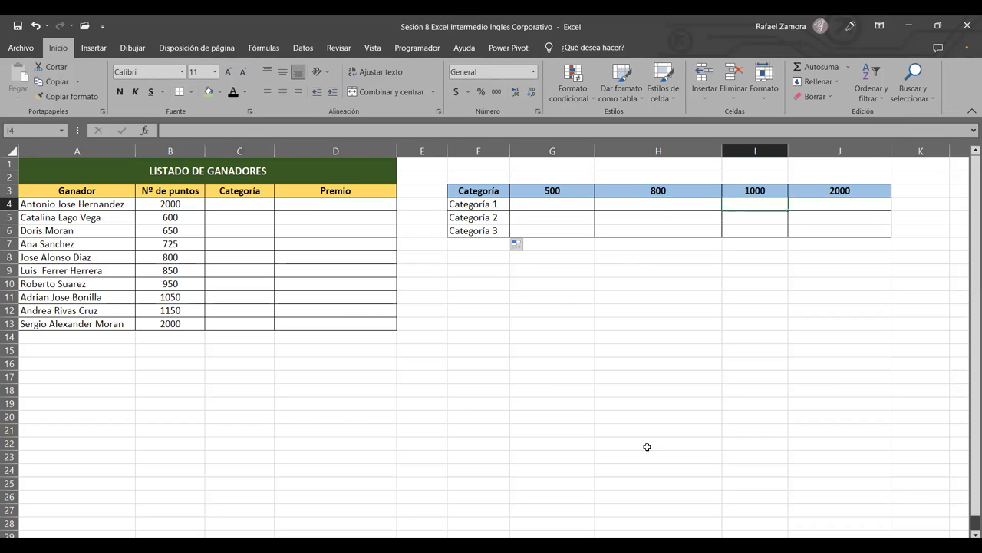
Step: Fill G4:J4 with Tablet, Celular, Ipad and boleto aéreo as Categoría 1's prizes
left_click(559, 210)
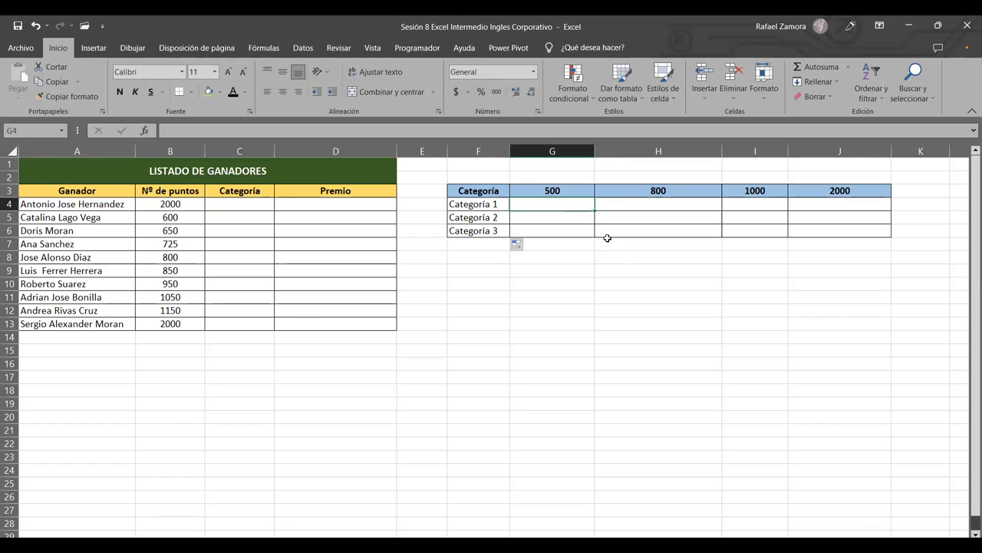
type("Table")
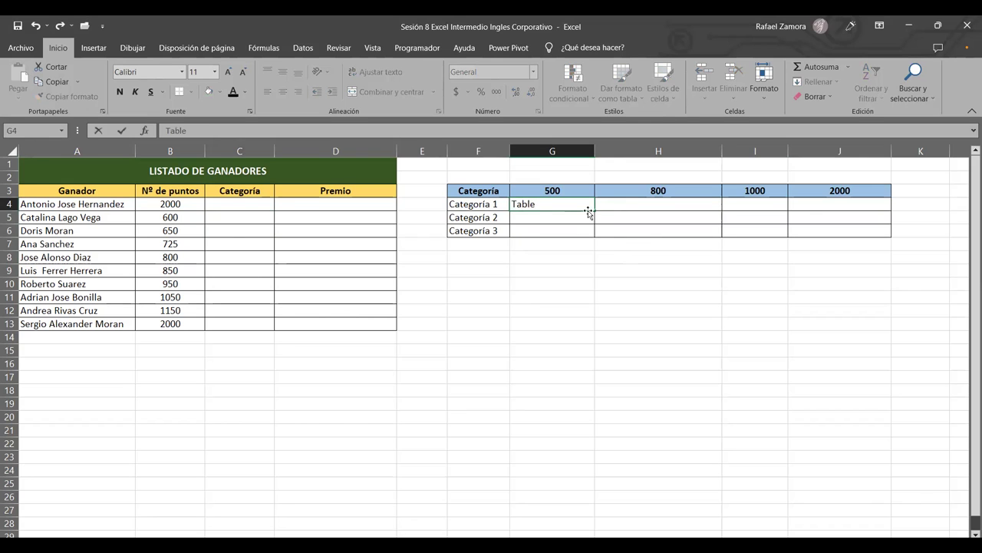
type("t")
key("Tab")
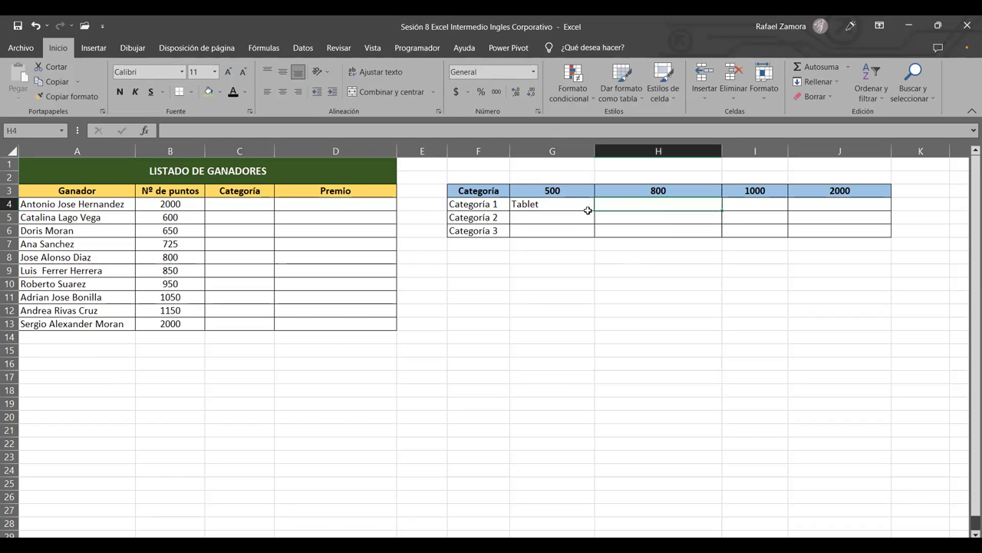
type("C")
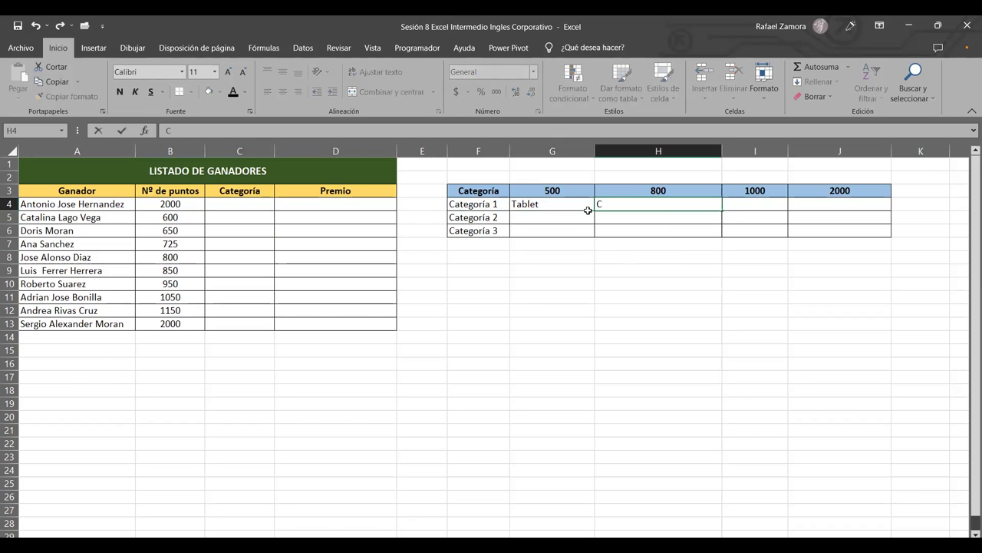
type("elular")
key("Tab")
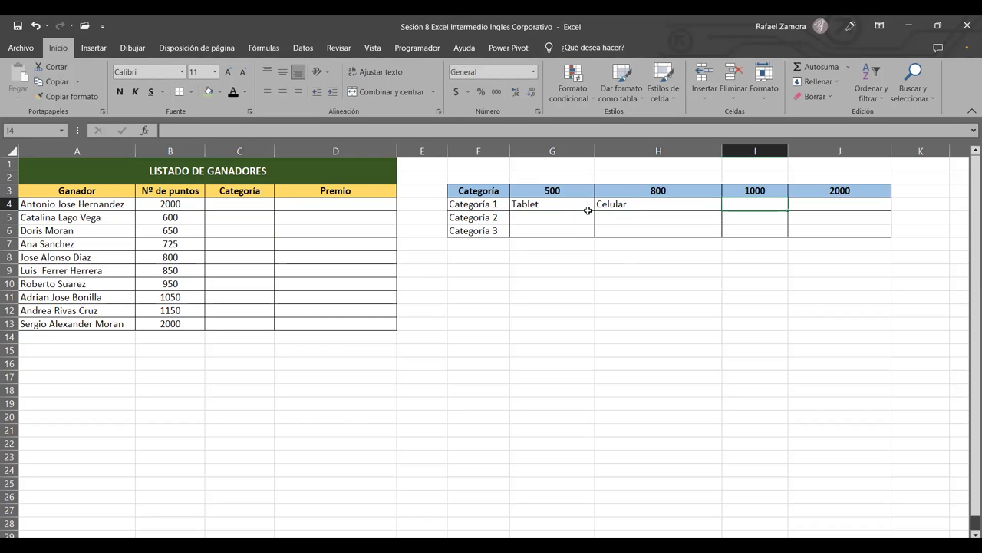
type("Ipad")
key("Tab")
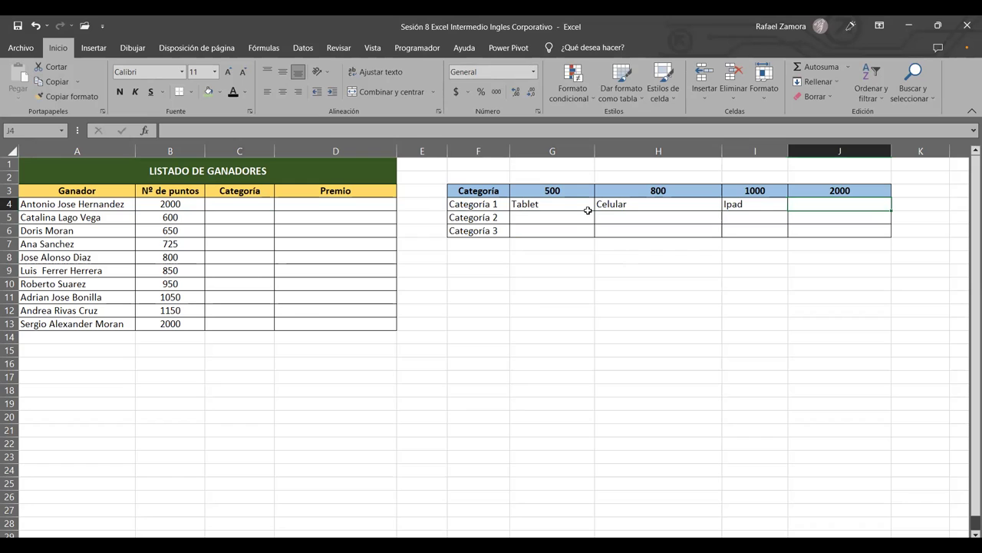
type("Viaje")
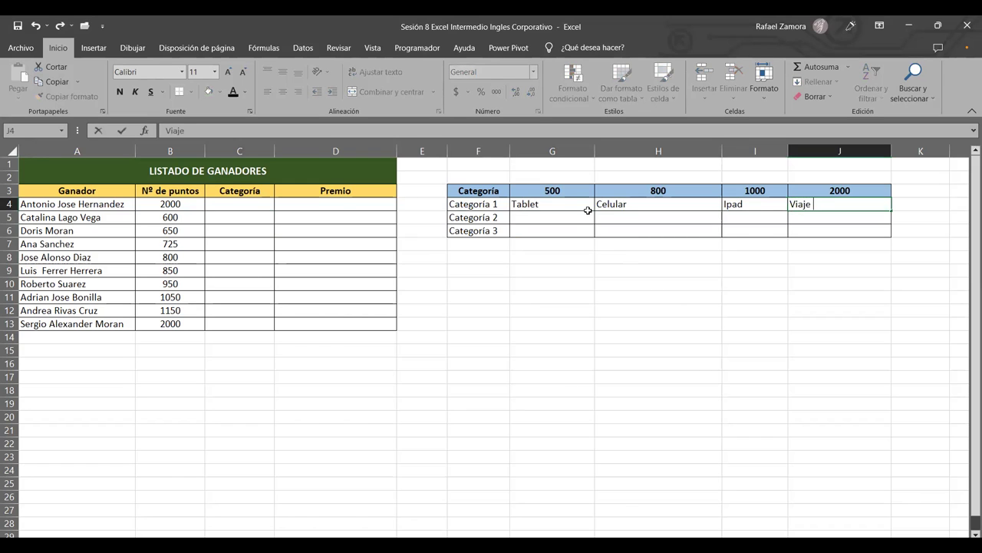
key("BackSpace")
key("BackSpace")
key("BackSpace")
type("boleto aéreo")
key("Return")
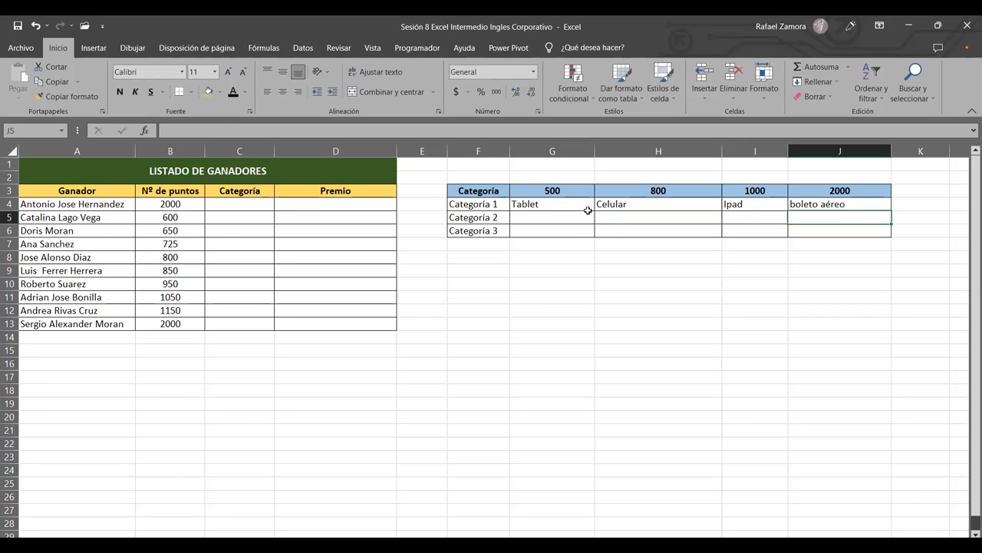
left_click(532, 217)
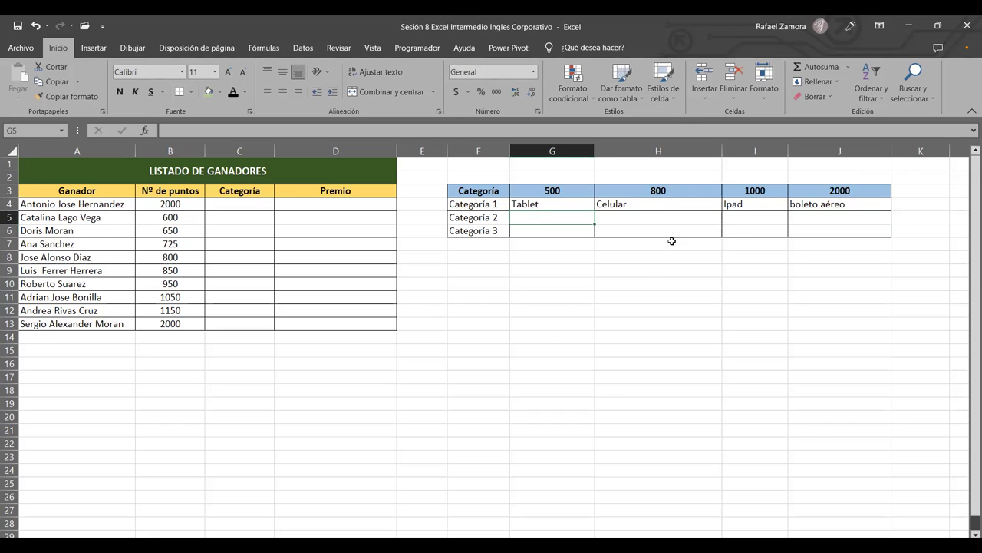
left_click(626, 220)
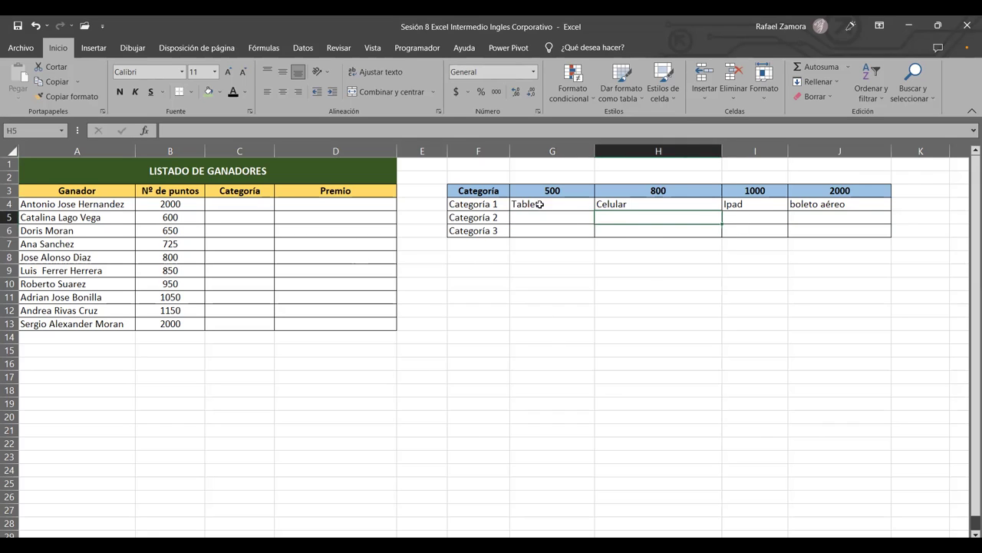
left_click_drag(503, 204, 818, 232)
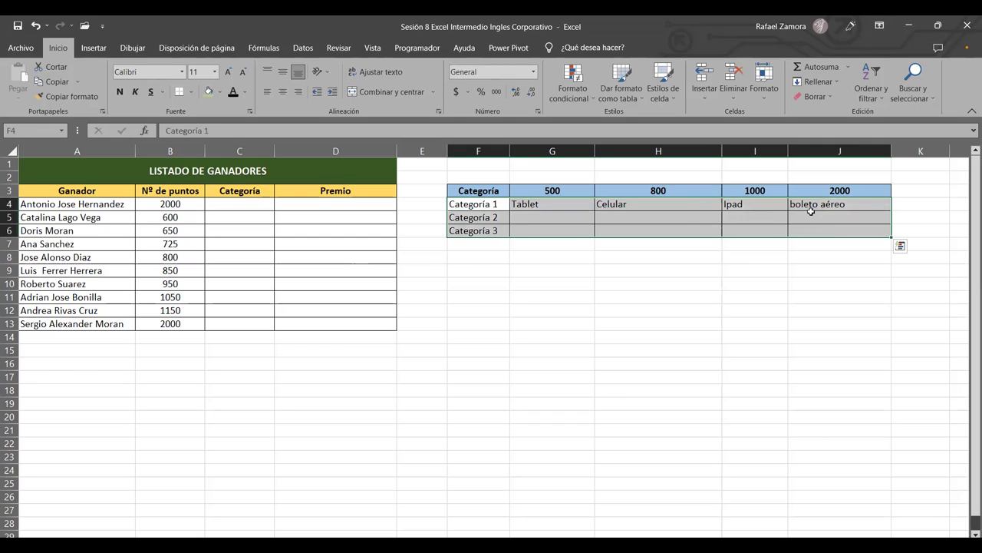
left_click(545, 219)
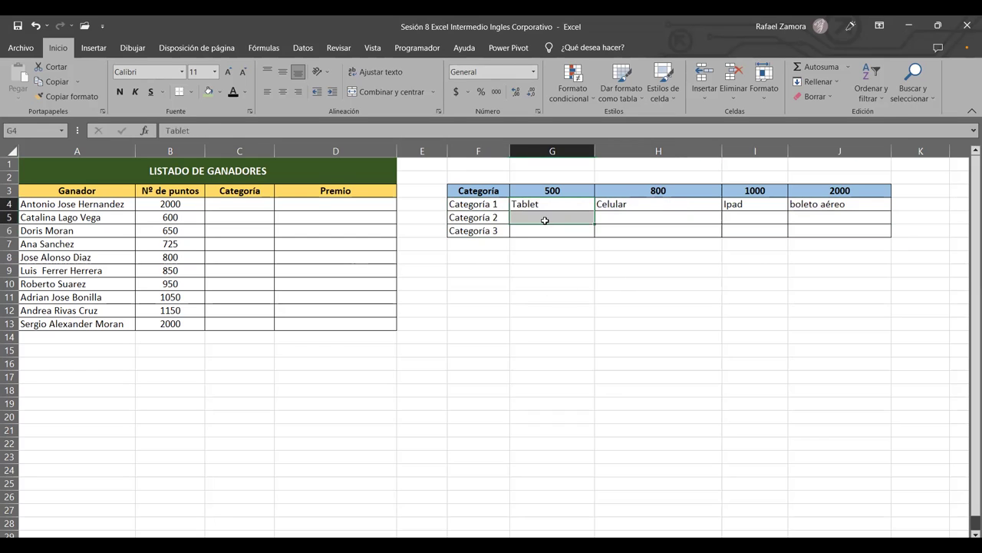
left_click_drag(247, 204, 245, 326)
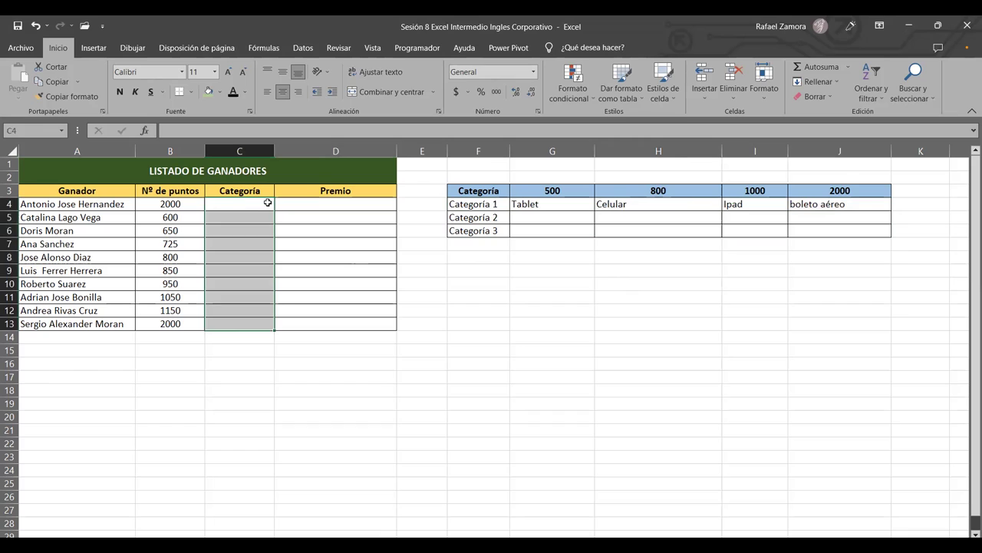
left_click(252, 205)
key("Down")
key("Down")
key("Down")
left_click(260, 205)
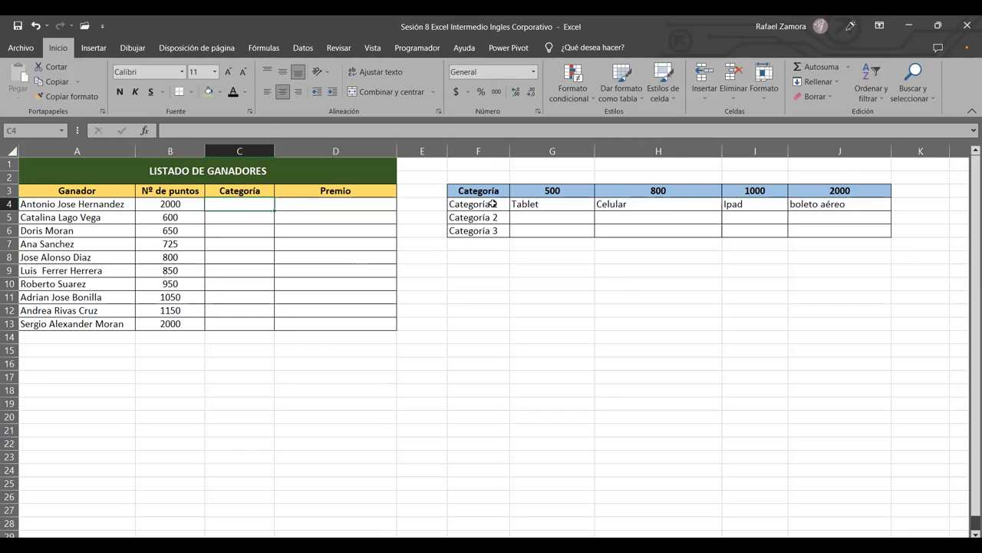
left_click_drag(491, 203, 495, 229)
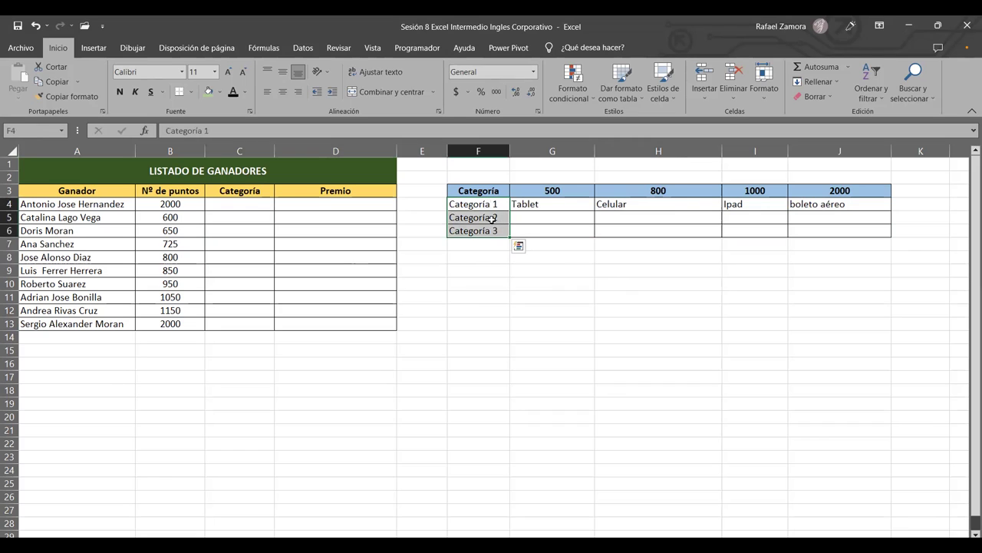
left_click_drag(250, 203, 237, 322)
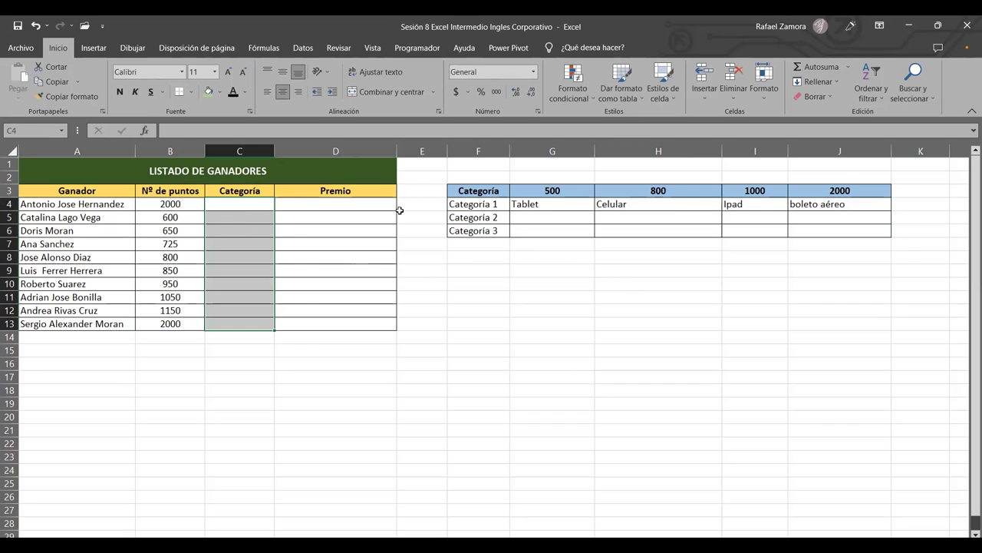
left_click(335, 208)
left_click_drag(339, 219, 344, 328)
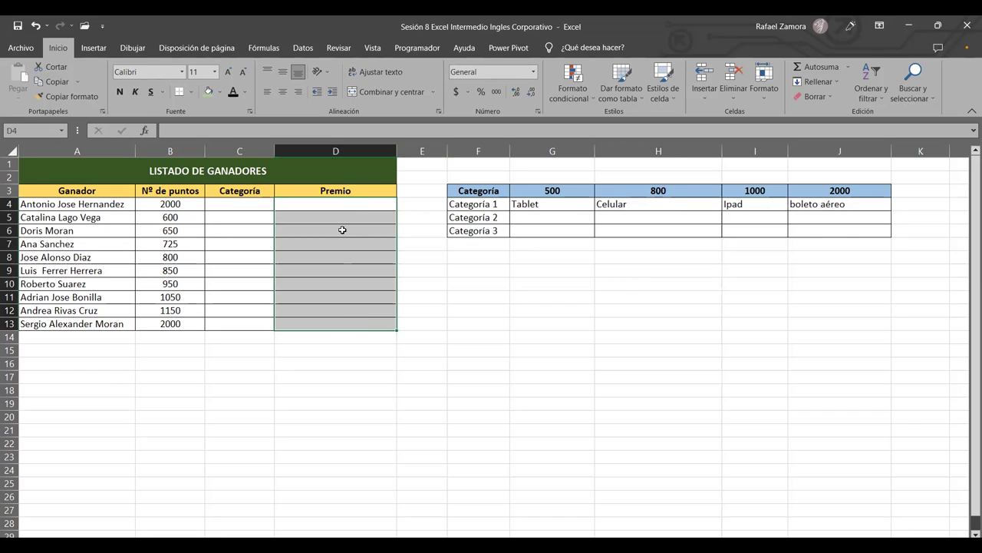
left_click(354, 207)
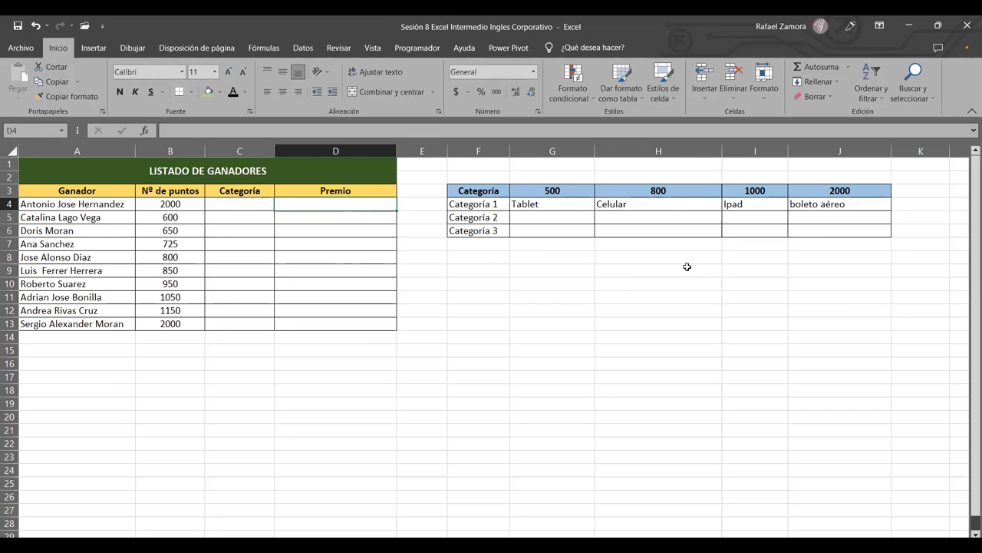
left_click(241, 218)
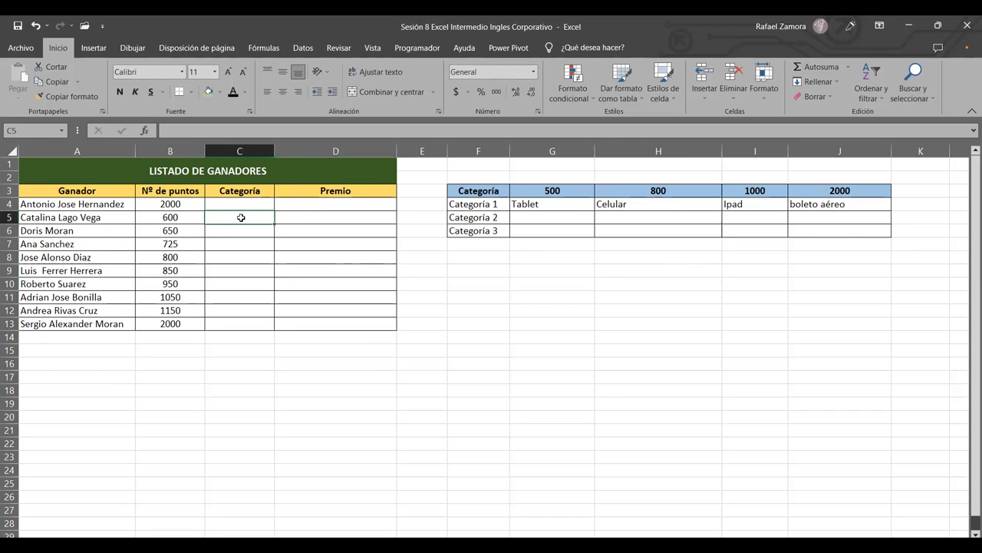
left_click(188, 243)
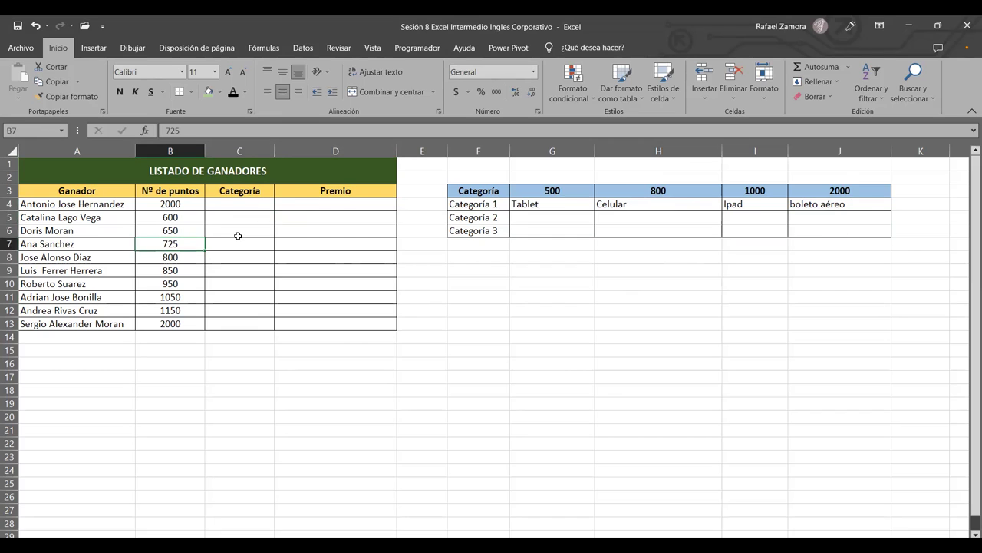
mouse_move(579, 221)
left_mouse_down()
mouse_move(686, 218)
mouse_move(808, 231)
left_mouse_up()
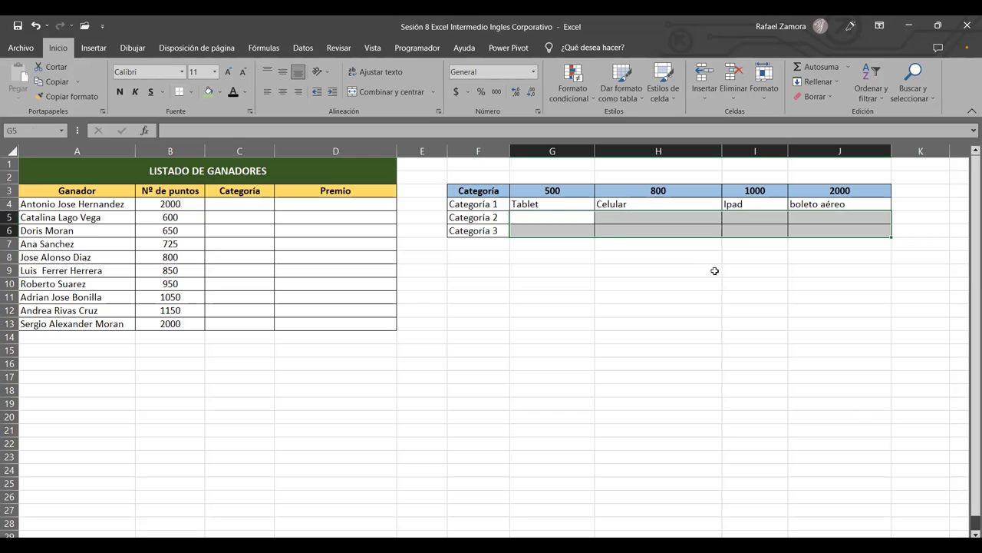
left_click_drag(531, 214, 669, 218)
left_click(634, 218)
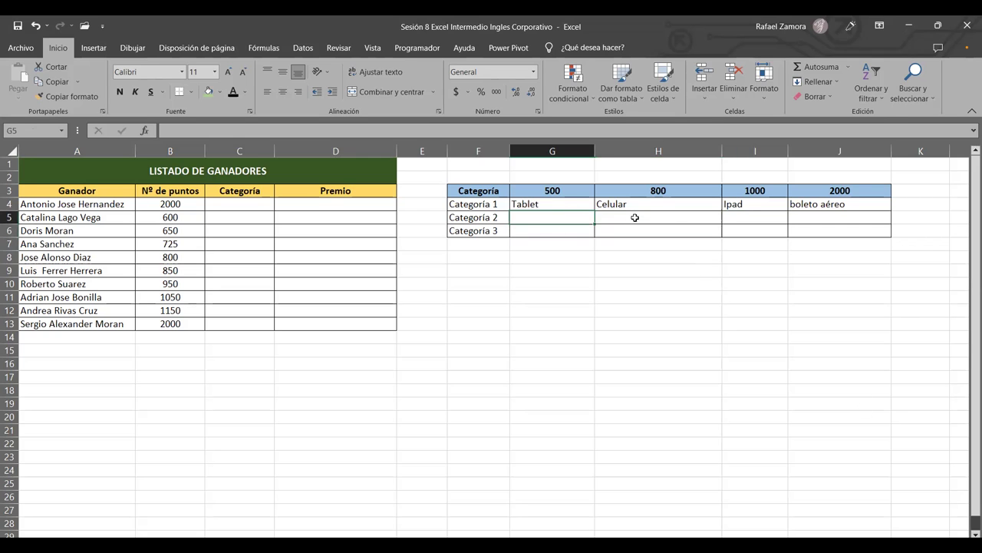
left_click(725, 218)
left_click(827, 218)
left_click(629, 218)
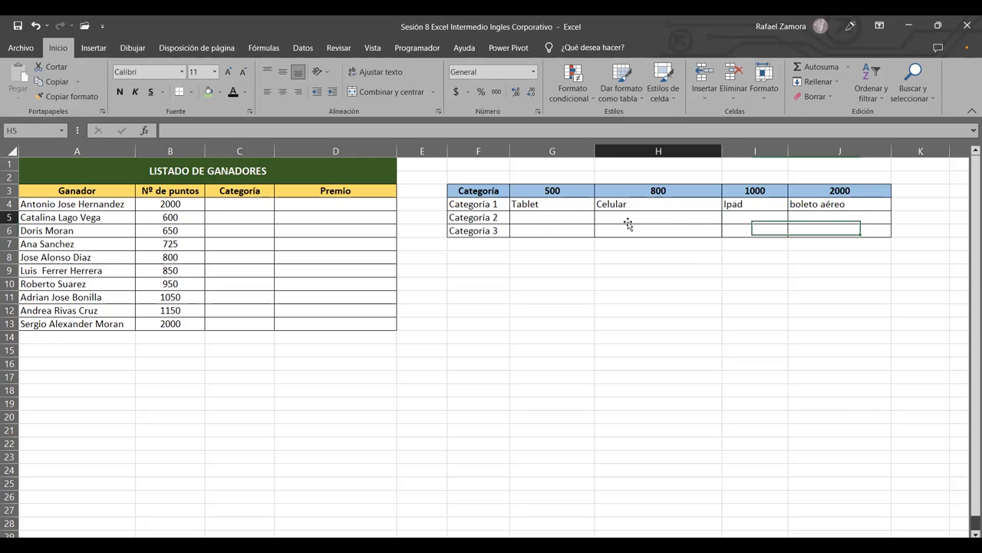
left_click(560, 234)
left_click(698, 230)
left_click(866, 235)
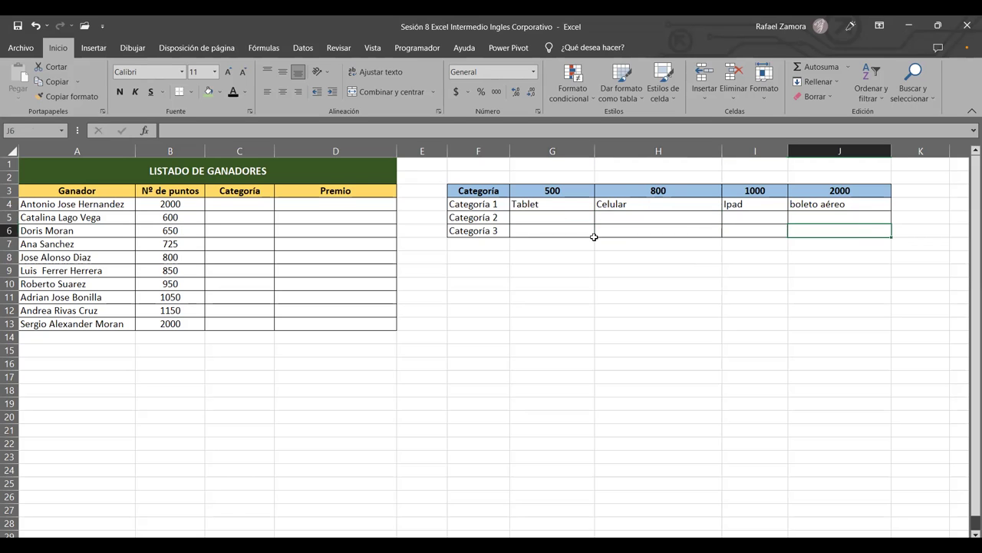
Step: Resize columns G through J (500, 800, 1000, 2000 points) to one matching width
left_click(588, 151)
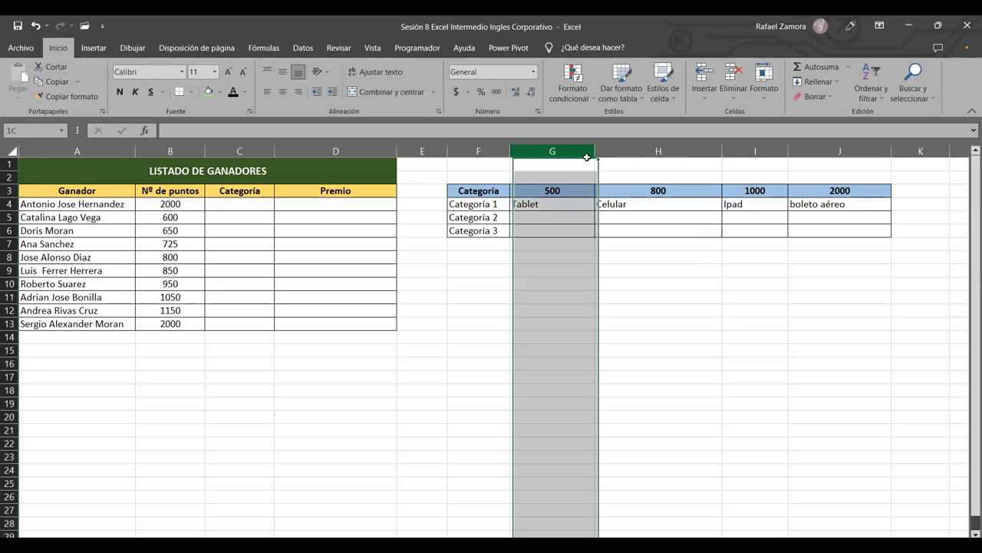
key("shift+Right")
key("shift+Right")
key("shift+Right")
left_click_drag(726, 151, 712, 152)
left_click(729, 323)
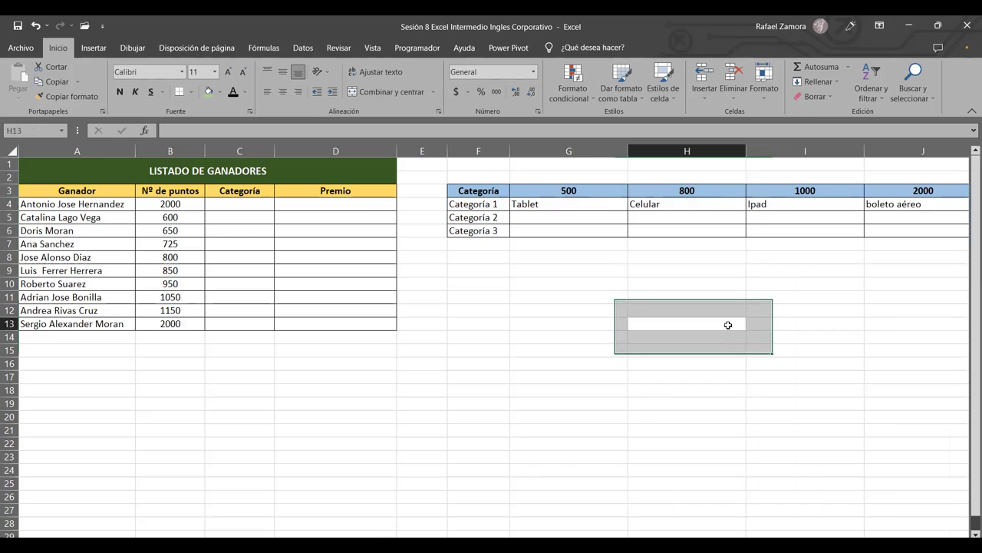
left_click_drag(590, 153, 906, 153)
left_click_drag(628, 152, 610, 151)
left_click(760, 310)
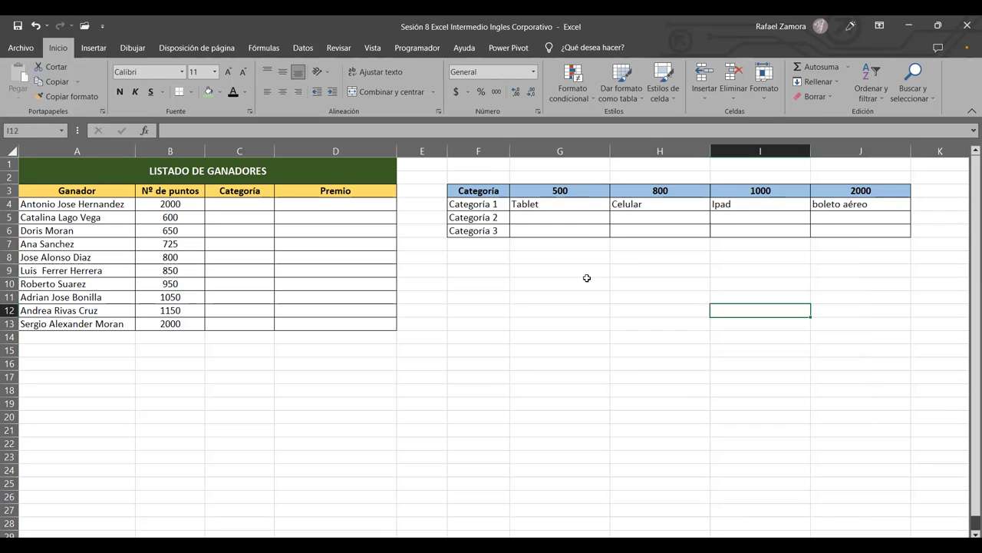
left_click(245, 200)
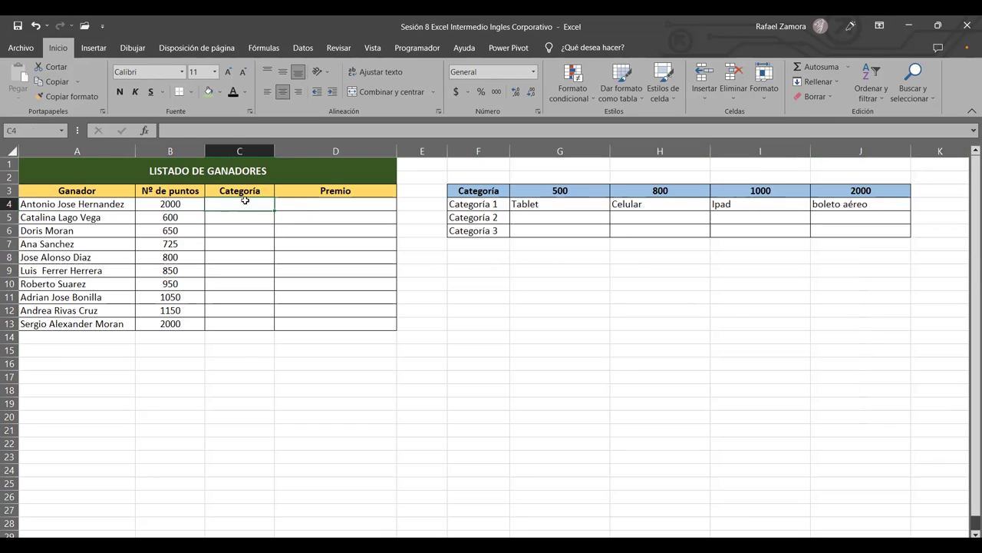
Step: Enter =ALEATORIO.ENTRE(1,3) in C4 and fill it down C4:C13 for all ten winners
type(")")
type("=")
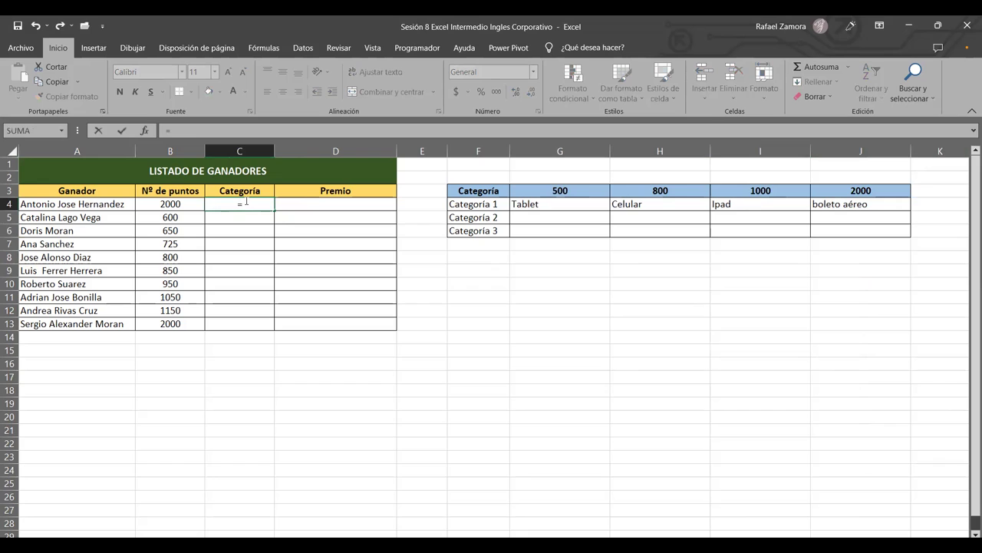
type("ALEATORIO.ENTRE(")
type("1,3)")
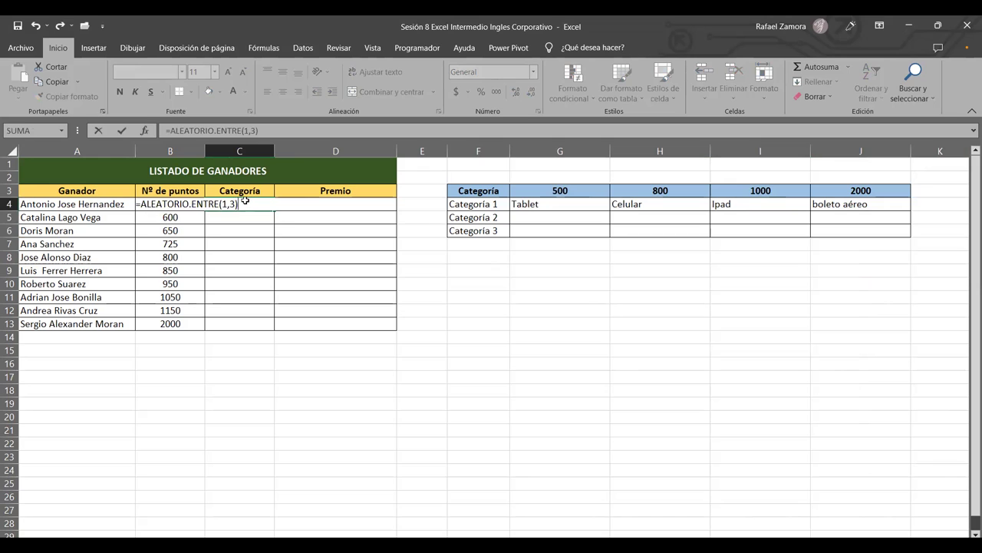
key("Return")
left_click(249, 205)
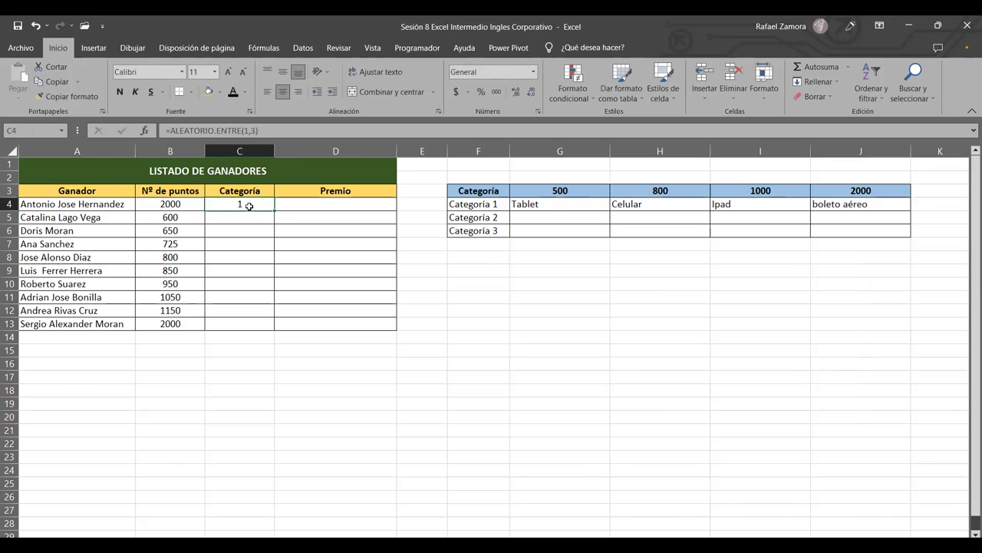
left_click_drag(270, 209, 253, 331)
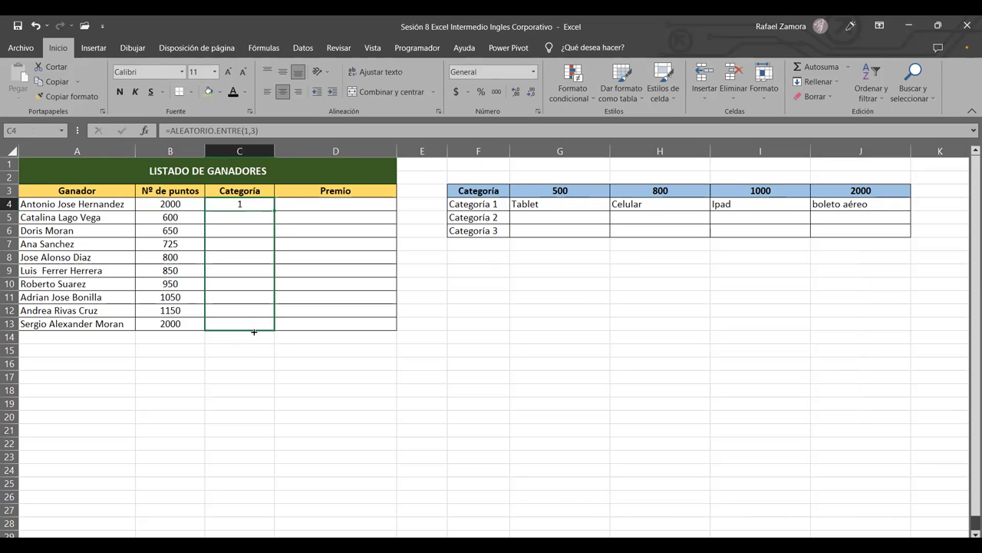
key("ctrl+j")
left_click(309, 284)
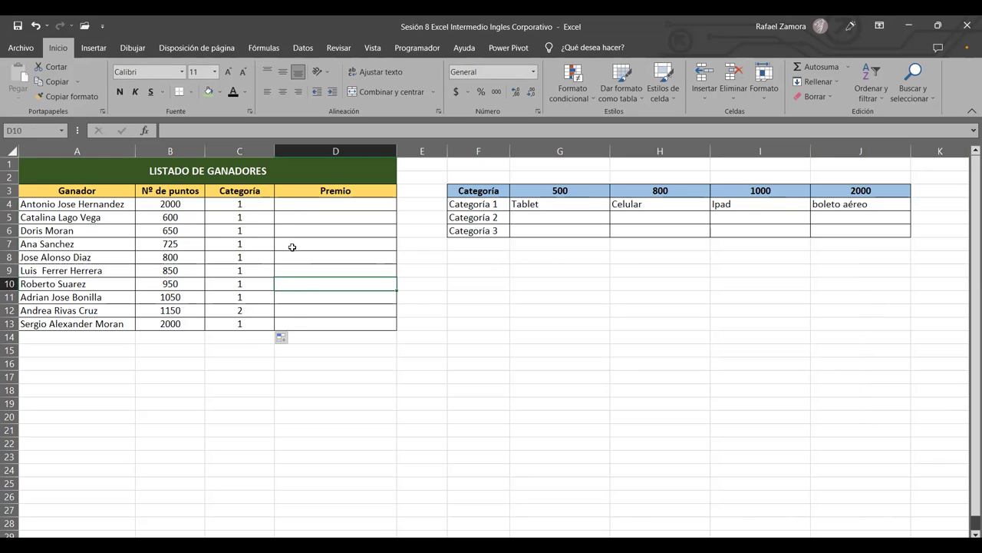
left_click(320, 244)
left_click_drag(338, 203, 364, 323)
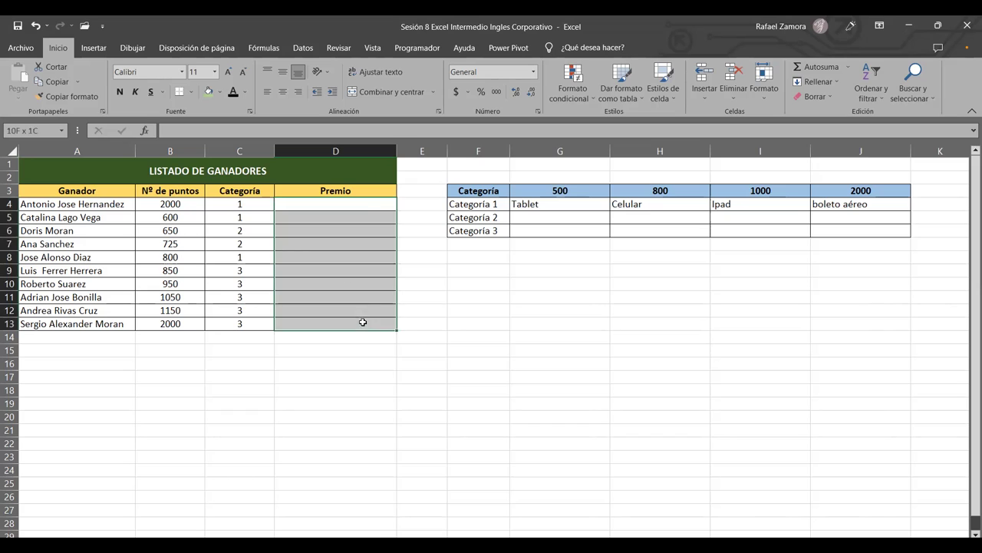
left_click(366, 214)
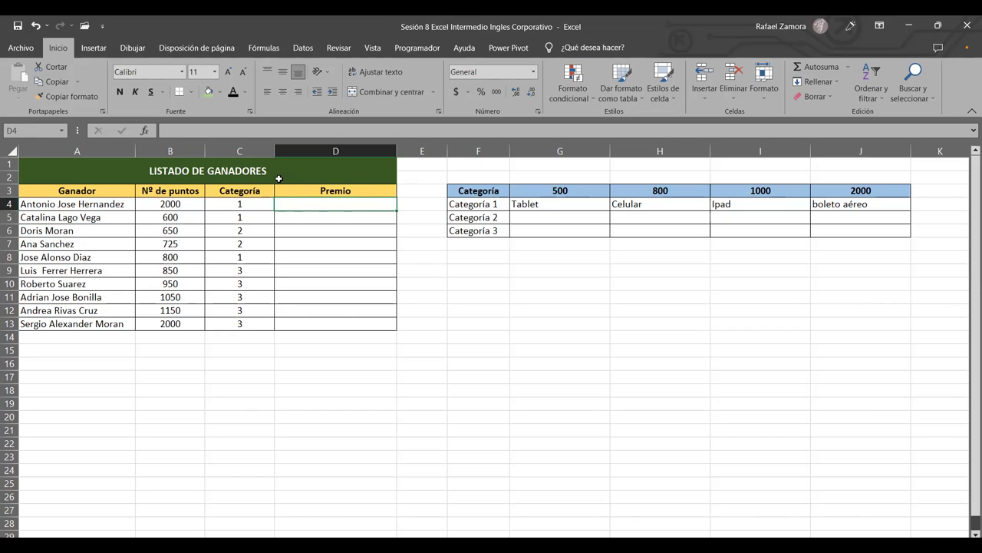
left_click(239, 205)
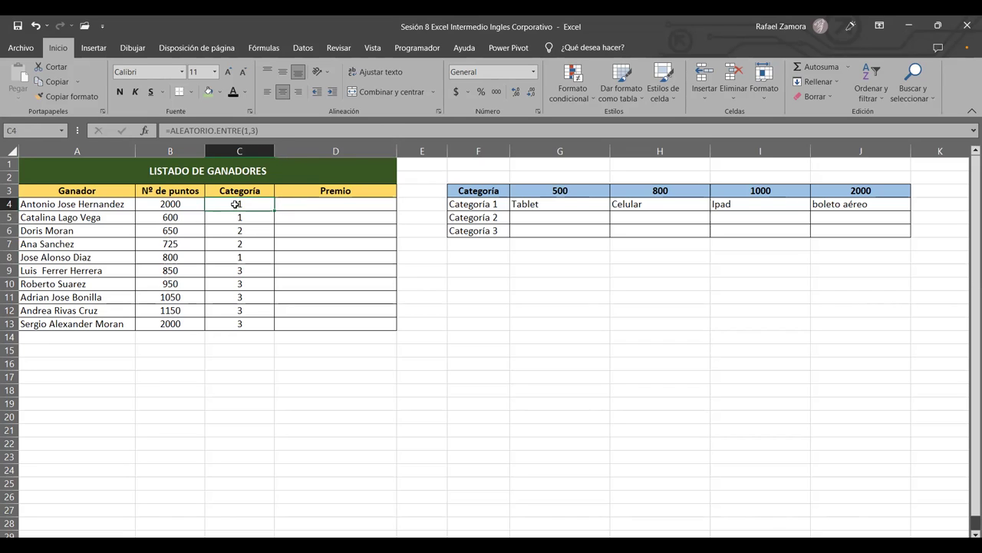
left_click(188, 201)
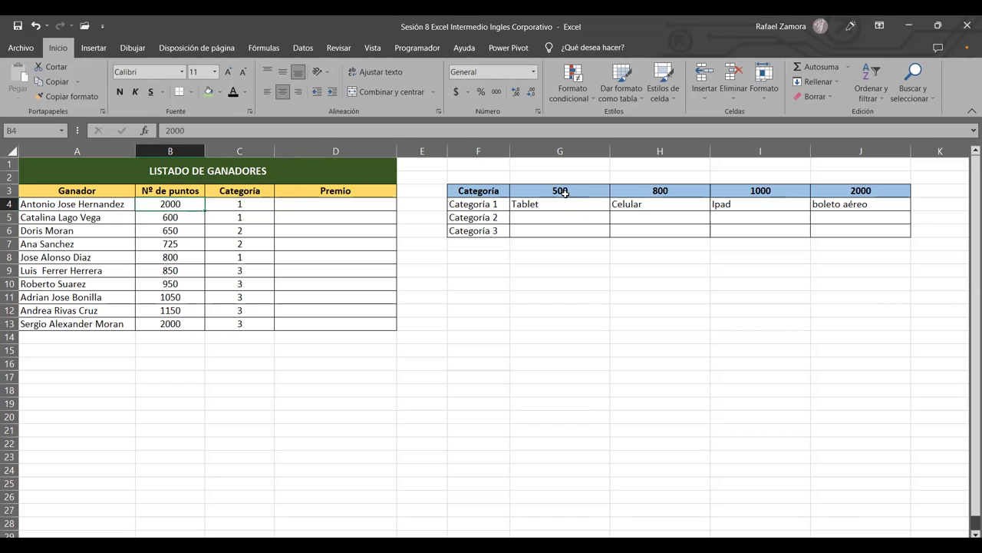
left_click(566, 203)
left_click(650, 219)
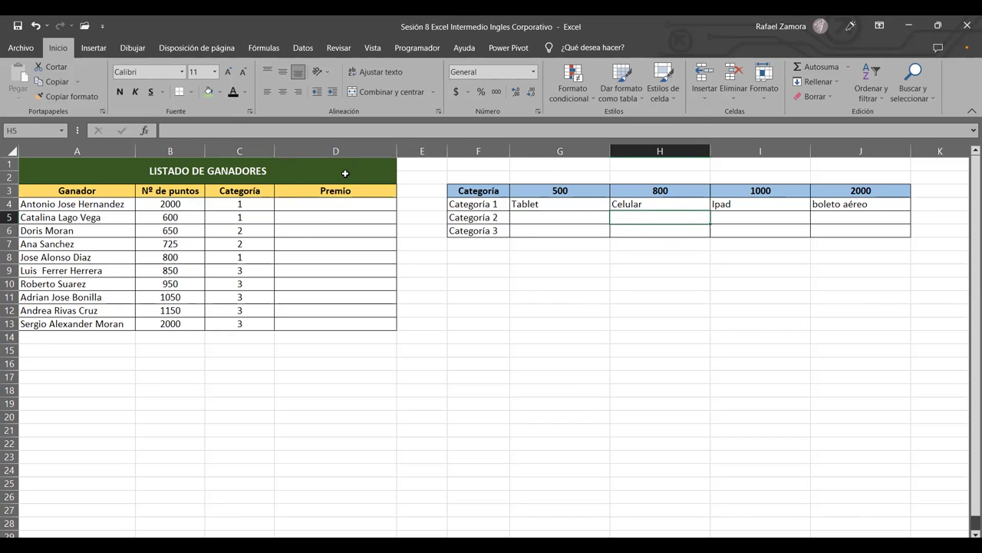
left_click(256, 204)
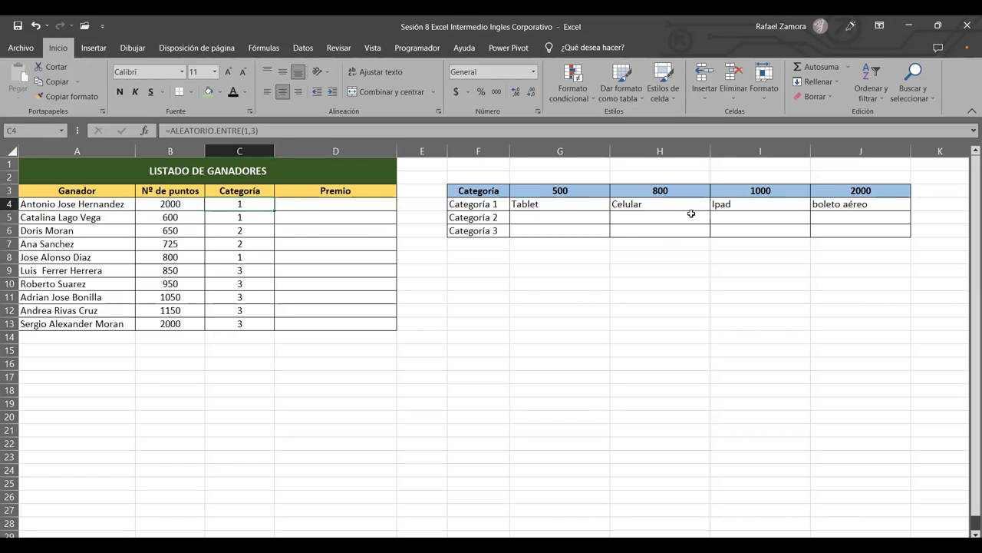
left_click(875, 205)
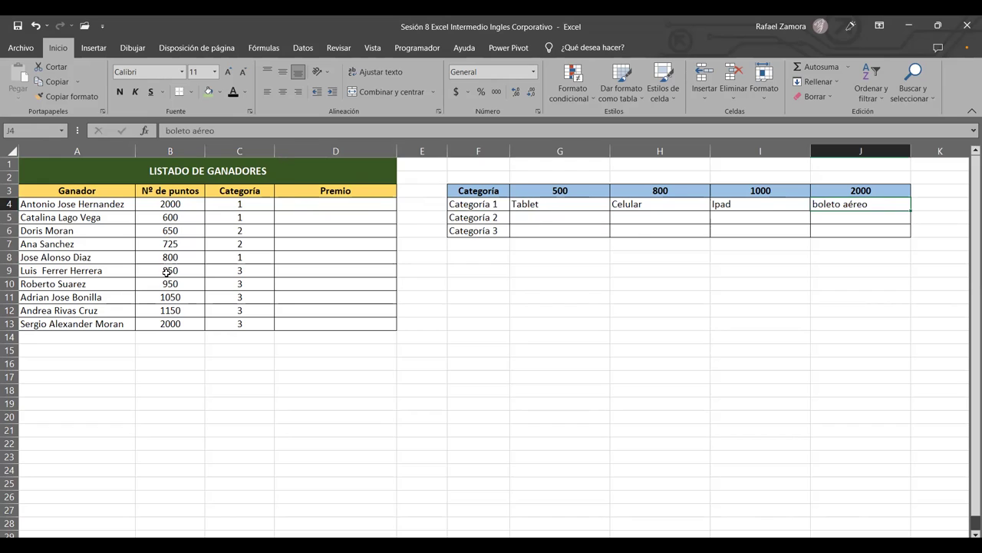
left_click(193, 206)
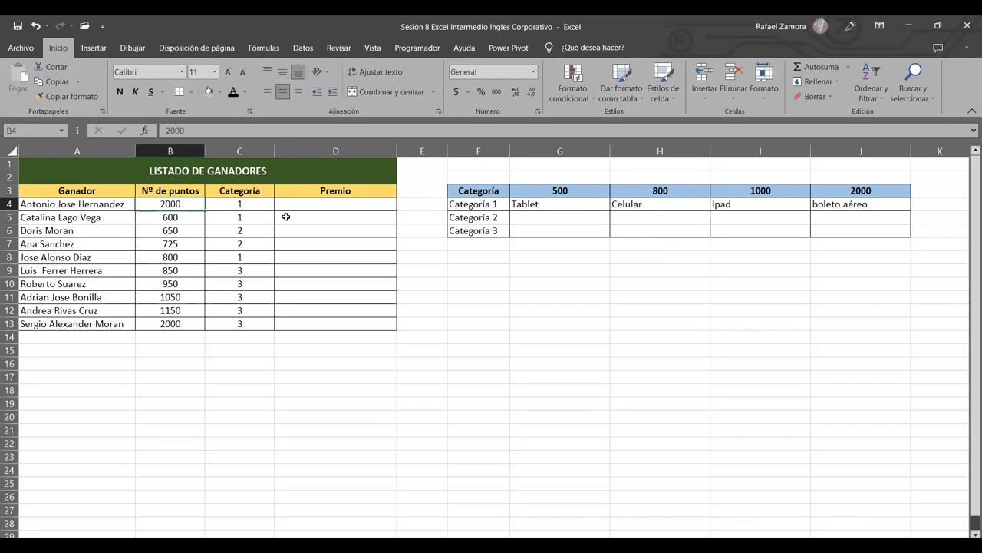
left_click(534, 216)
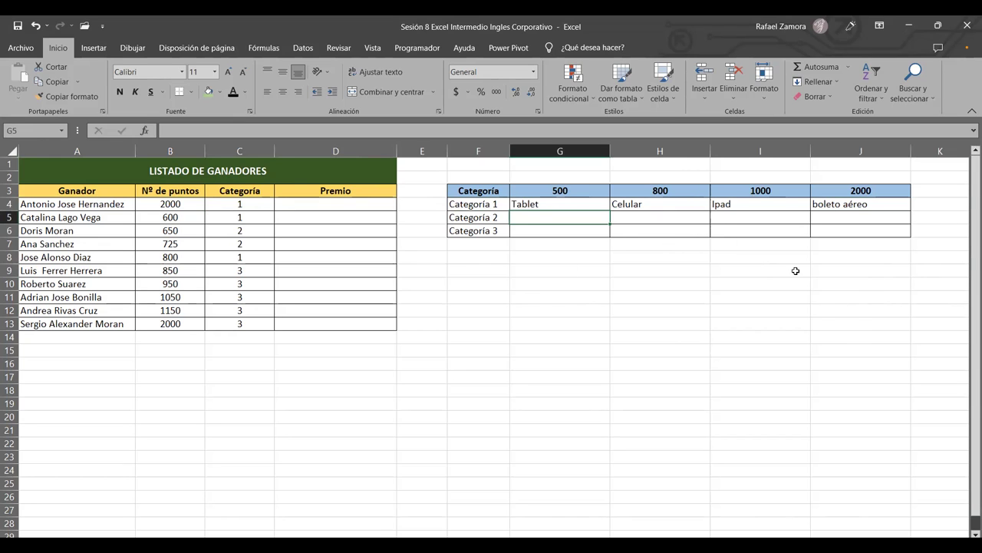
left_click(503, 322)
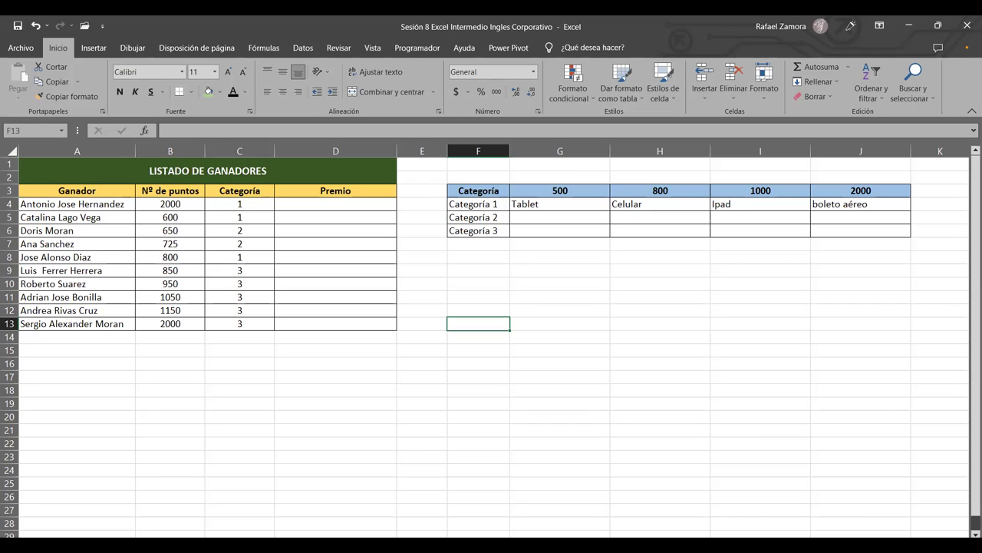
left_click(860, 337)
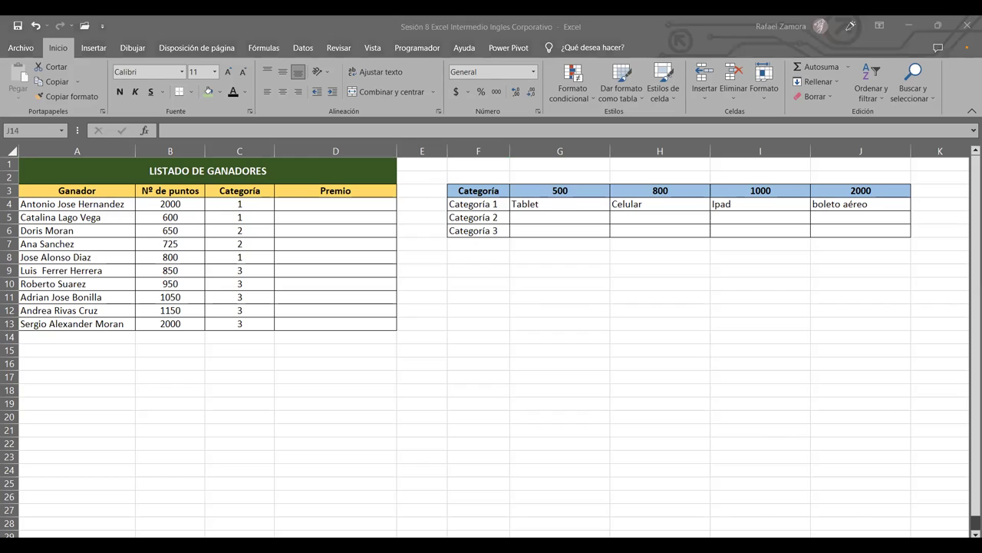